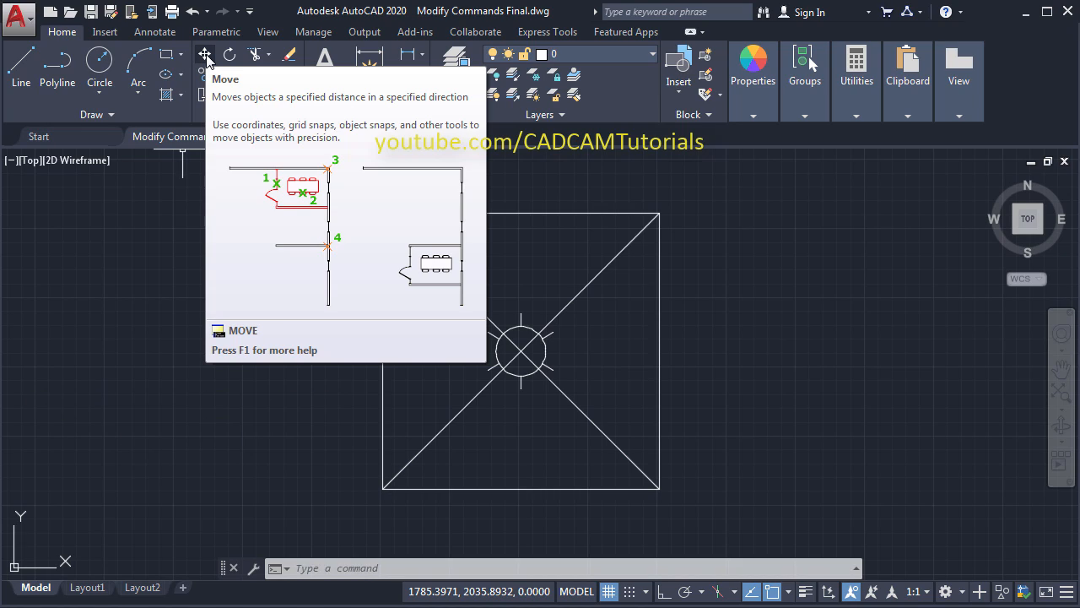
- Try selecting objects for a Move: two tick lines individually, and the whole circle symbol with an enclosing window, and cancel
left_click(205, 56)
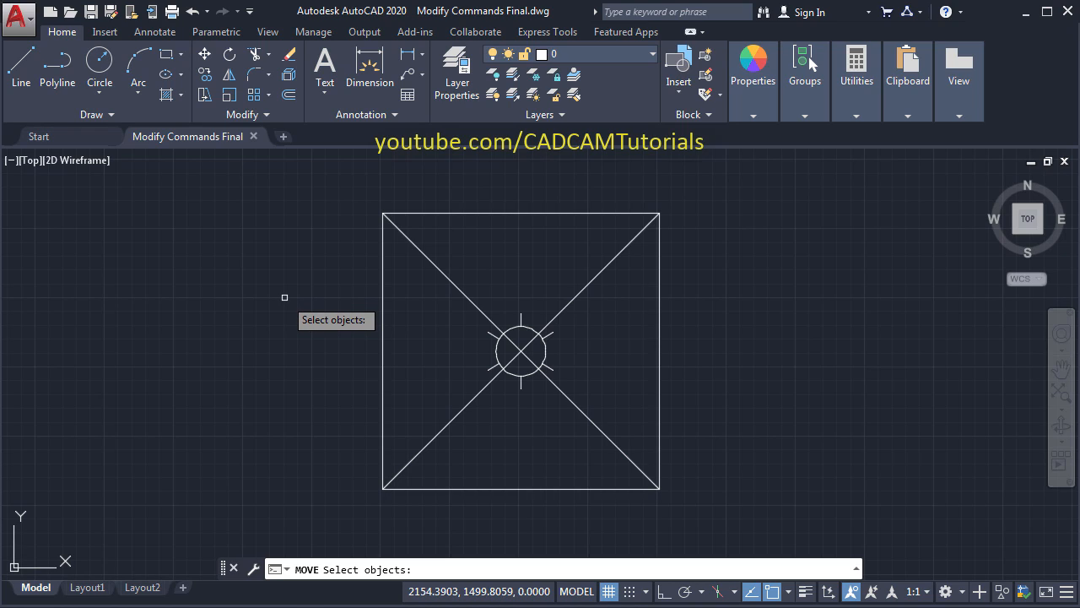
left_click(520, 383)
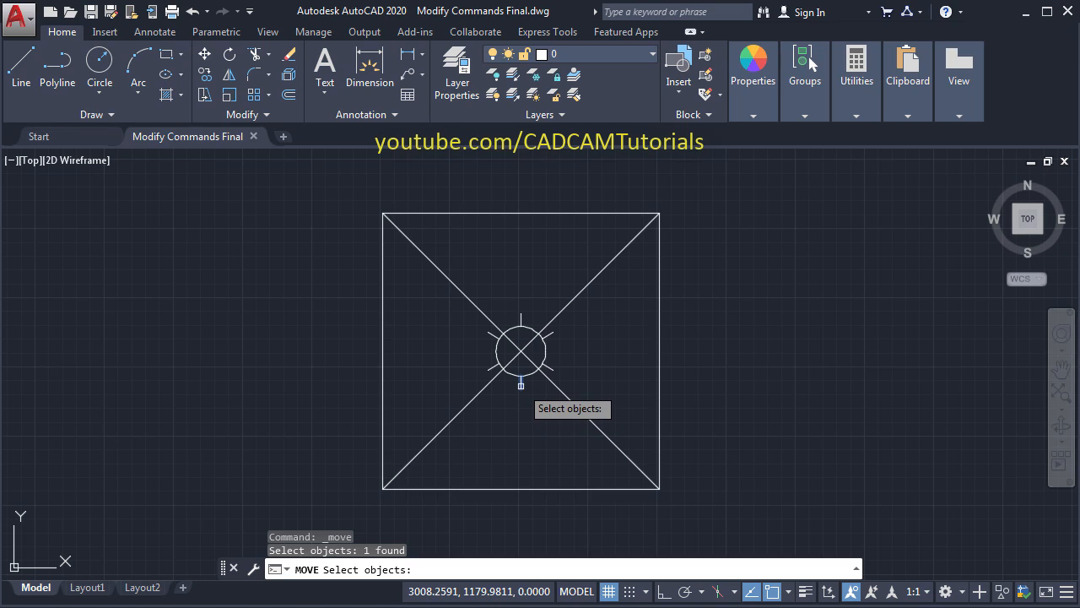
left_click(521, 317)
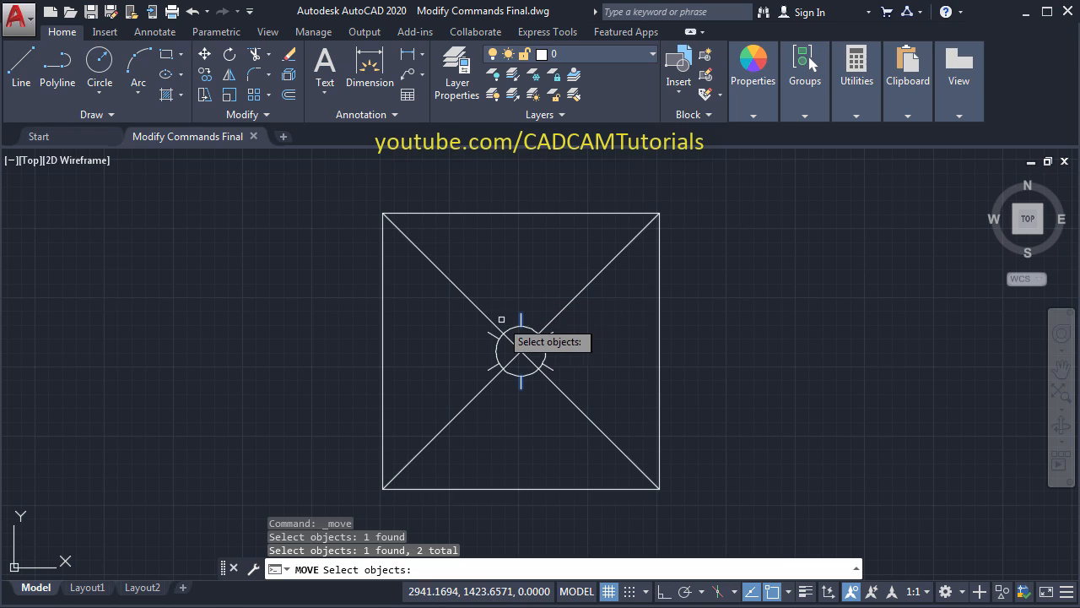
left_click(462, 297)
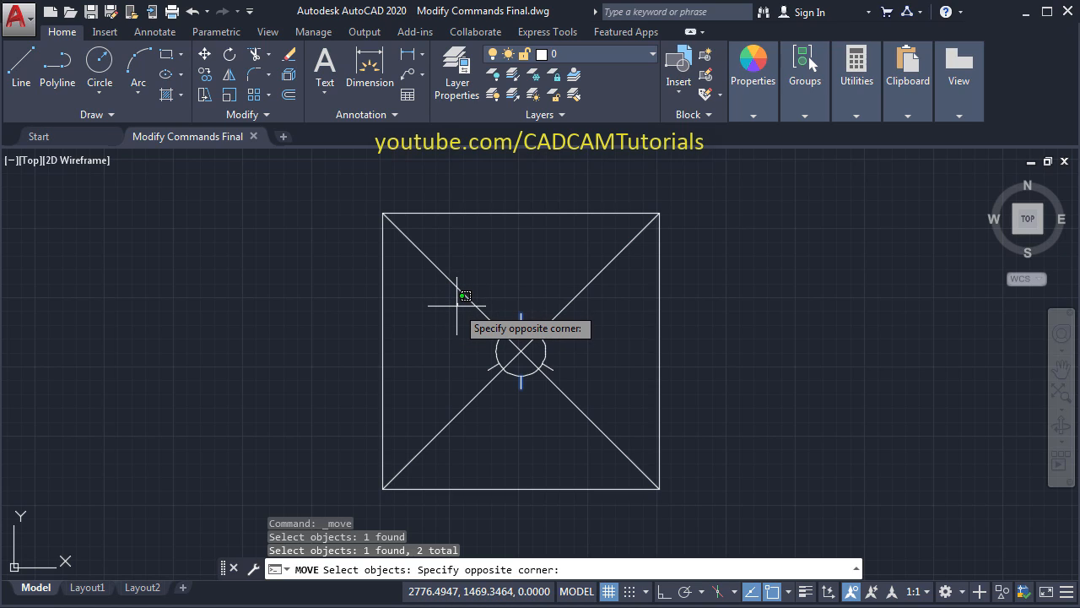
left_click(577, 406)
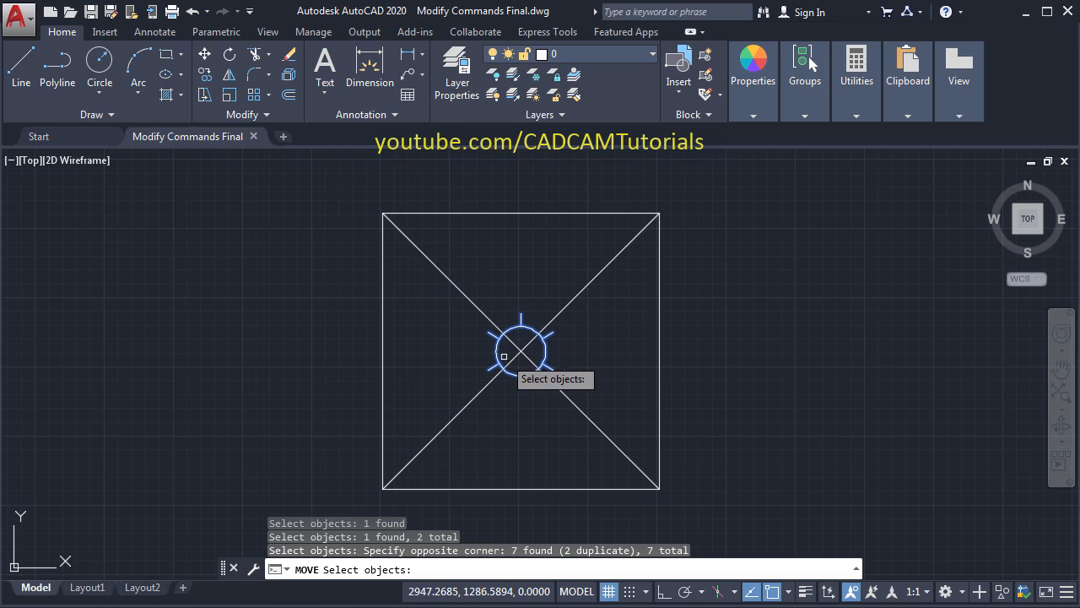
key("Escape")
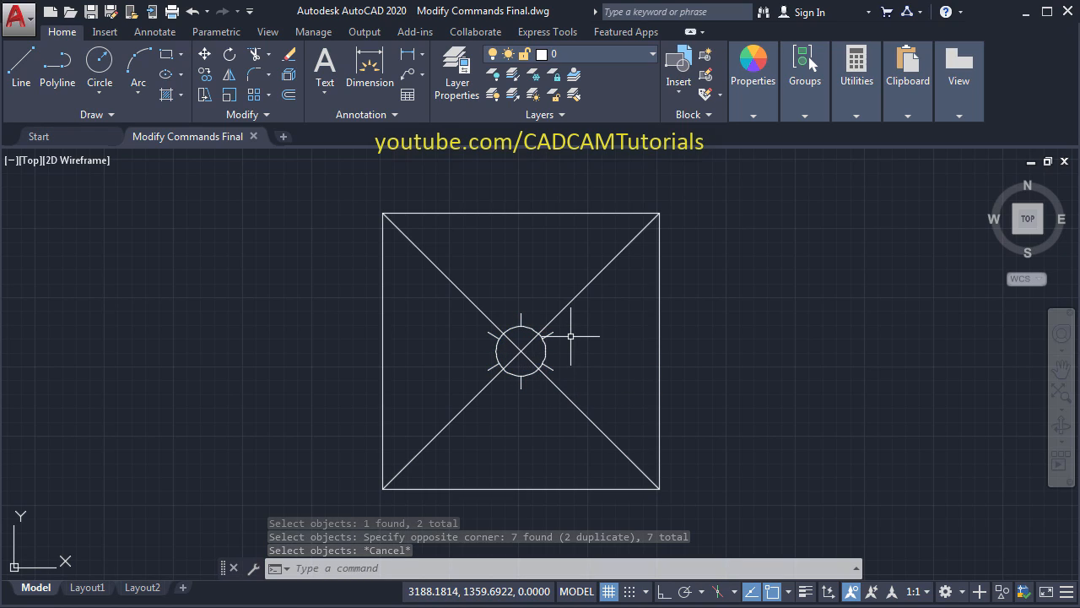
- Try a crossing selection over the circle symbol for a Move, remove both diagonals from the selection, and cancel
key("Return")
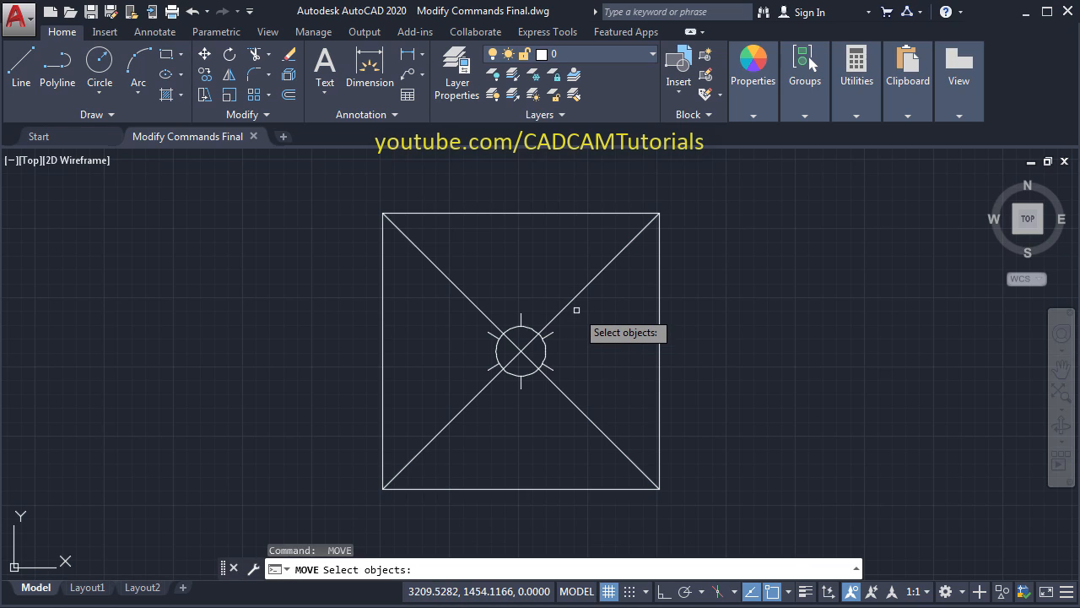
left_click(573, 314)
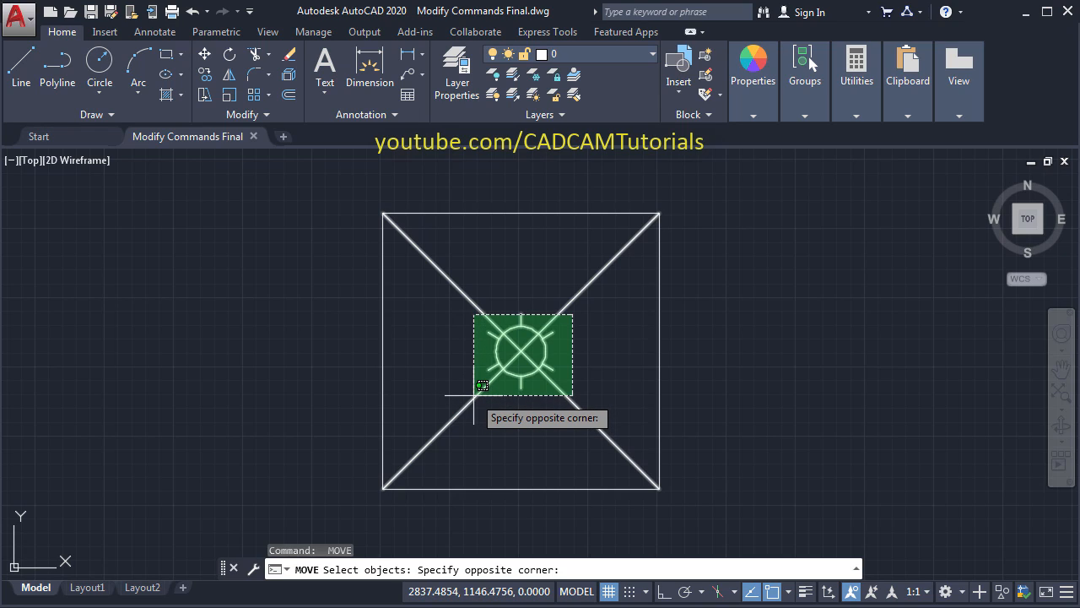
left_click(478, 387)
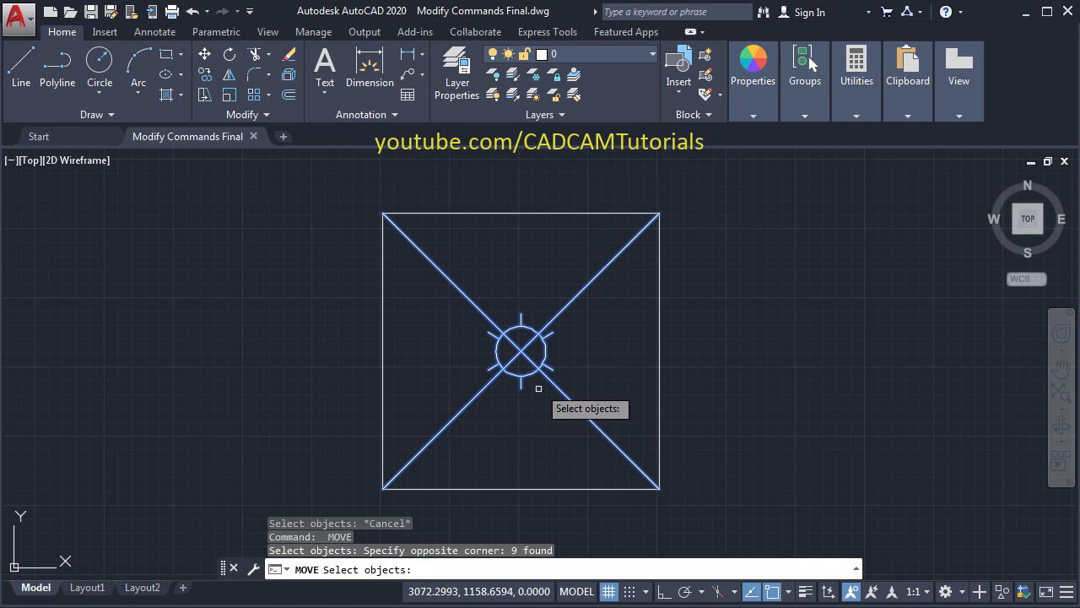
left_click(562, 308, "shift")
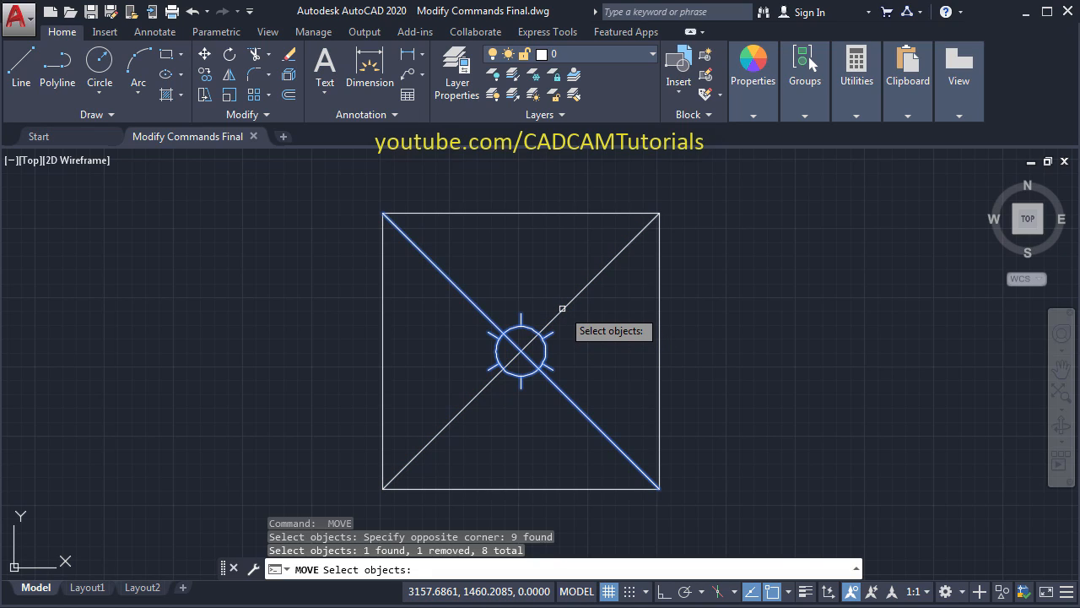
left_click(480, 309, "shift")
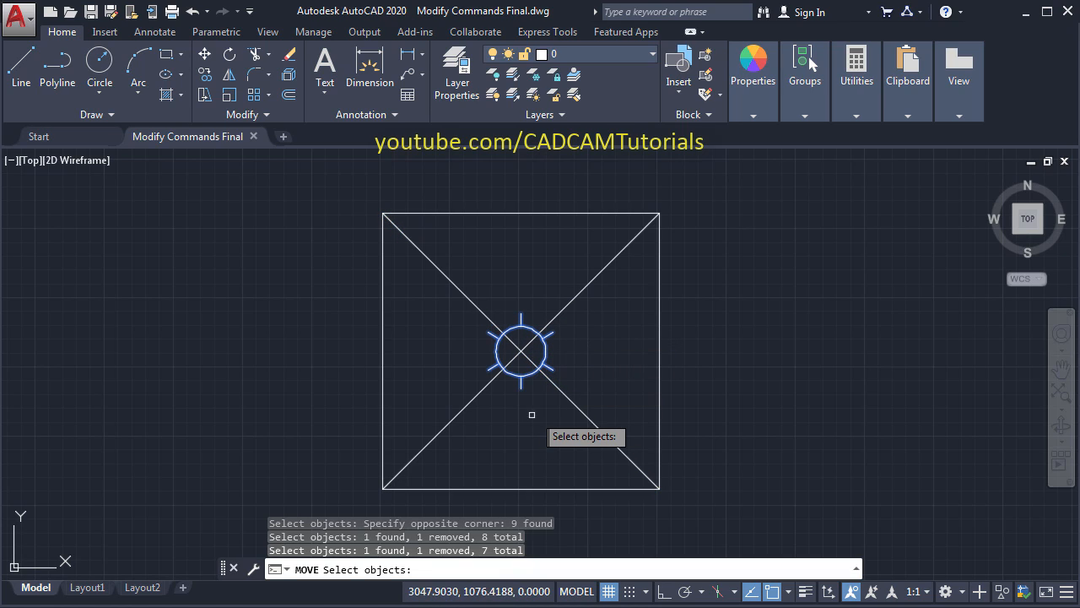
key("Escape")
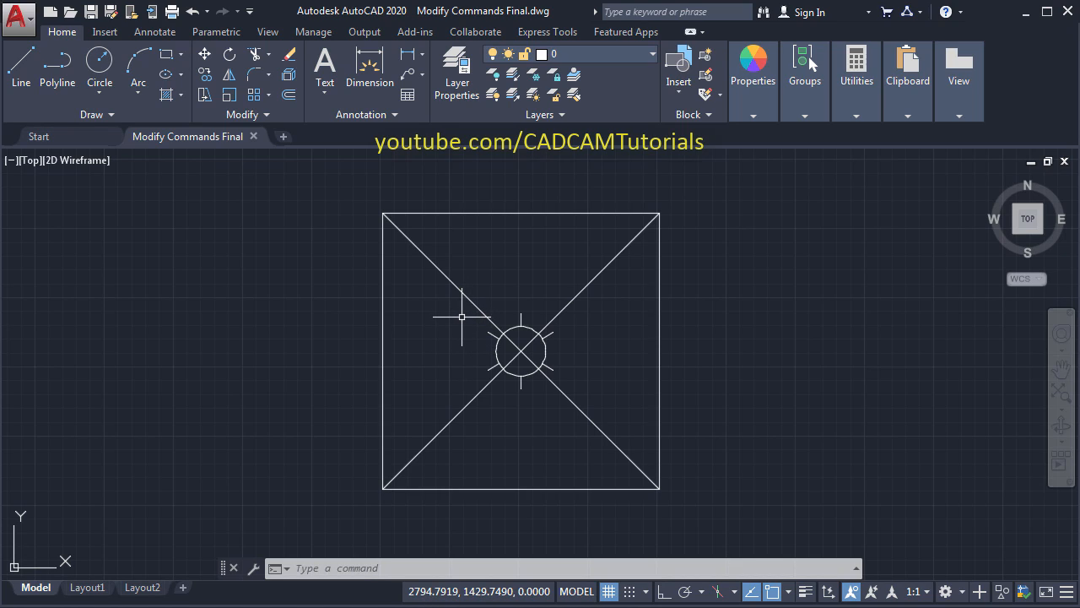
- Try the Window (w) selection option in a Move, starting the window above the circle symbol's right side, and cancel
type("m")
key("Return")
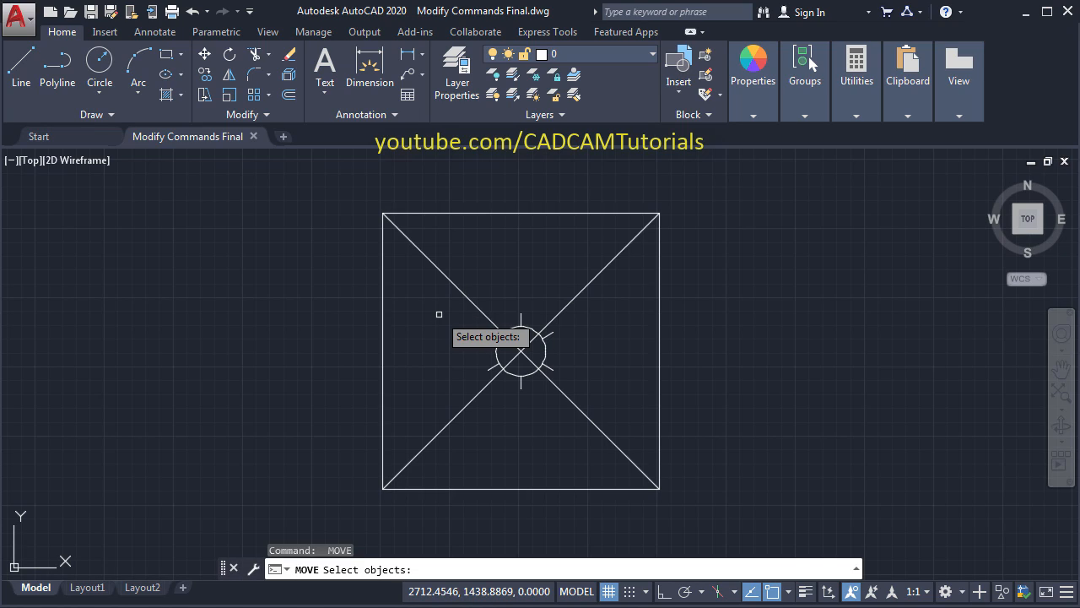
type("w")
key("Return")
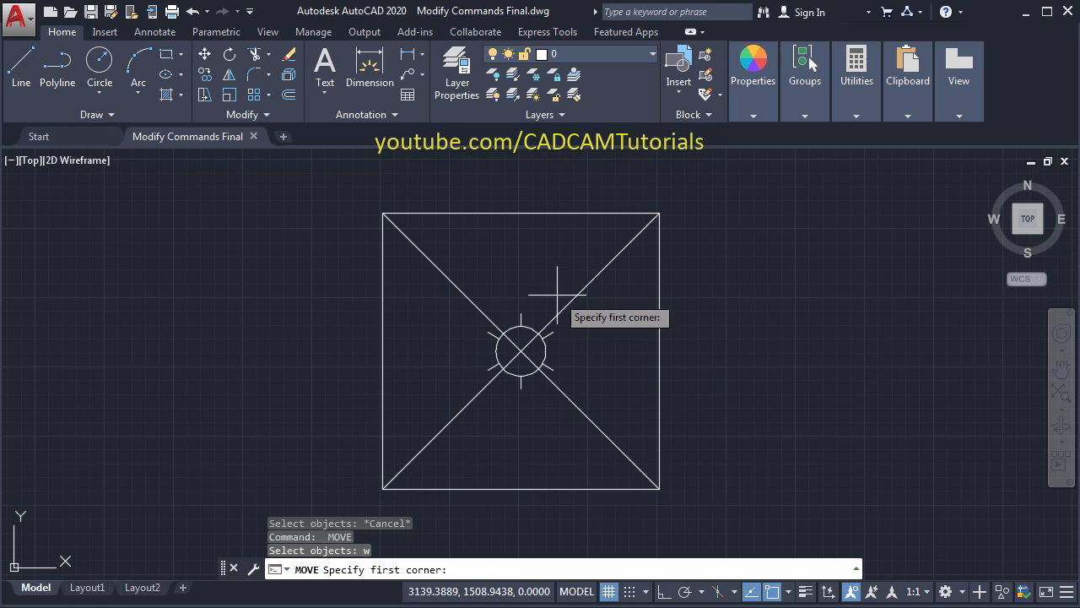
left_click(589, 302)
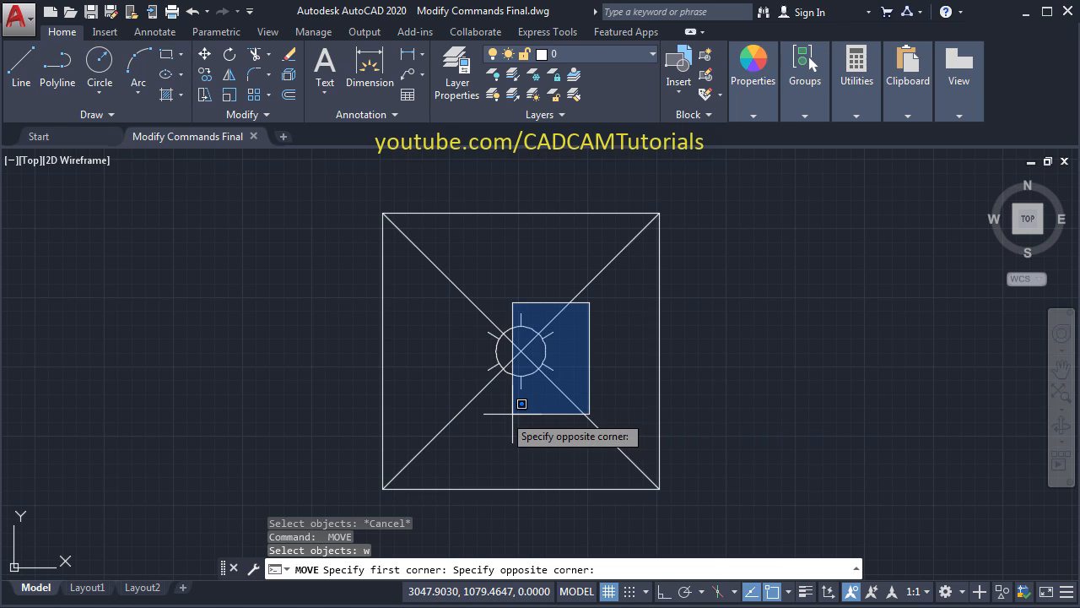
key("Escape")
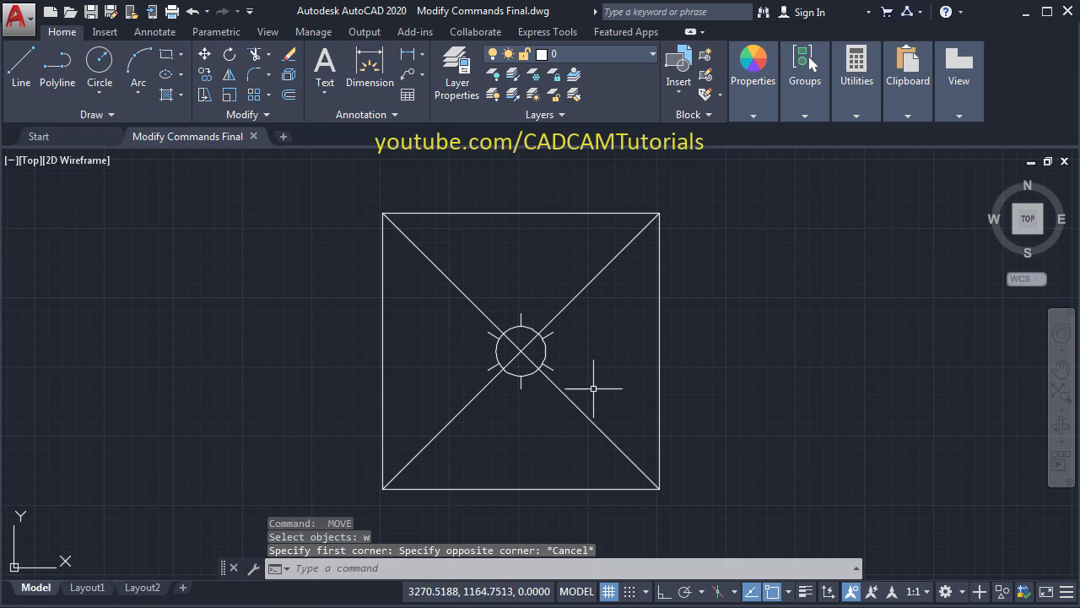
- Try the Crossing (c) selection option in a Move, stretching the area rightward across the square's right edge, and cancel
key("Return")
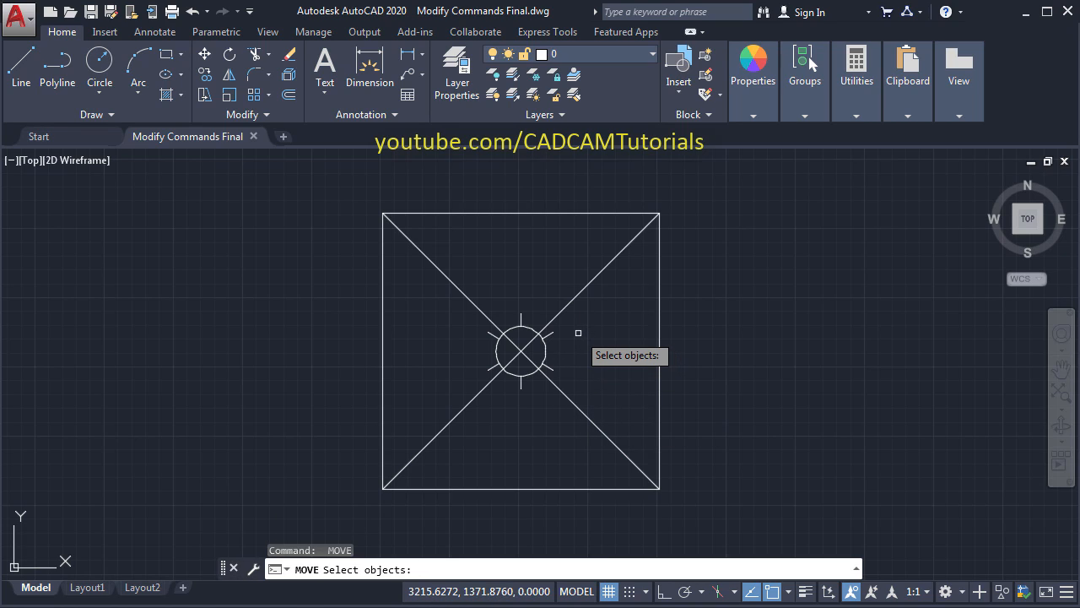
type("c")
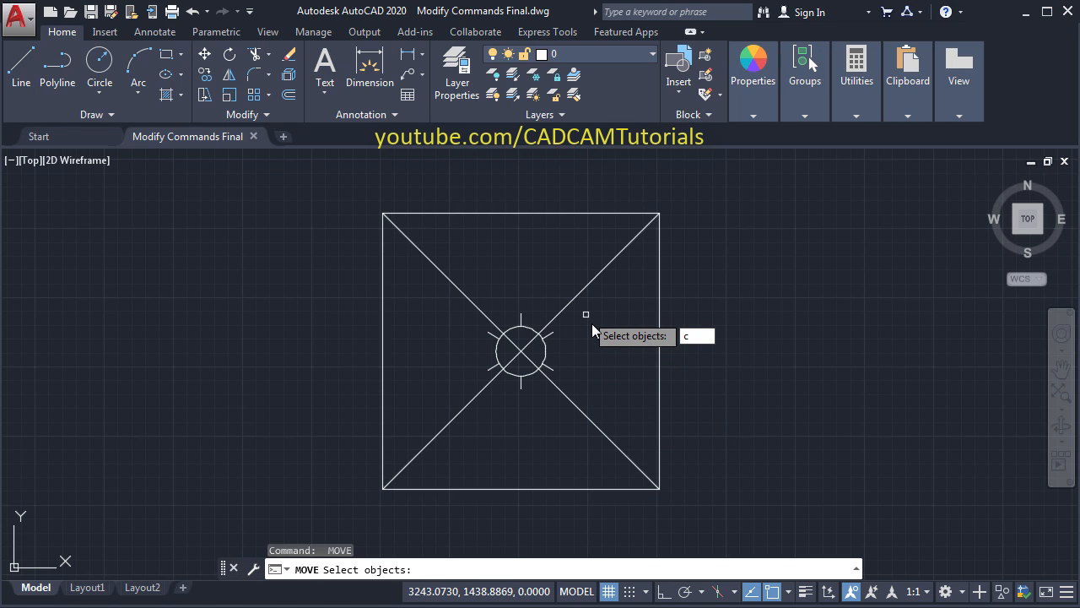
key("Return")
left_click(589, 310)
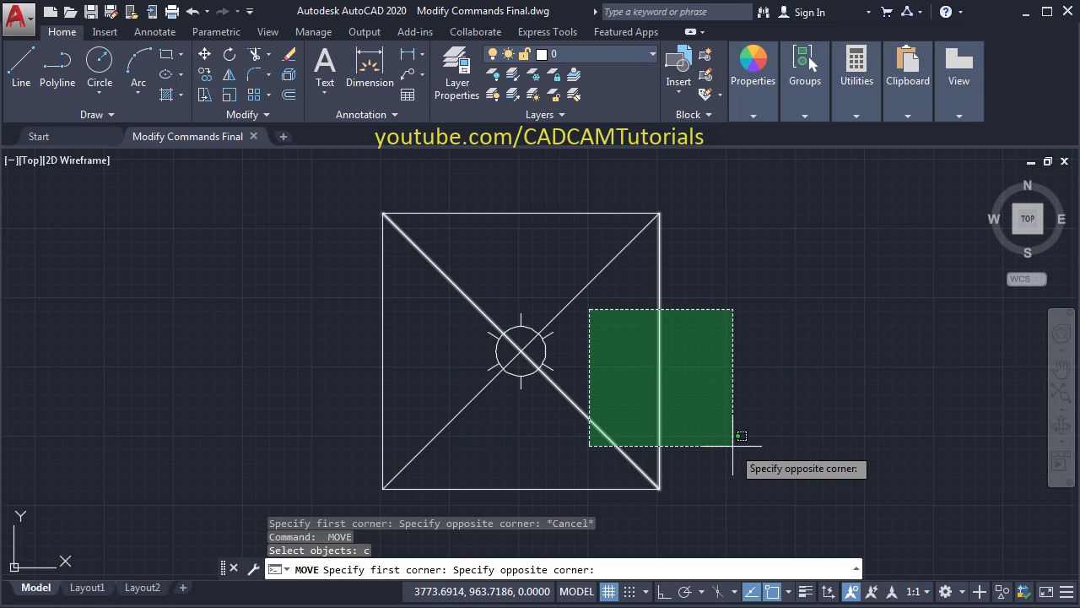
key("Escape")
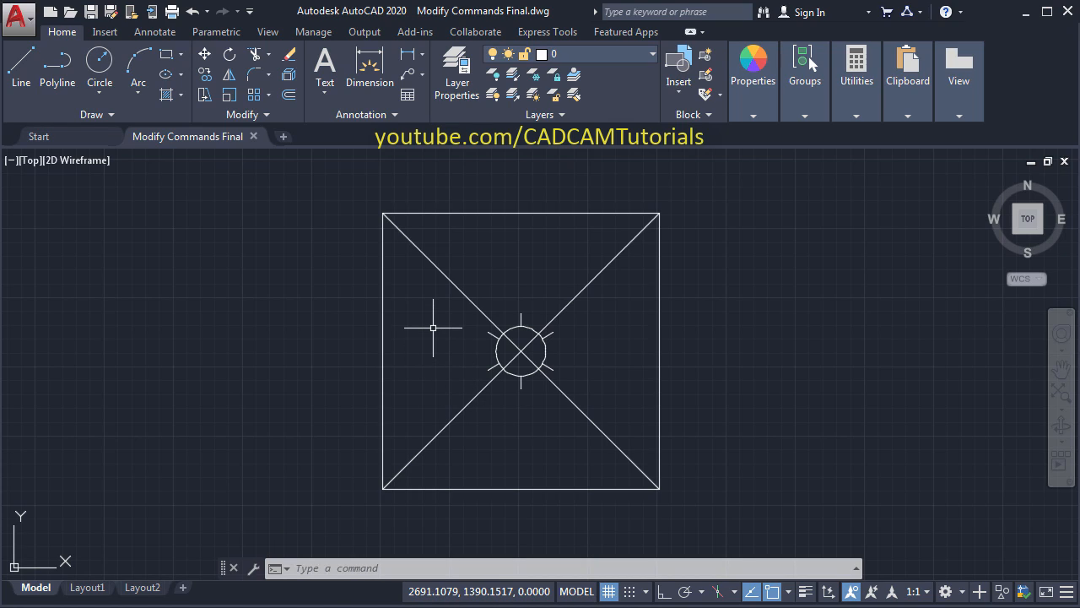
- Move the circle with its six tick lines from the circle's center to the square's upper-left corner
type("M")
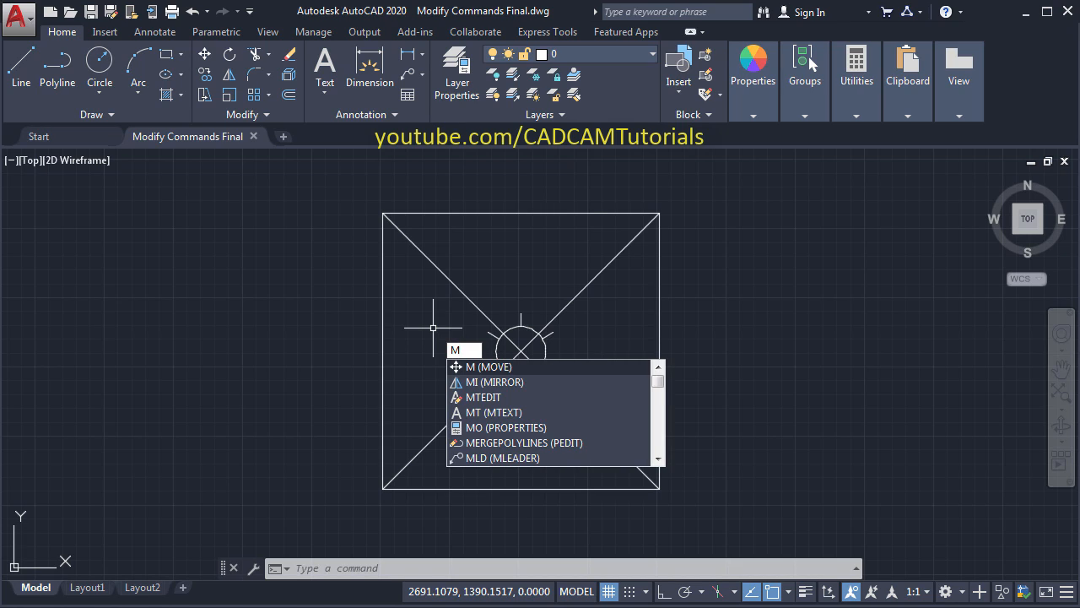
key("Return")
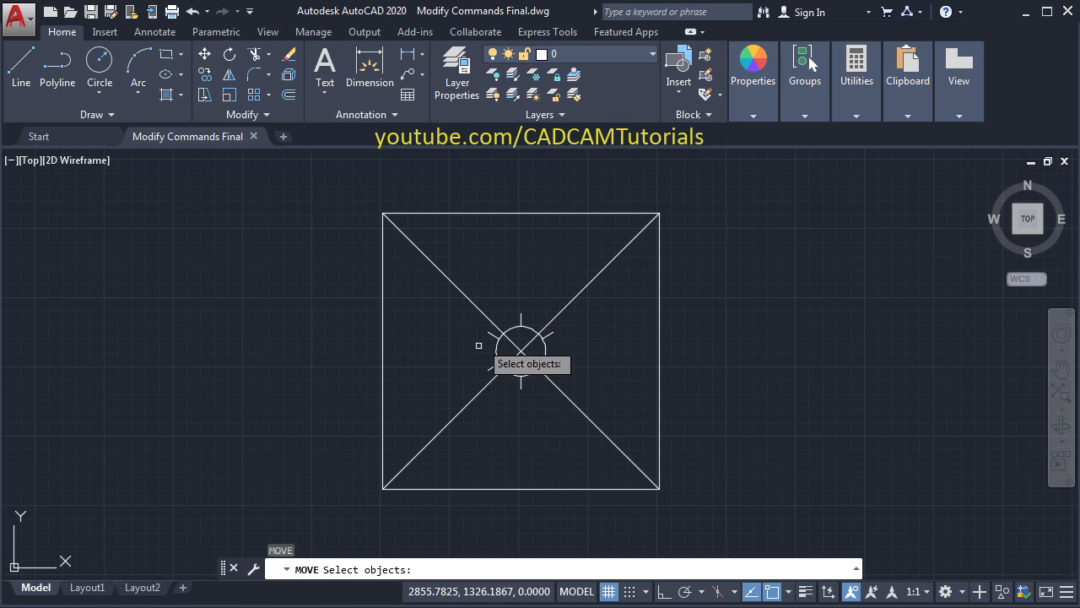
left_click(454, 297)
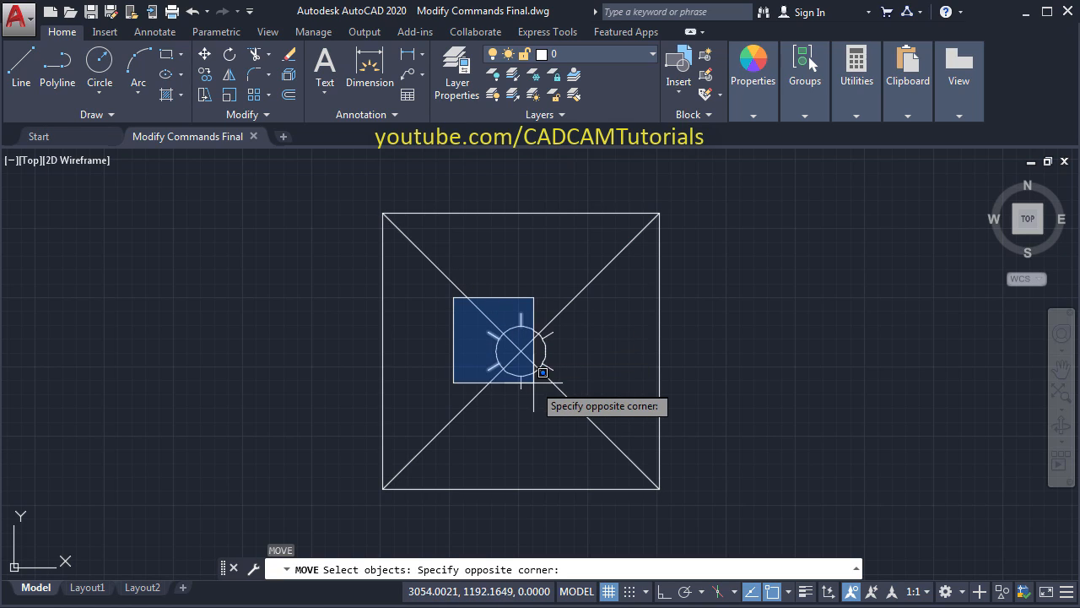
left_click(586, 406)
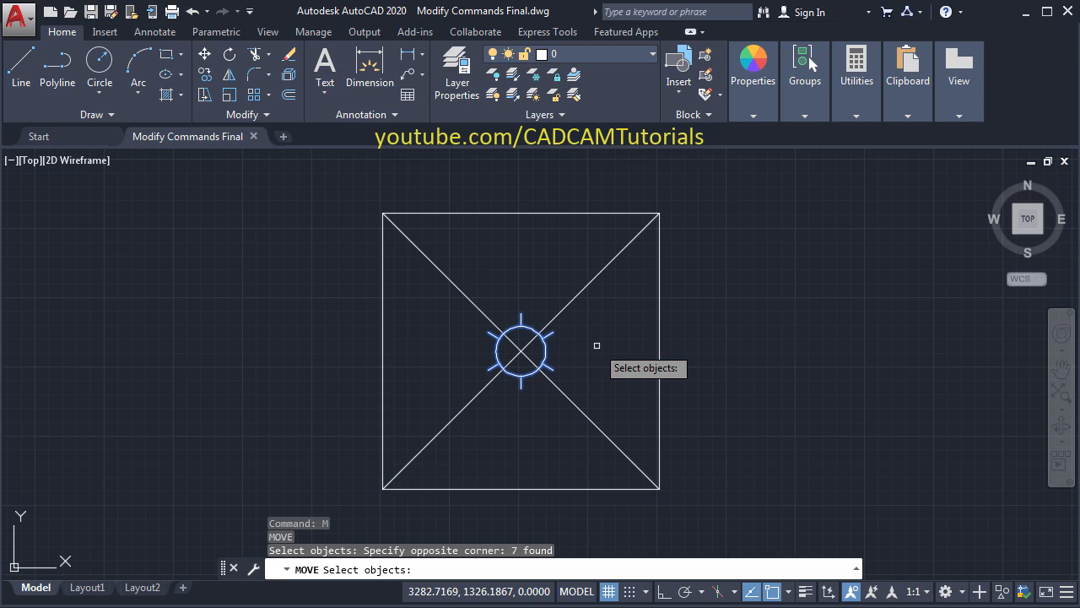
key("Return")
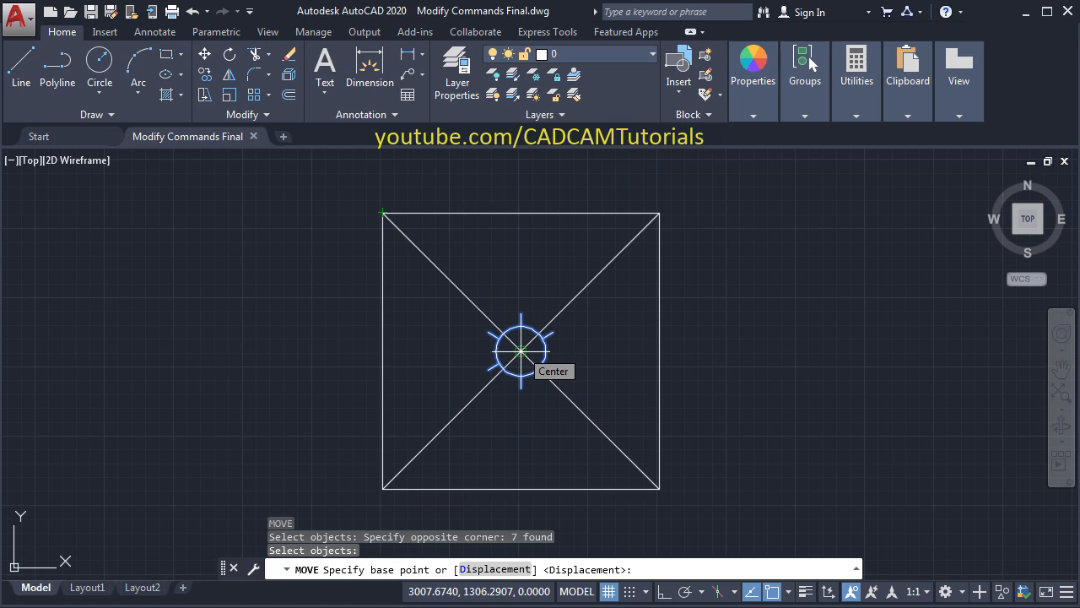
left_click(520, 349)
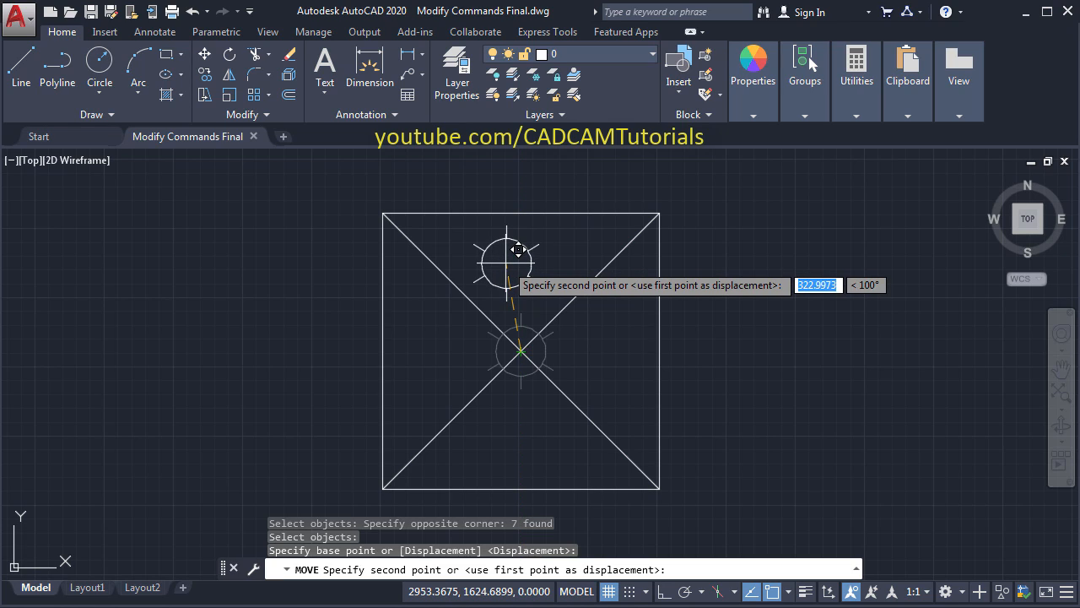
left_click(383, 212)
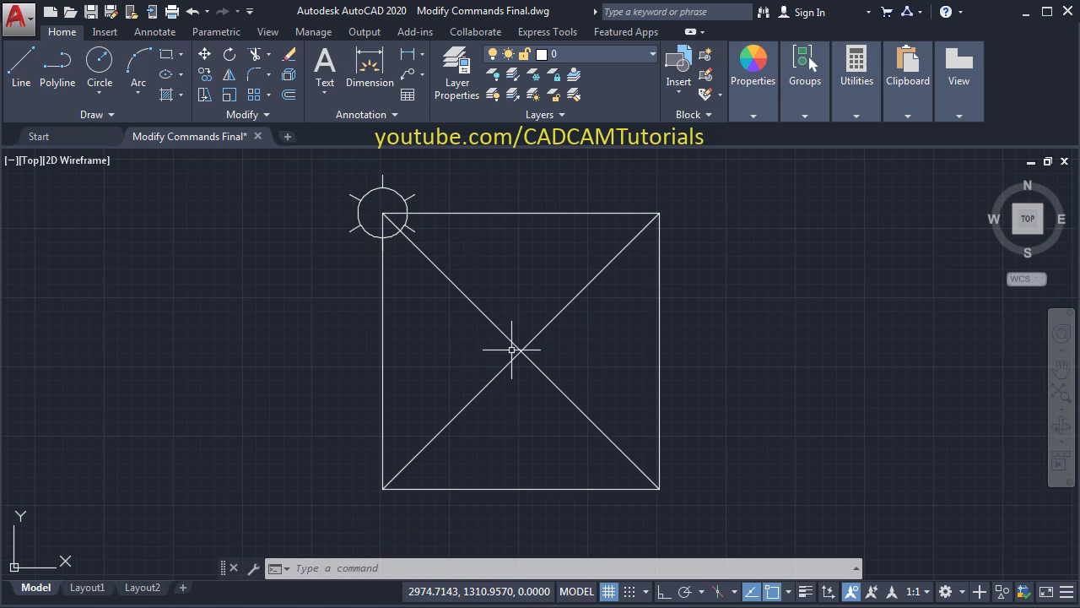
- Move the previous selection (p), the circle with its six tick lines, 500 units horizontally to the left with Ortho on
middle_click_drag(453, 332, 486, 354)
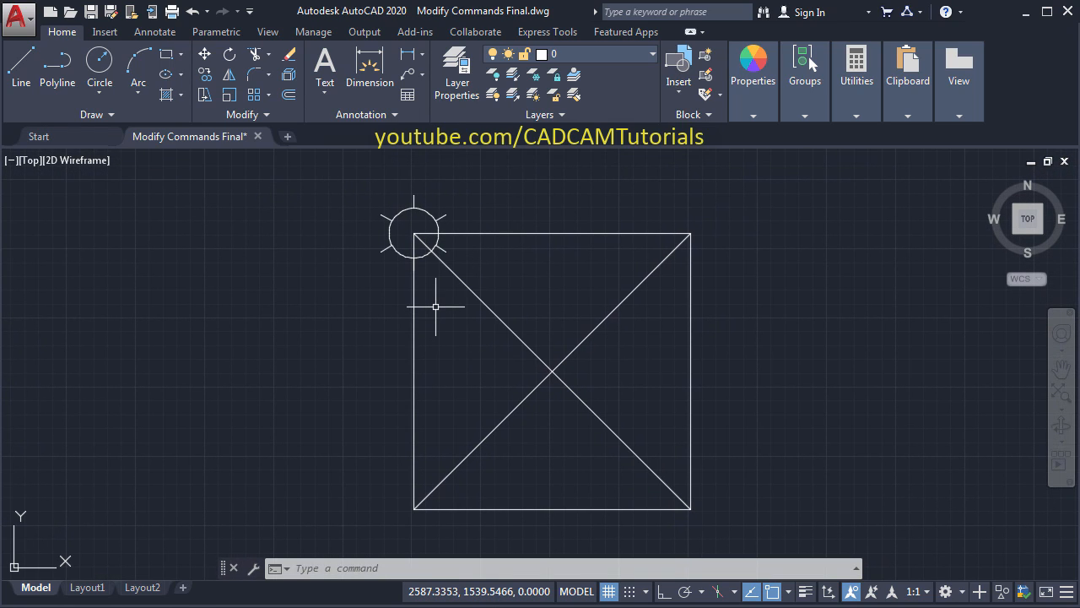
left_click(205, 54)
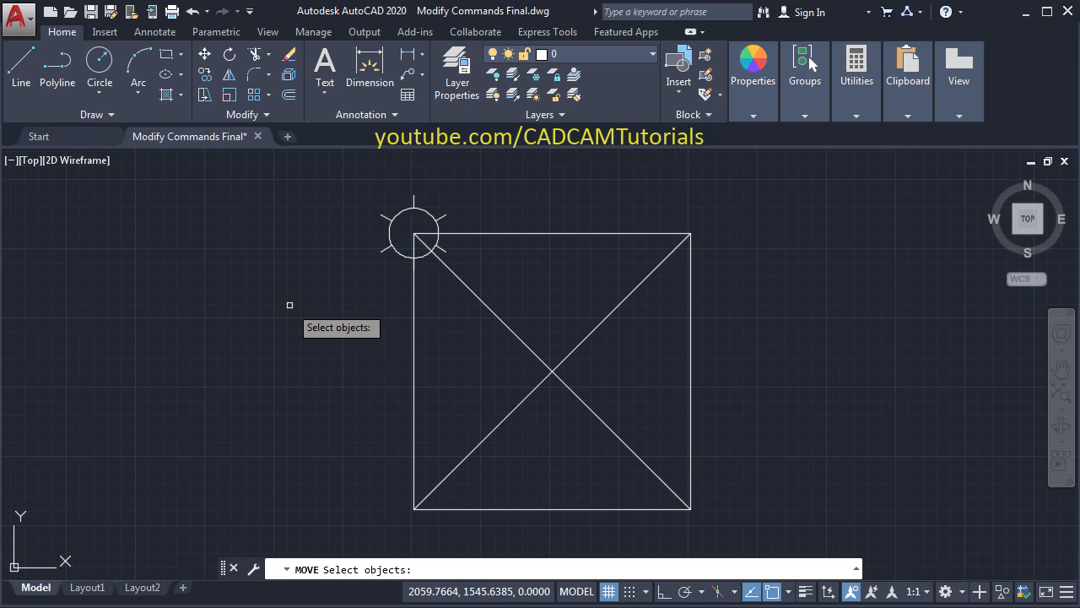
type("p")
key("Return")
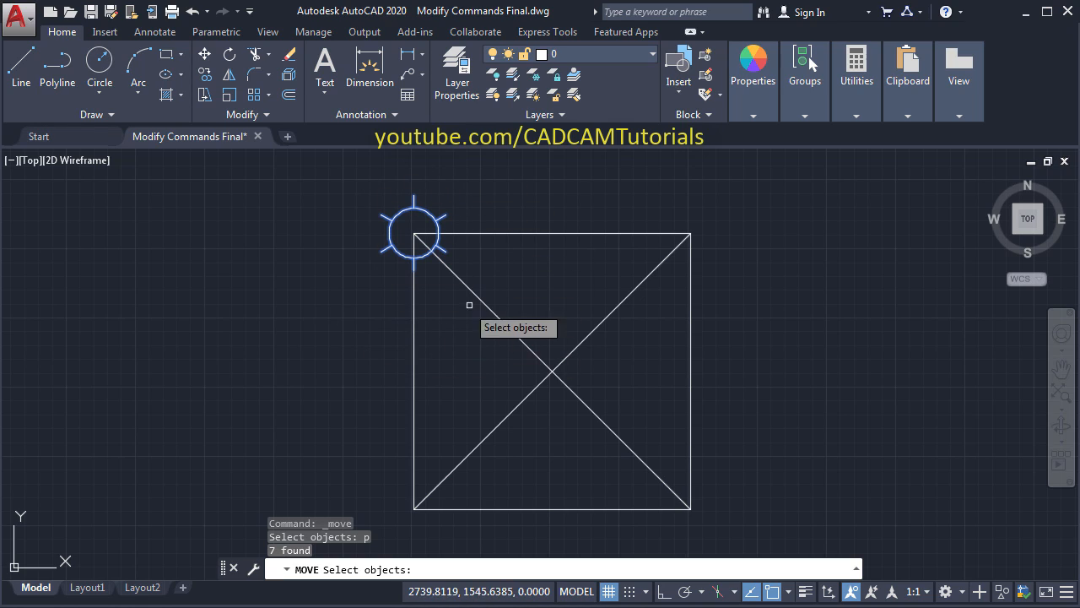
middle_click_drag(446, 340, 458, 368)
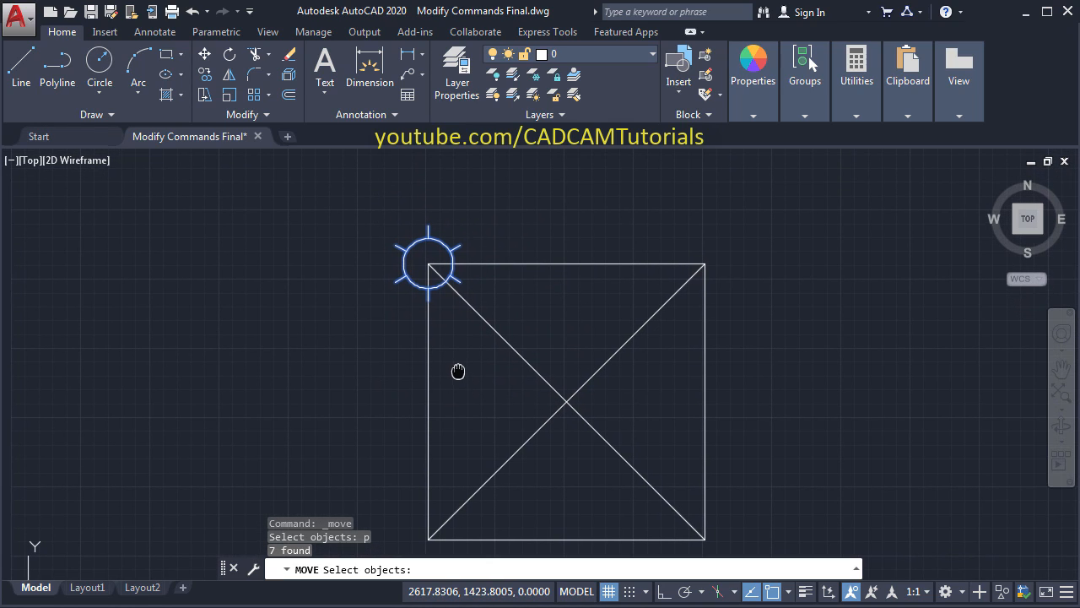
key("Return")
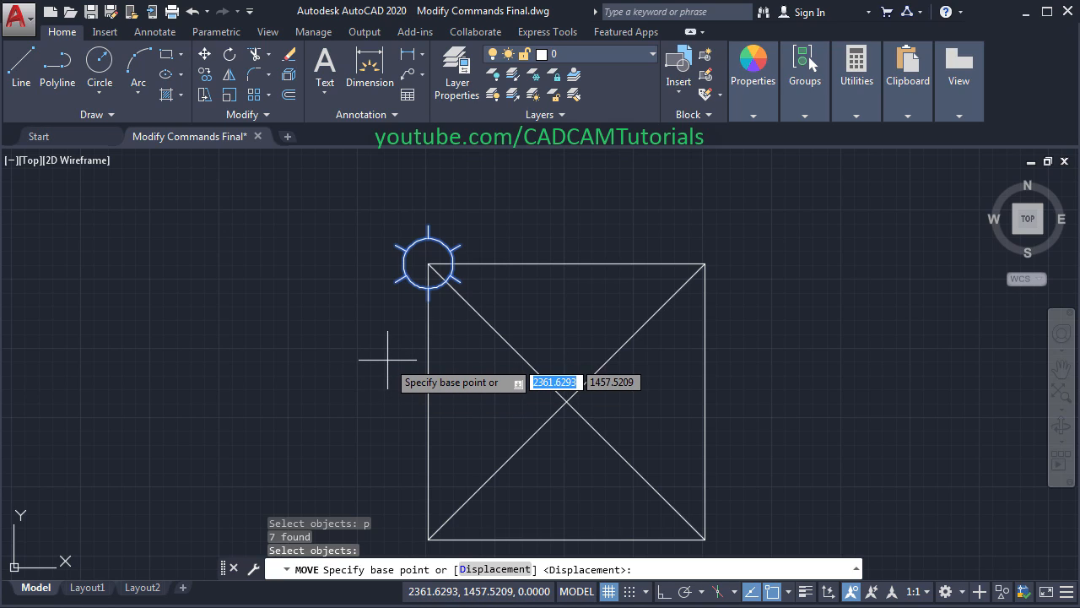
left_click(389, 359)
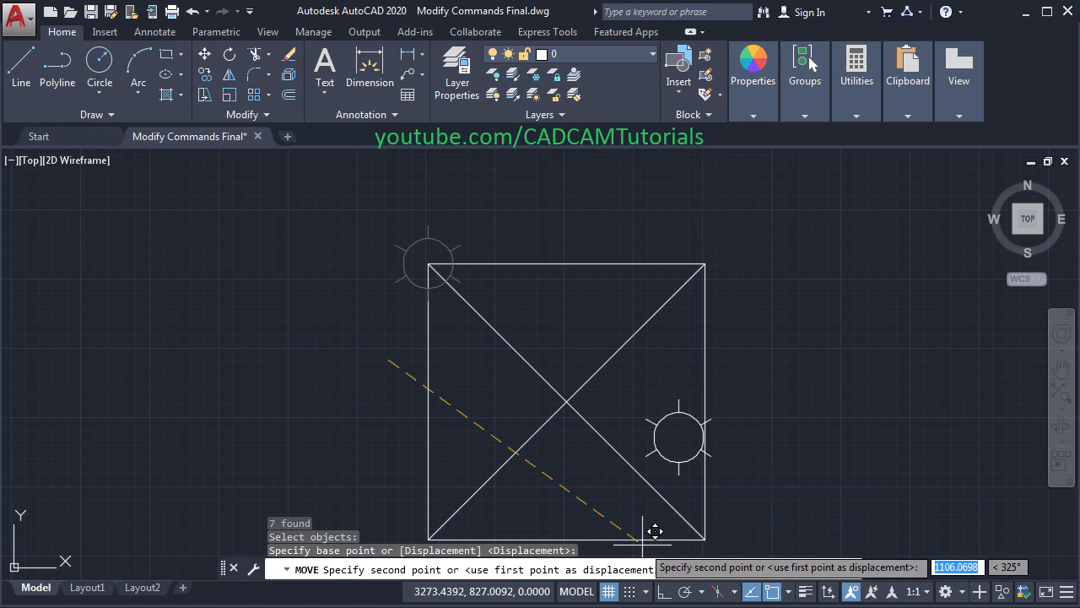
left_click(664, 593)
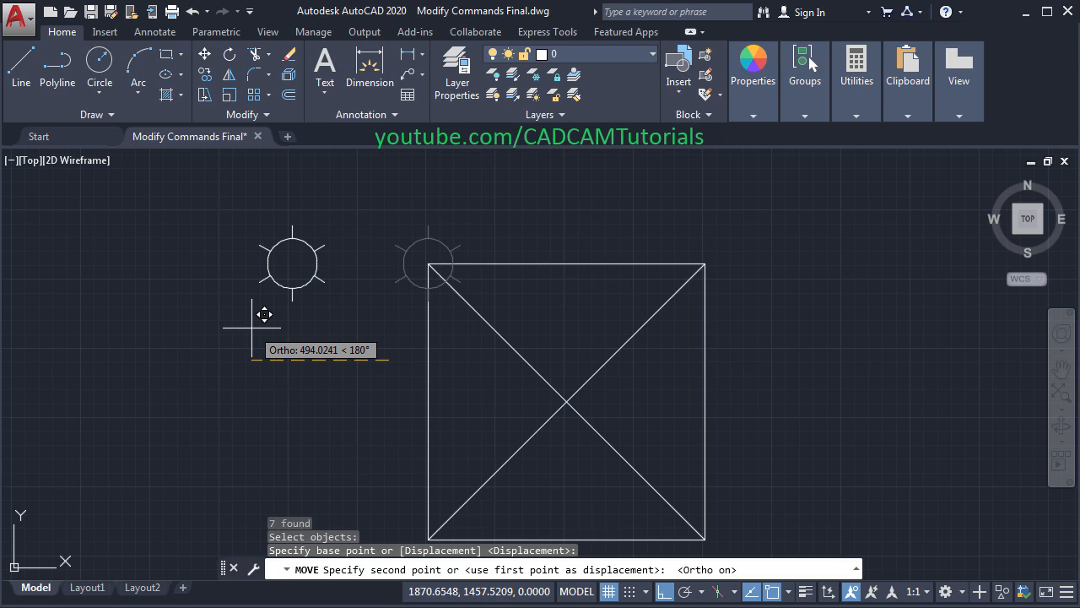
type("500")
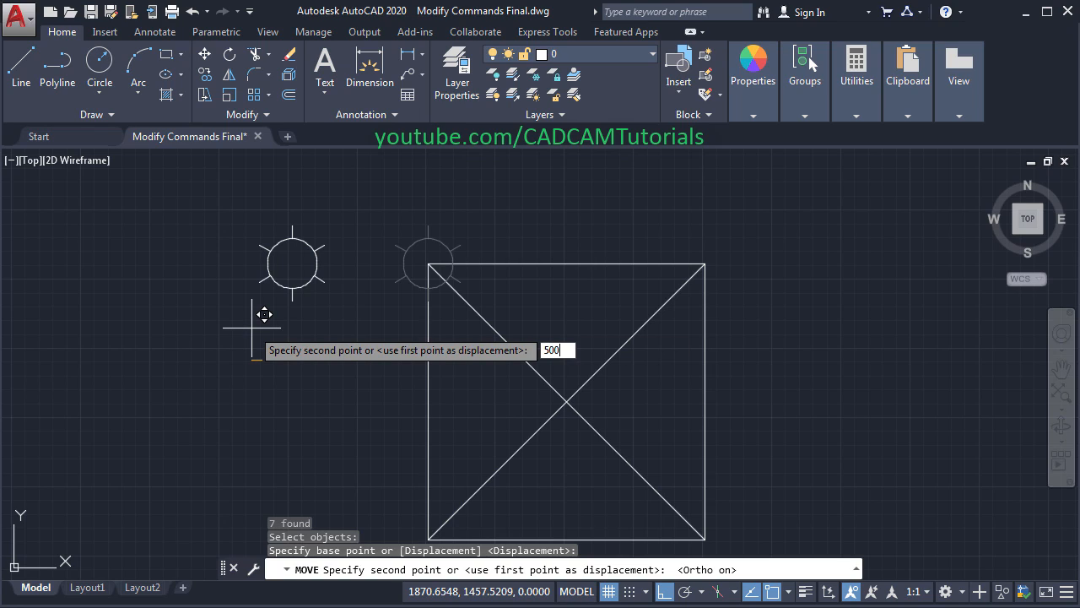
key("Return")
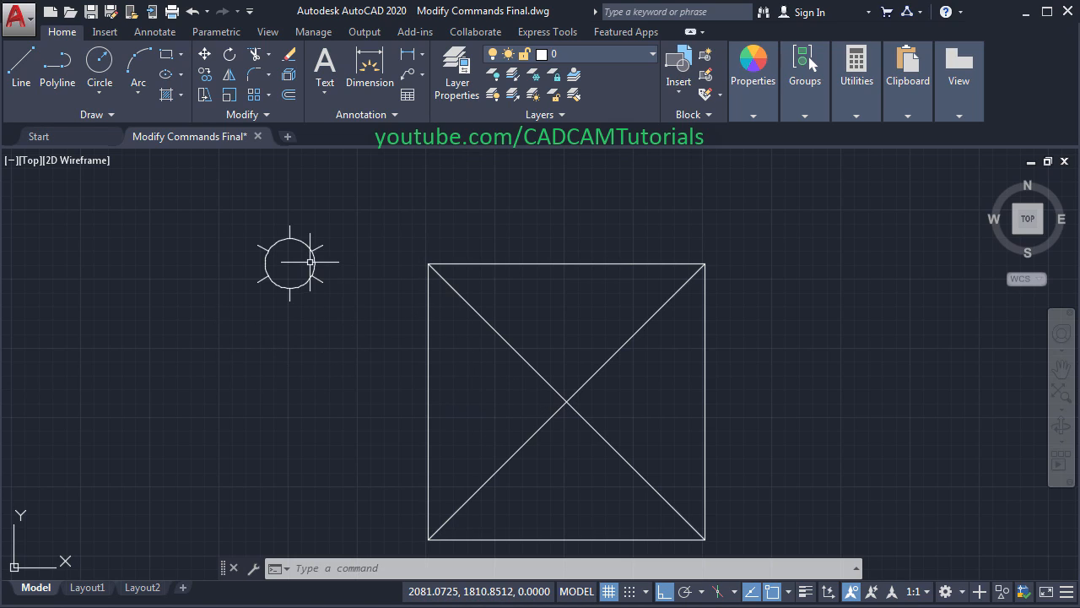
- Rotate both diagonals of the square by 45° about their intersection point with Ortho off
left_click(229, 56)
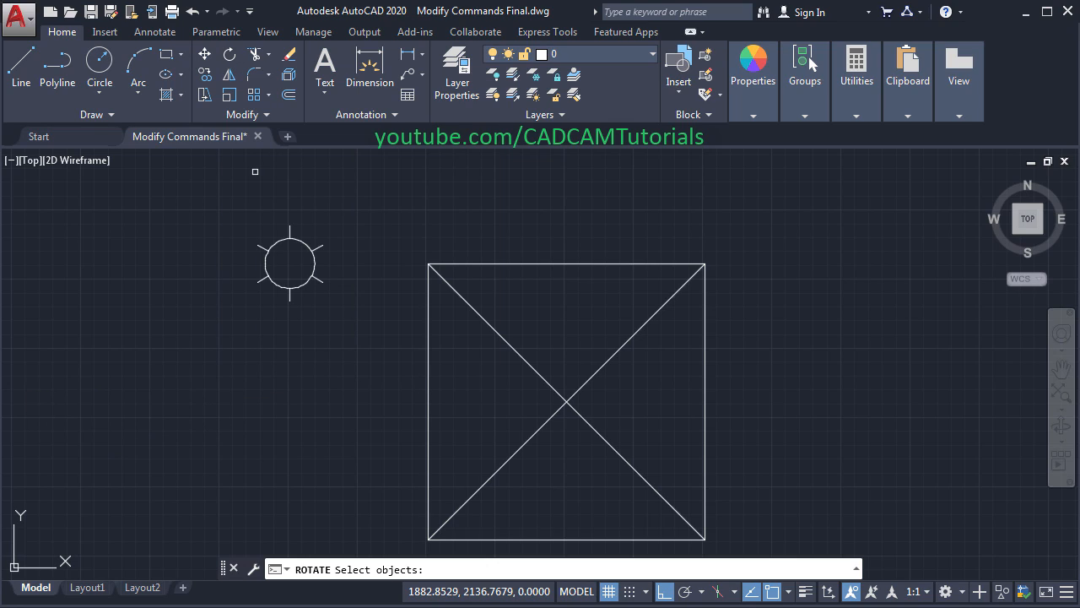
double_click(358, 213)
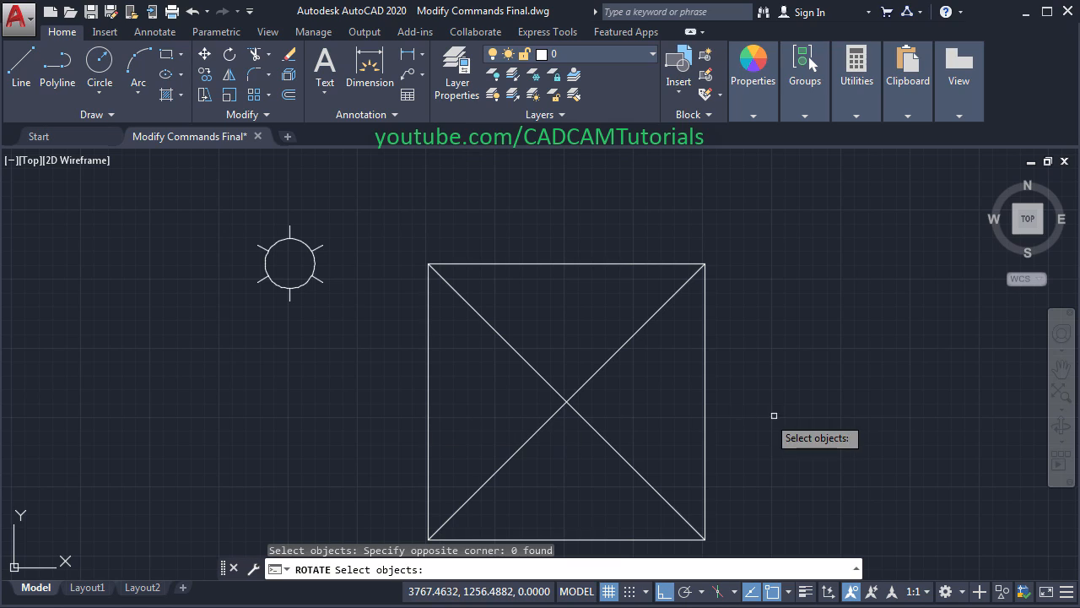
left_click(600, 409)
left_click(545, 385)
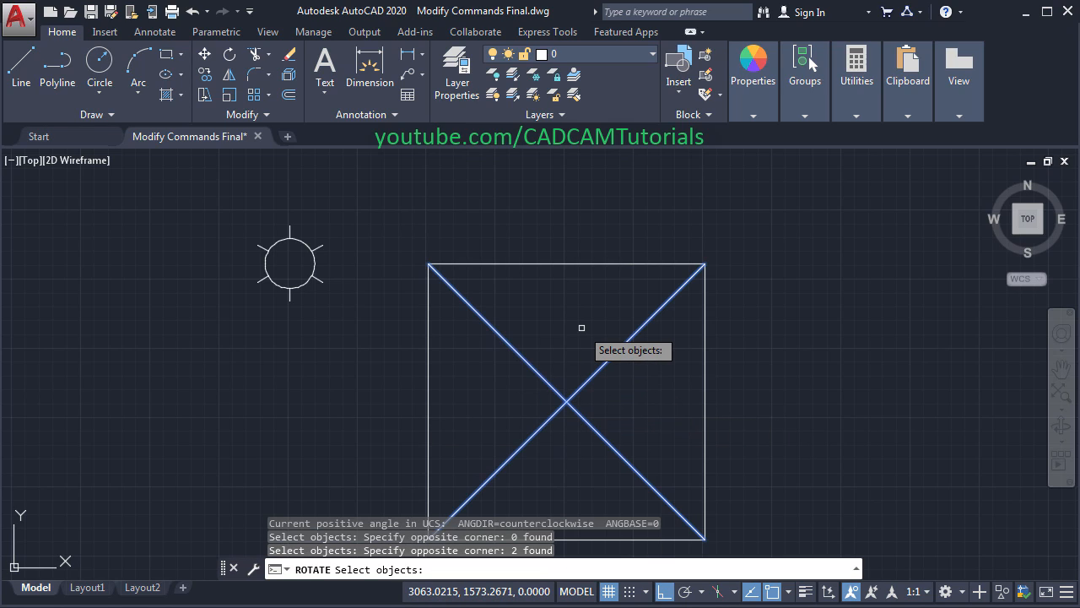
key("Return")
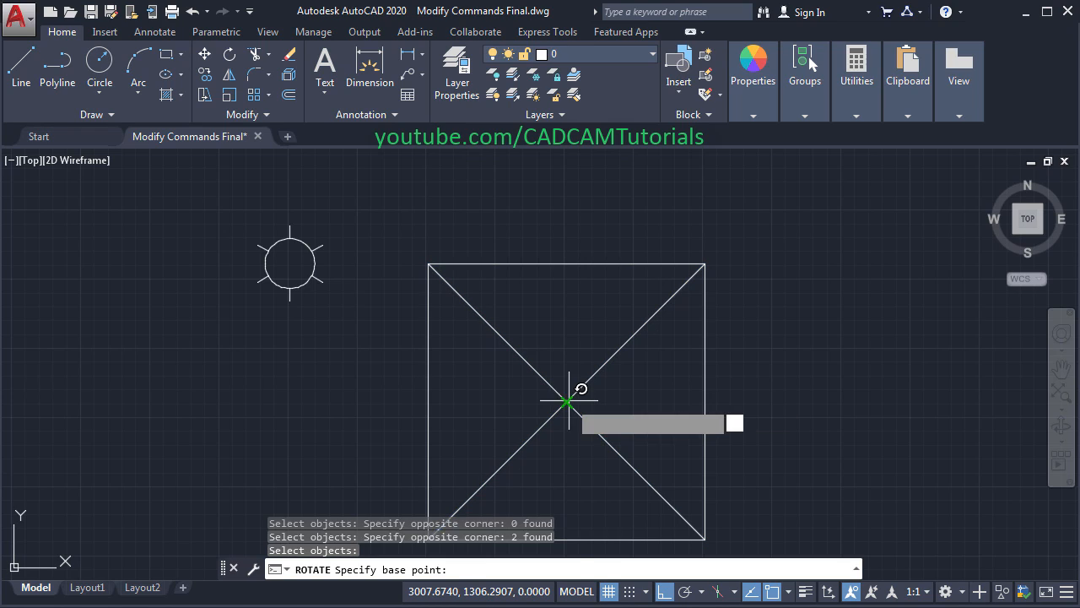
left_click(566, 401)
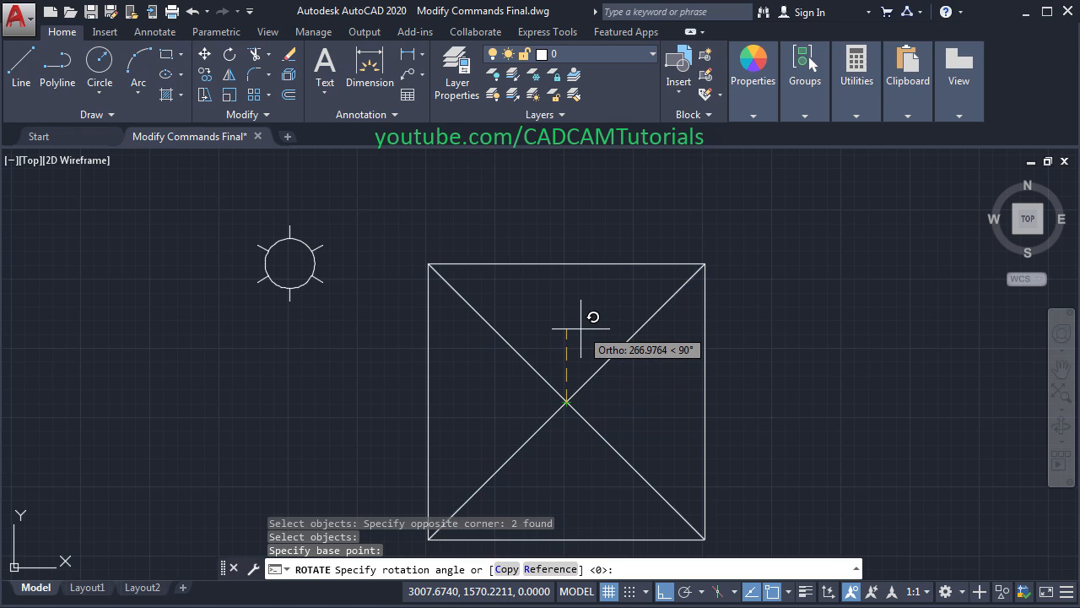
left_click(665, 593)
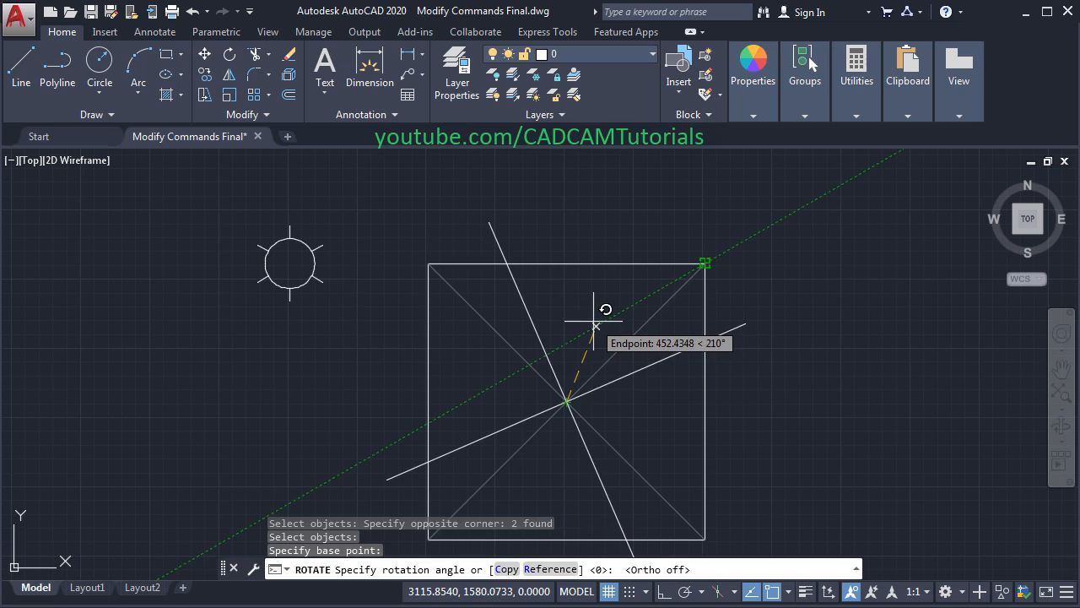
type("4")
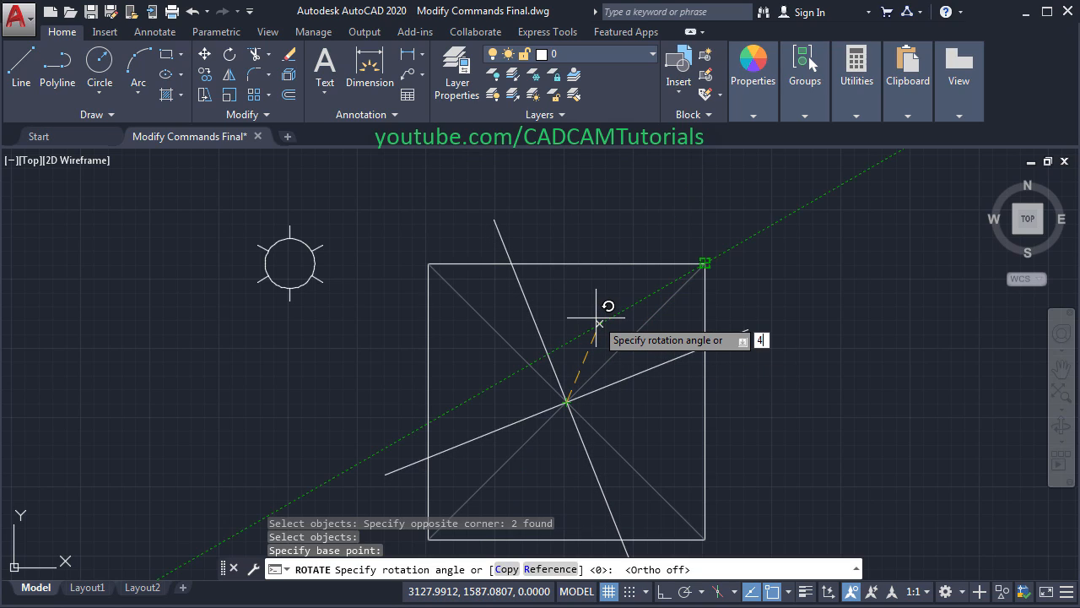
type("5")
key("Return")
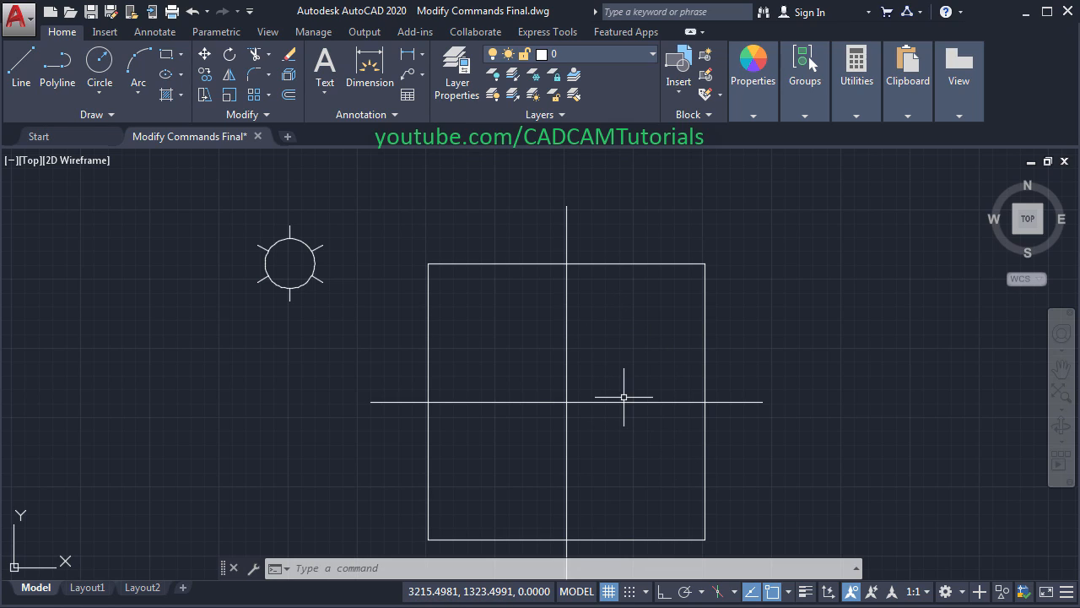
- Undo the rotation of the square's diagonals
middle_click_drag(624, 398, 624, 367)
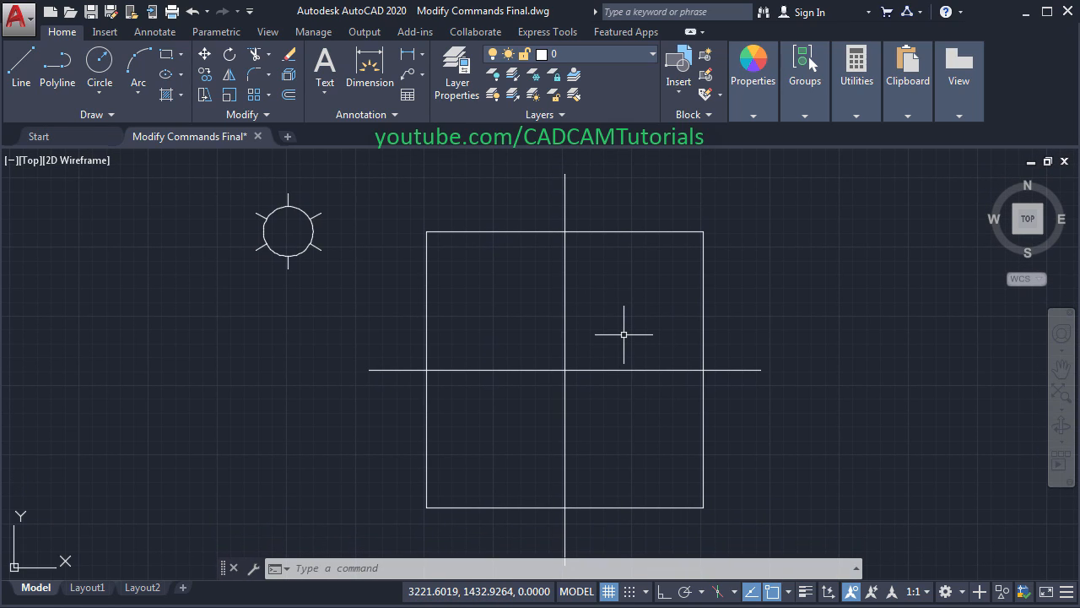
scroll(624, 334, "down", 2)
scroll(603, 273, "down", 2)
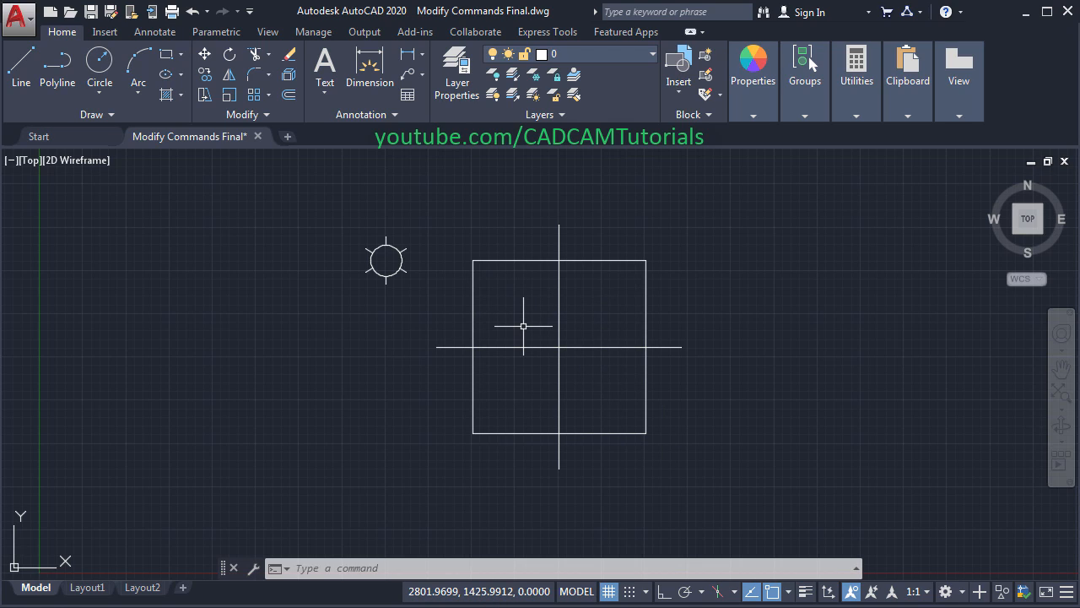
type("u")
key("Return")
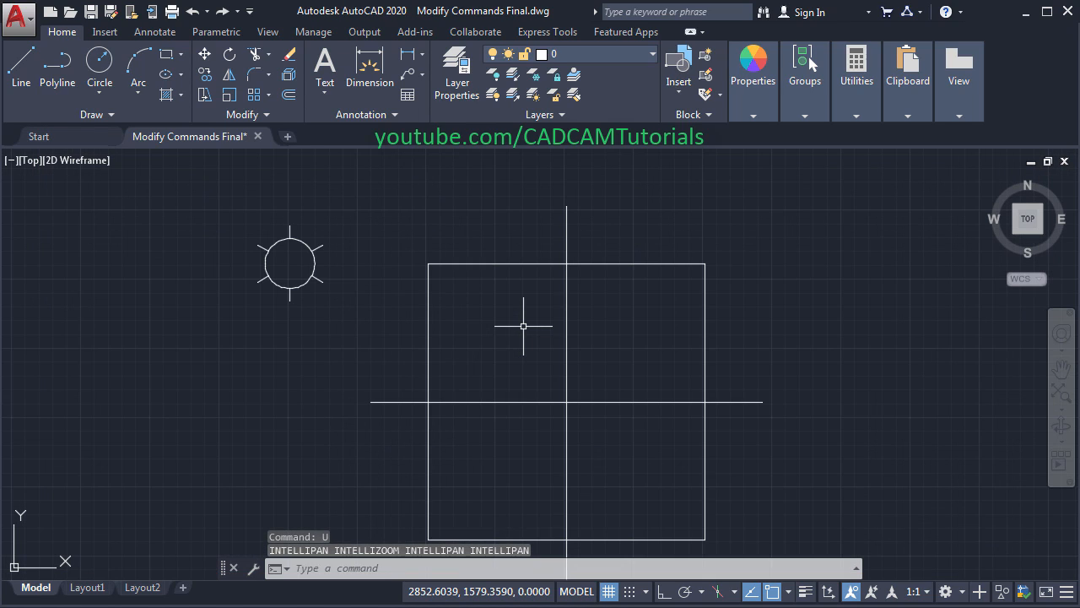
scroll(564, 298, "down", 2)
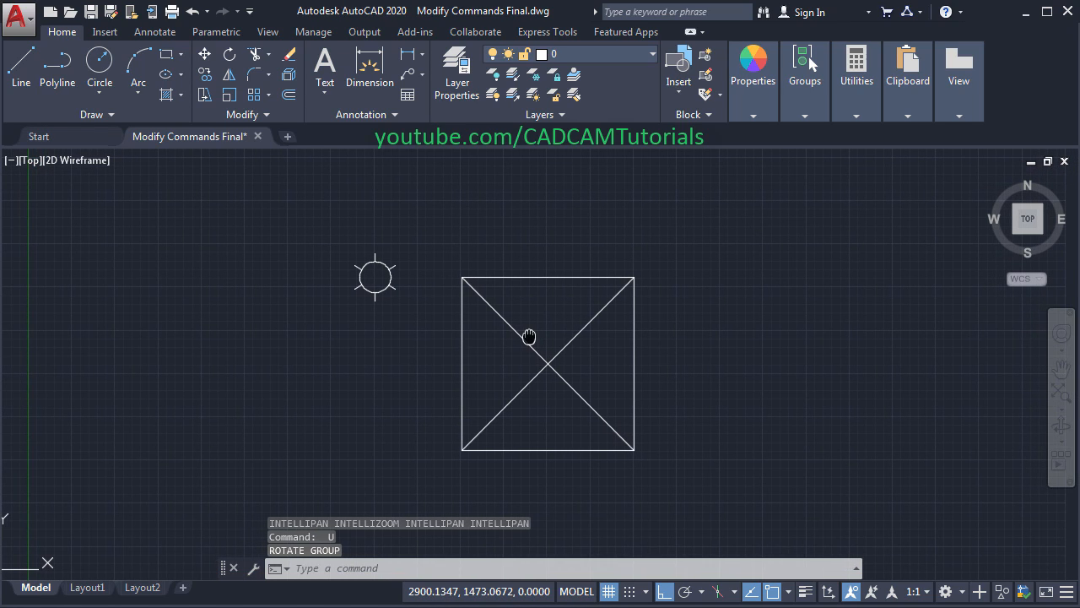
- Rotate a copy of both diagonals by 45° about their intersection, using the Copy option with Ortho off
left_click(232, 61)
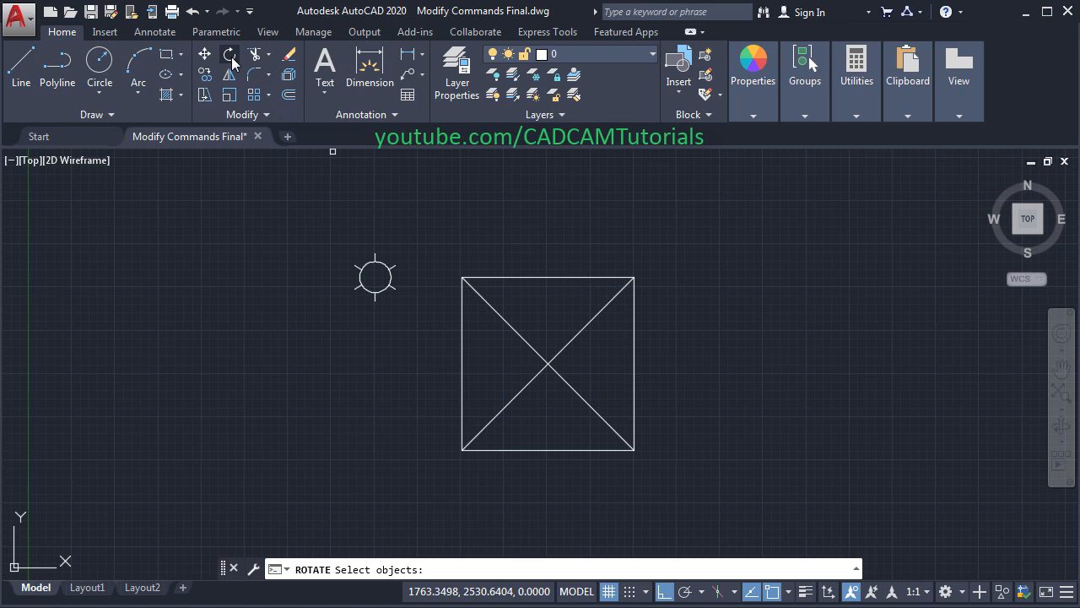
left_click(586, 371)
left_click(527, 353)
key("Return")
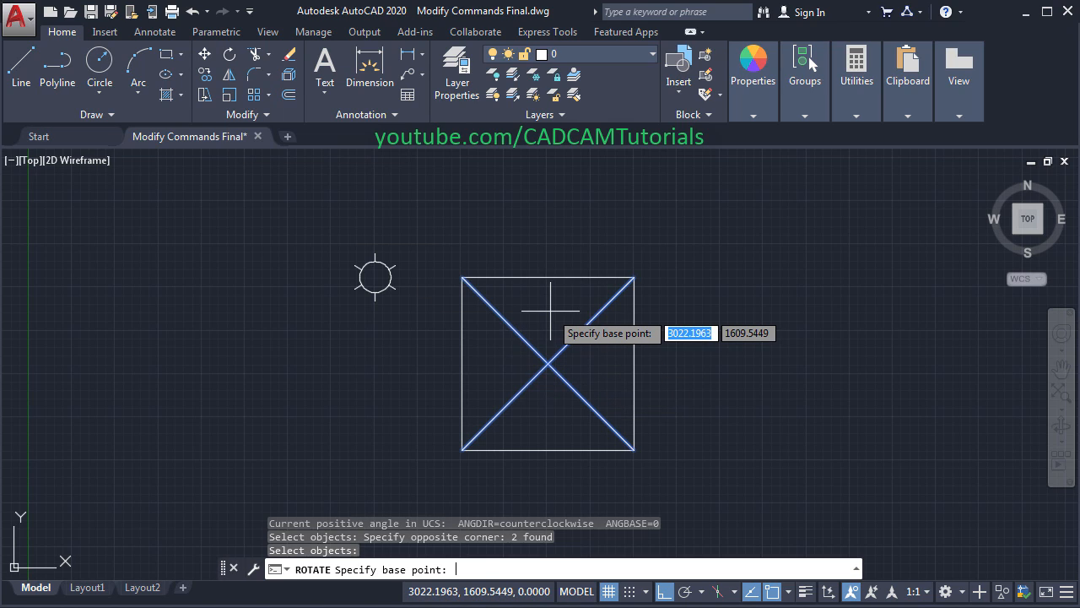
left_click(548, 363)
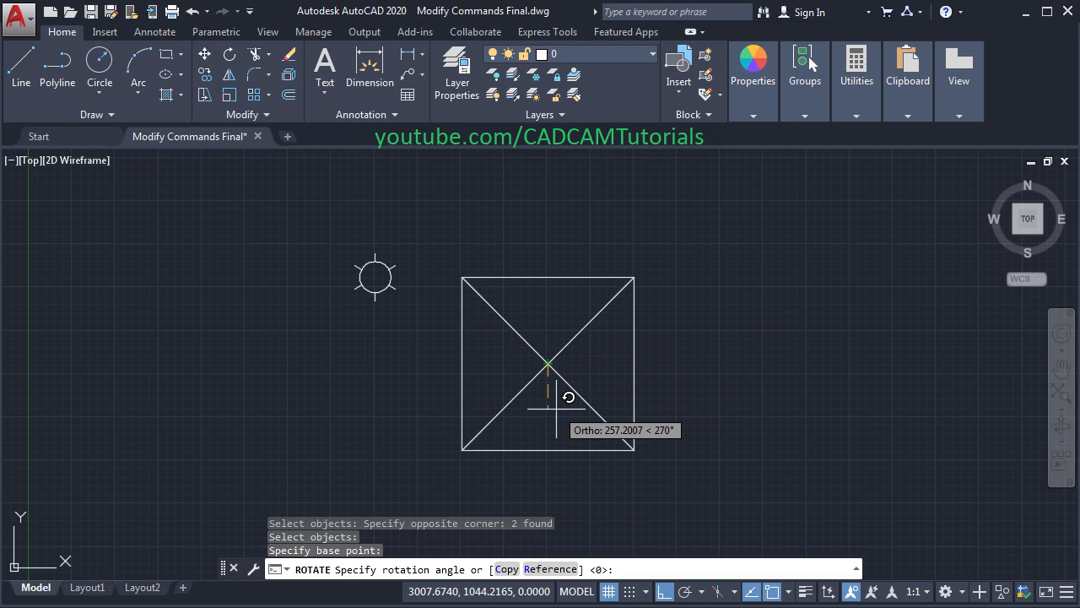
left_click(506, 571)
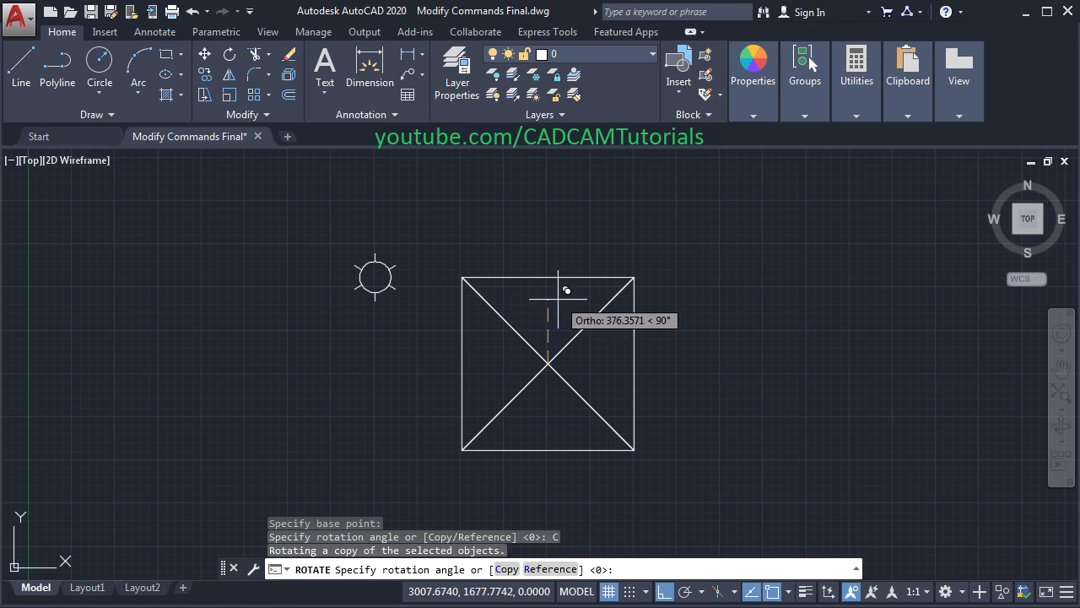
left_click(663, 591)
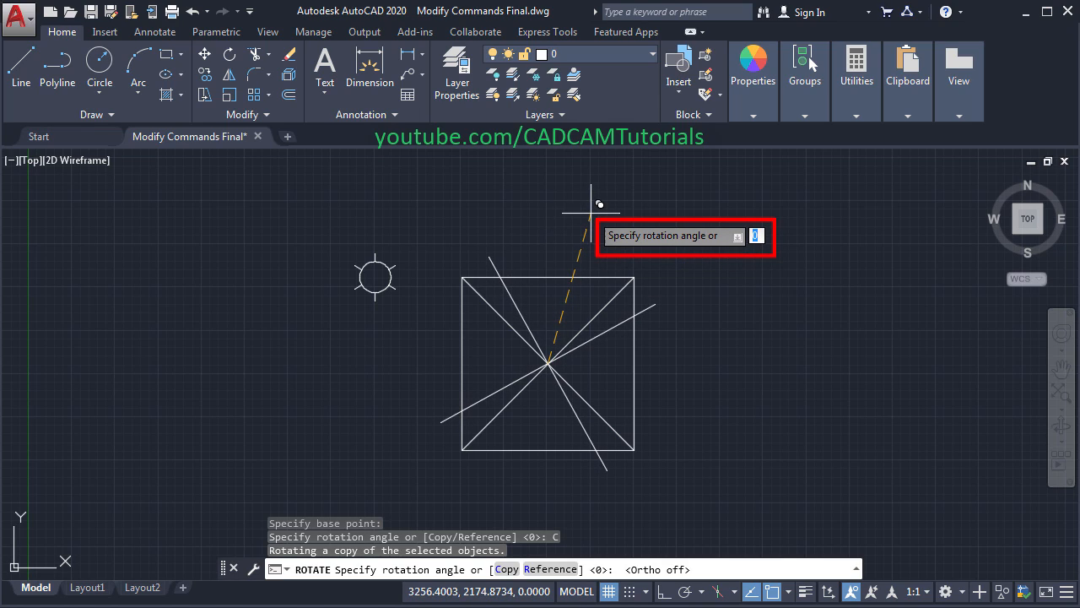
key("Return")
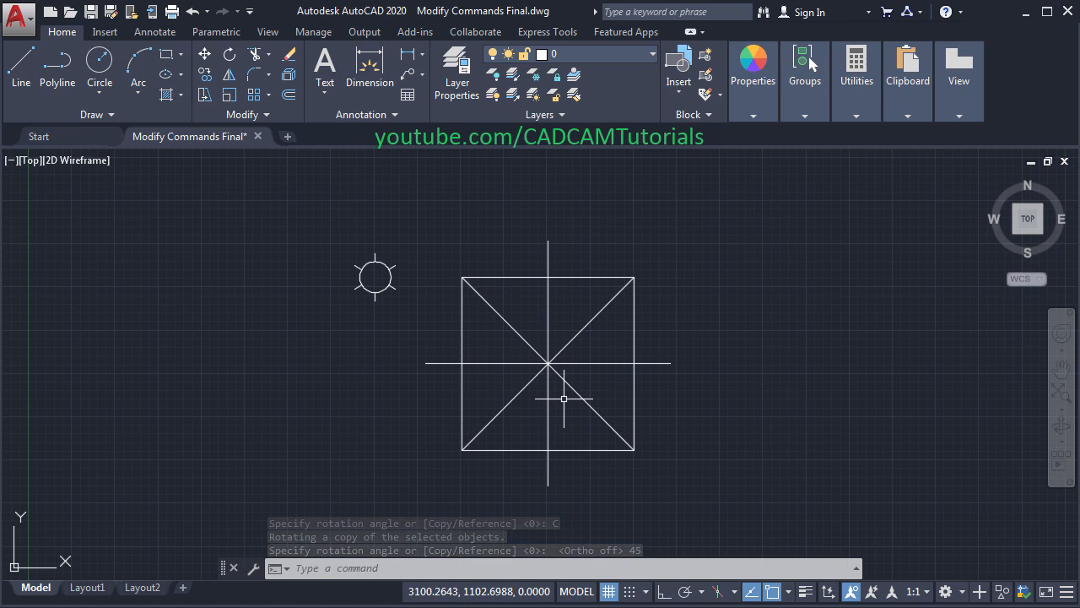
- Rotate the vertical line about the square's bottom-edge midpoint by reference, from its upper endpoint to the square's top-left corner
scroll(564, 399, "up", 2)
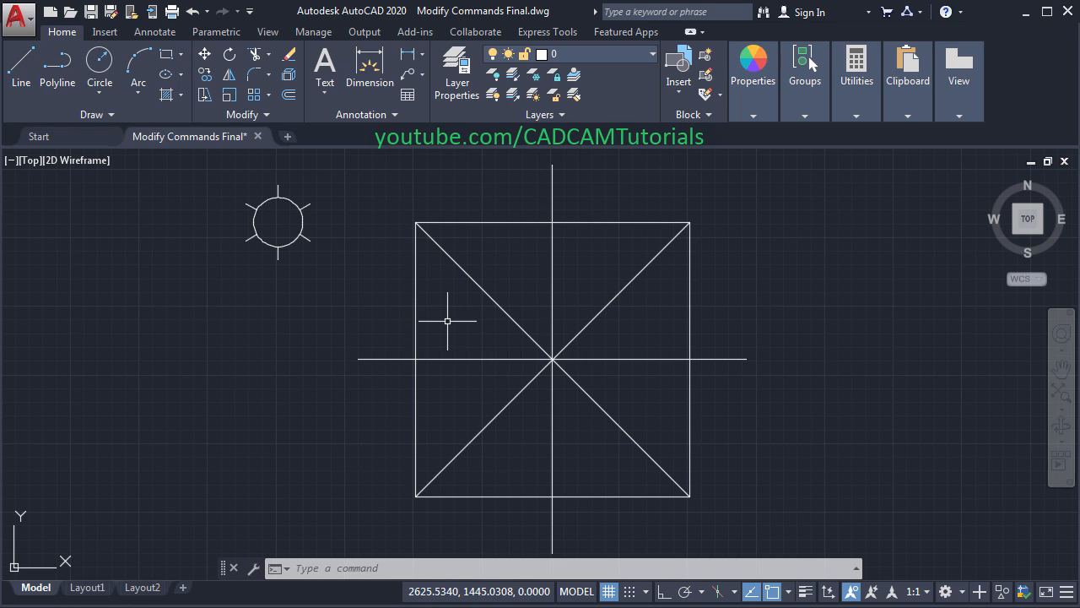
type("RO")
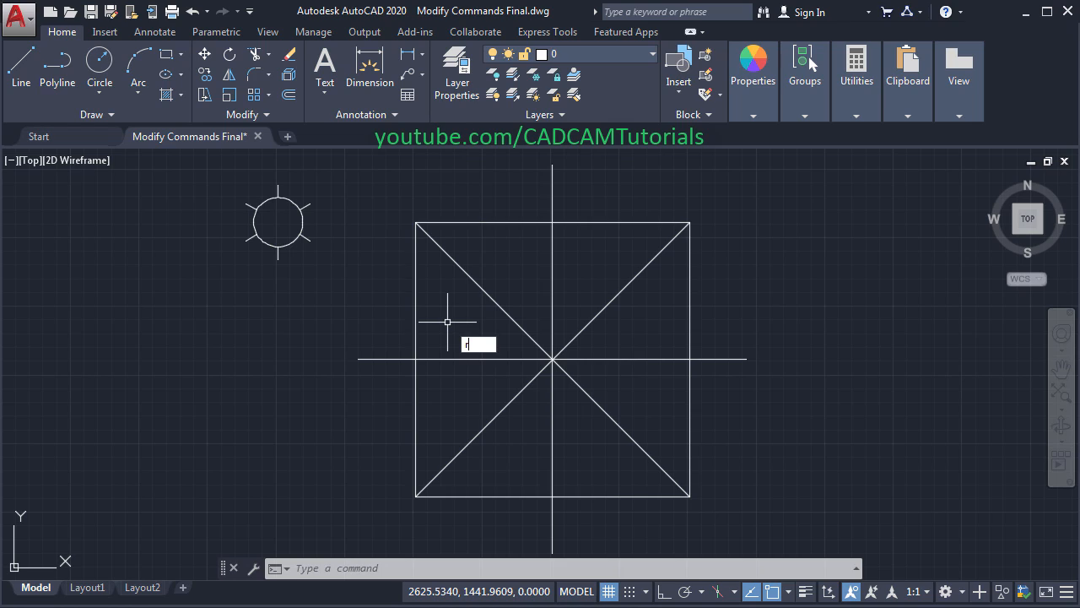
key("Return")
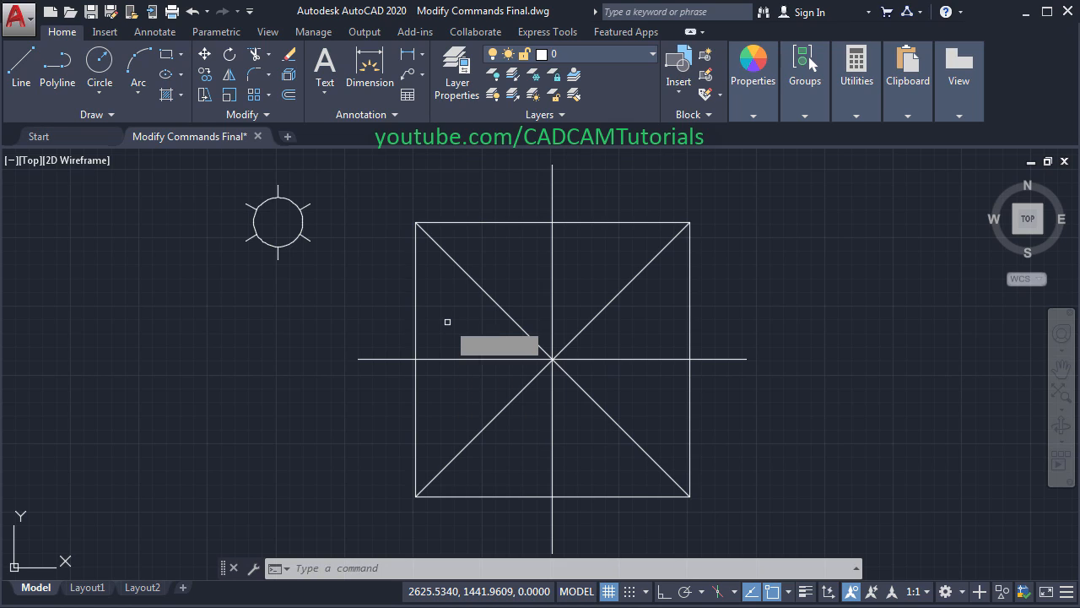
left_click(552, 427)
key("Return")
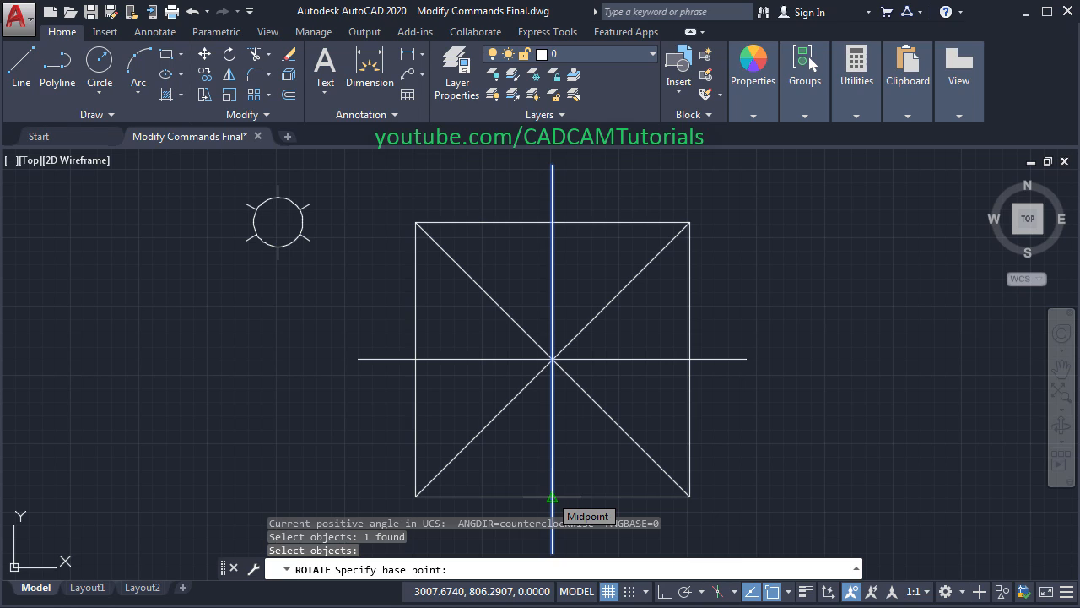
left_click(552, 497)
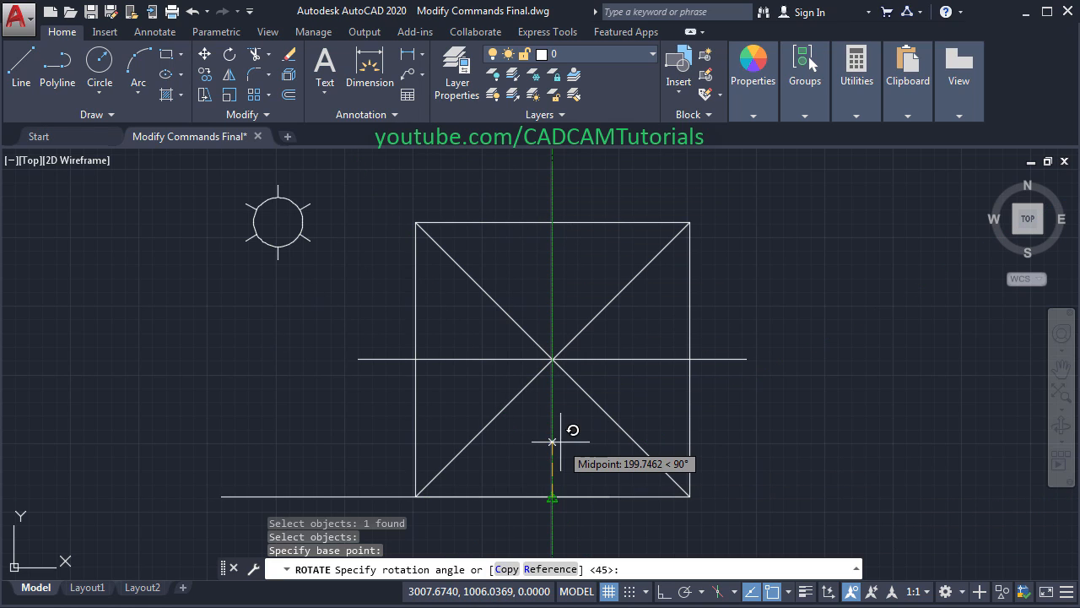
left_click(549, 569)
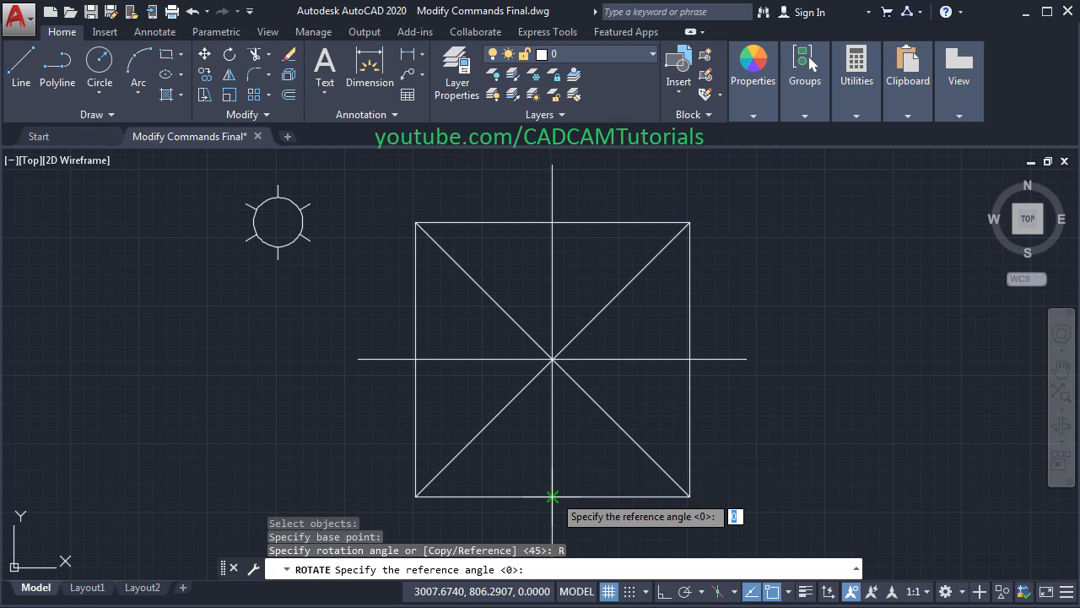
left_click(552, 496)
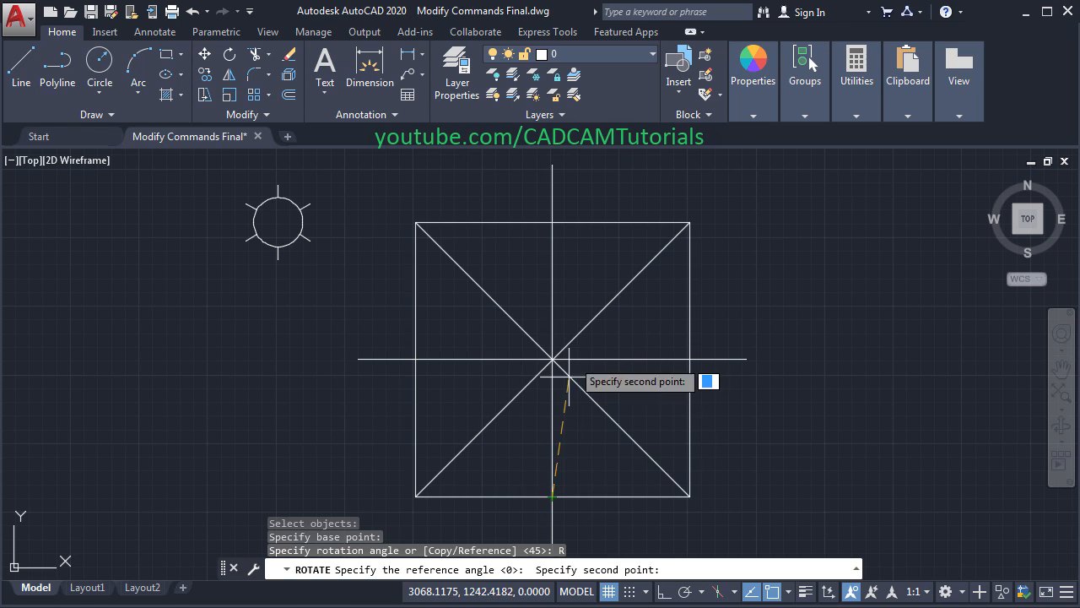
left_click(552, 165)
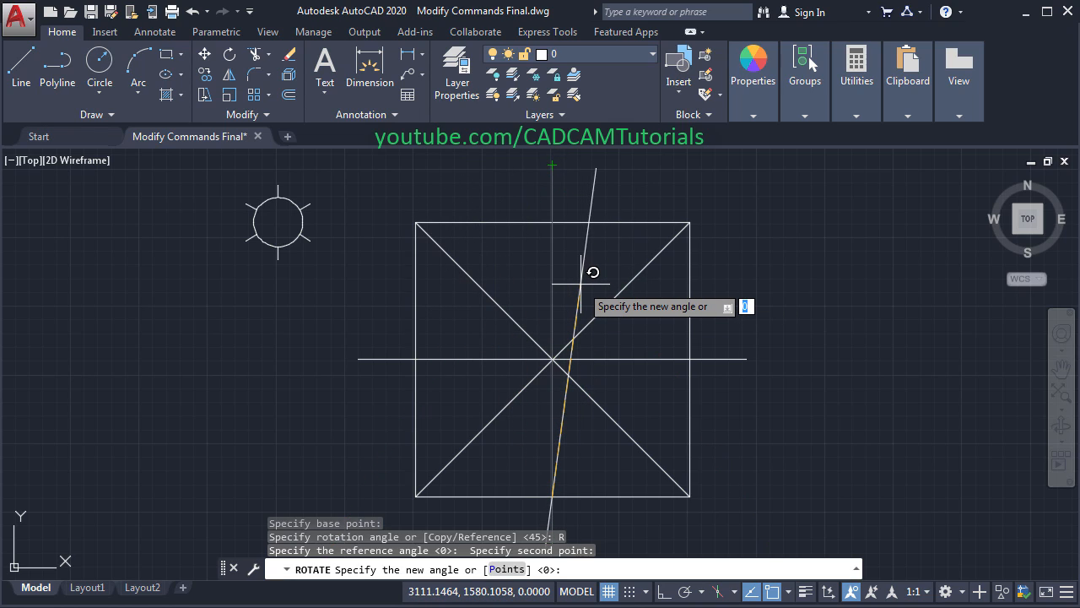
left_click(415, 222)
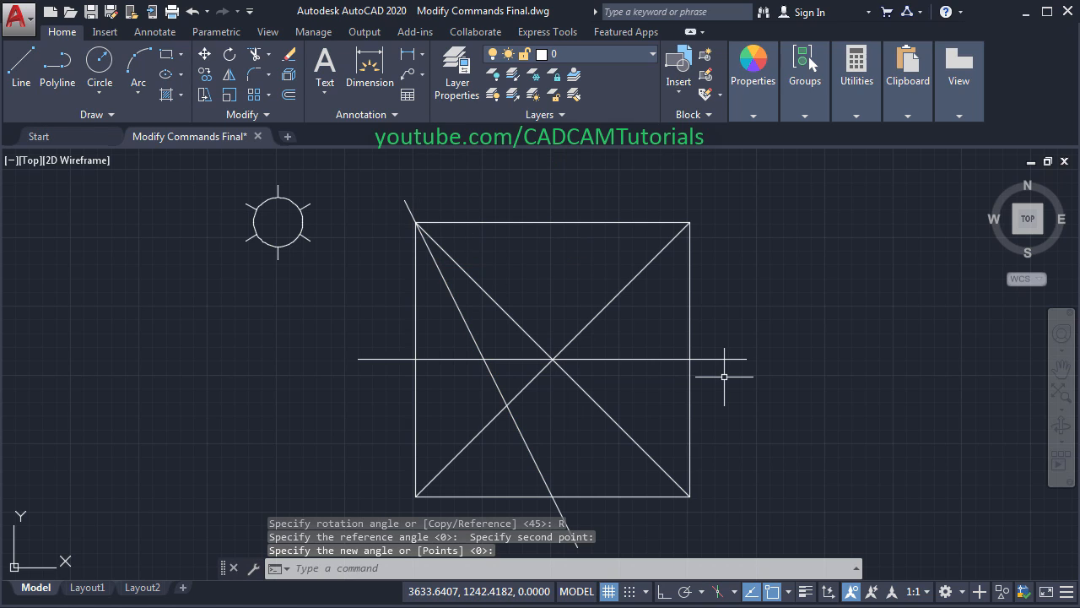
- Rotate the horizontal line about its intersection with the square's right edge by reference, using Points along the slanted line for the new angle
mouse_move(632, 449)
middle_mouse_down()
mouse_move(629, 412)
mouse_move(638, 440)
middle_mouse_up()
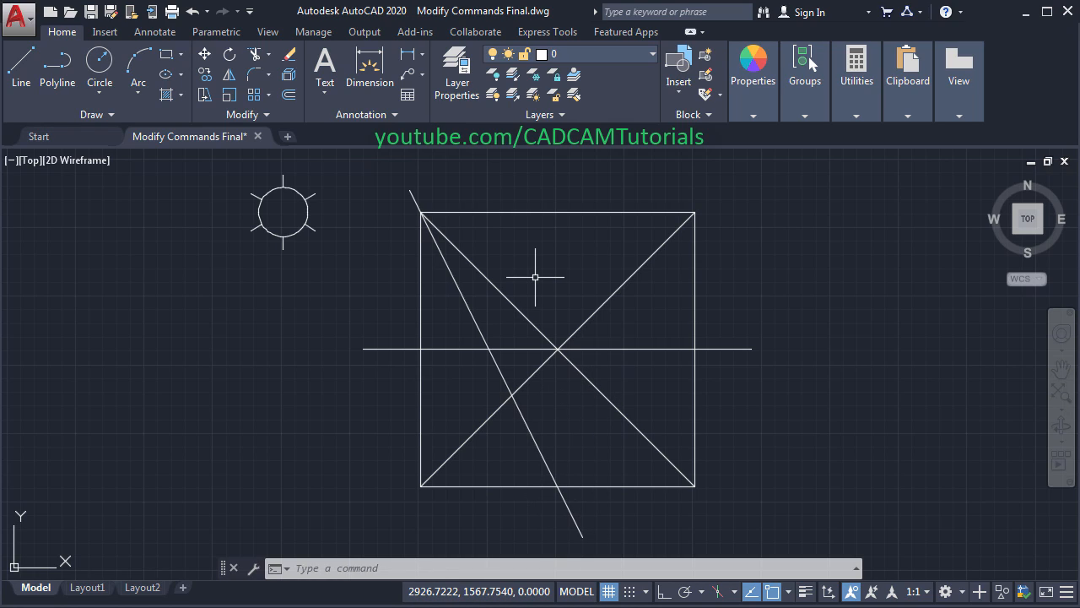
type("o")
key("Return")
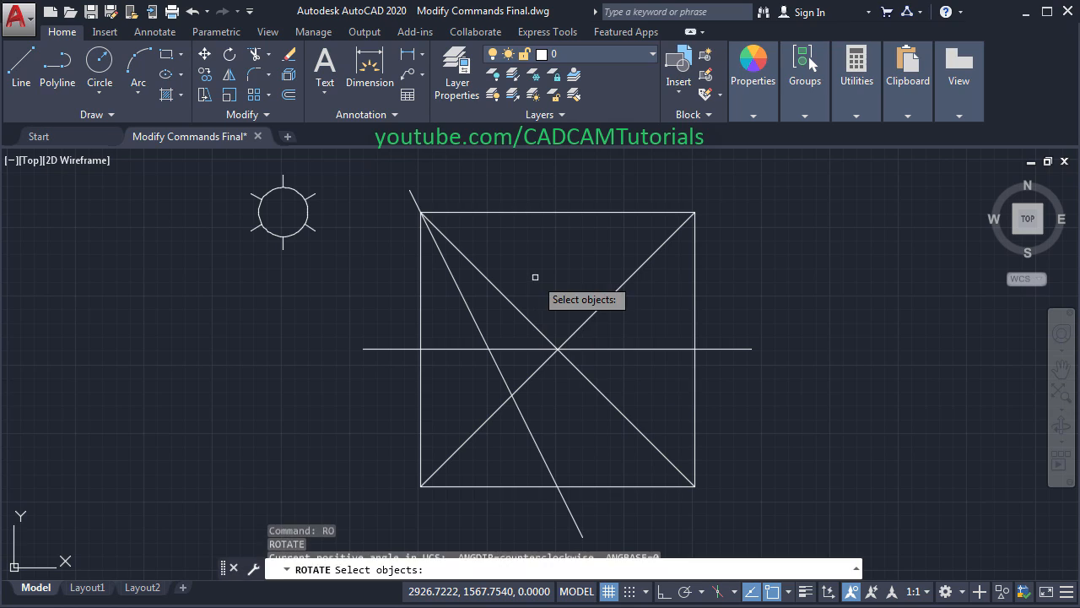
left_click(617, 347)
key("Return")
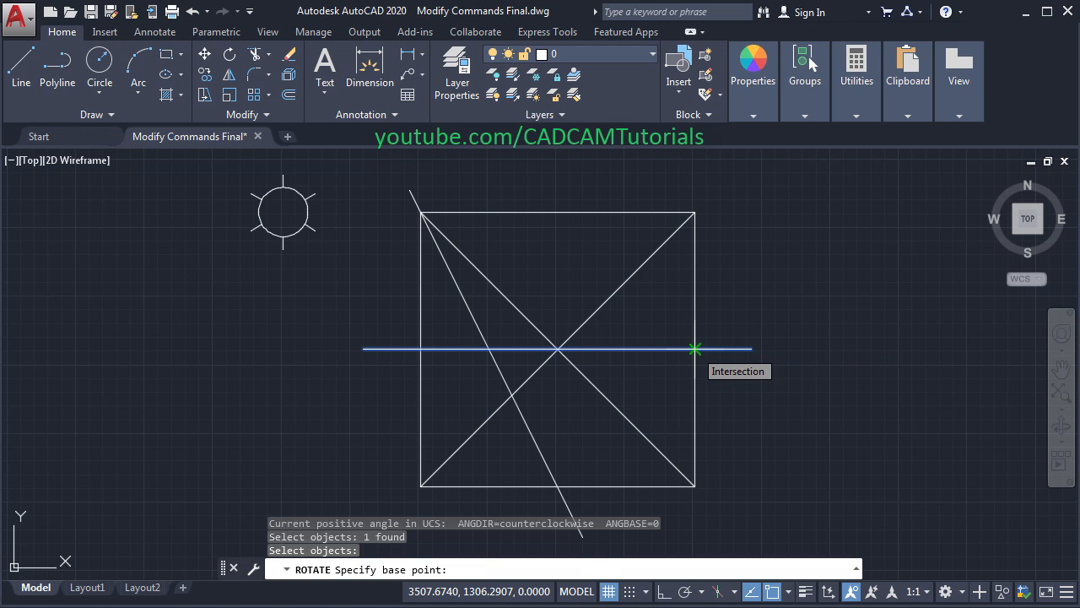
left_click(695, 348)
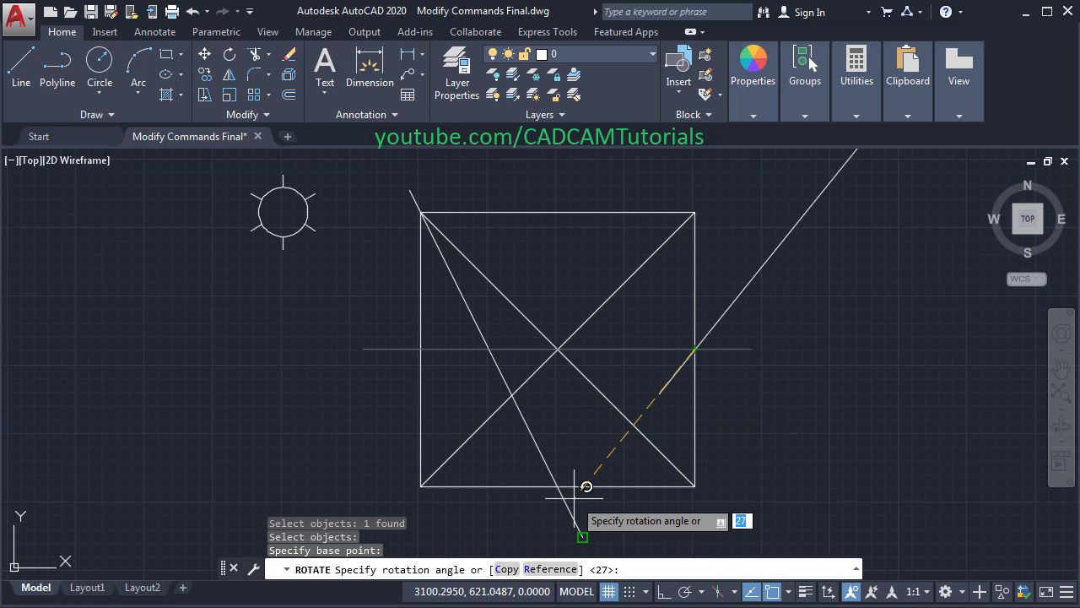
left_click(550, 570)
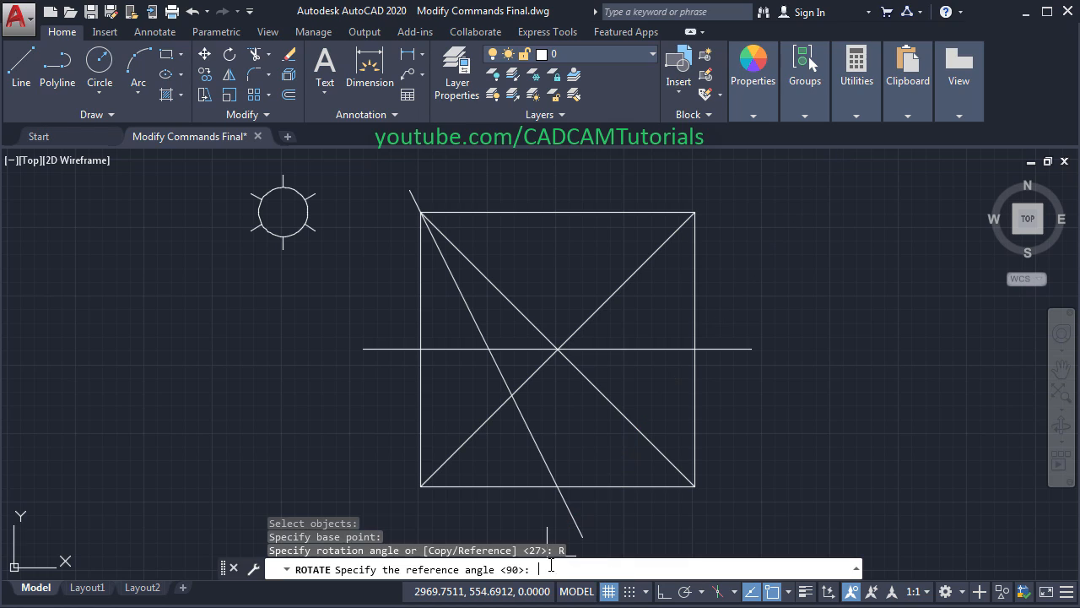
left_click(363, 348)
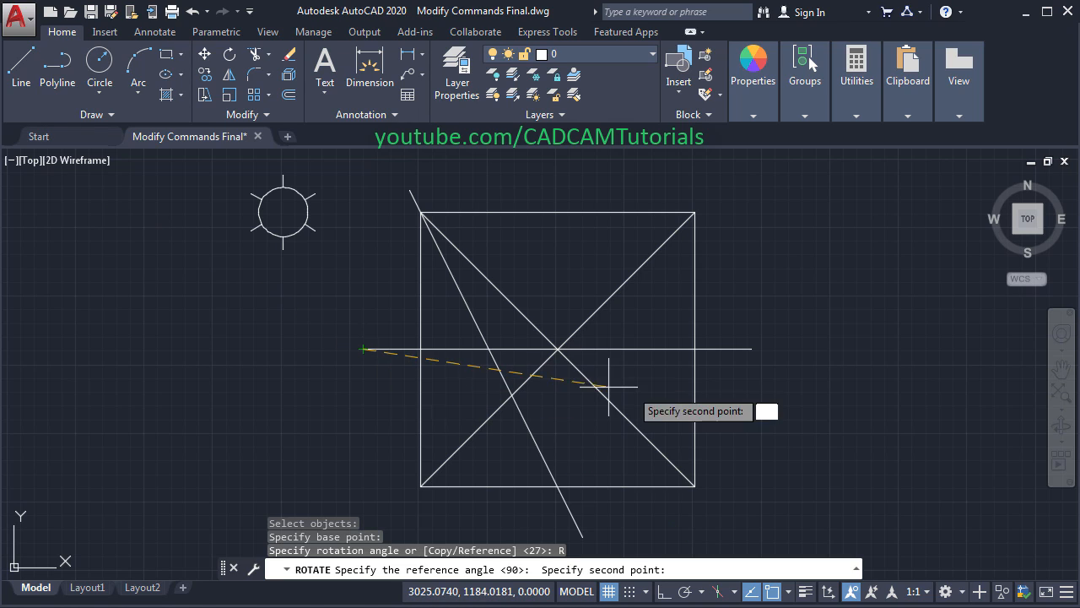
left_click(695, 349)
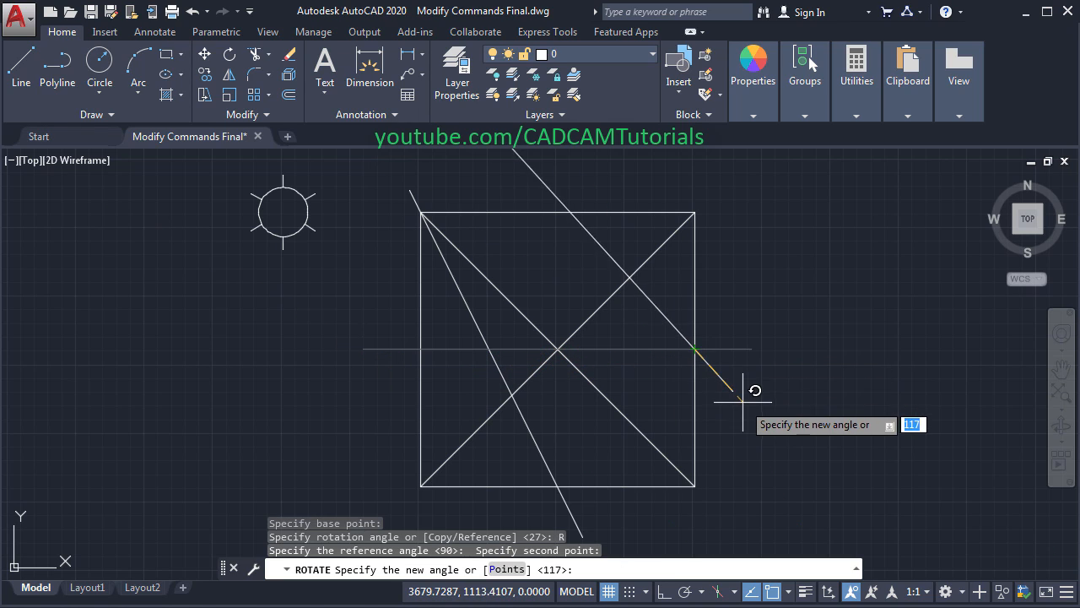
scroll(671, 384, "down", 2)
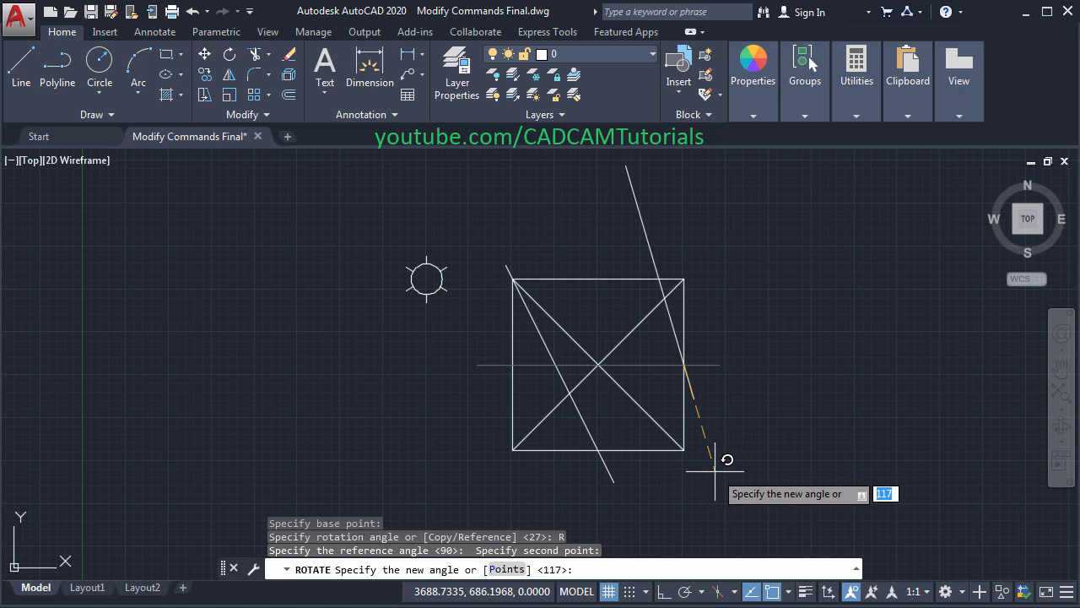
left_click(507, 570)
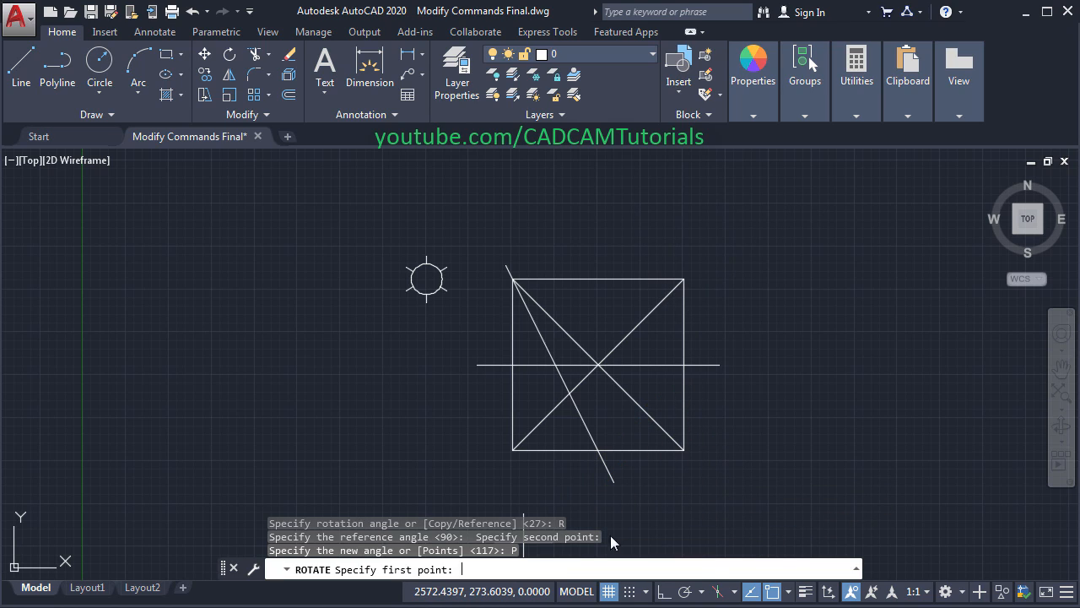
left_click(614, 483)
left_click(507, 267)
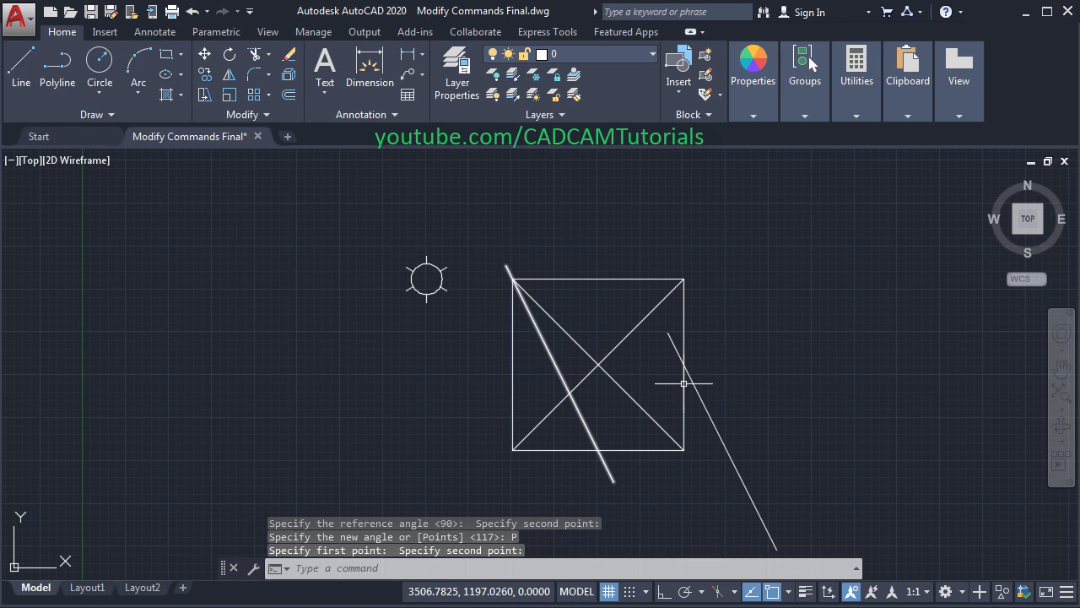
- Erase the two parallel slanted lines crossing the square and zoom to the drawing's extents
middle_click_drag(725, 450, 648, 410)
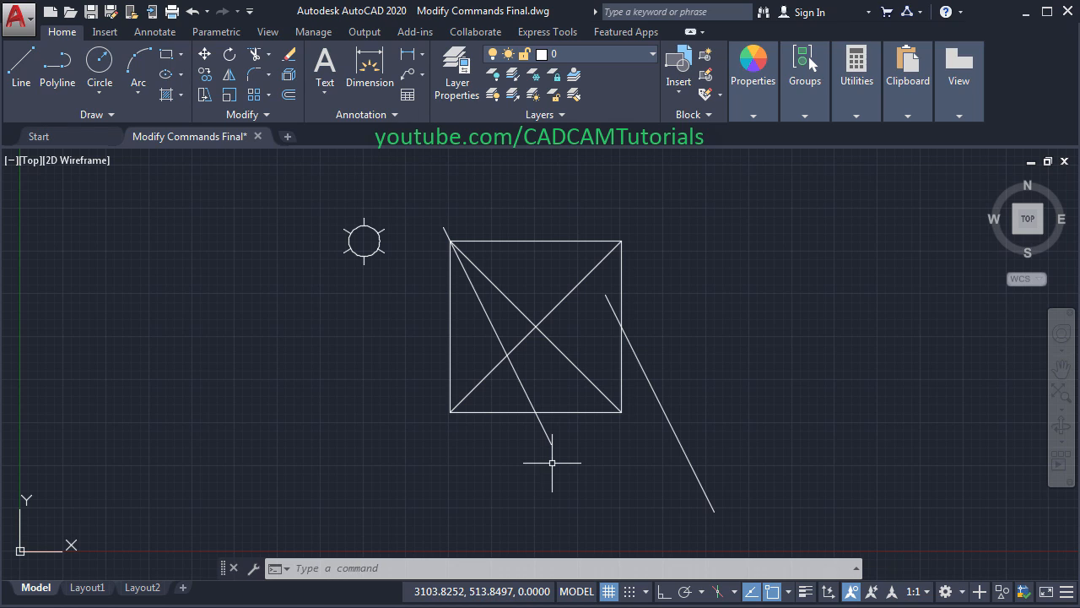
middle_click_drag(614, 482, 652, 516)
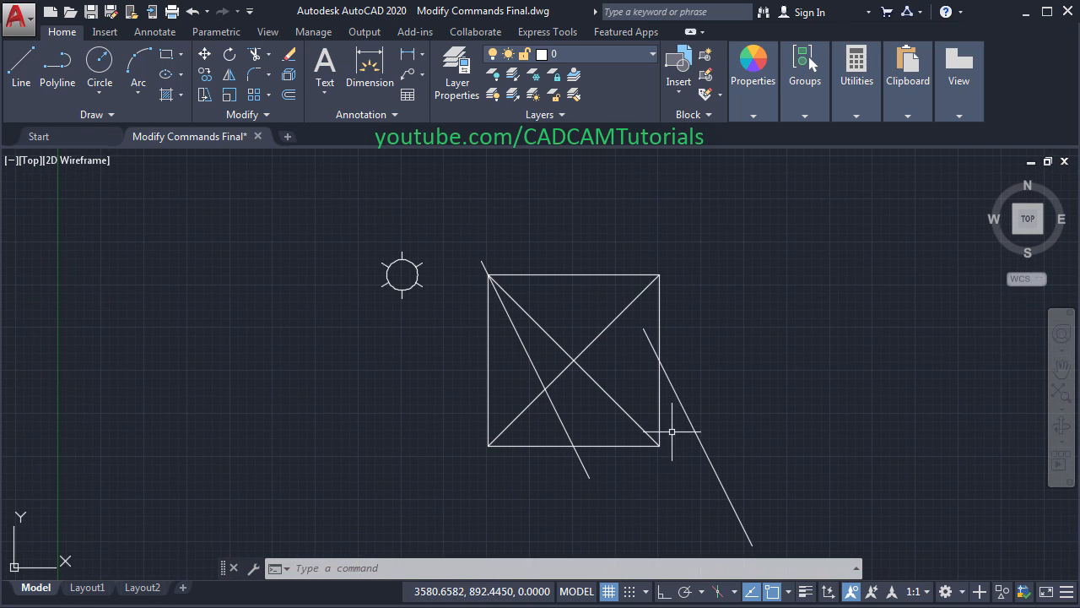
mouse_move(672, 431)
middle_mouse_down()
mouse_move(697, 453)
mouse_move(701, 431)
middle_mouse_up()
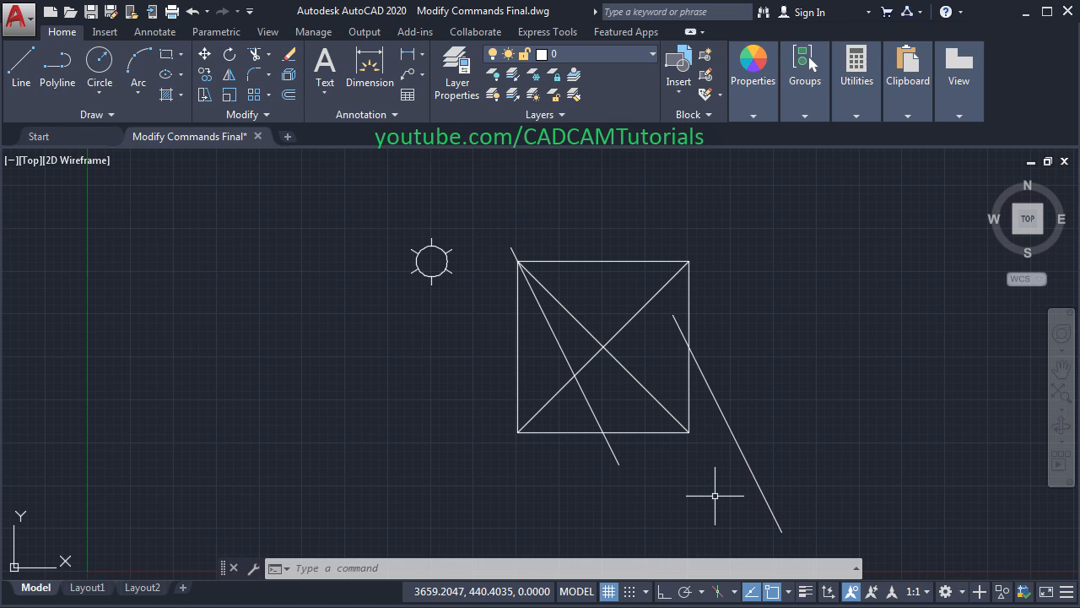
key("Return")
left_click(761, 454)
left_click(593, 457)
key("Return")
middle_click(437, 346)
middle_click(437, 346)
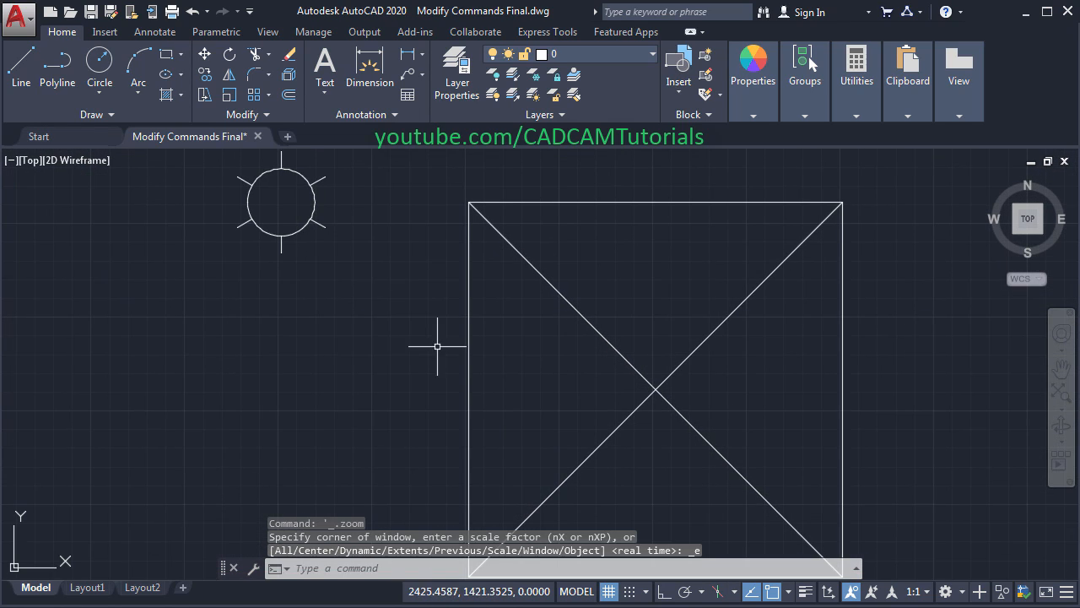
left_click(270, 56)
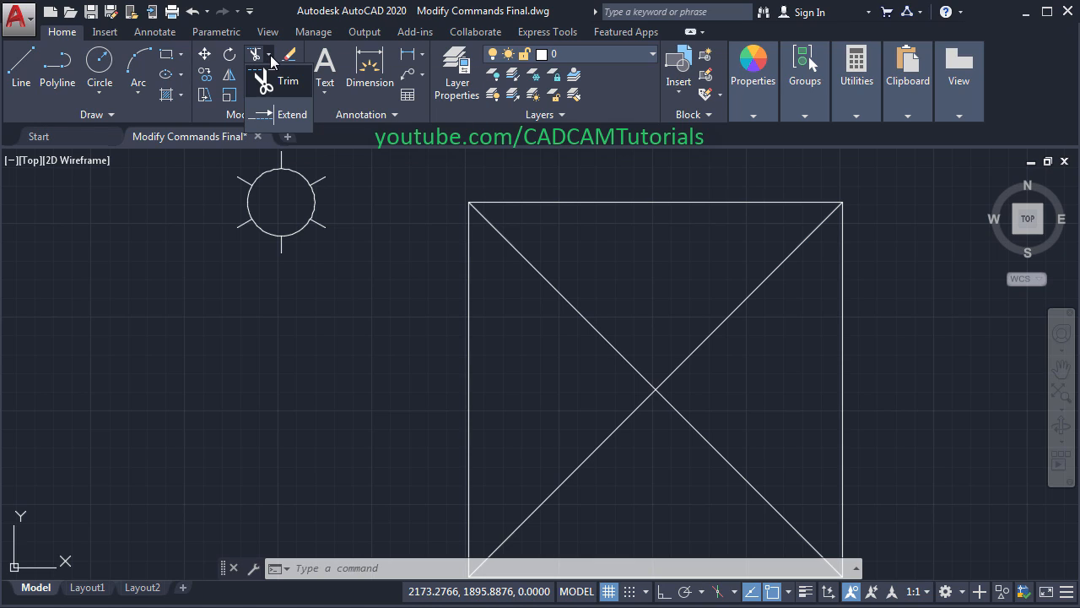
left_click(270, 57)
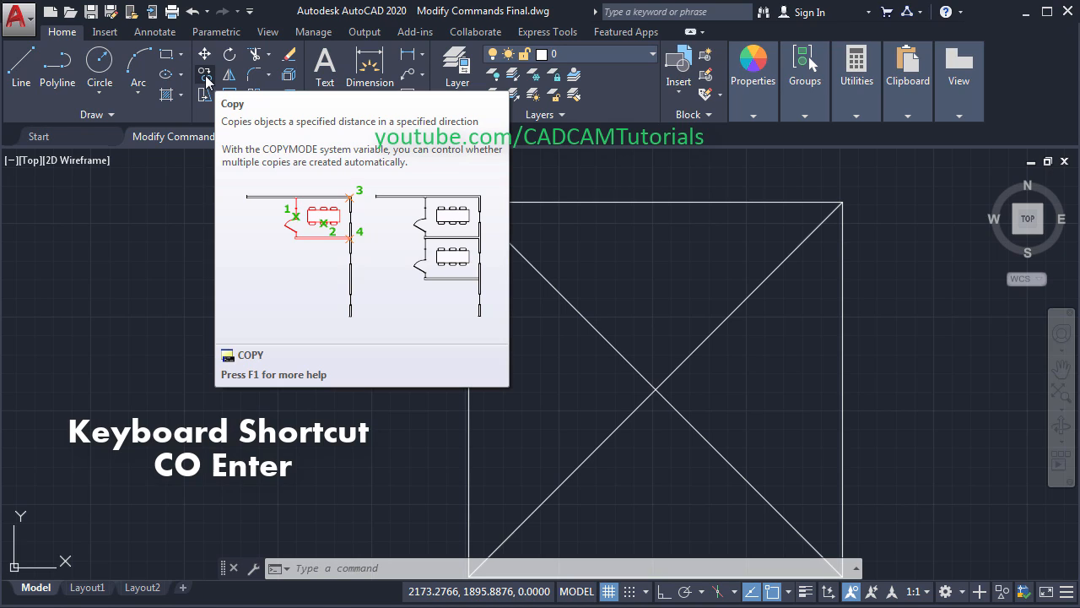
- Copy the circle with its six tick lines from its center to the square's top-left corner, top-right corner and diagonal intersection
left_click(206, 76)
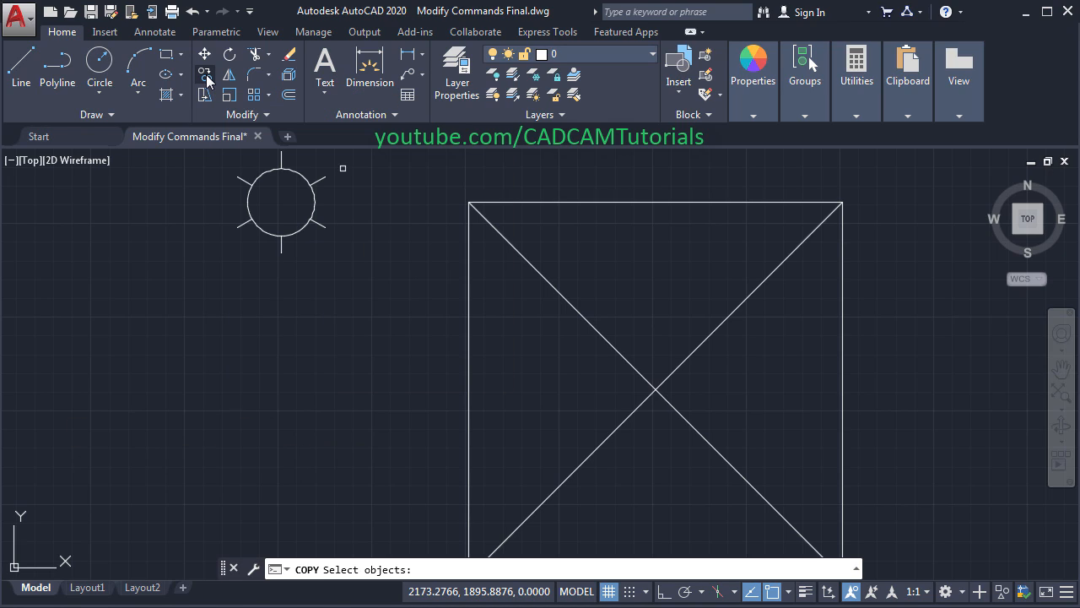
scroll(357, 240, "down", 2)
middle_click_drag(386, 267, 399, 295)
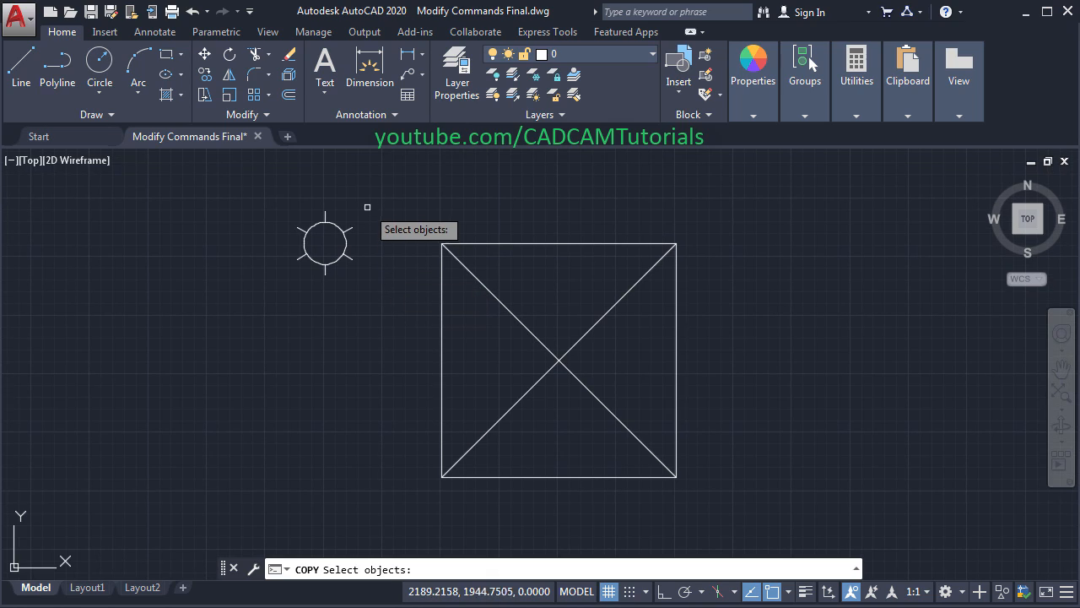
left_click(365, 200)
left_click(274, 298)
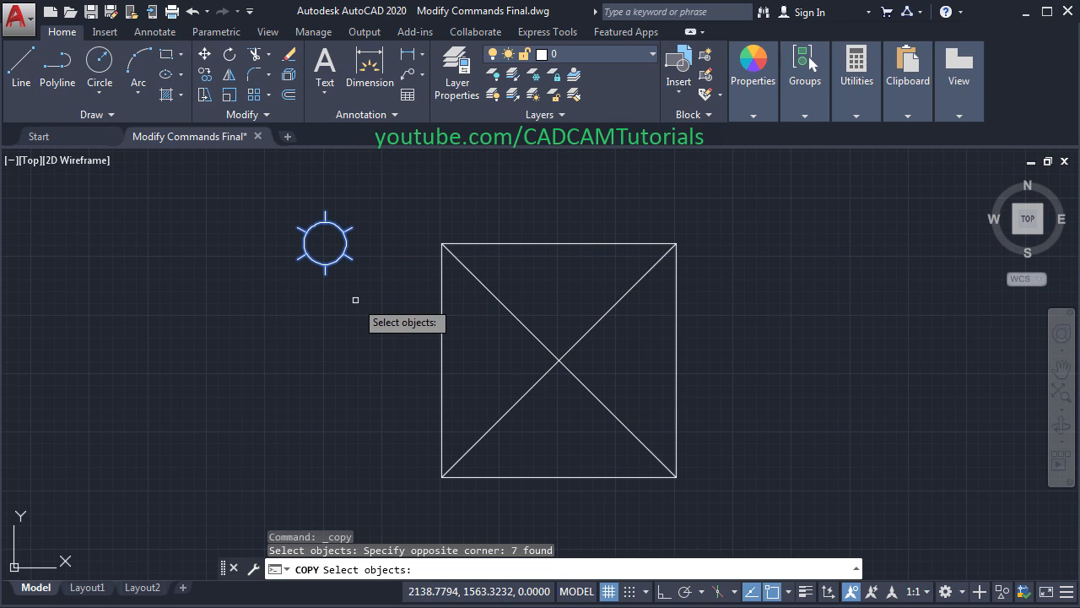
key("Return")
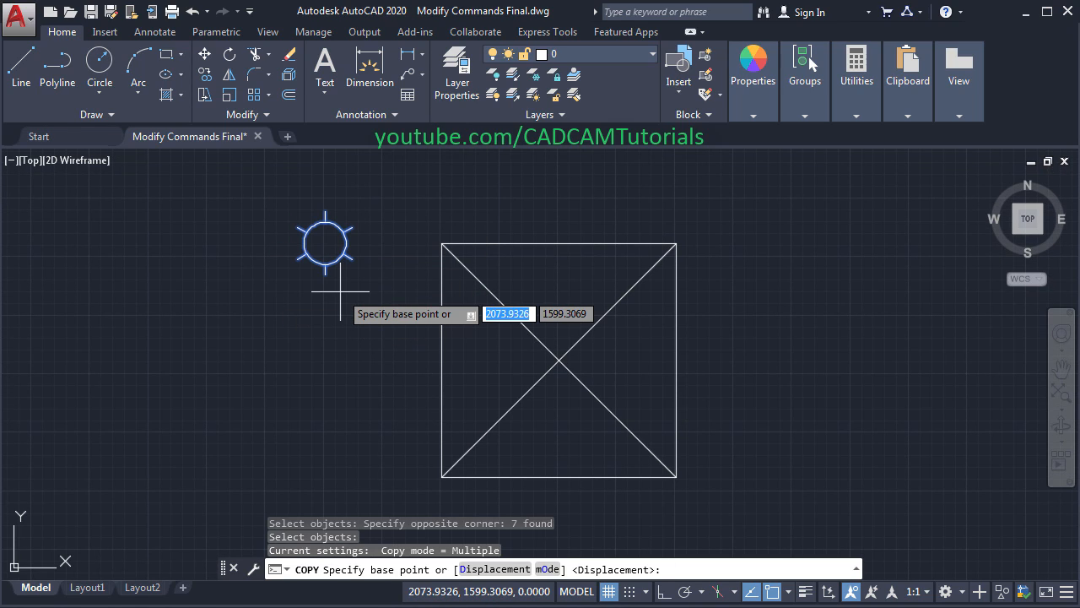
left_click(325, 243)
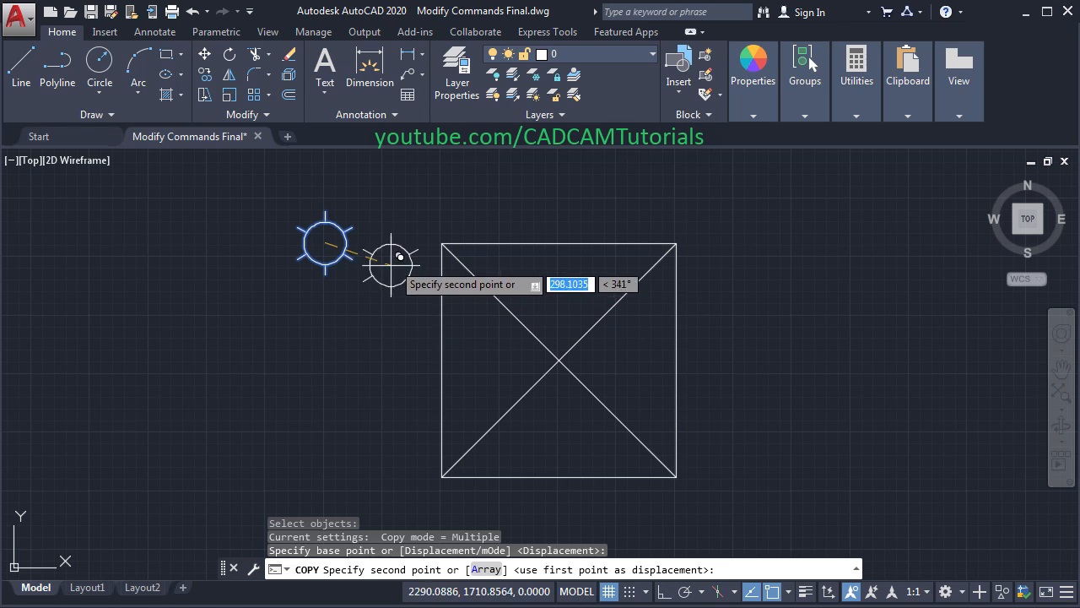
left_click(441, 244)
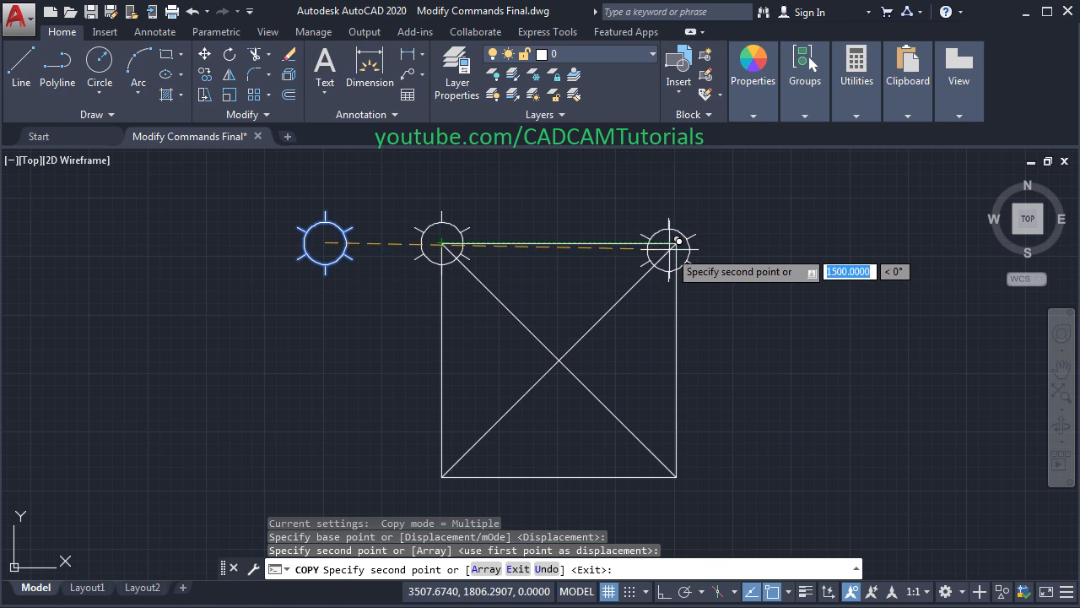
left_click(676, 243)
left_click(559, 359)
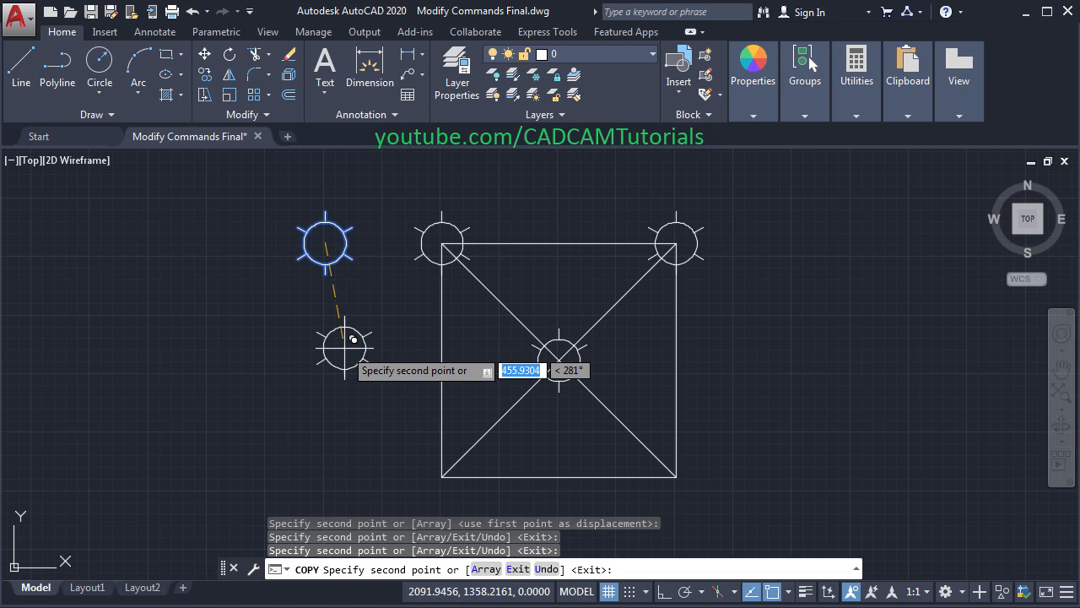
- Array the circle with its tick lines as 5 items spaced 300 horizontally to the left with Ortho on, and finish copying
left_click(485, 570)
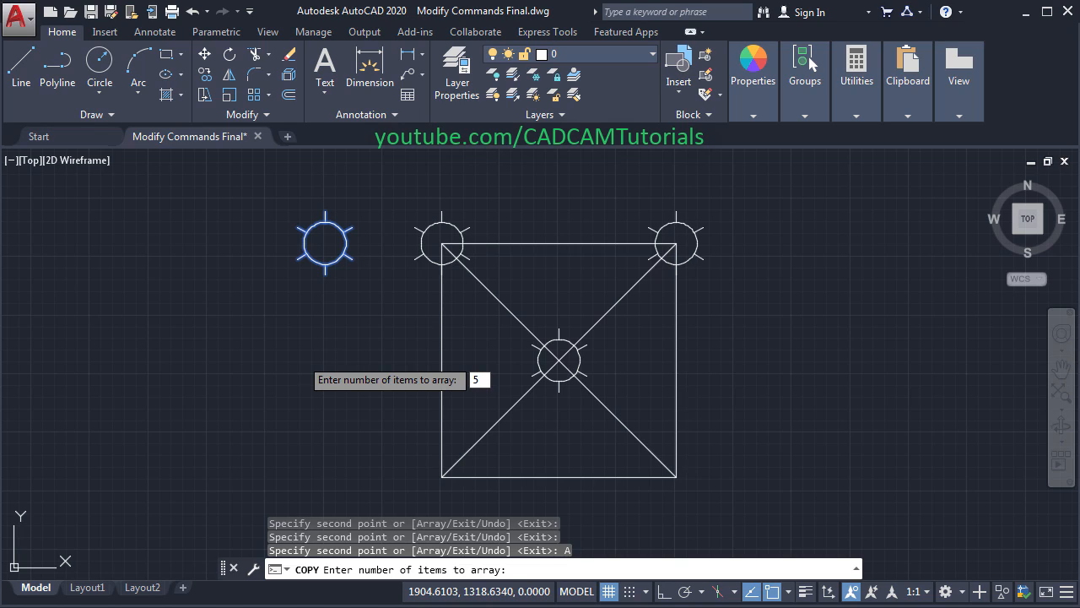
type("5")
key("Return")
scroll(305, 357, "down", 1)
middle_click_drag(319, 329, 448, 364)
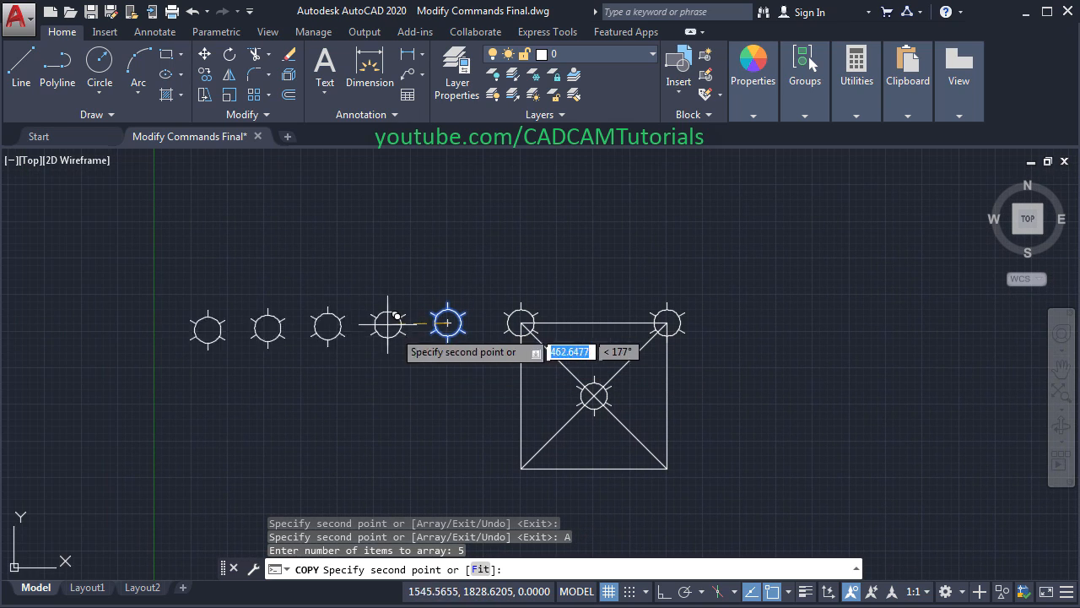
left_click(665, 592)
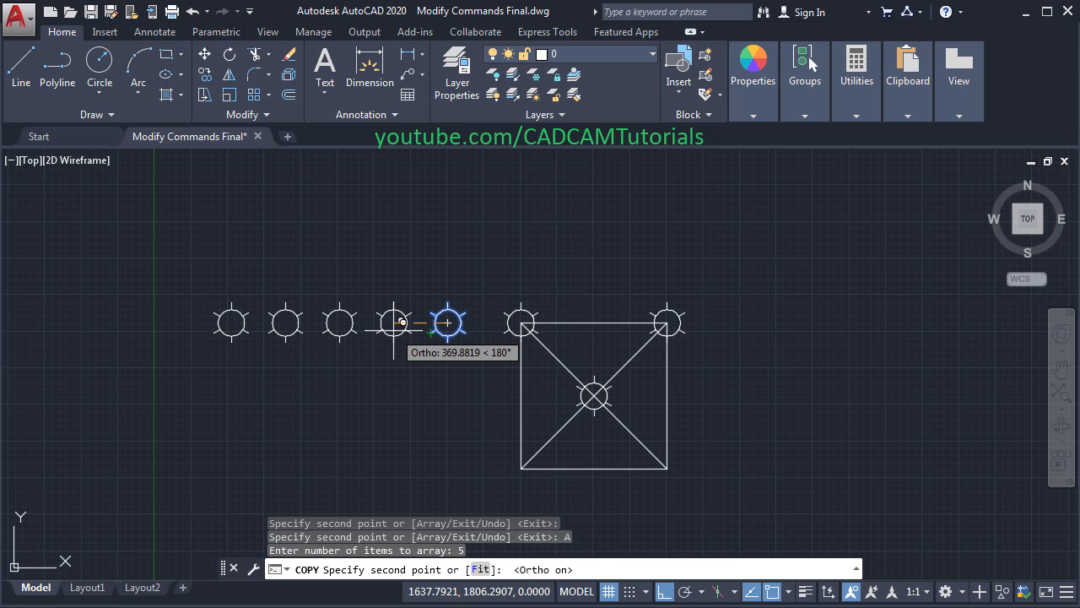
type("300")
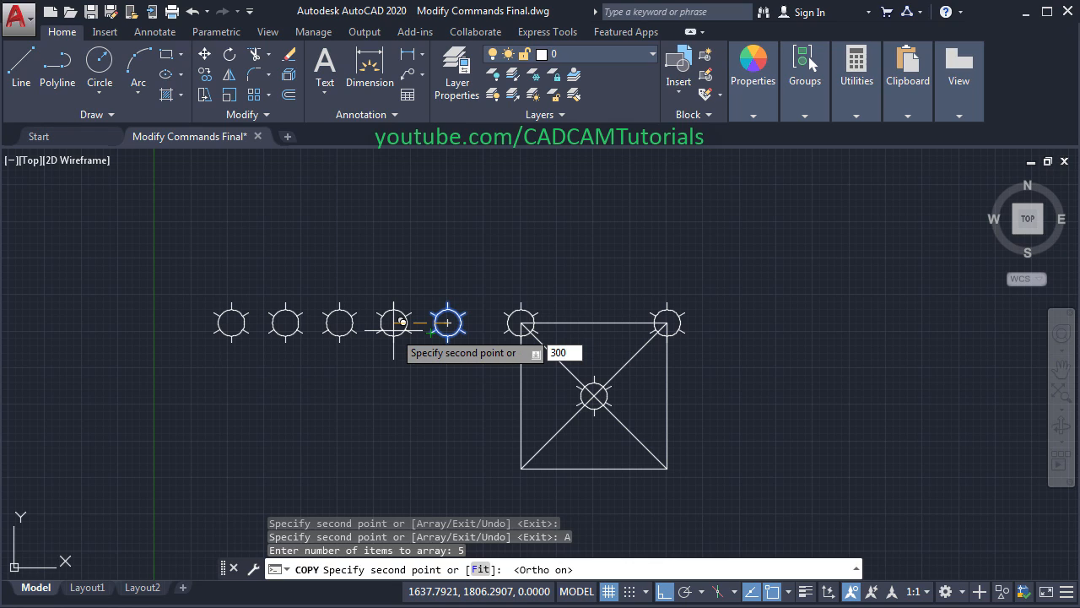
key("Return")
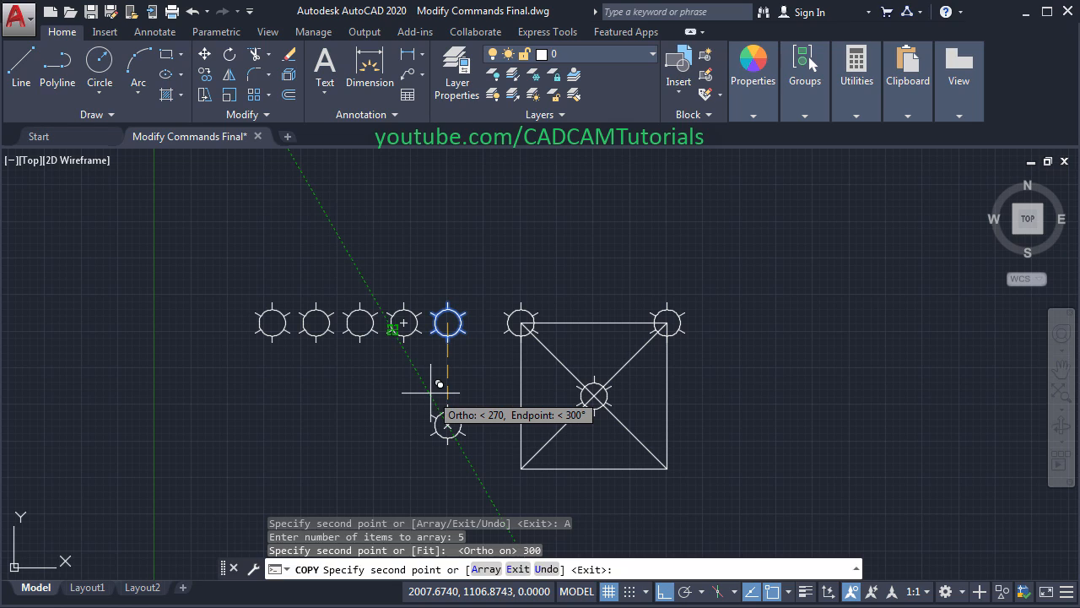
left_click(518, 569)
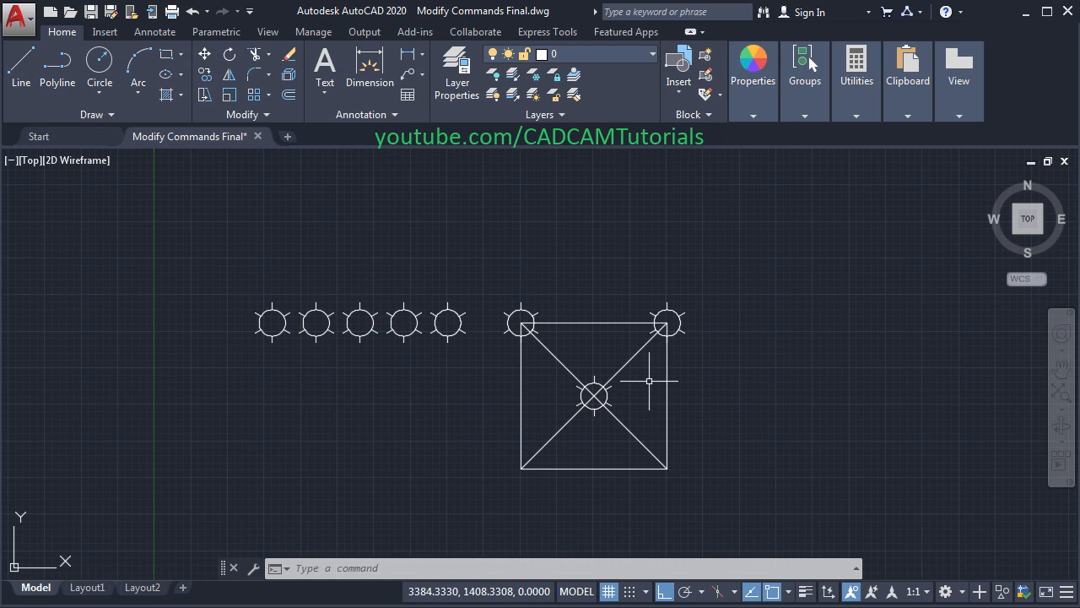
- Copy the rightmost circle of the row with its six tick lines 500 units straight up
scroll(649, 380, "up", 3)
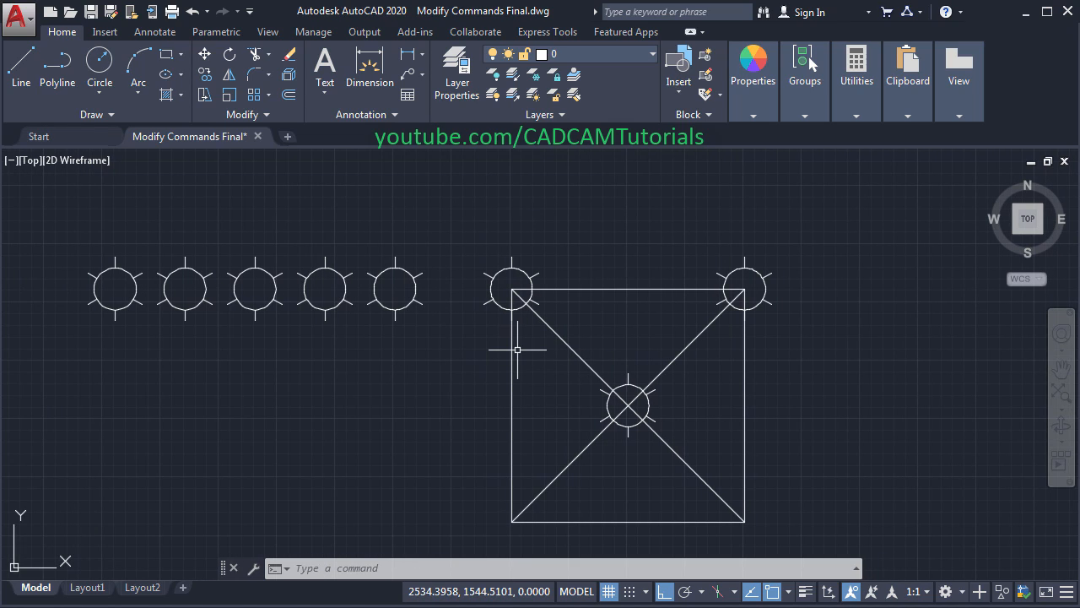
mouse_move(406, 327)
middle_mouse_down()
mouse_move(417, 380)
mouse_move(436, 394)
middle_mouse_up()
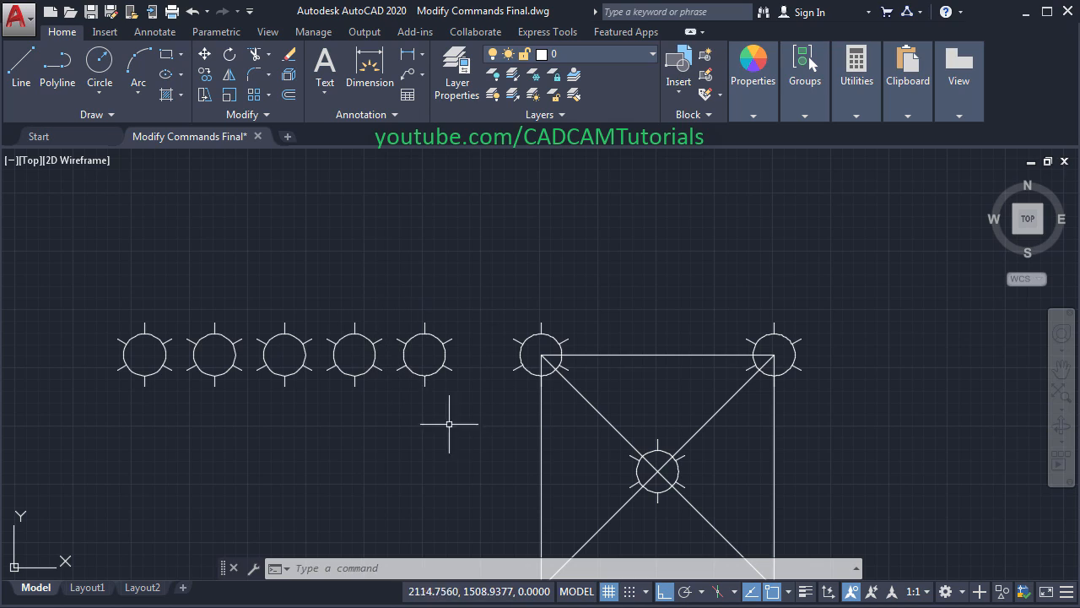
left_click(205, 76)
left_click(474, 309)
left_click(391, 393)
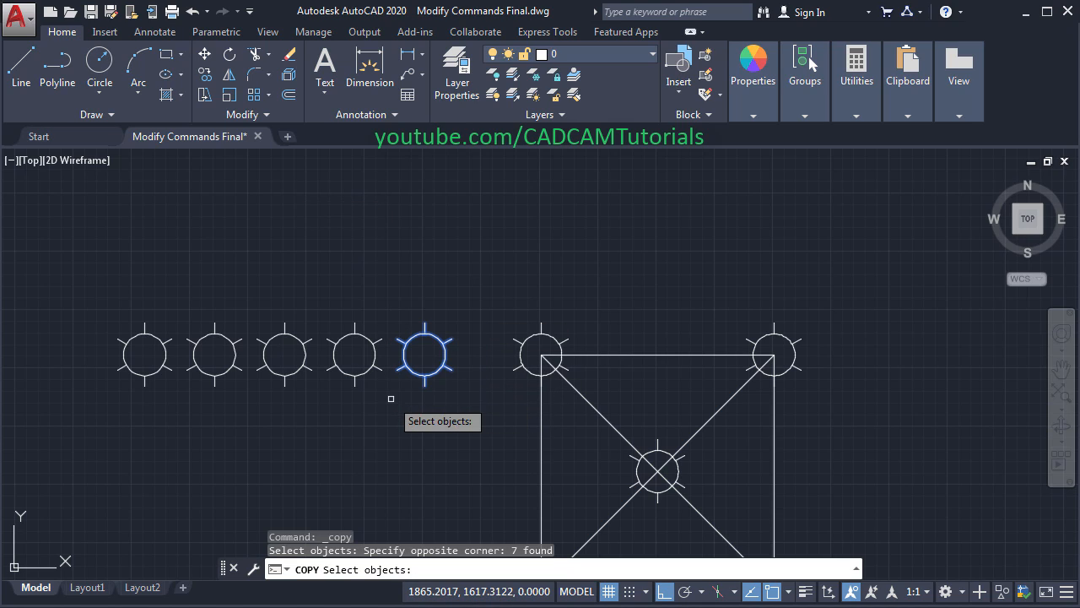
key("Return")
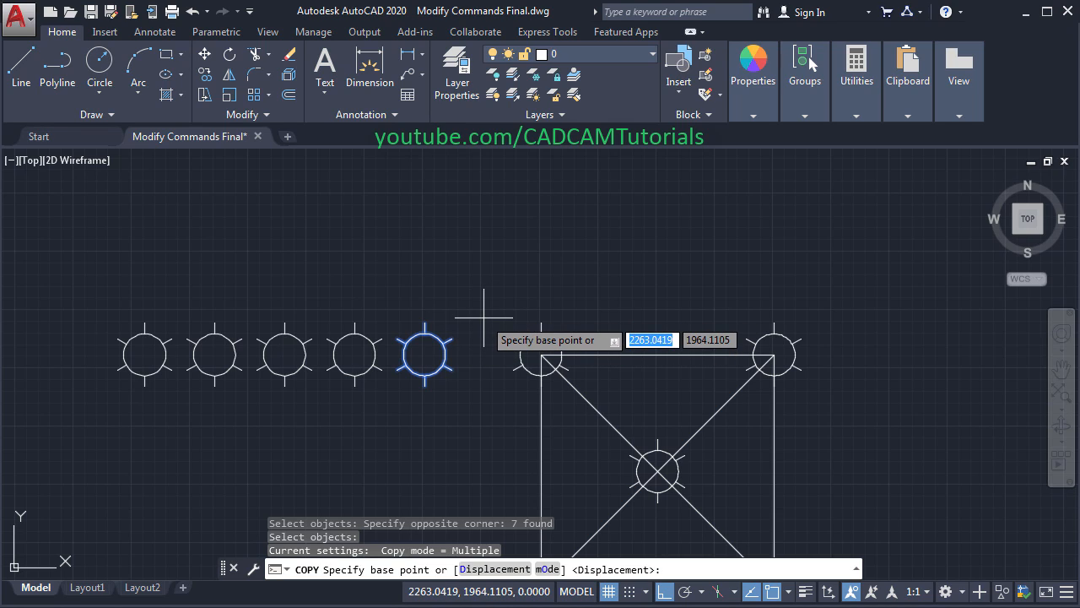
left_click(484, 318)
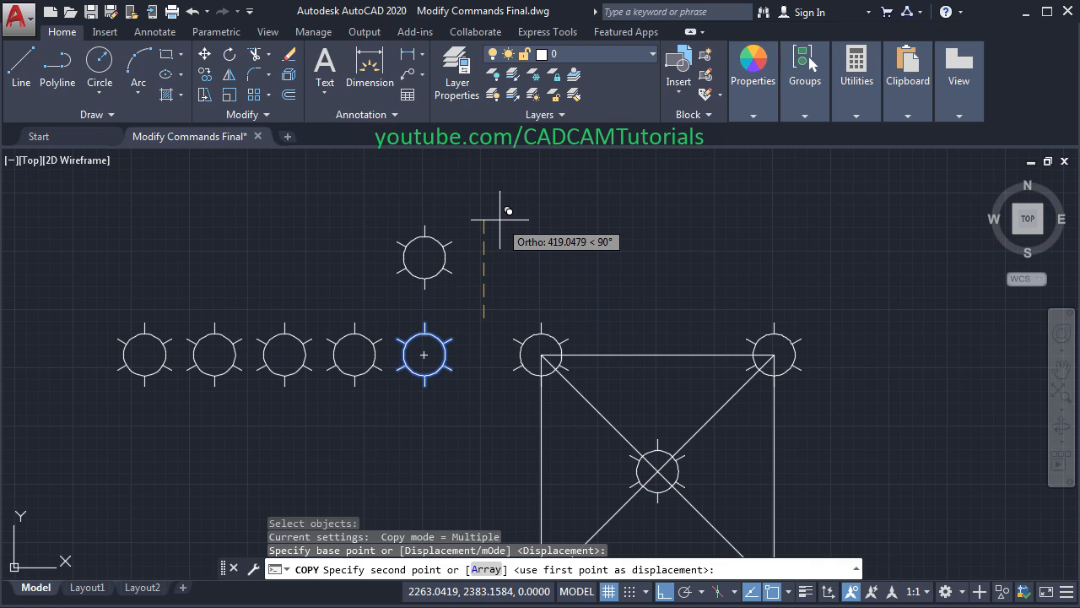
type("500")
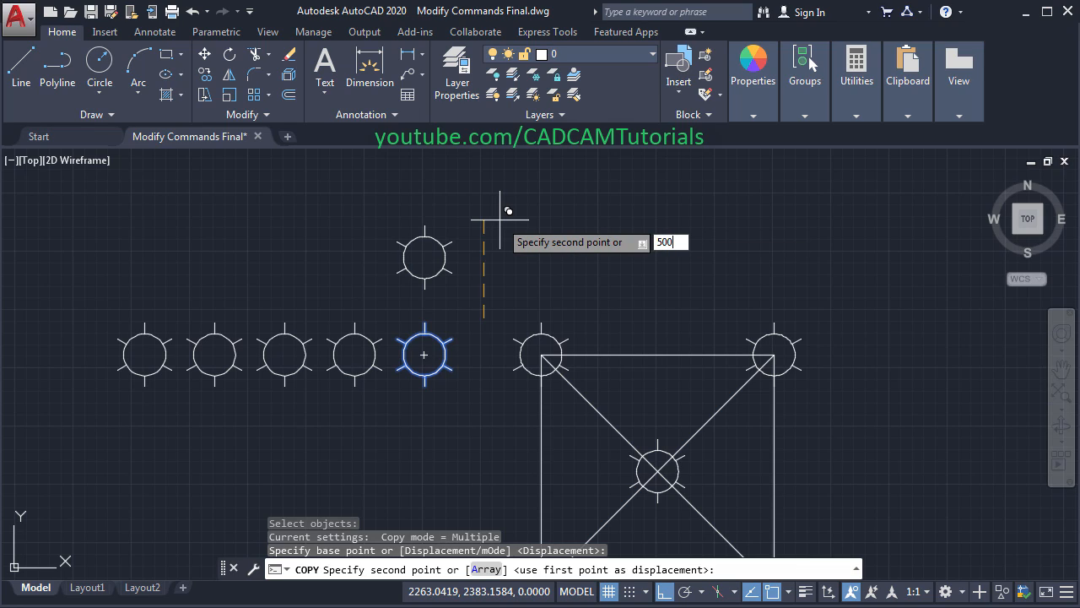
key("Return")
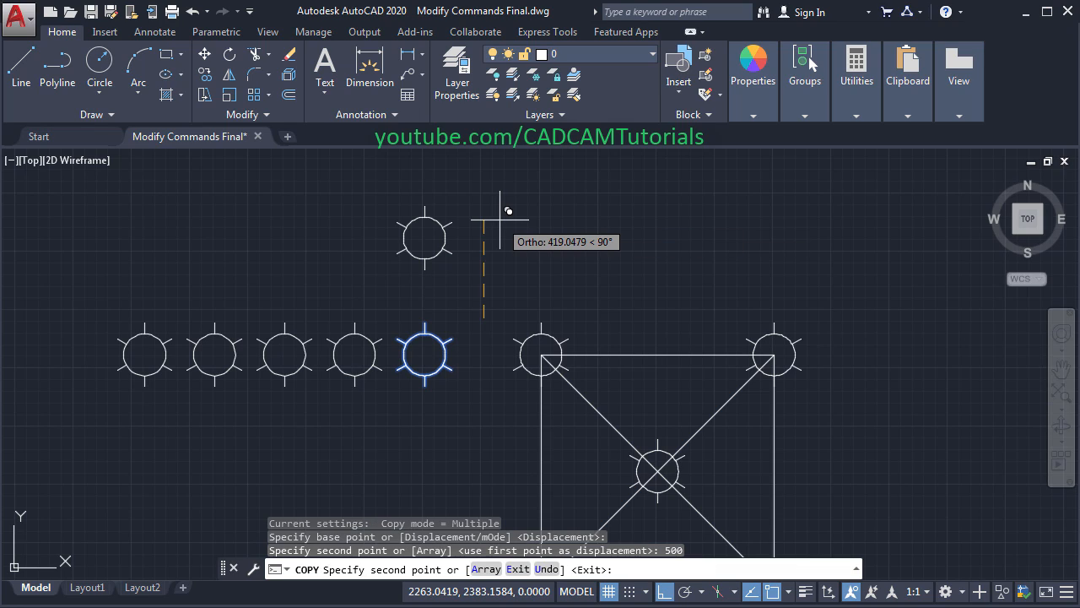
key("Return")
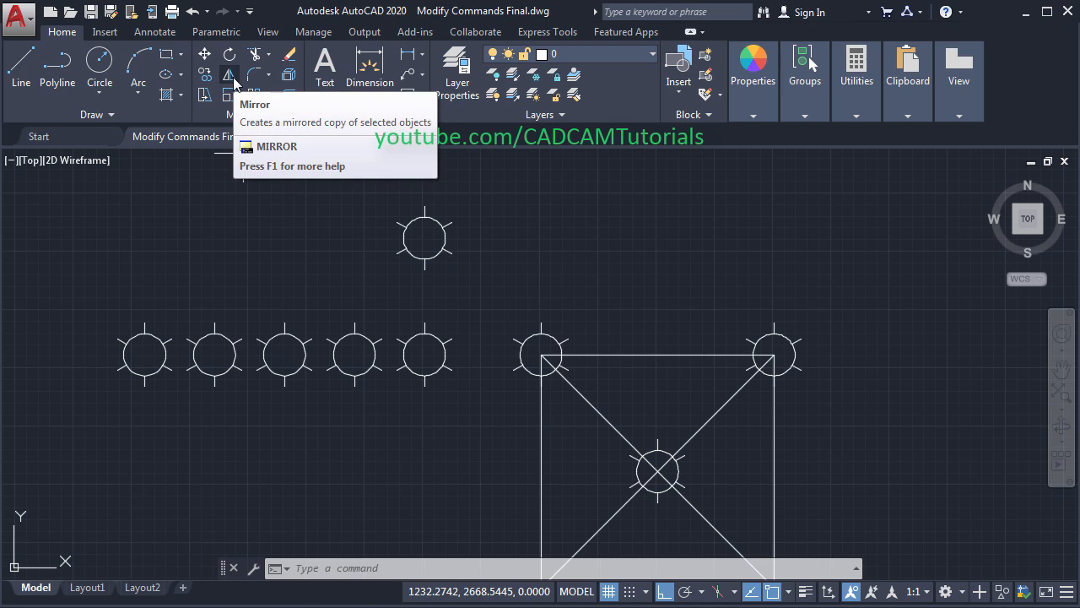
- Join the lower ends of the square's two diagonals with a Blend Curves spline
left_click(269, 75)
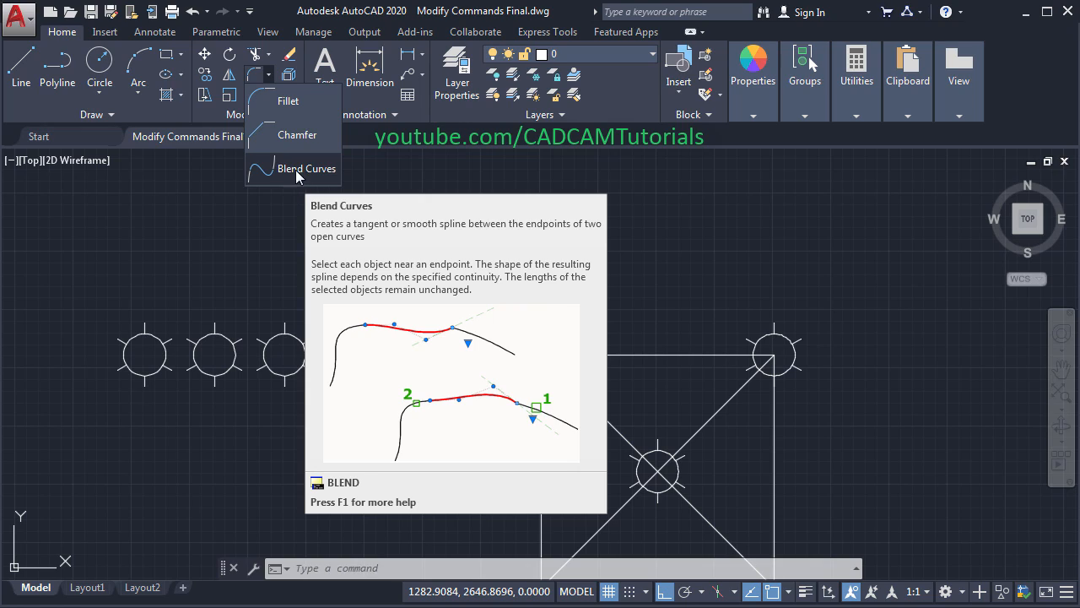
left_click(313, 174)
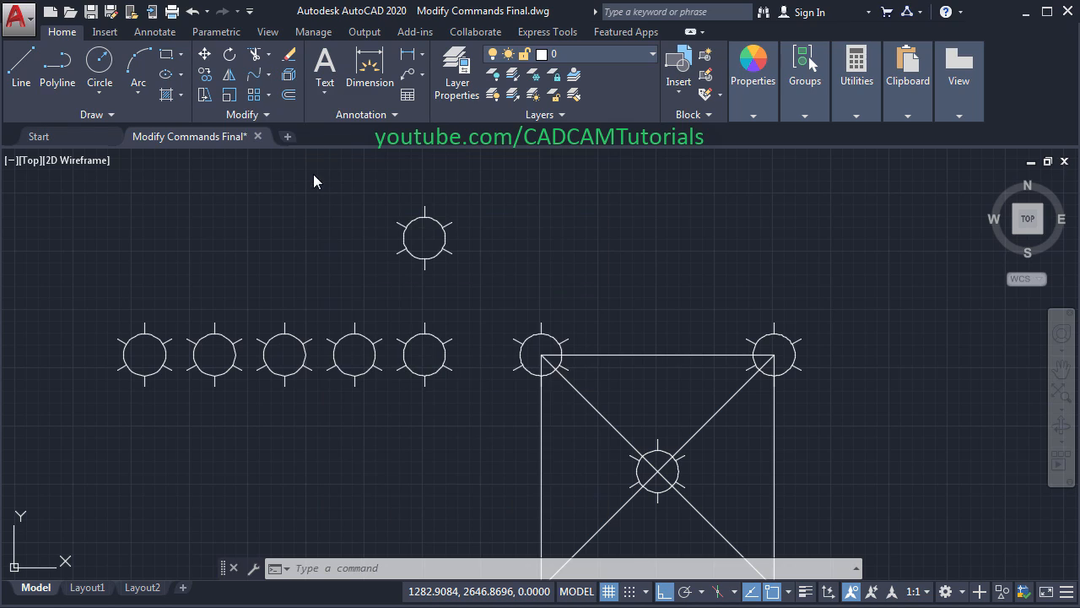
middle_click_drag(614, 391, 524, 259)
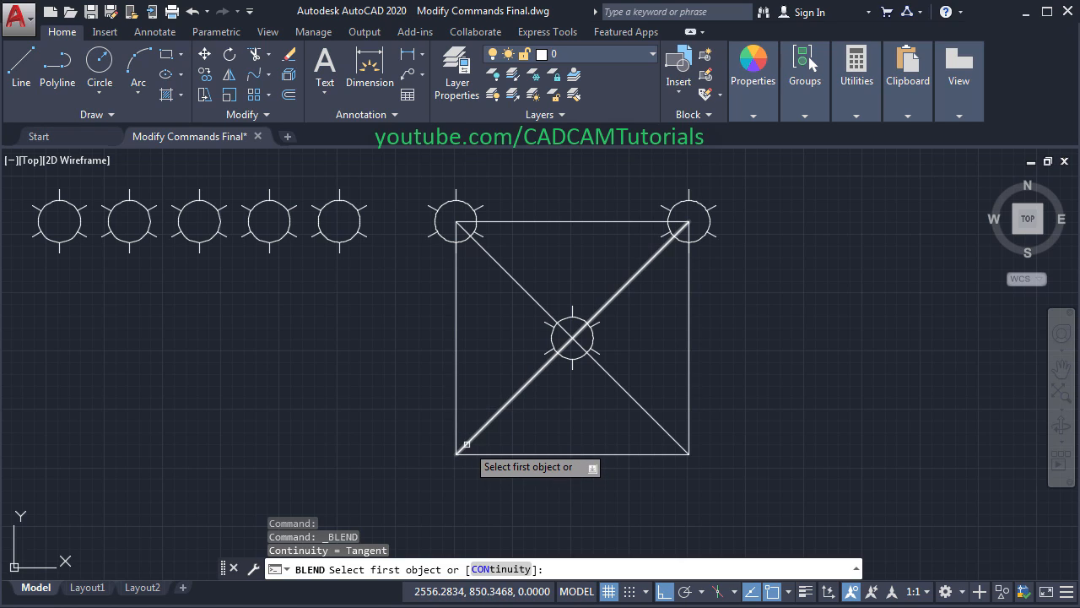
left_click(467, 444)
left_click(674, 440)
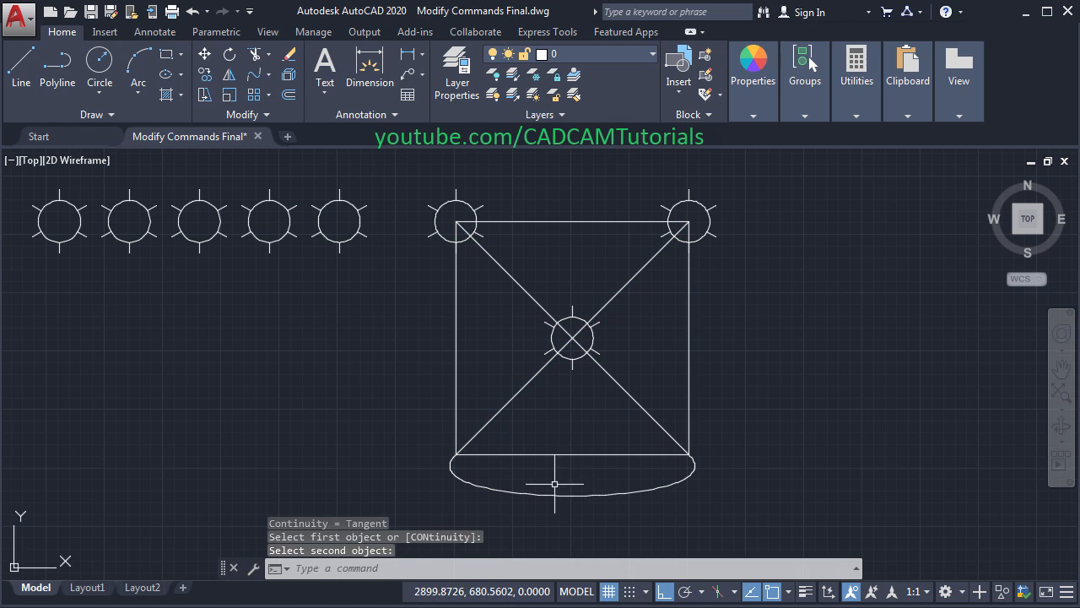
- Join the upper ends of the square's two diagonals with a Blend Curves spline
middle_click_drag(592, 417, 601, 451)
key("Return")
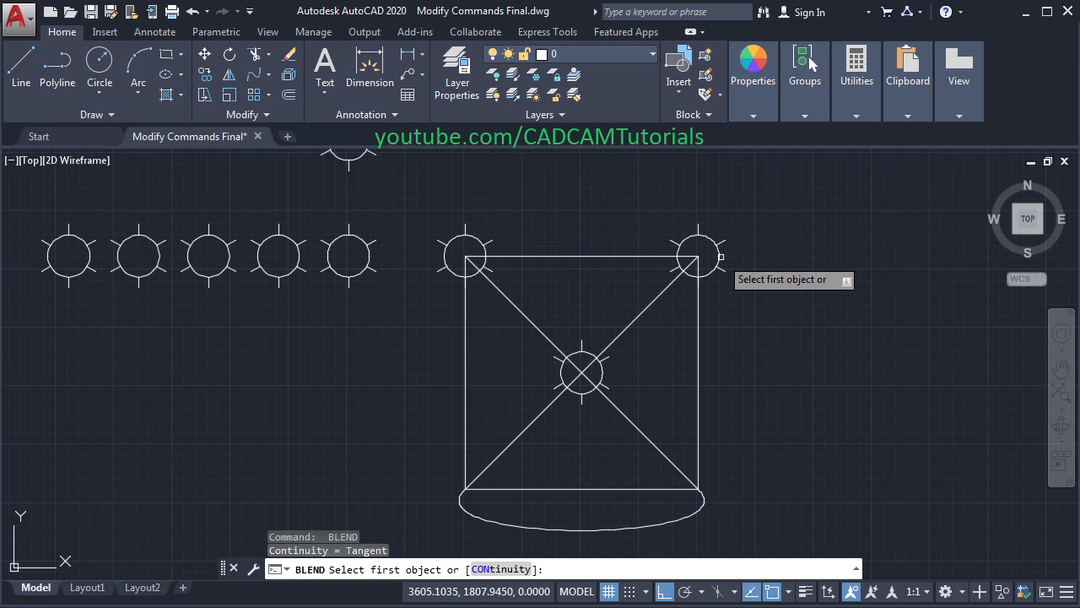
left_click(486, 278)
left_click(668, 287)
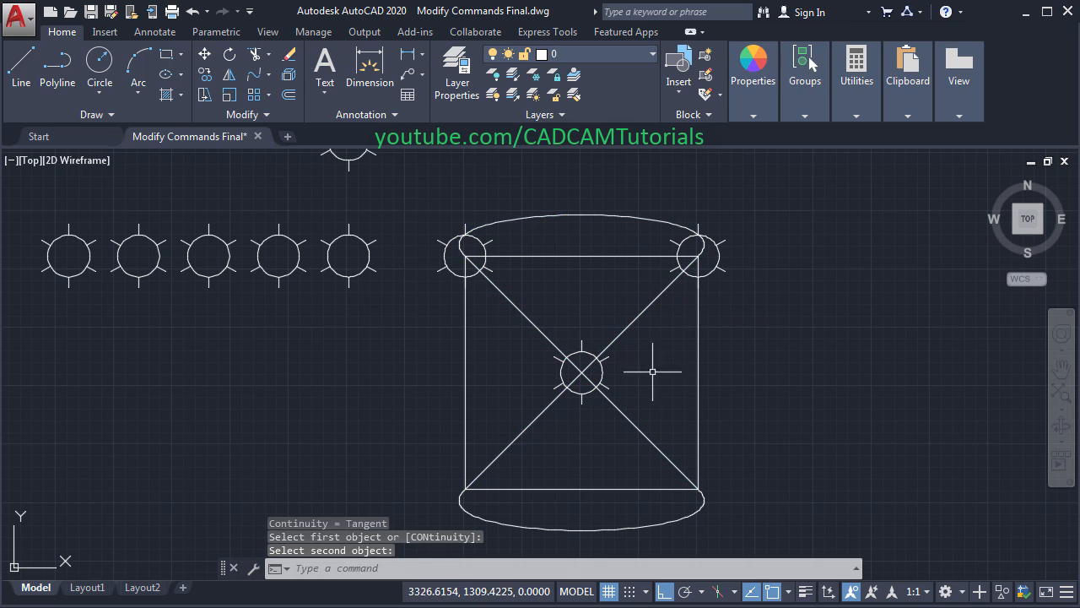
- Draw a three-point arc bulging upward in the empty area right of the square, with Ortho off
middle_click_drag(639, 442, 463, 390)
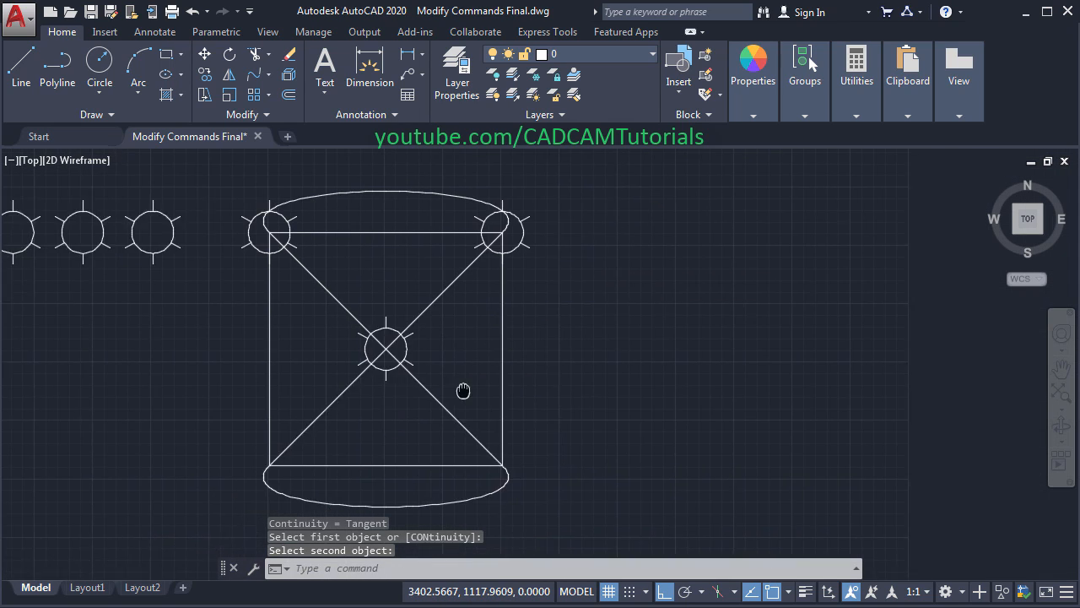
scroll(666, 241, "up", 3)
middle_click_drag(656, 272, 659, 278)
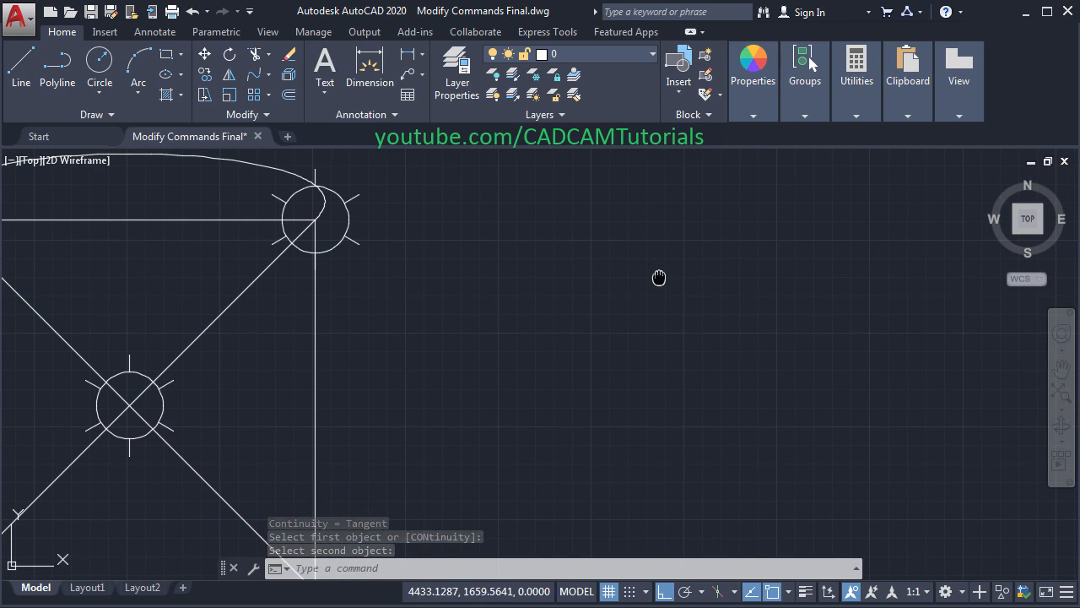
left_click(131, 66)
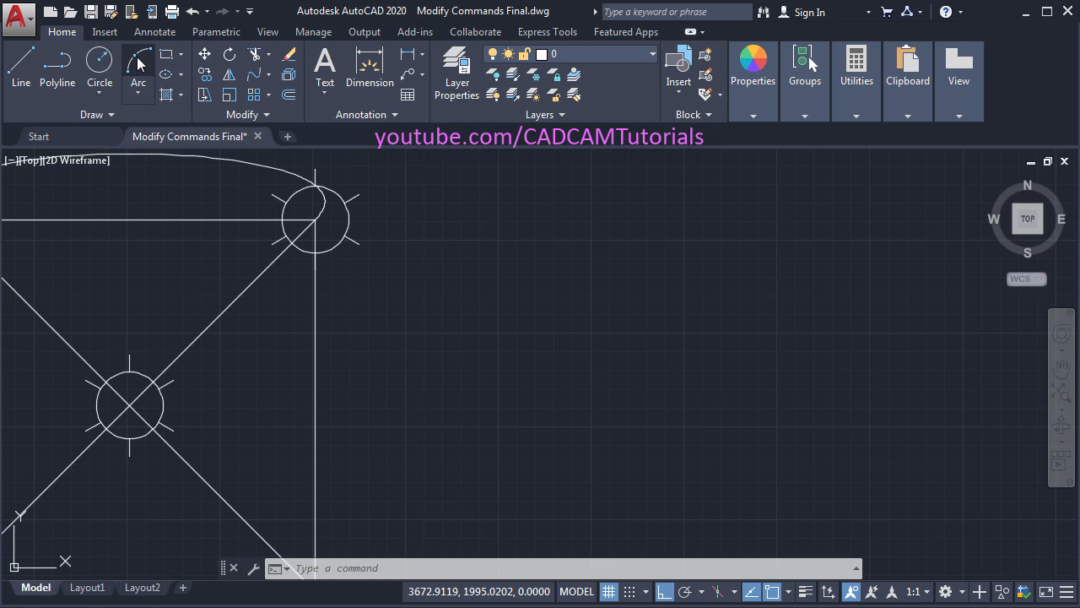
left_click(479, 293)
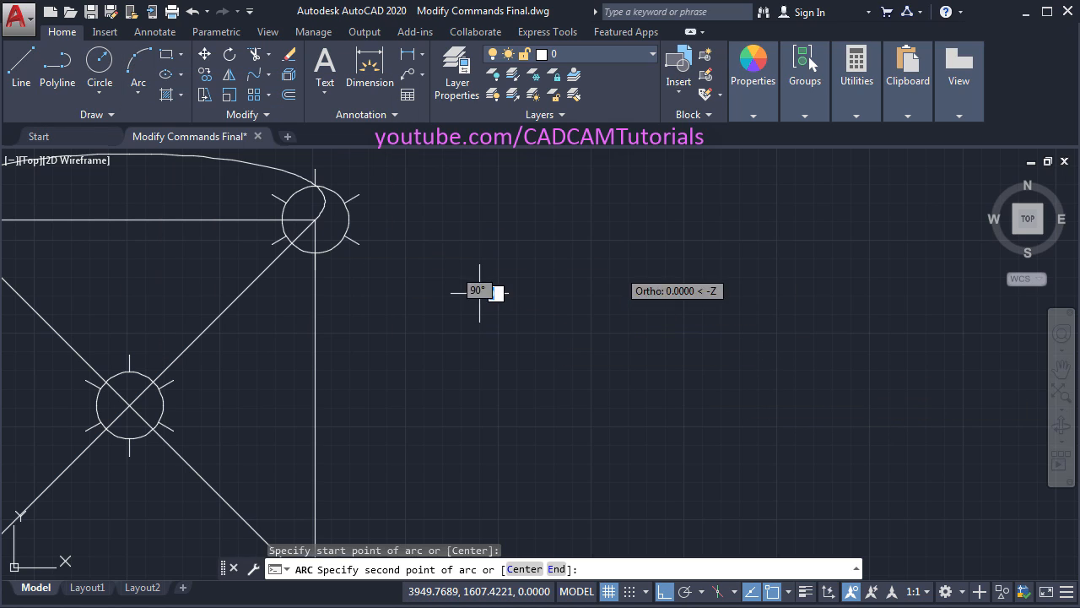
left_click(665, 593)
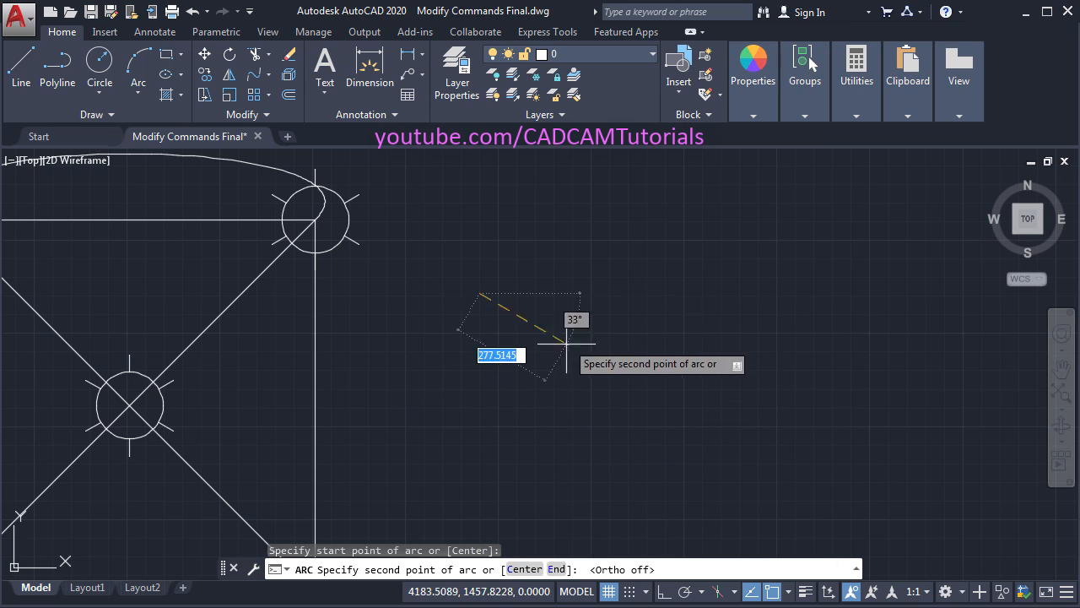
left_click(667, 265)
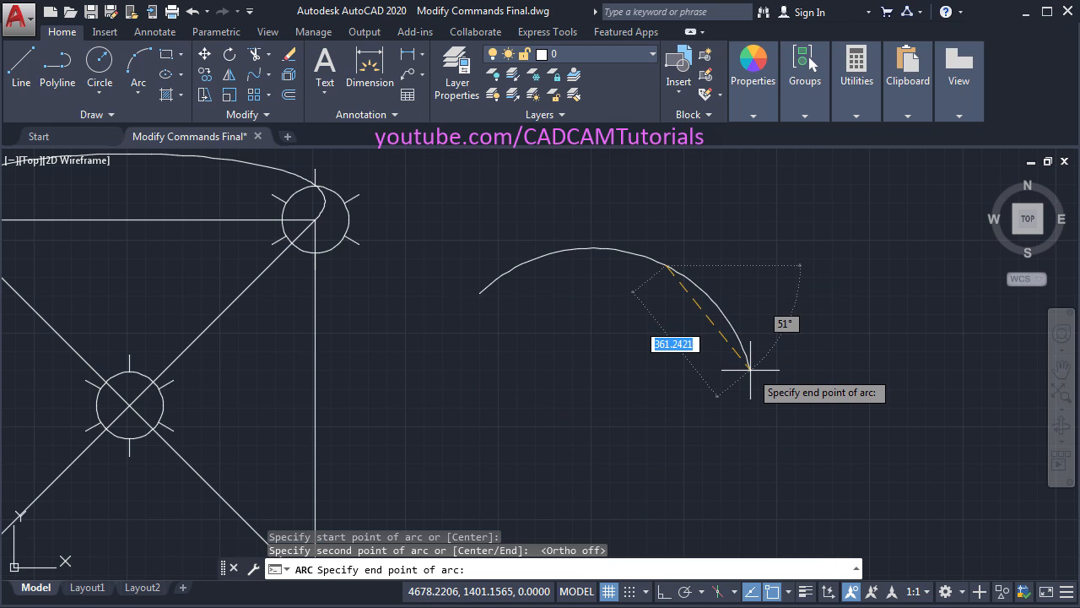
left_click(753, 383)
- Draw a second three-point arc below and to the right of the first, curving downward and flattening at its right end
middle_click_drag(836, 417, 571, 336)
key("Return")
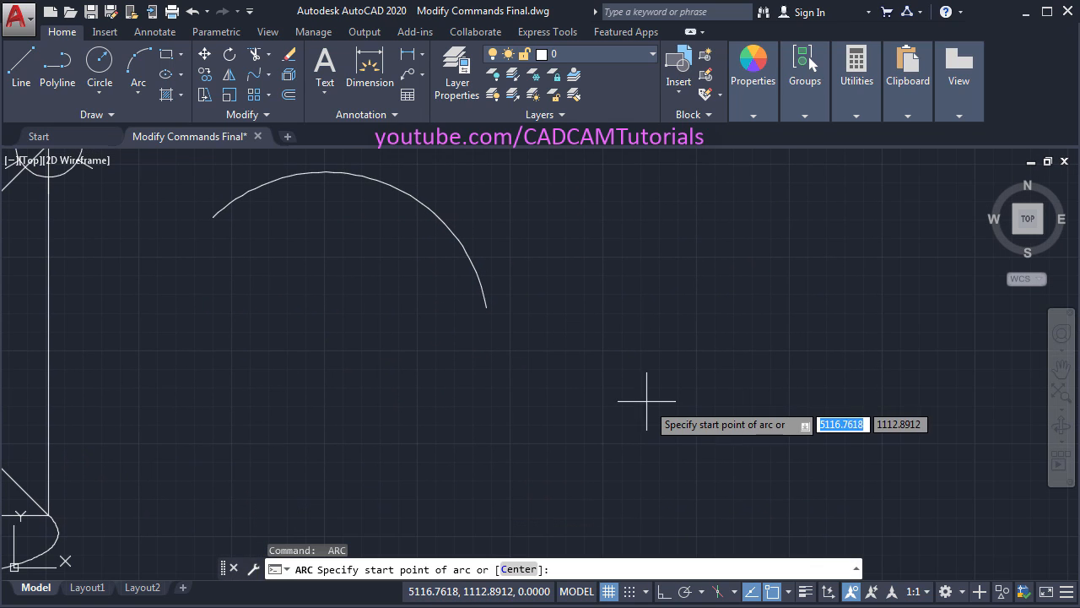
left_click(564, 431)
left_click(628, 492)
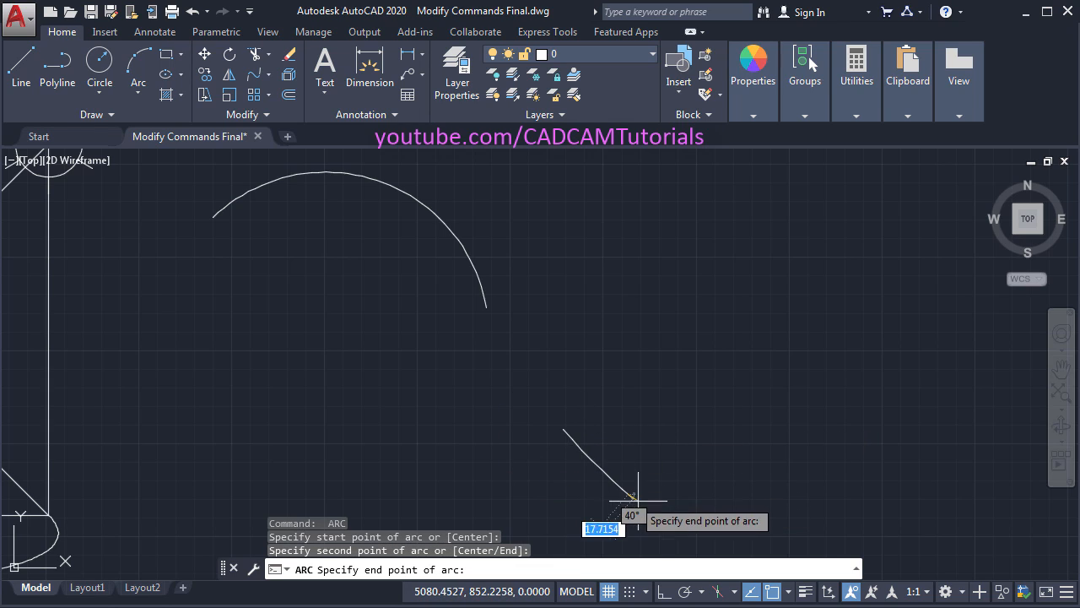
left_click(776, 532)
- Blend the upper arc's lower right end into the lower arc's upper left end with Blend Curves
middle_click_drag(496, 374, 543, 381)
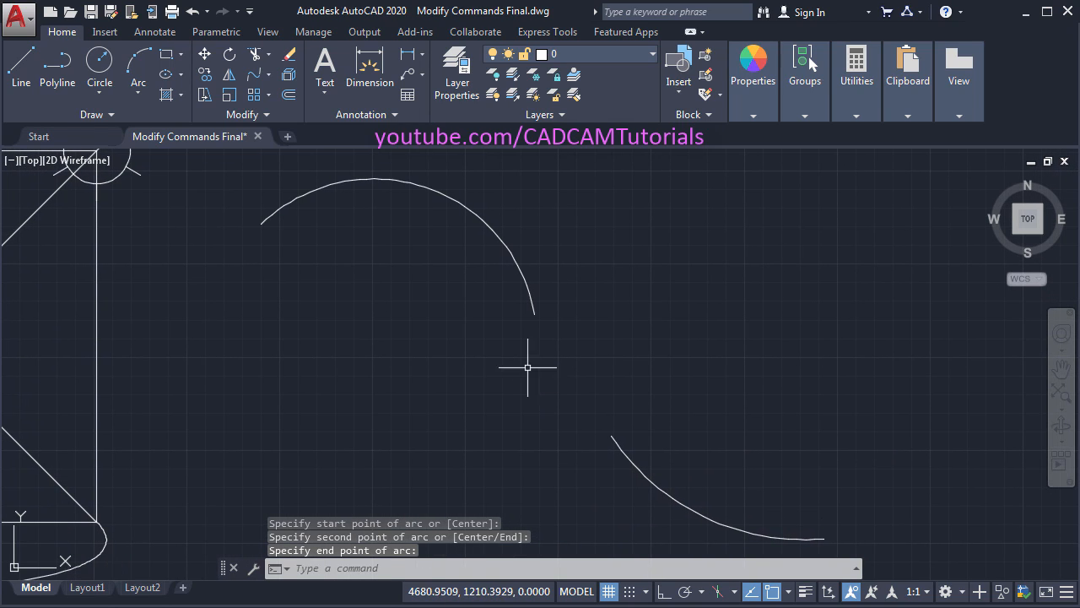
left_click(253, 78)
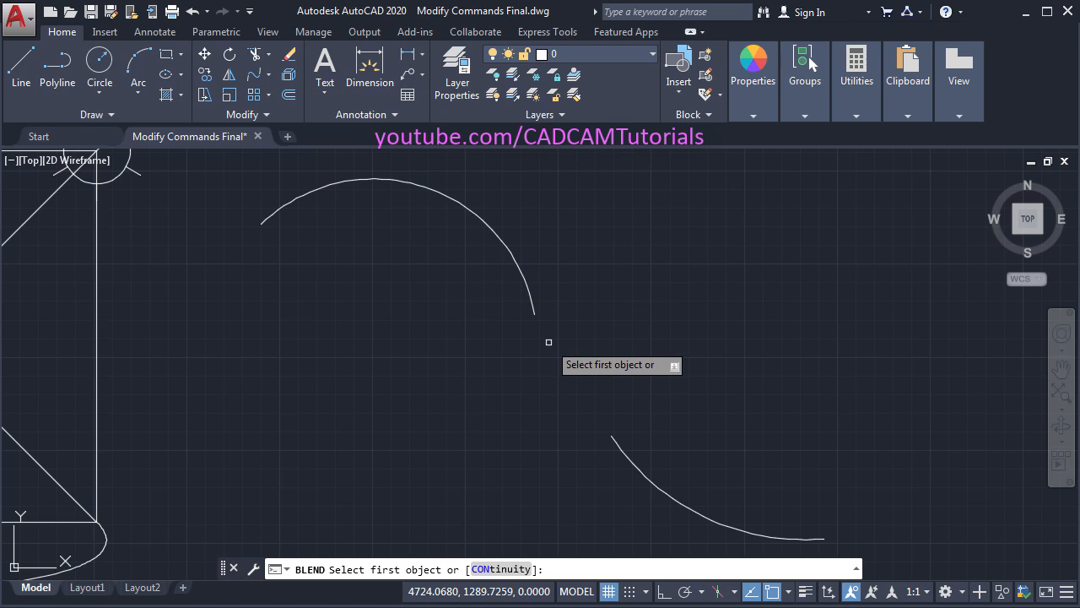
left_click(533, 305)
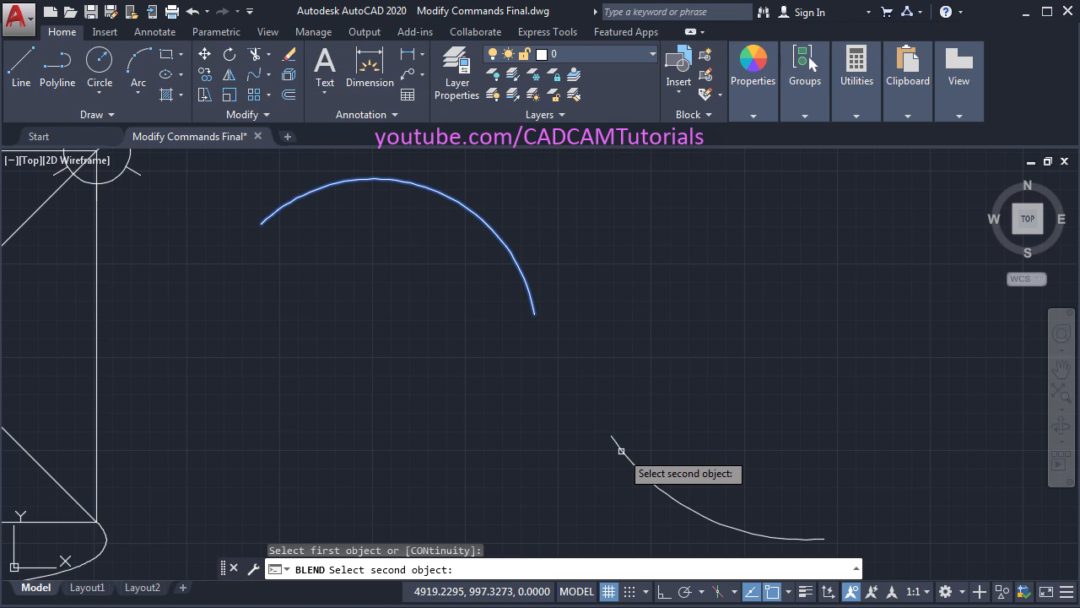
left_click(616, 442)
scroll(660, 317, "down", 2)
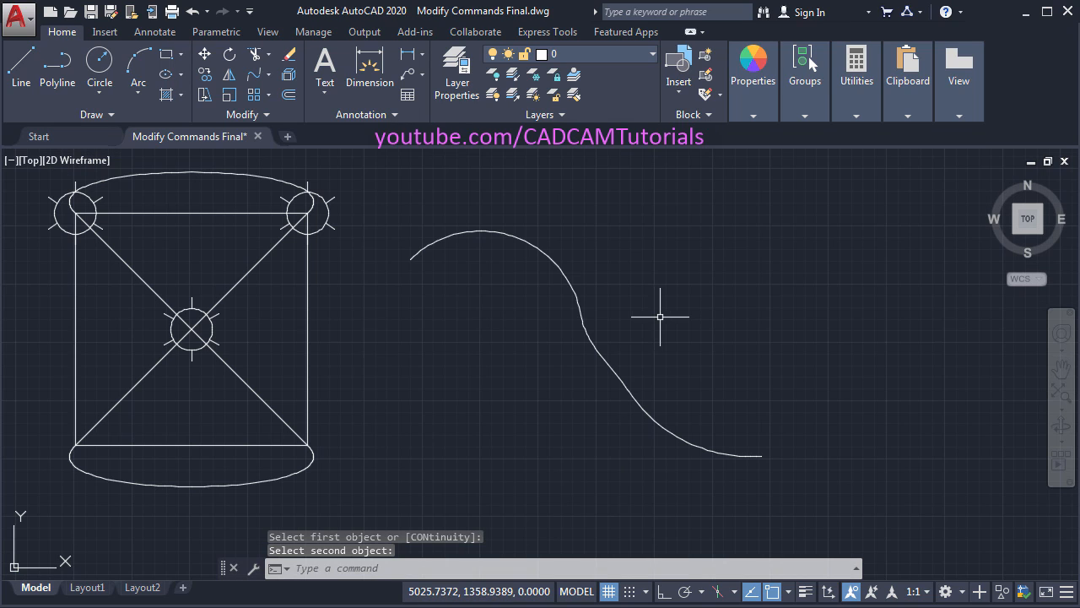
- Blend the upper arc's free left end into the lower arc's free right end with Blend Curves
mouse_move(358, 342)
middle_mouse_down()
mouse_move(402, 357)
mouse_move(398, 337)
middle_mouse_up()
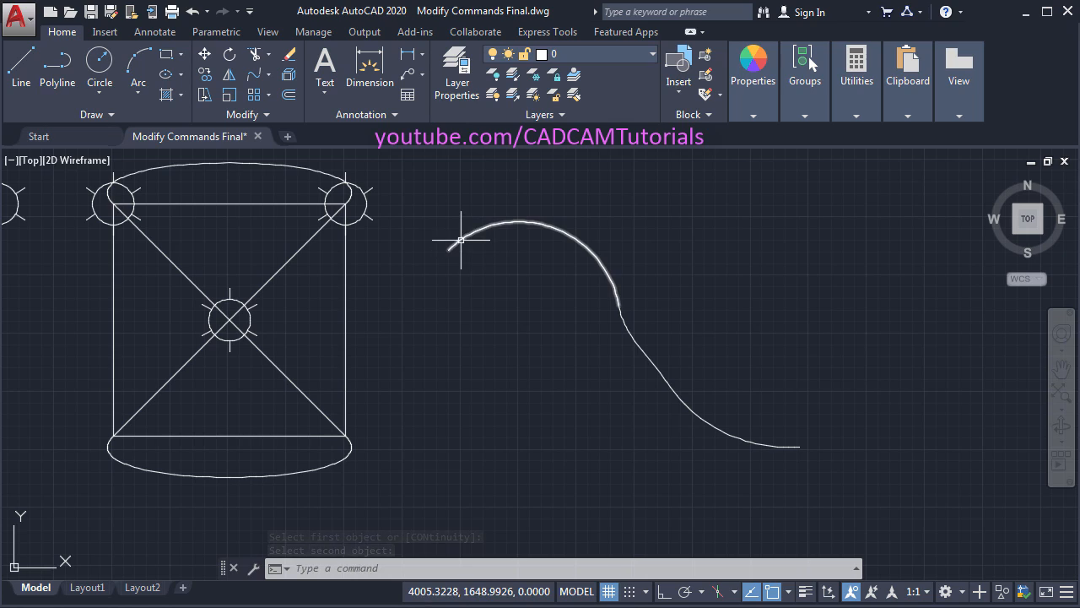
key("Return")
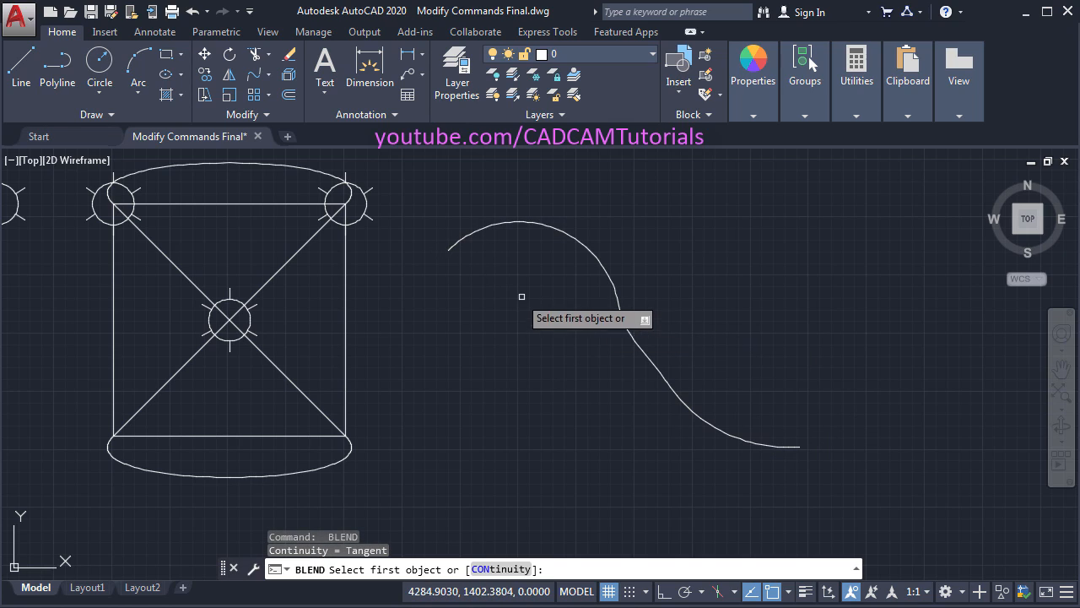
left_click(453, 247)
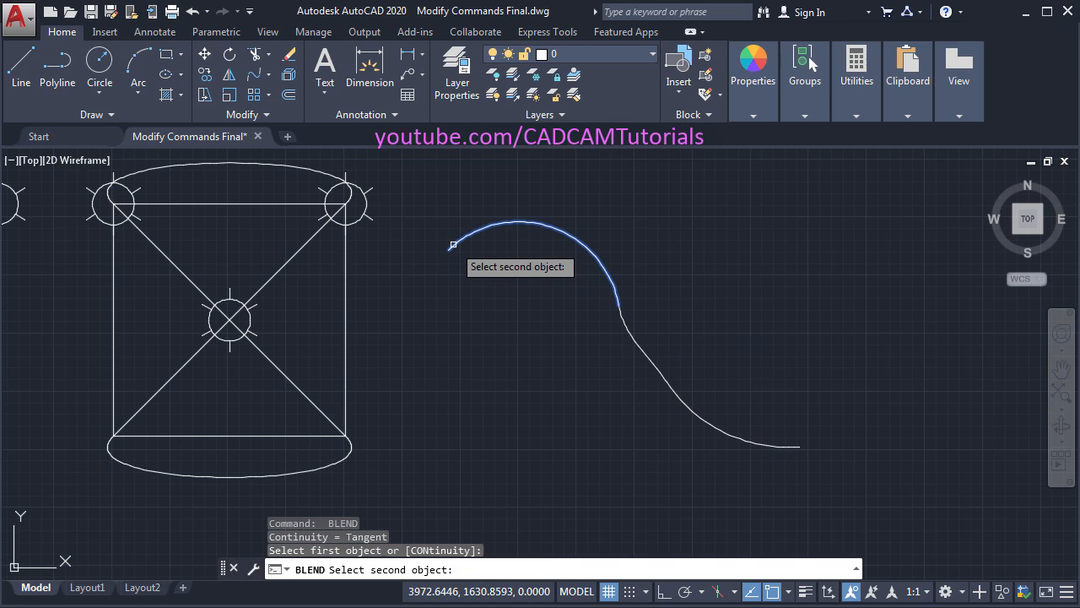
left_click(791, 447)
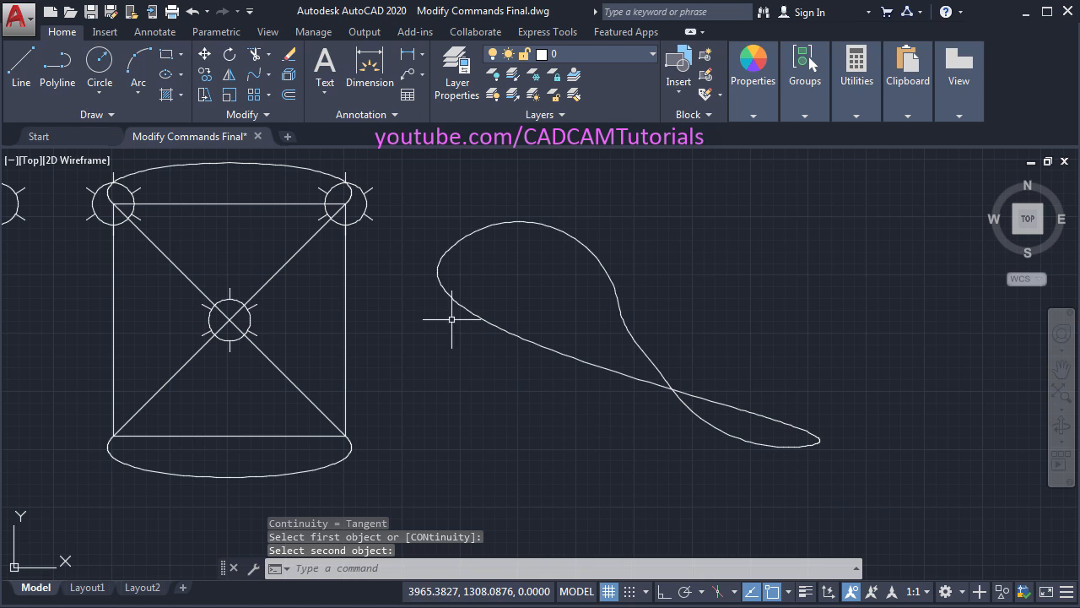
- Erase the two arcs with their blend splines, plus the blend splines above and below the square
middle_click_drag(355, 445, 489, 463)
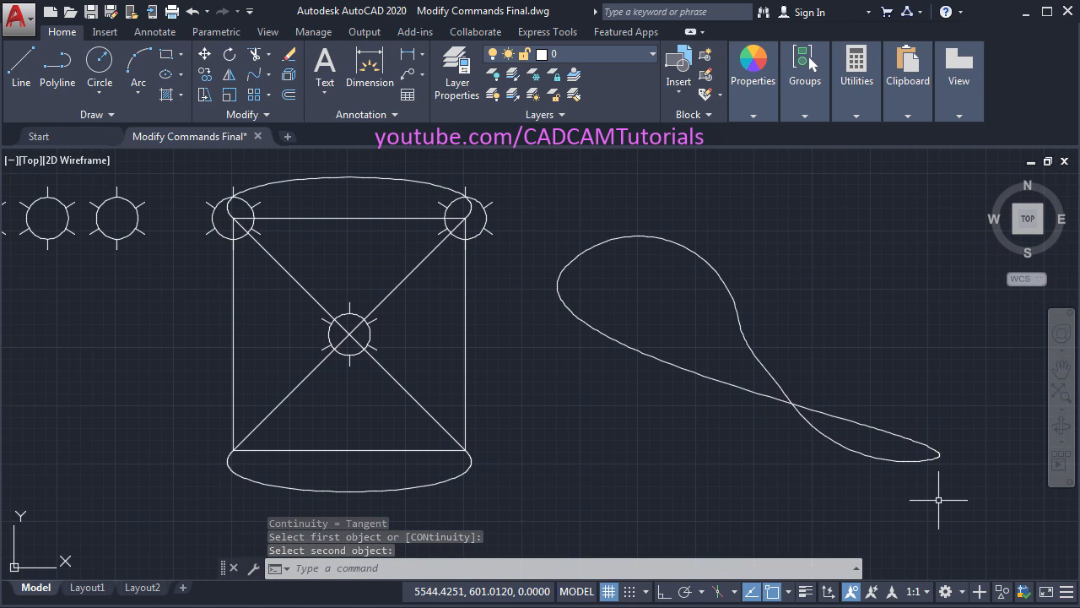
type("E")
key("Return")
left_click(970, 513)
left_click(523, 219)
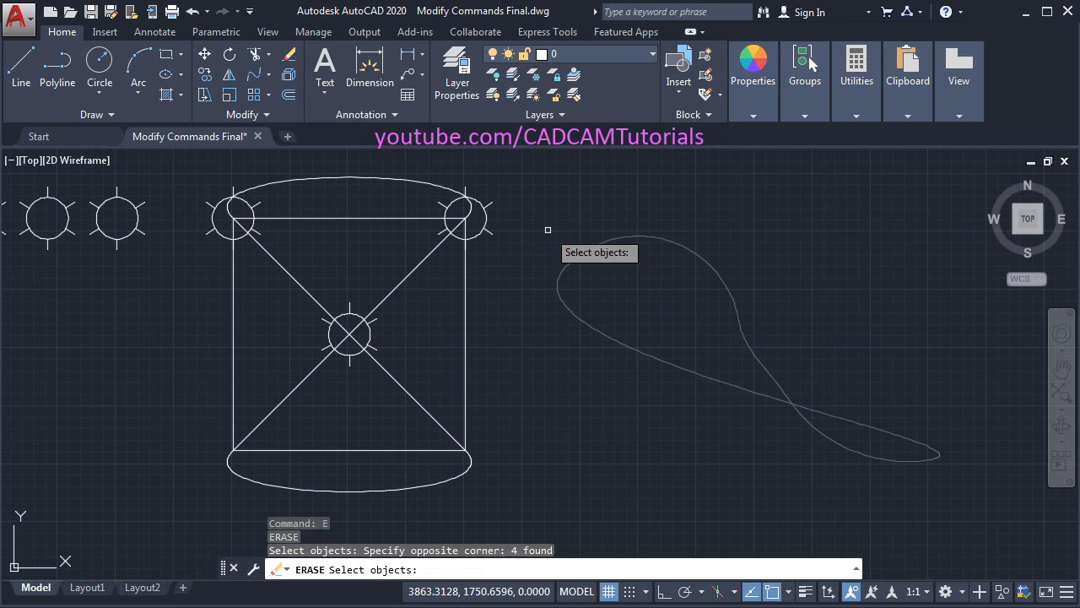
left_click(480, 490)
left_click(377, 470)
left_click(372, 158)
left_click(349, 203)
key("Return")
middle_click(311, 336)
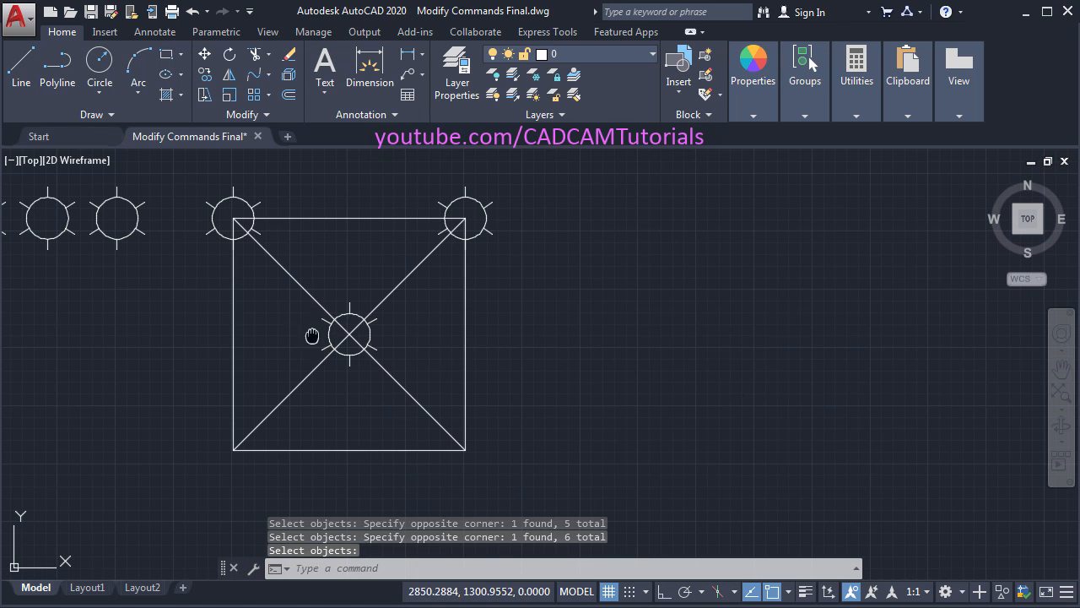
middle_click(312, 335)
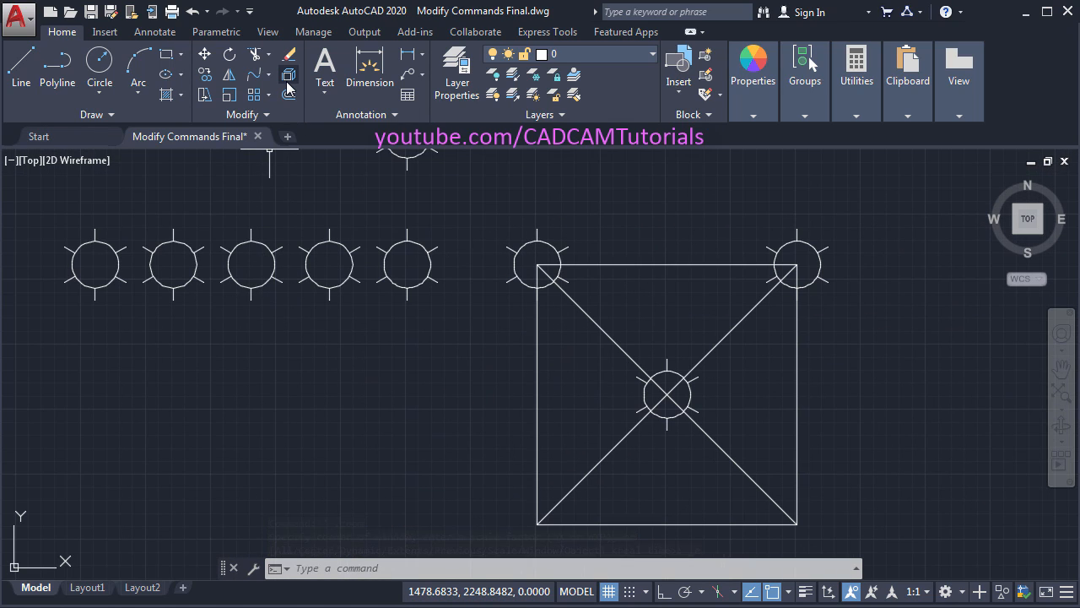
key("Escape")
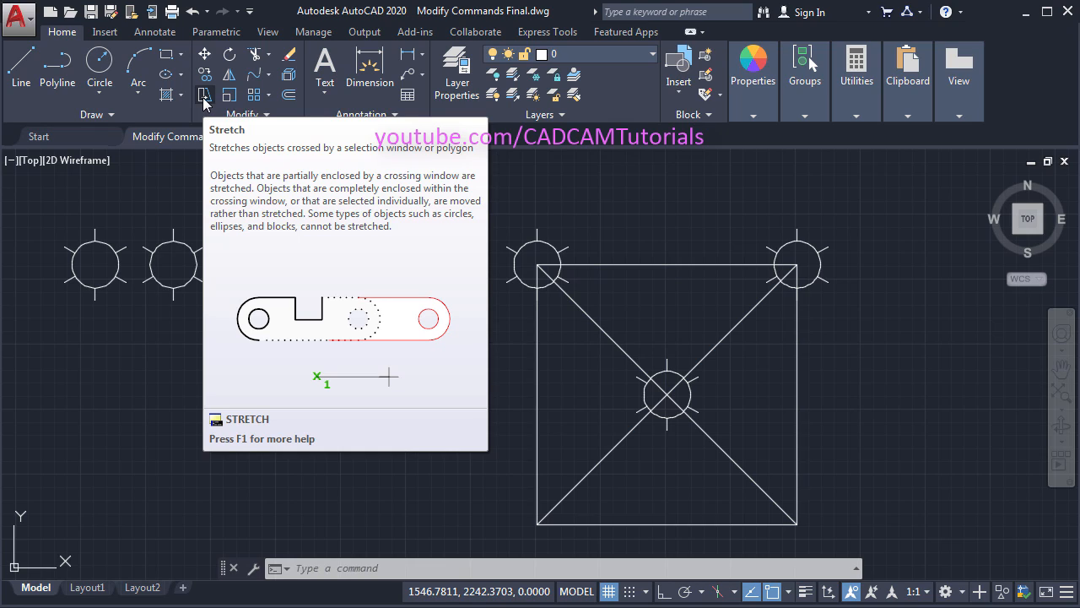
- Stretch the square's right side, together with its corner circle symbol, 600 units to the right with Ortho on
left_click(204, 98)
mouse_move(555, 342)
middle_mouse_down()
mouse_move(418, 294)
mouse_move(409, 301)
middle_mouse_up()
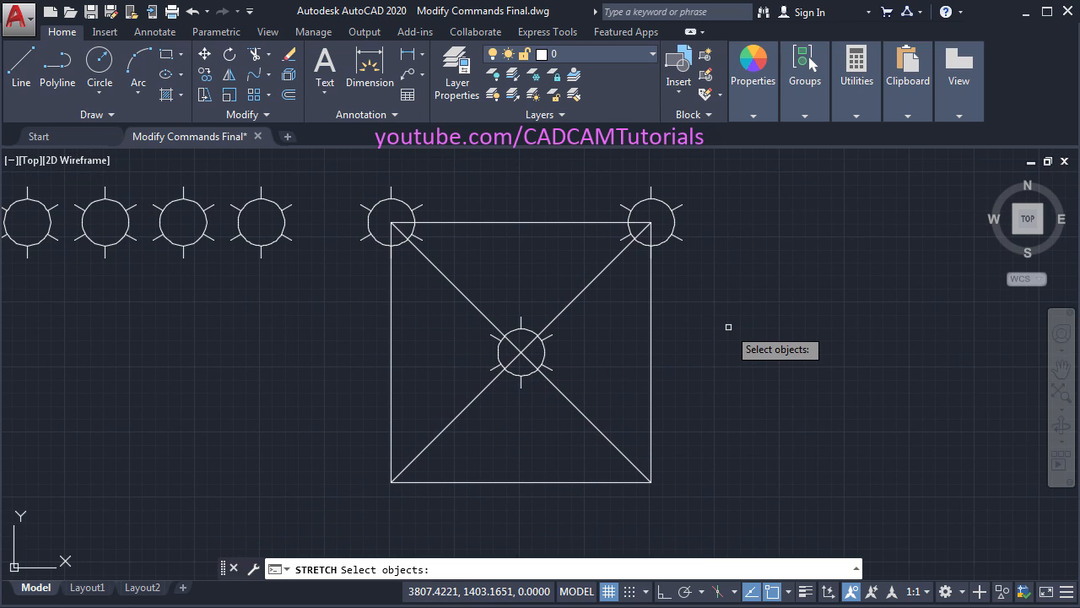
scroll(717, 325, "down", 3)
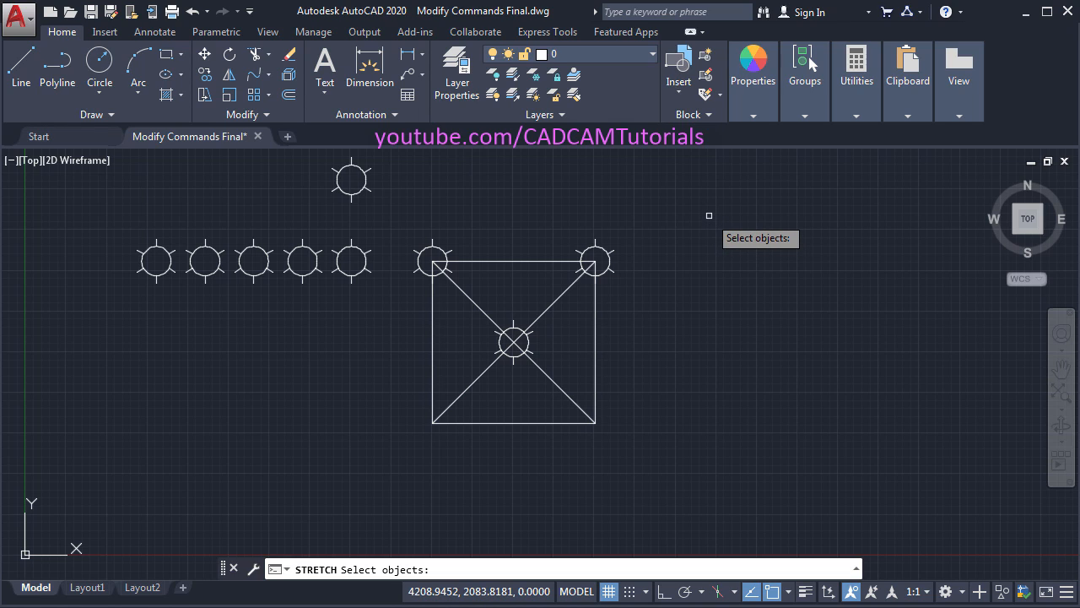
left_click(709, 215)
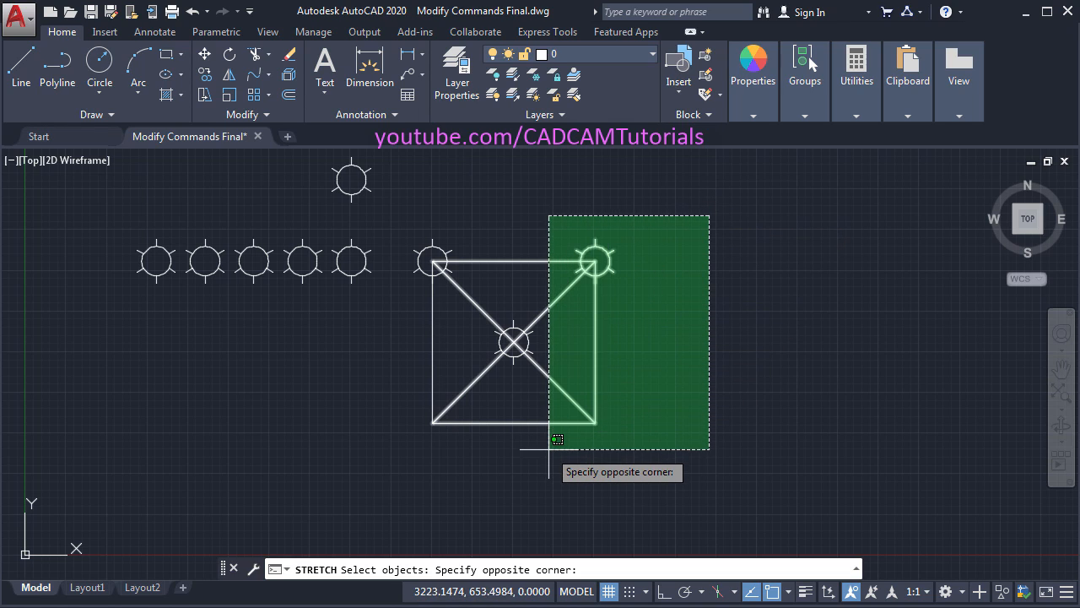
scroll(551, 460, "up", 2)
mouse_move(555, 445)
middle_mouse_down()
mouse_move(559, 514)
mouse_move(540, 520)
middle_mouse_up()
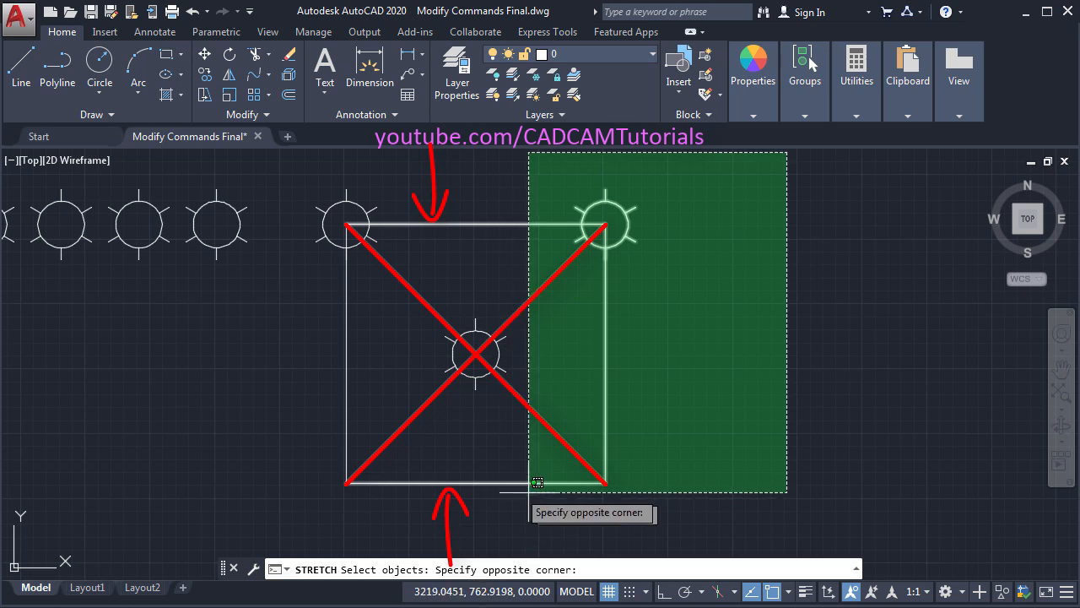
left_click(532, 529)
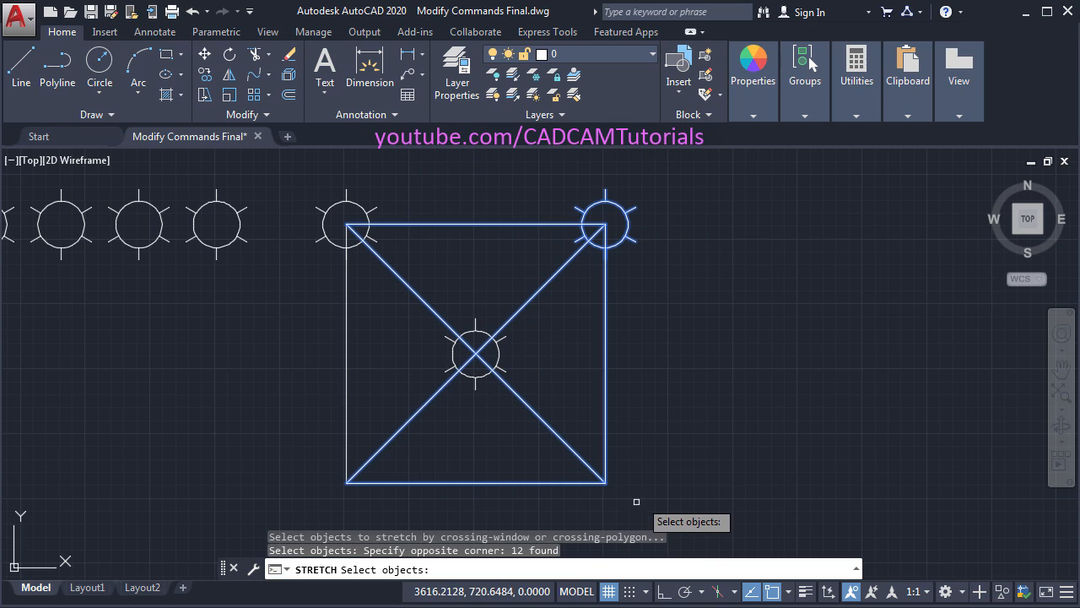
key("Return")
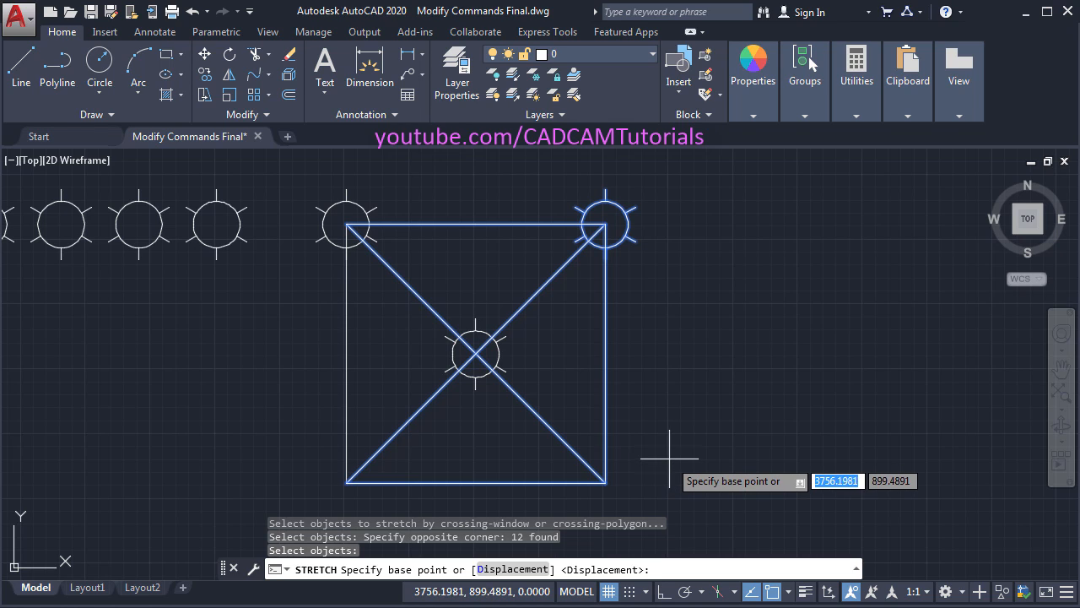
left_click(646, 357)
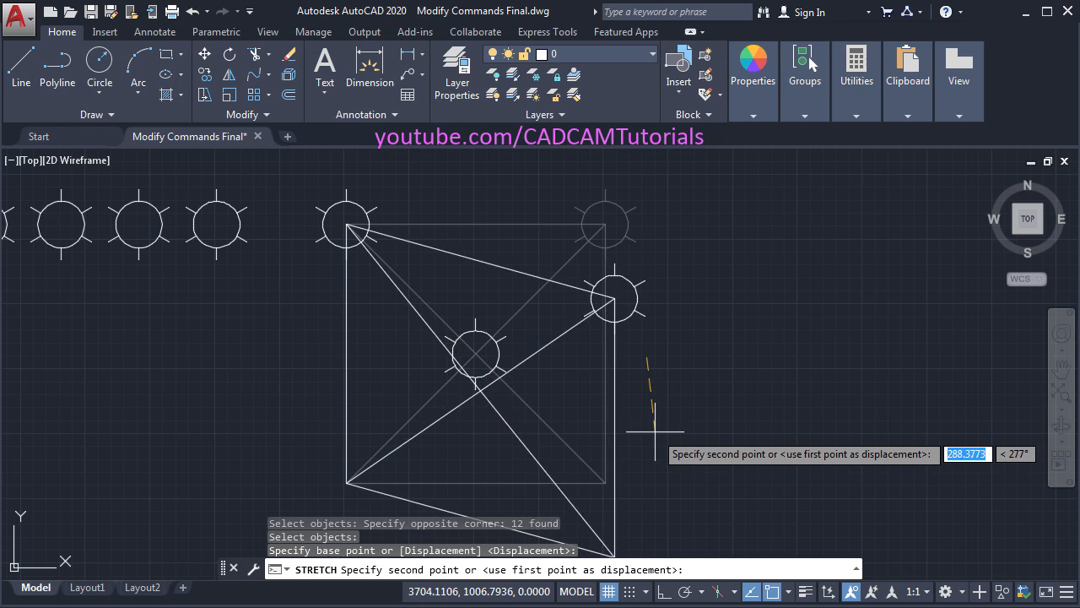
left_click(663, 594)
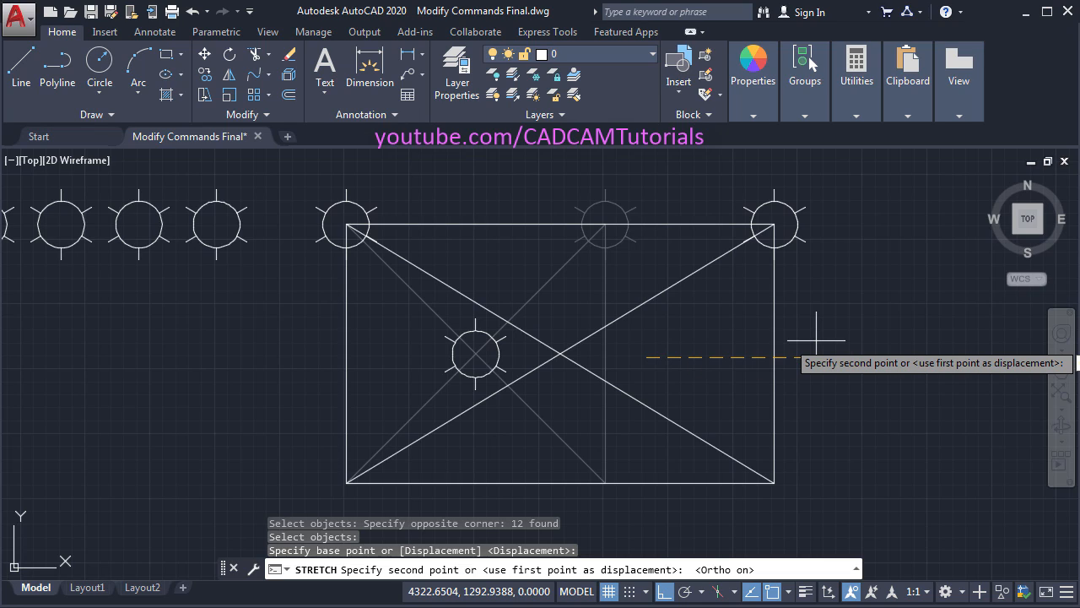
type("600")
key("Return")
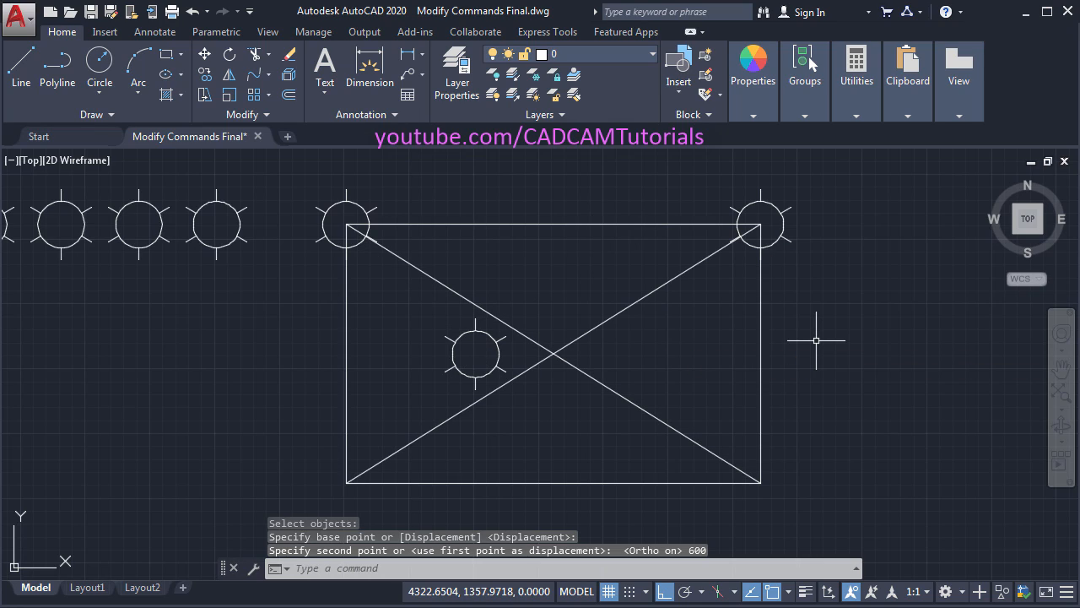
- Stretch the rectangle's left side and corner symbol from its upper left corner to the centre of the row's rightmost circle
middle_click_drag(733, 363, 588, 363)
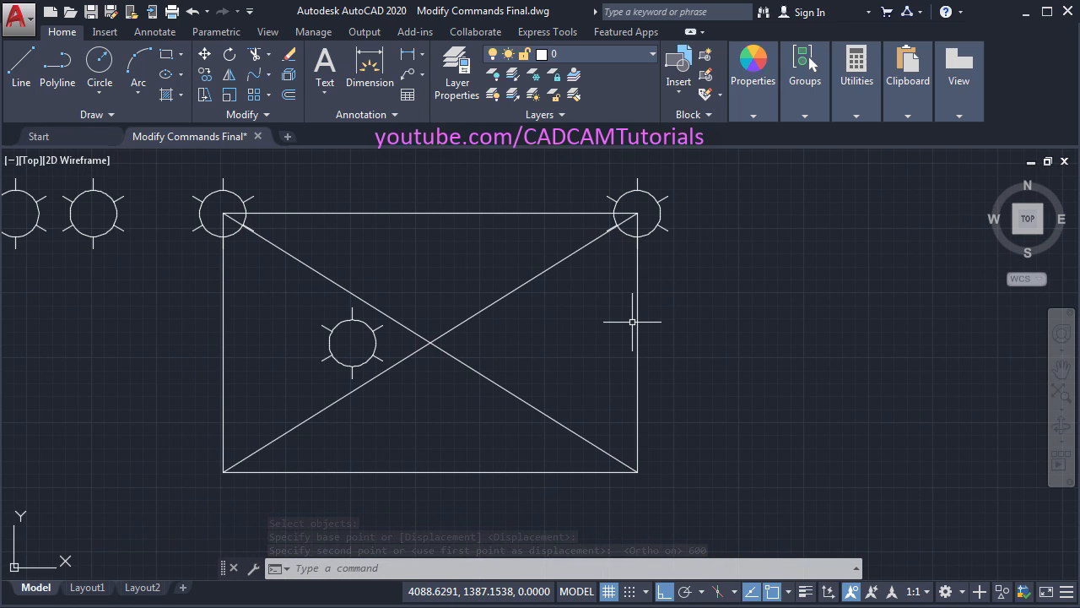
key("ctrl+z")
middle_click_drag(677, 390, 808, 388)
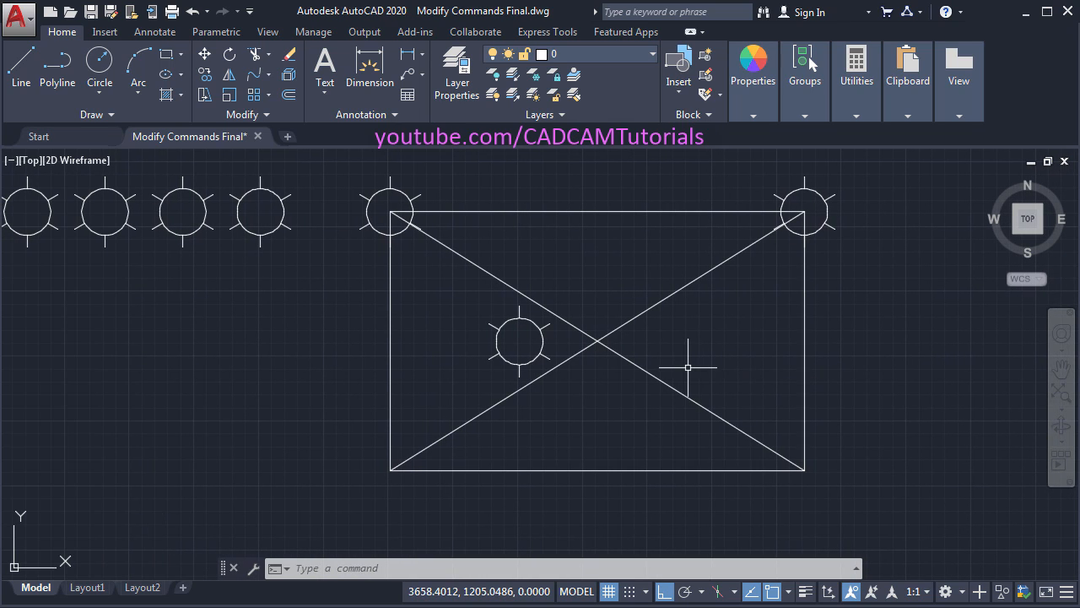
middle_click_drag(477, 356, 655, 377)
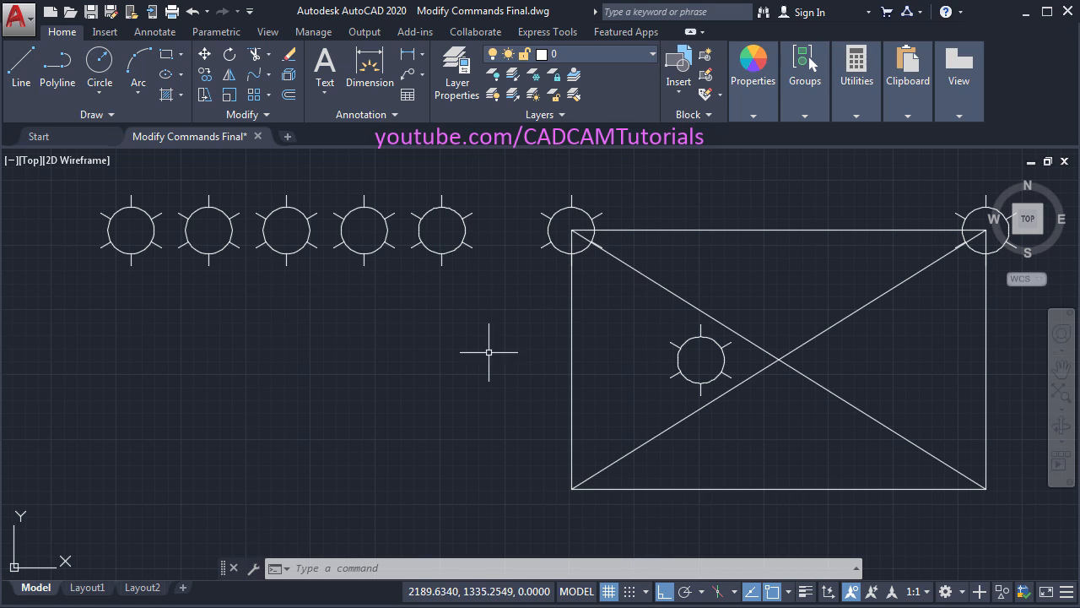
type("s")
key("Return")
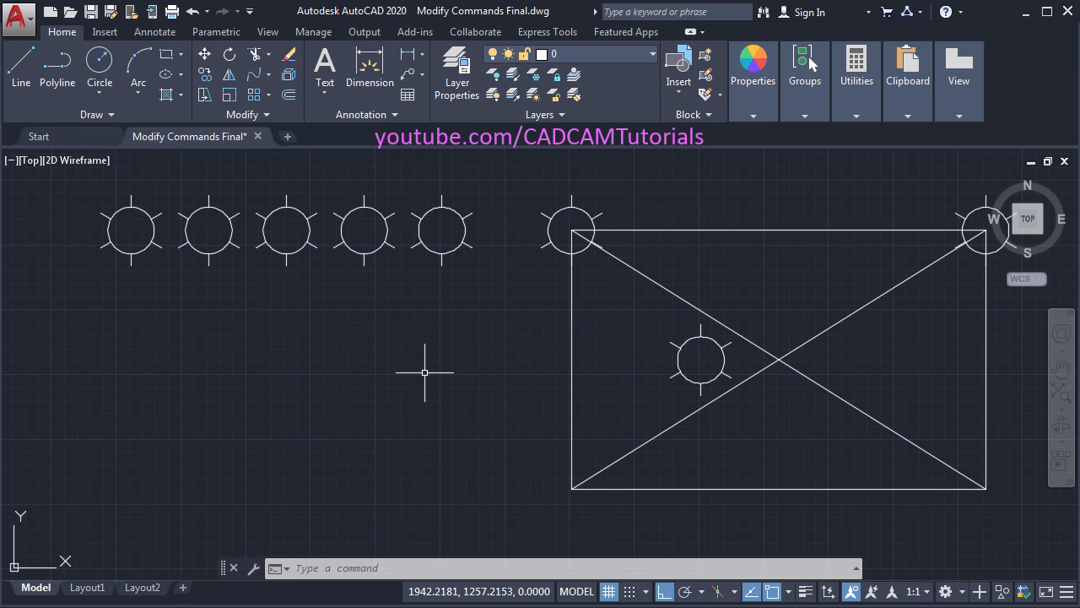
key("Return")
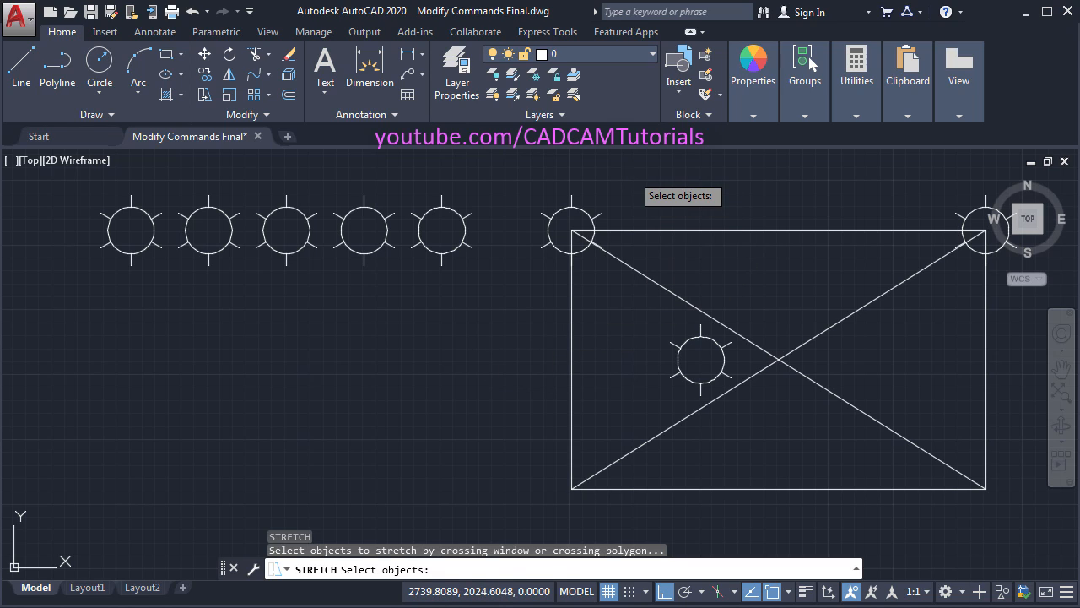
left_click(632, 212)
left_click(508, 510)
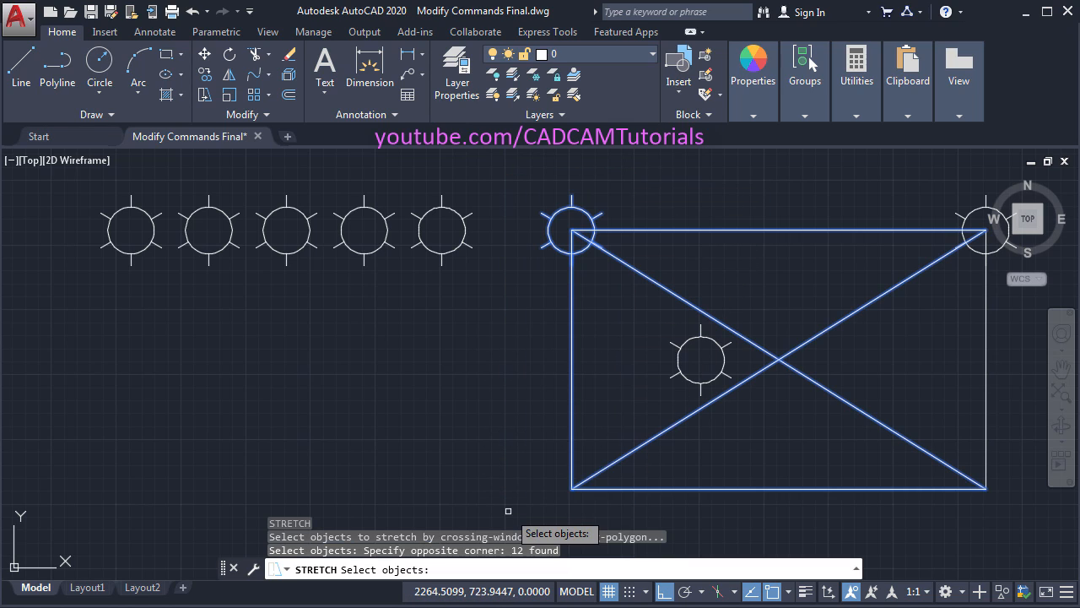
key("Return")
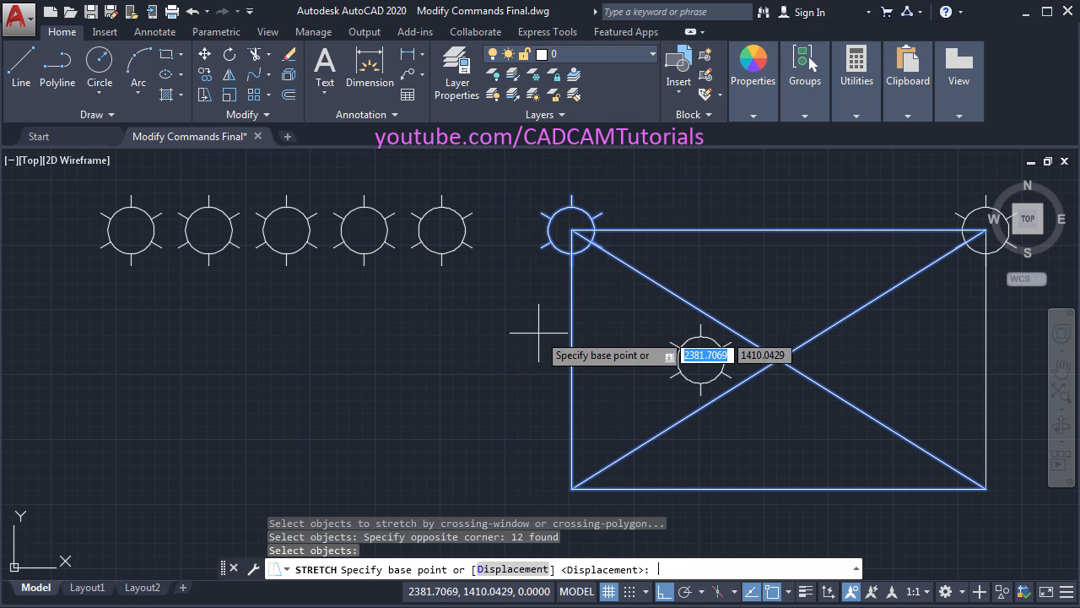
left_click(571, 229)
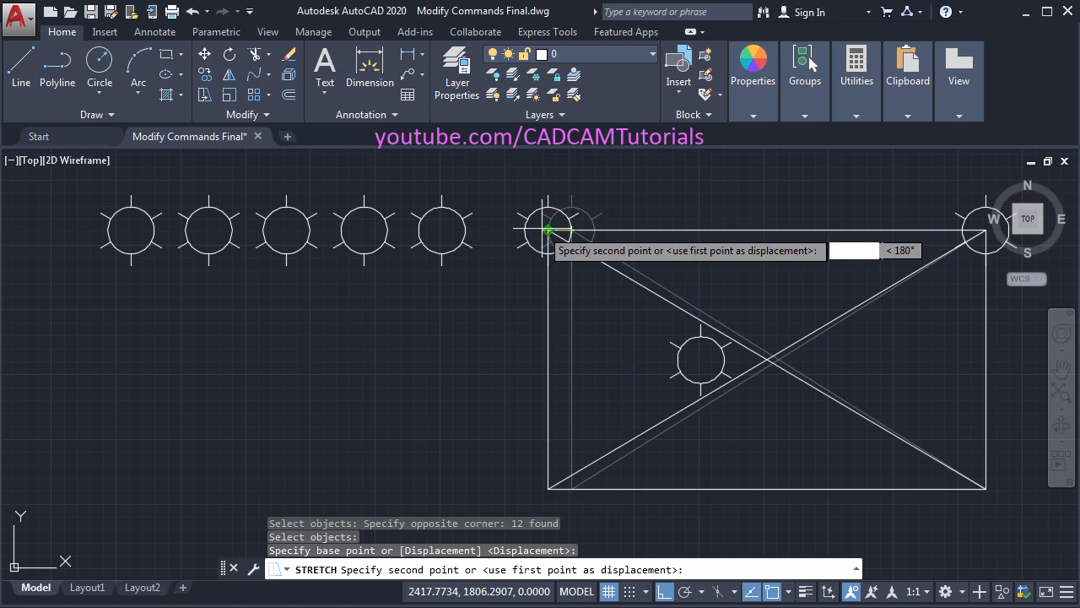
left_click(441, 229)
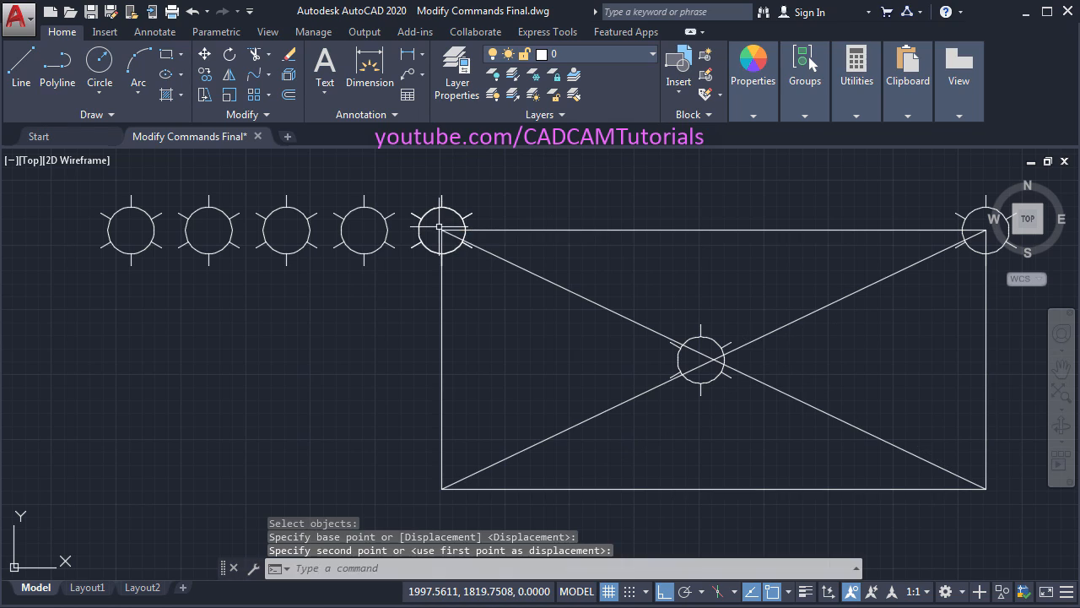
- Scale the circle symbol above the row by a factor of 2 about its centre, with Ortho off
scroll(455, 271, "down", 3)
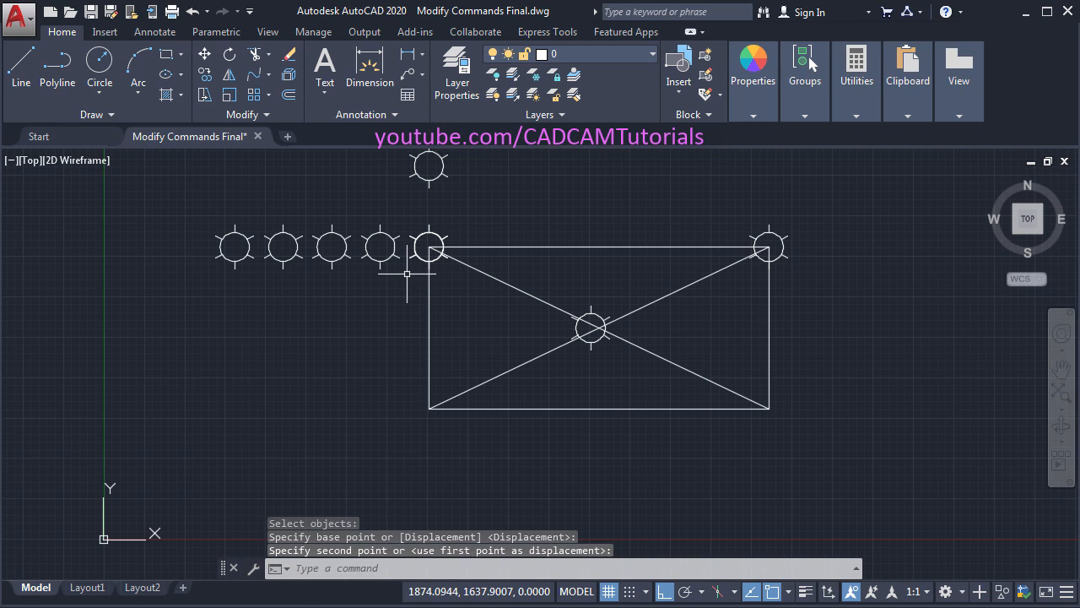
middle_click_drag(470, 333, 499, 386)
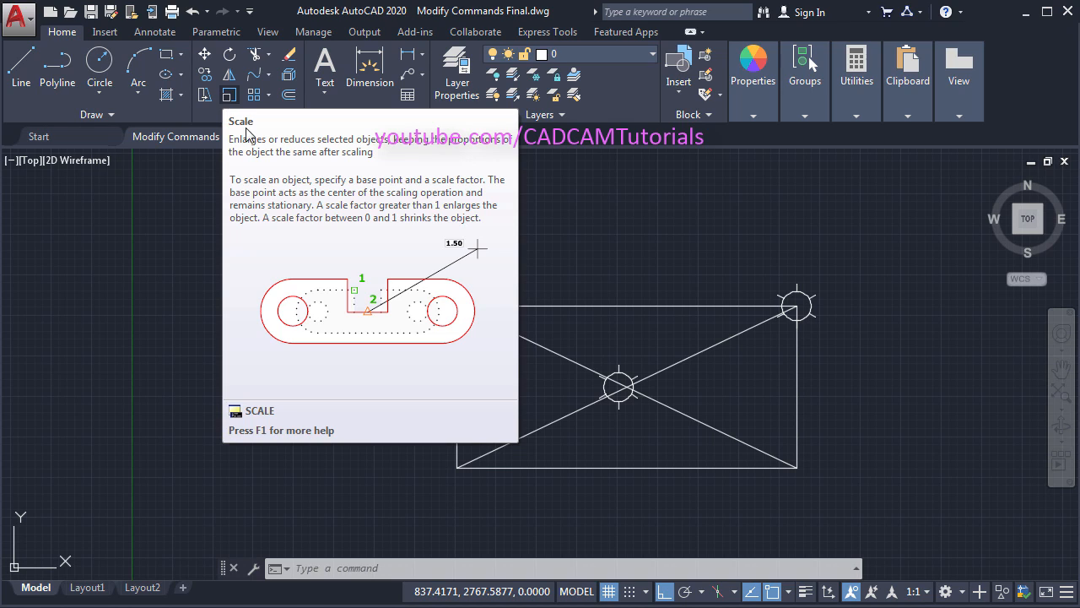
scroll(472, 388, "up", 4)
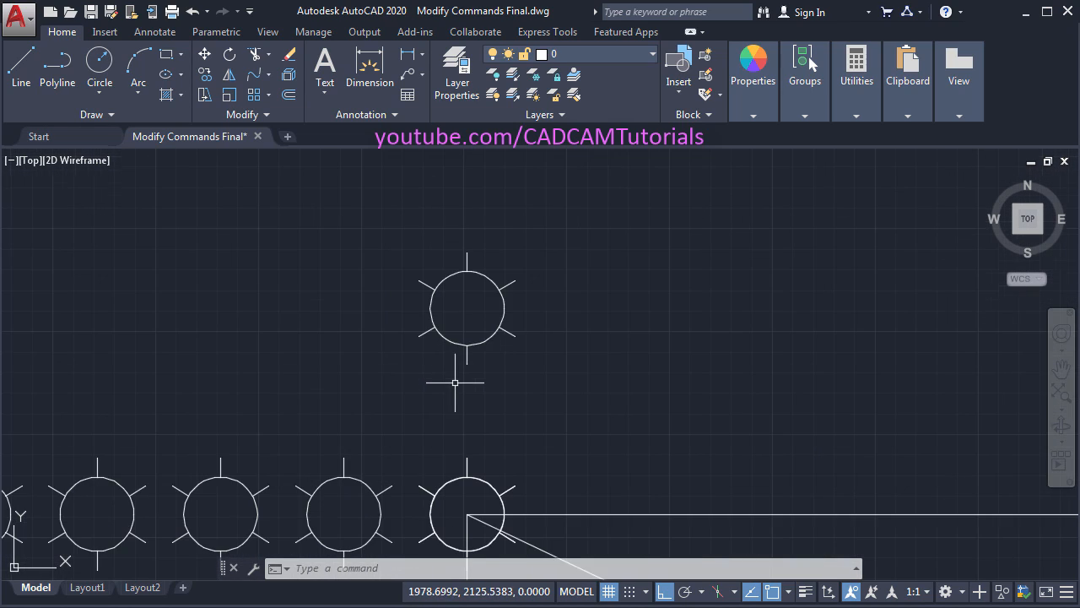
scroll(479, 383, "up", 1)
middle_click_drag(579, 211, 588, 274)
scroll(590, 274, "down", 1)
middle_click_drag(487, 271, 494, 338)
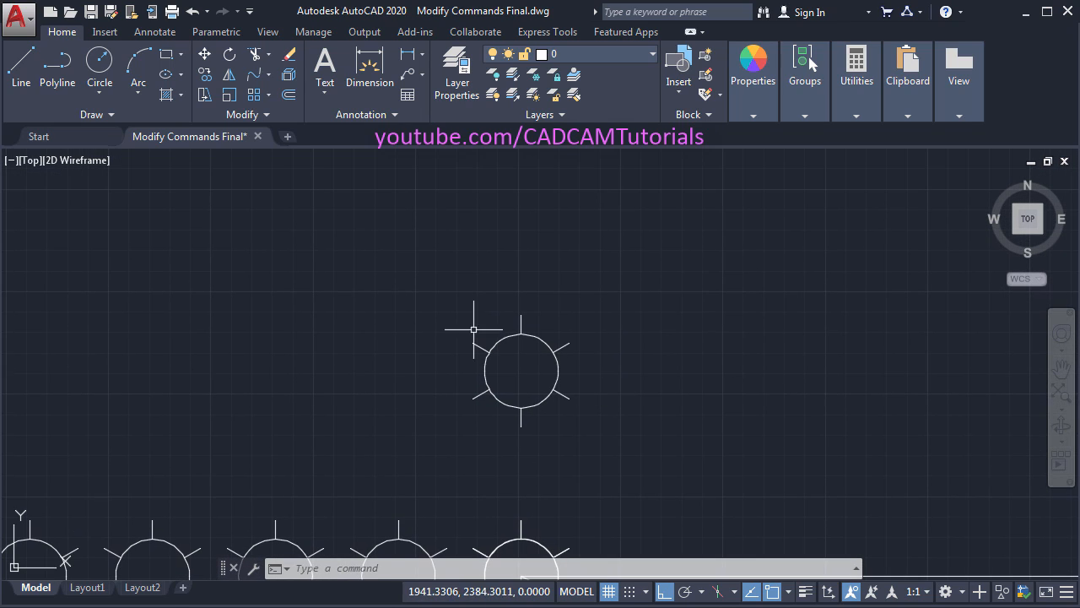
left_click(228, 95)
left_click(631, 282)
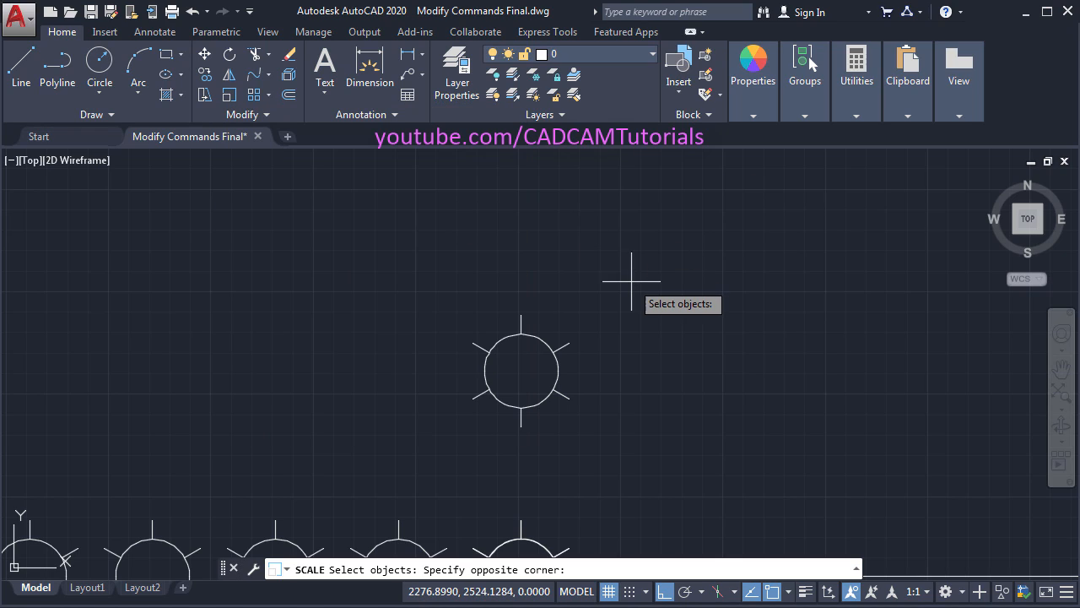
left_click(434, 451)
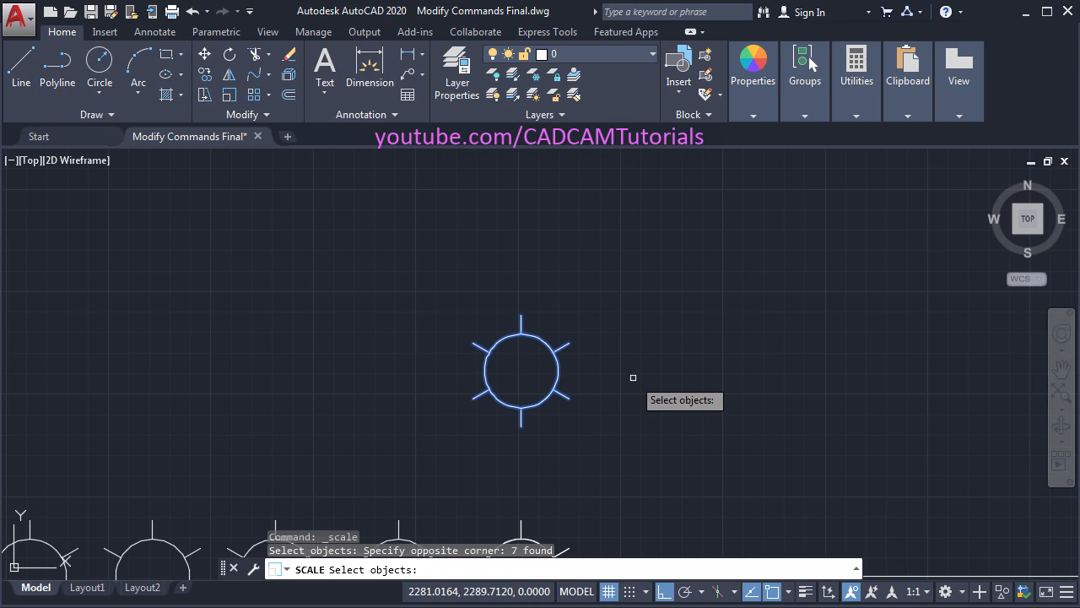
key("Return")
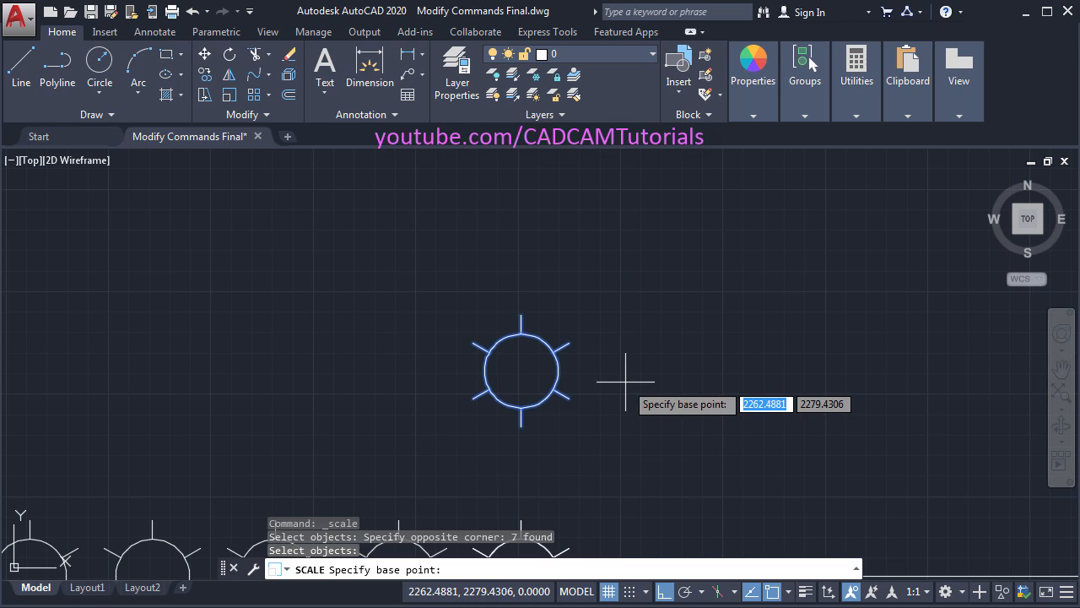
left_click(521, 370)
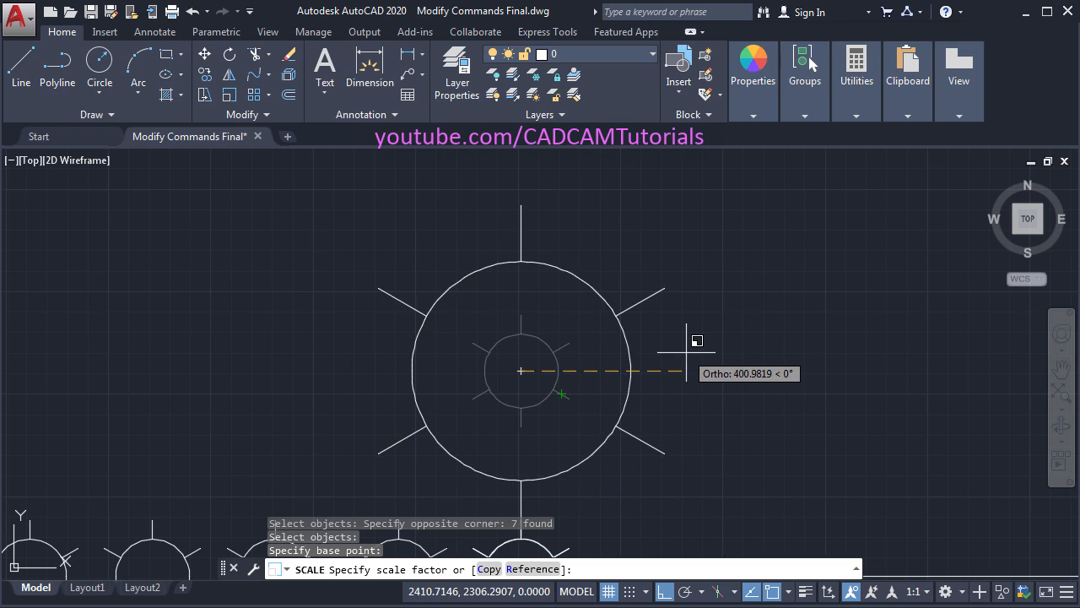
left_click(663, 593)
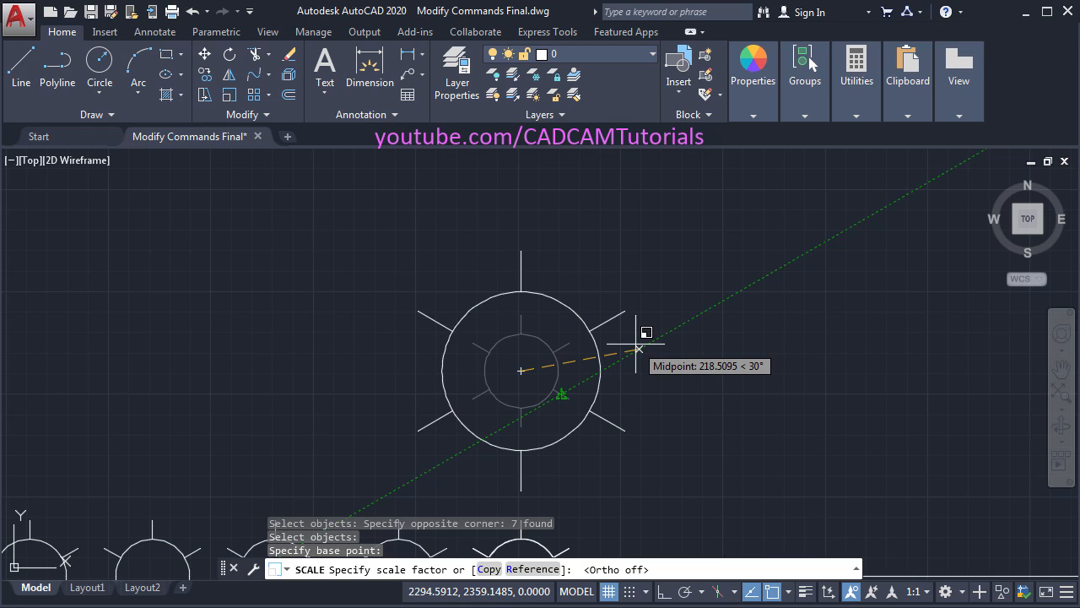
type("2")
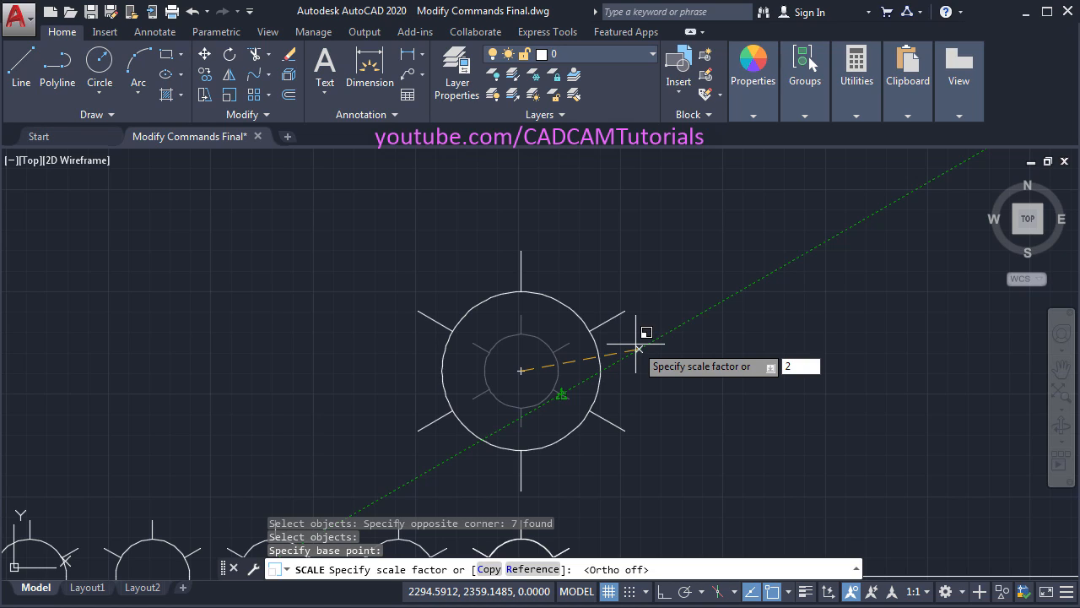
key("Return")
scroll(541, 276, "down", 1)
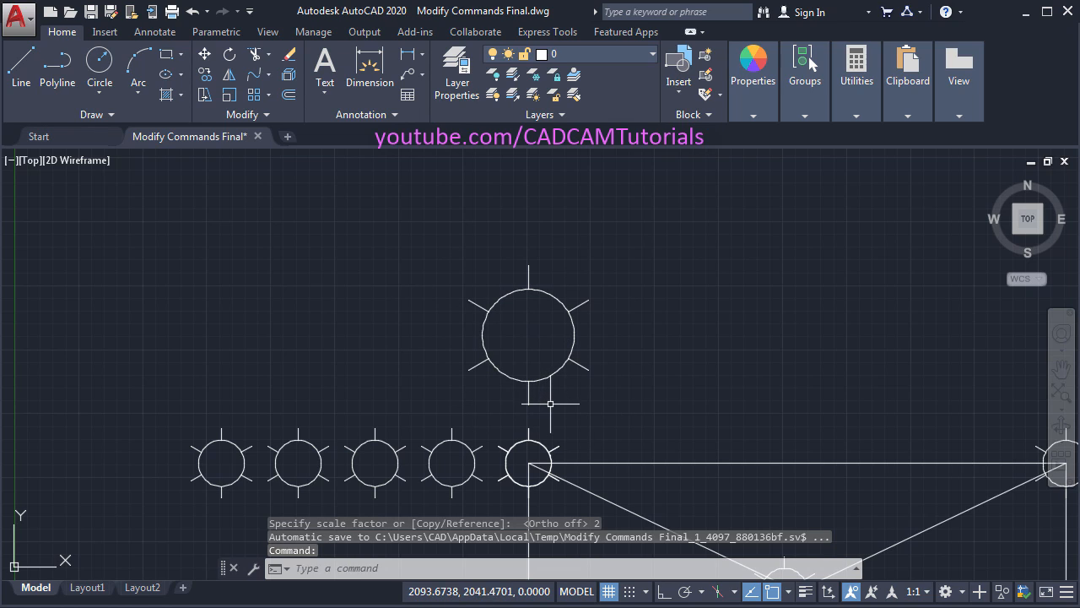
- Create a copy of the enlarged circle symbol scaled by 0.5 about its centre, using Scale's Copy option
scroll(550, 346, "up", 1)
middle_click_drag(576, 347, 602, 345)
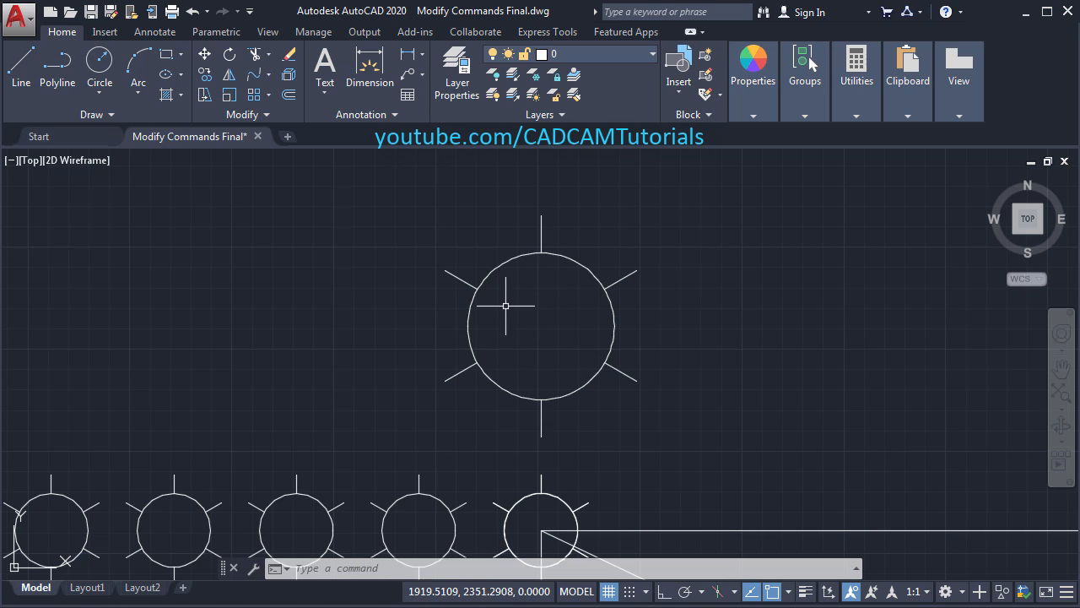
left_click(233, 98)
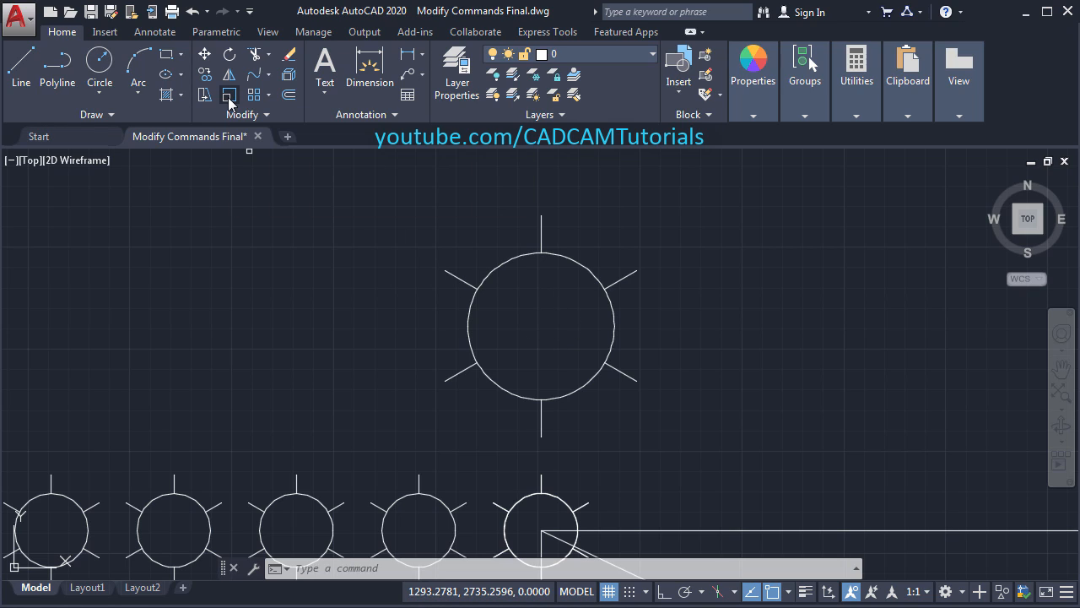
left_click(690, 208)
left_click(361, 471)
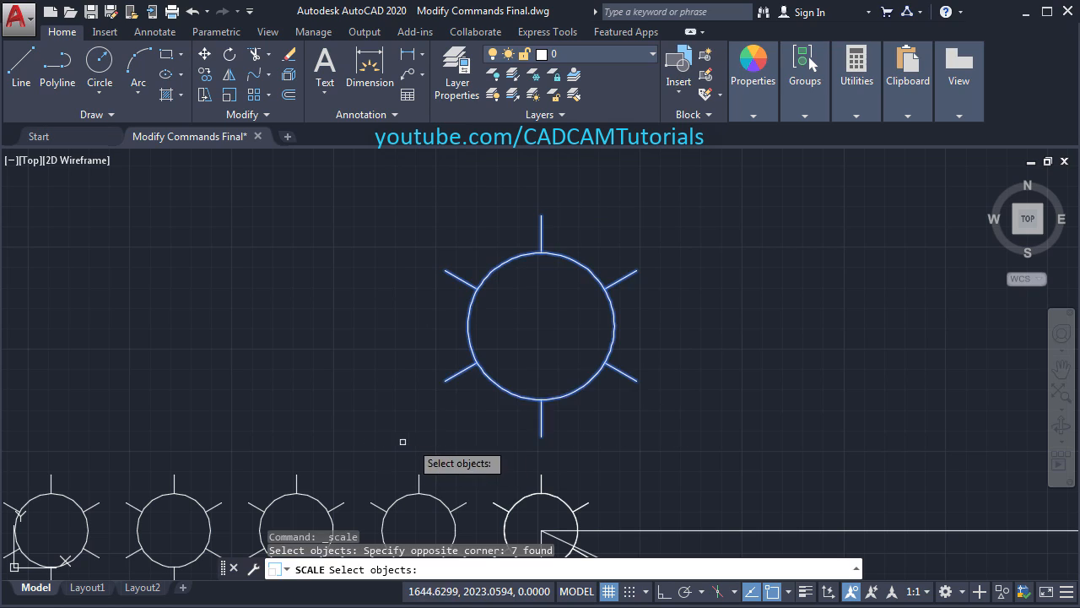
key("Return")
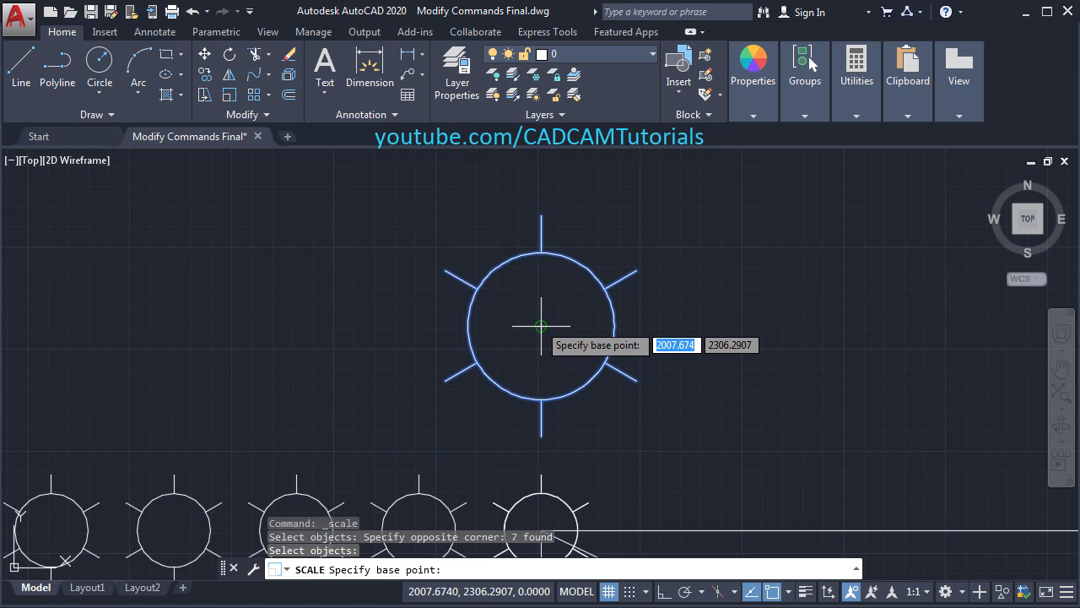
left_click(541, 326)
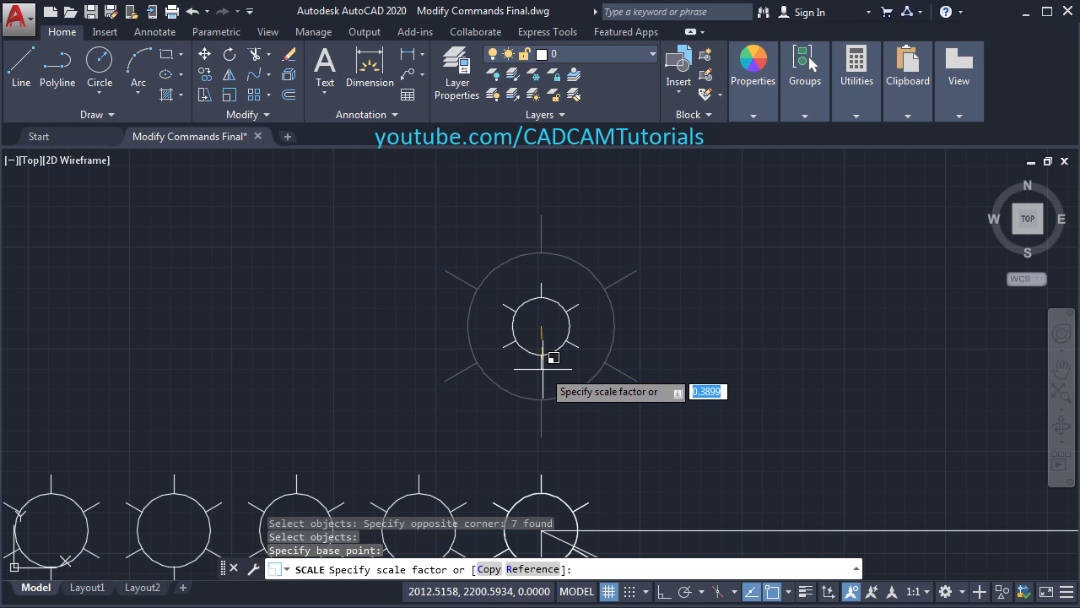
left_click(489, 569)
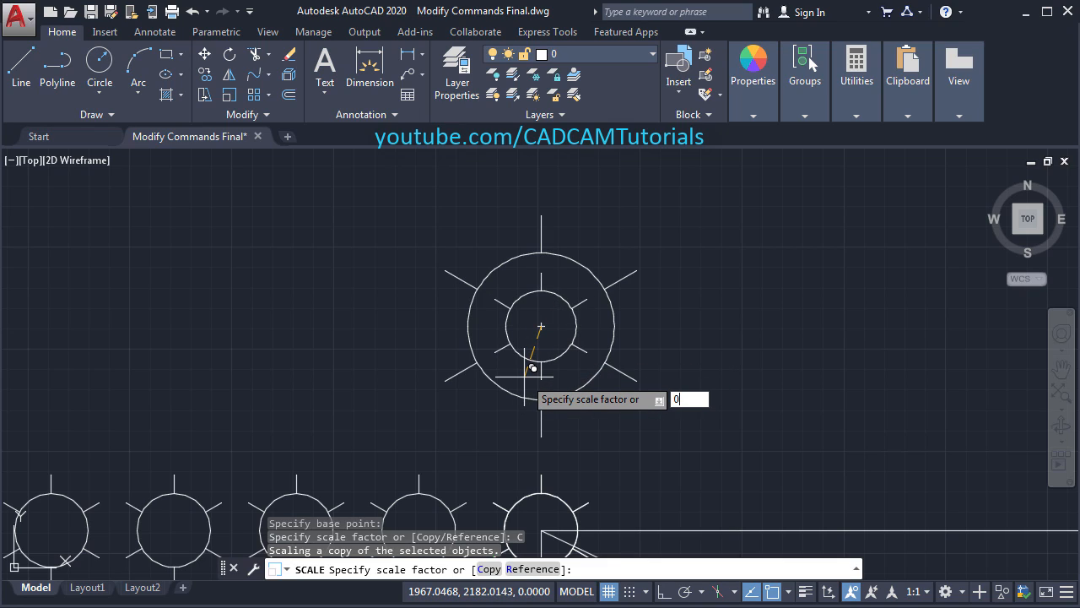
type("0.5")
key("Return")
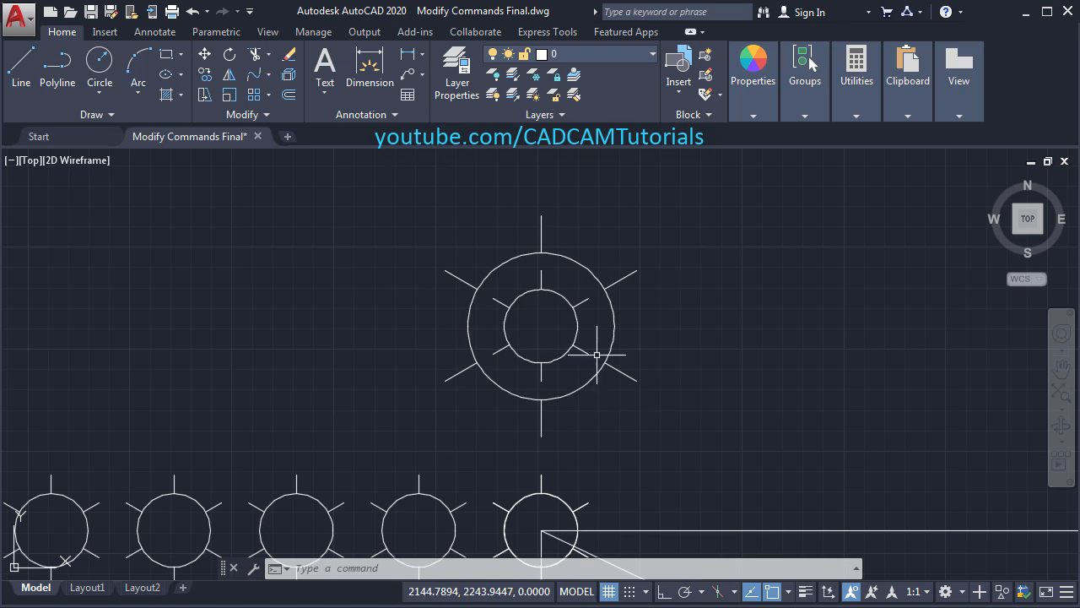
- Scale the symbols at the rectangle's upper left corner about their centre by Reference, from the circle's radius to the rectangle's upper right corner
middle_click_drag(654, 399, 635, 370)
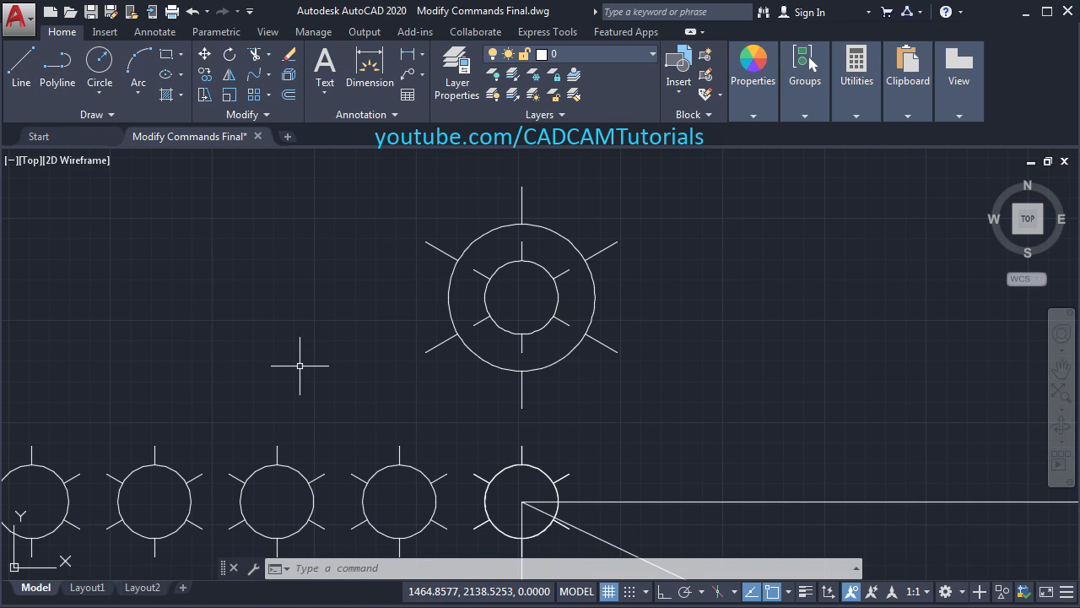
left_click(227, 98)
scroll(384, 257, "down", 2)
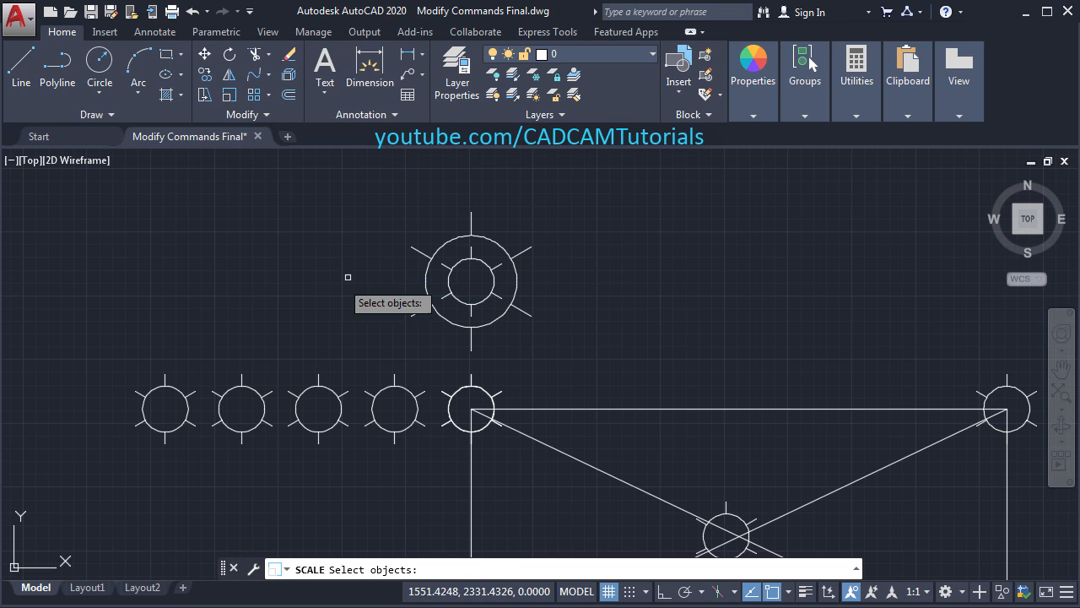
mouse_move(350, 278)
middle_mouse_down()
mouse_move(376, 309)
mouse_move(313, 200)
middle_mouse_up()
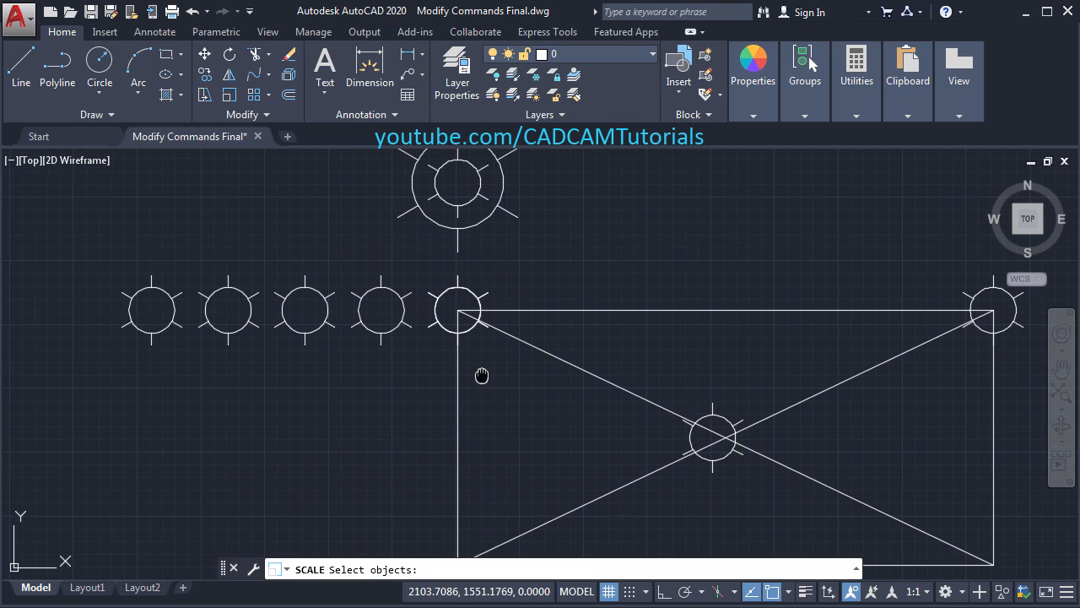
middle_click_drag(482, 374, 479, 403)
left_click(414, 296)
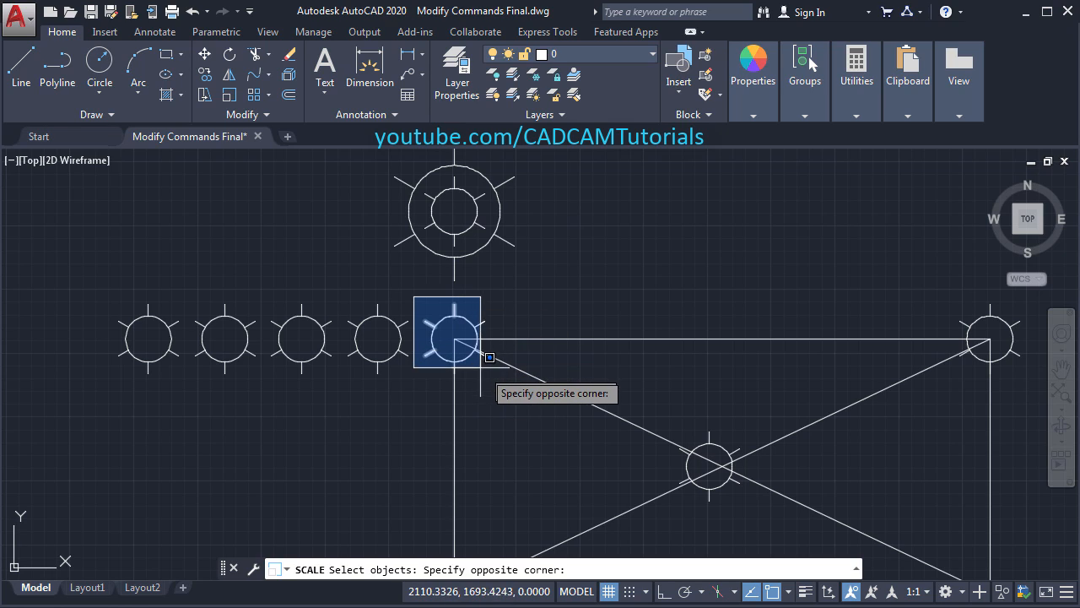
left_click(501, 373)
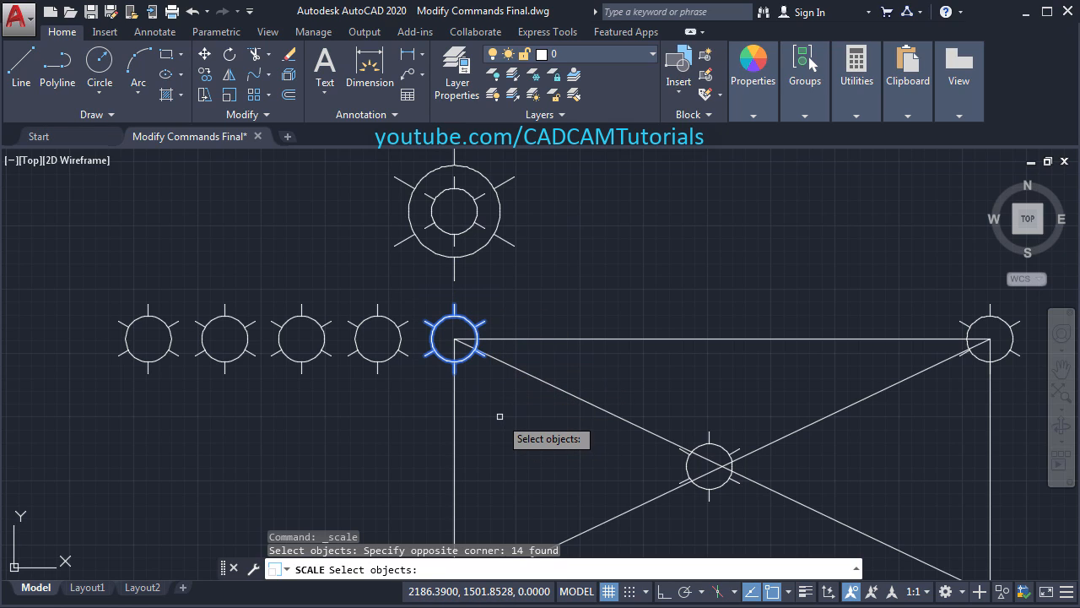
key("Return")
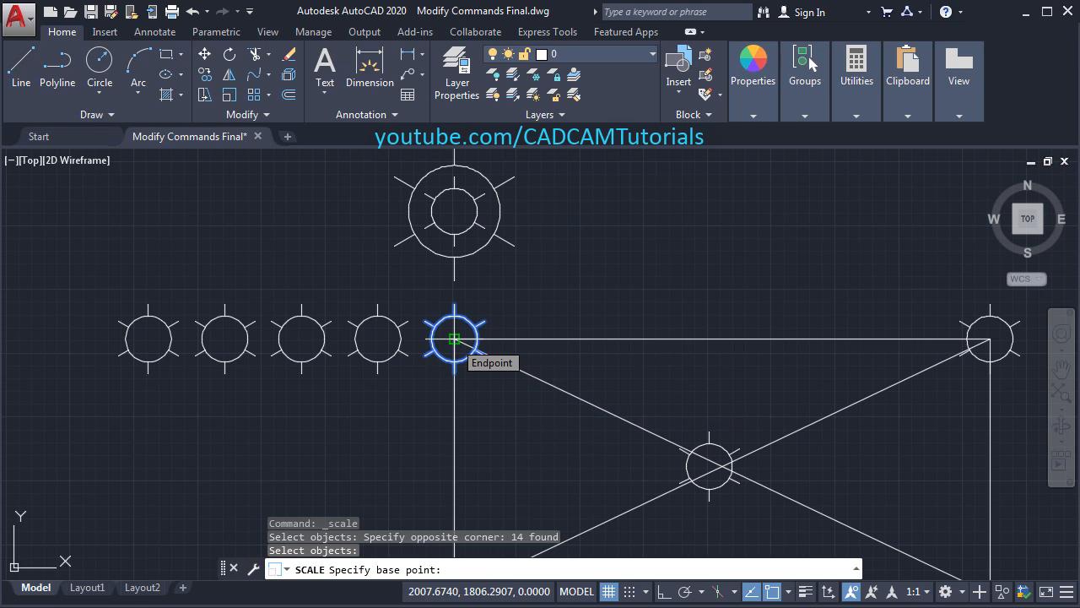
left_click(454, 340)
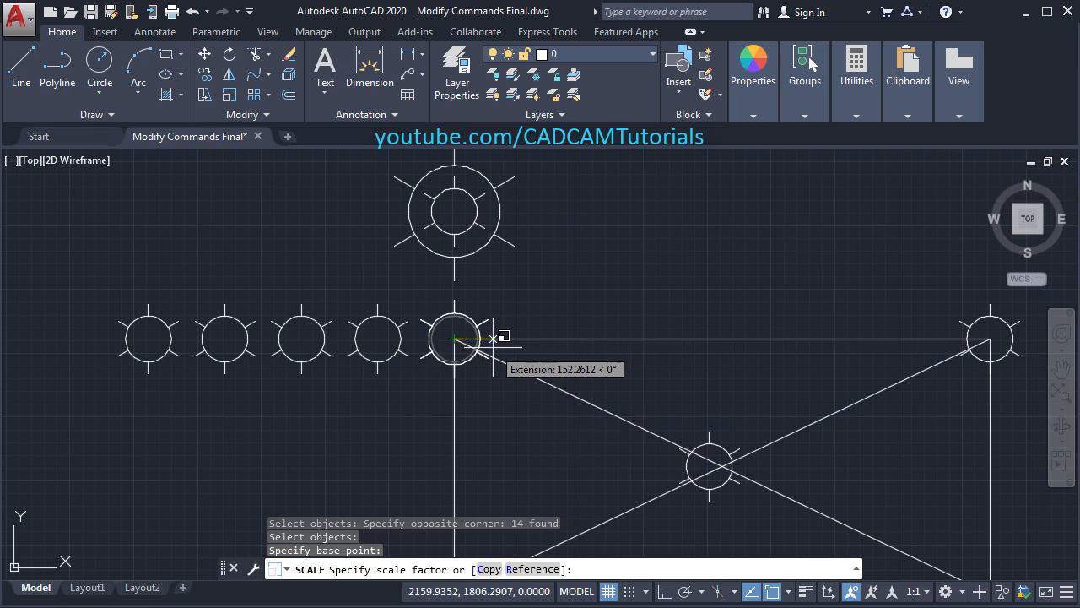
left_click(532, 570)
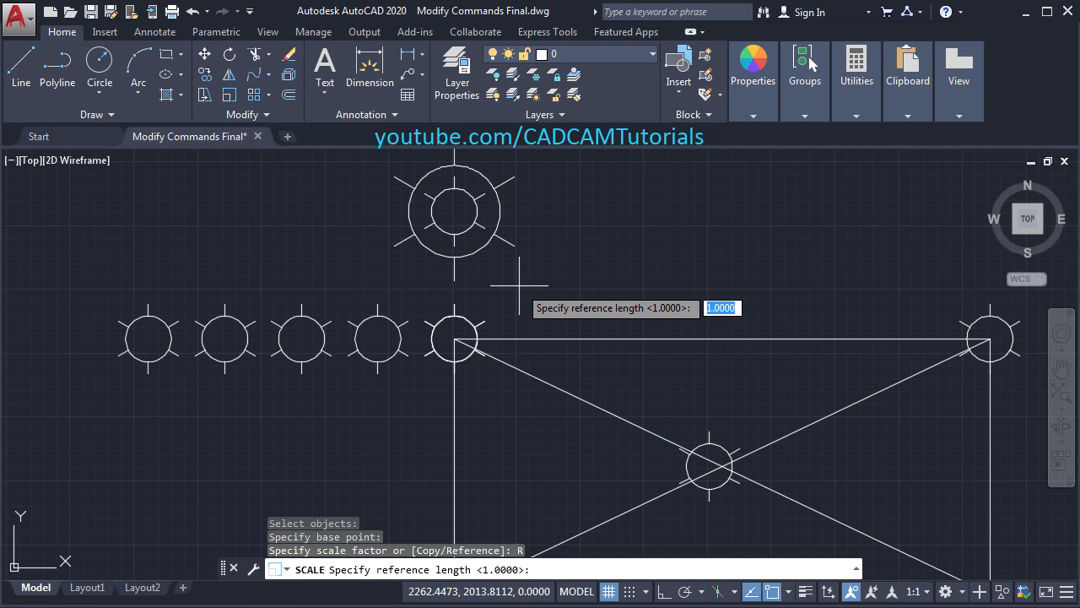
middle_click_drag(577, 302, 496, 287)
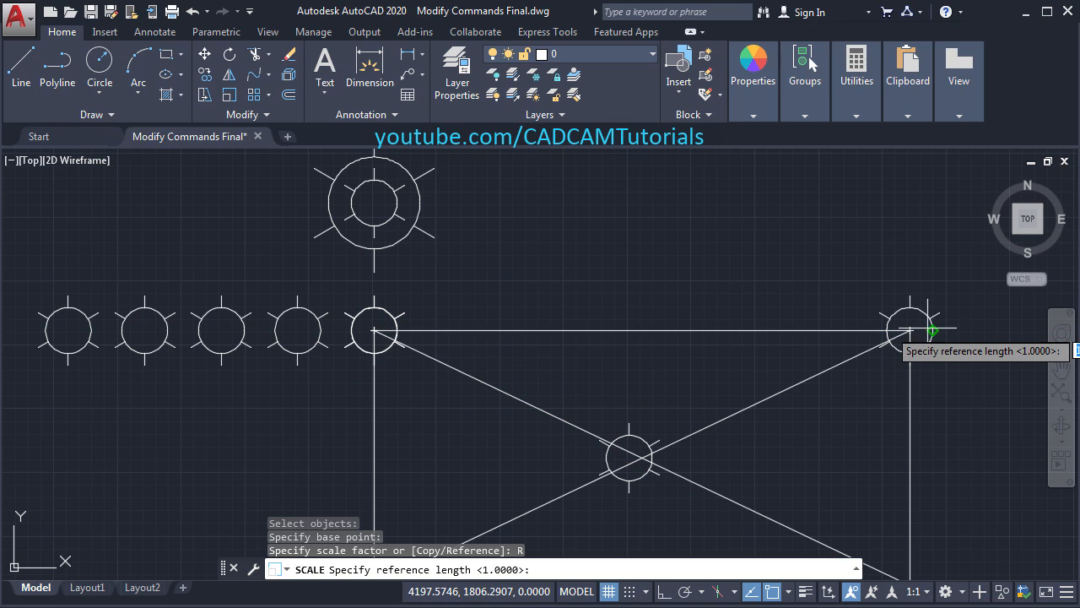
scroll(411, 315, "up", 2)
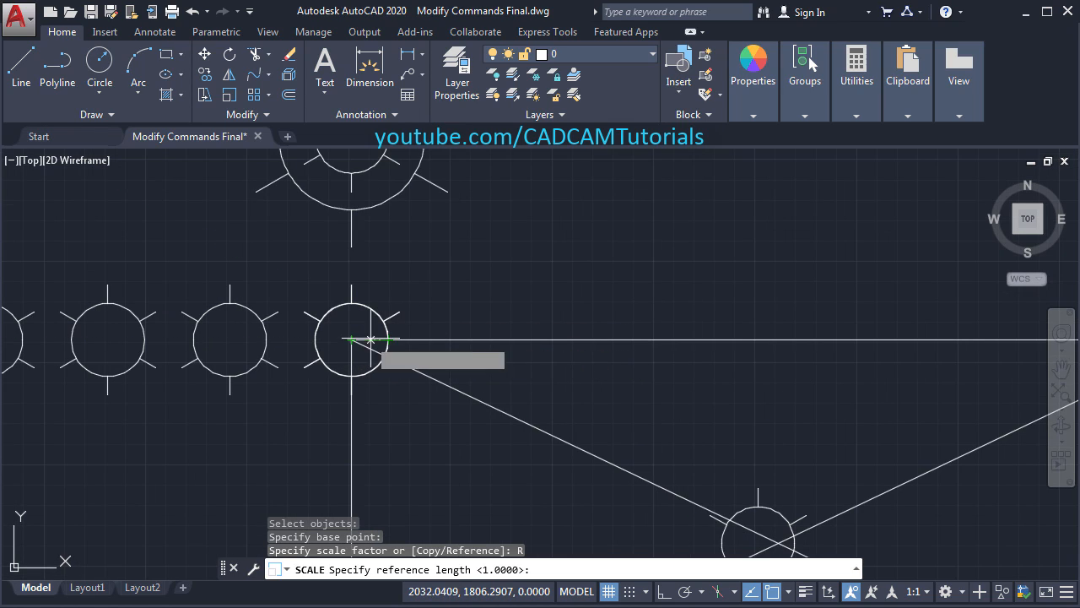
scroll(402, 344, "up", 2)
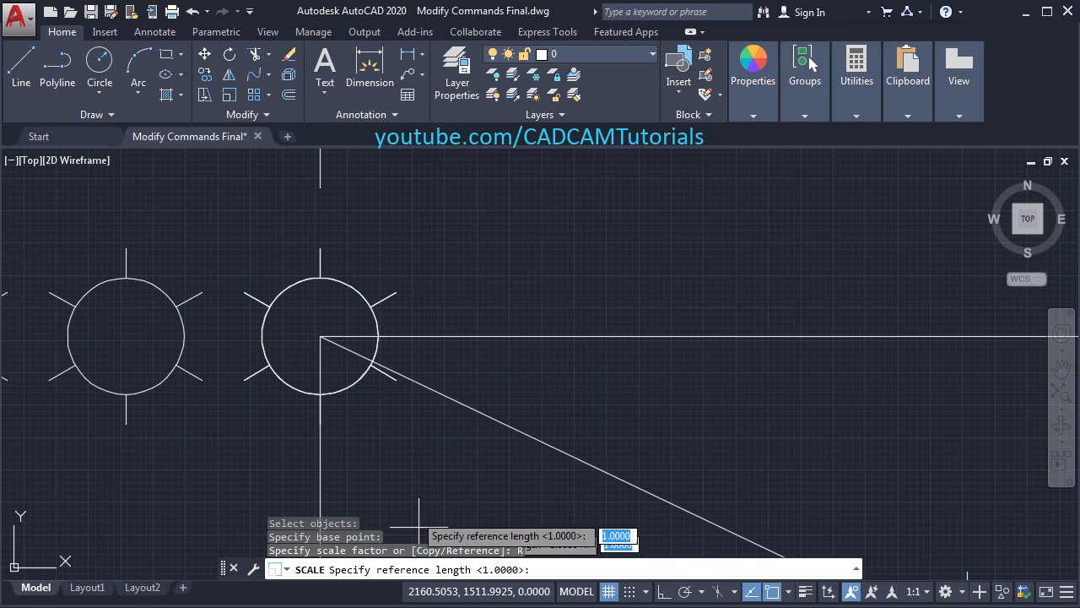
scroll(322, 330, "up", 2)
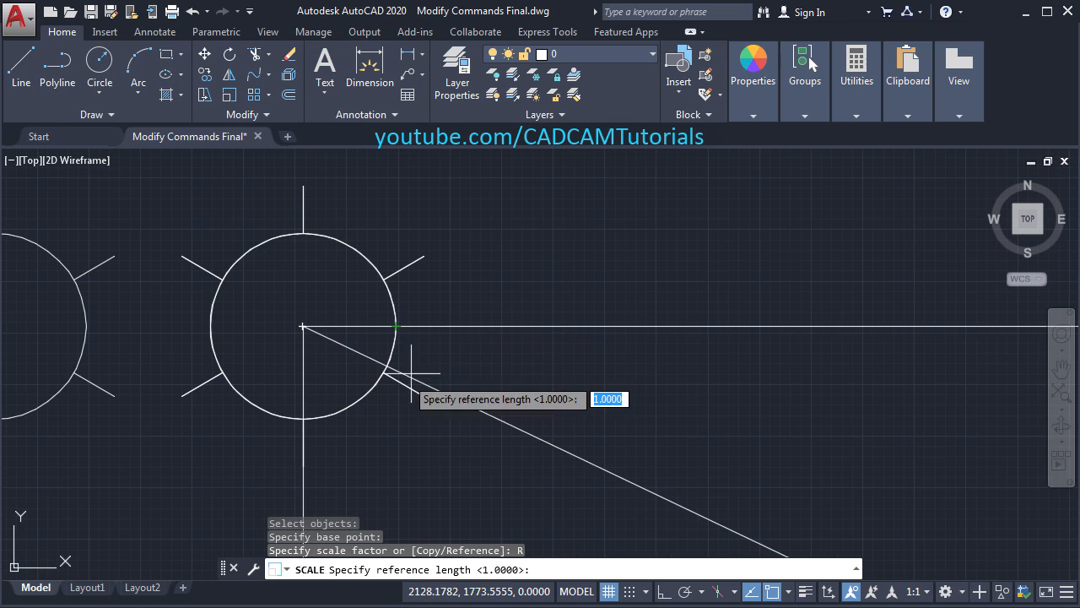
scroll(419, 335, "up", 2)
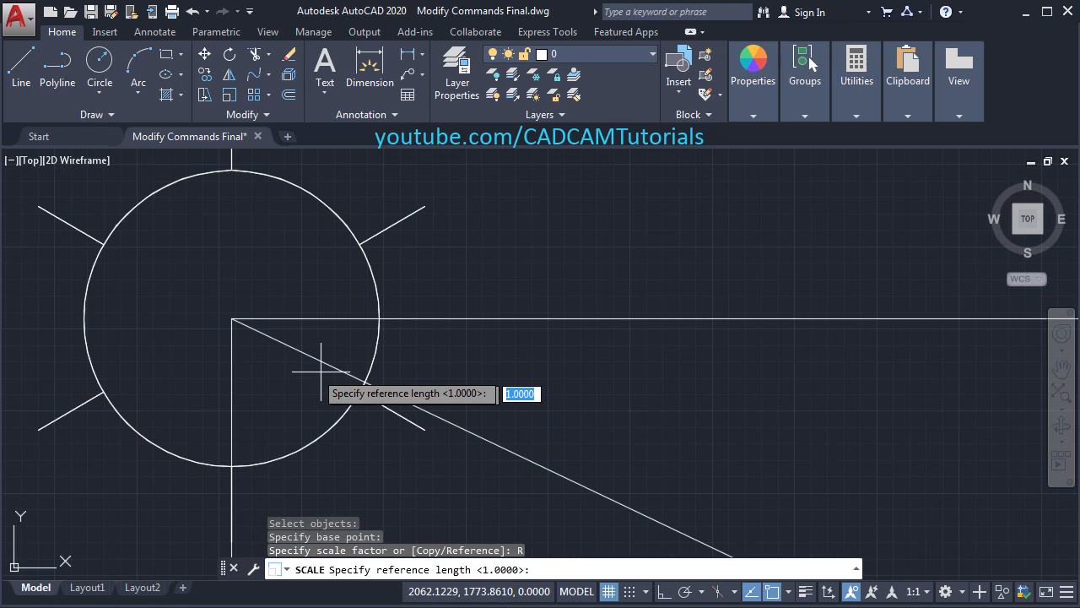
left_click(231, 319)
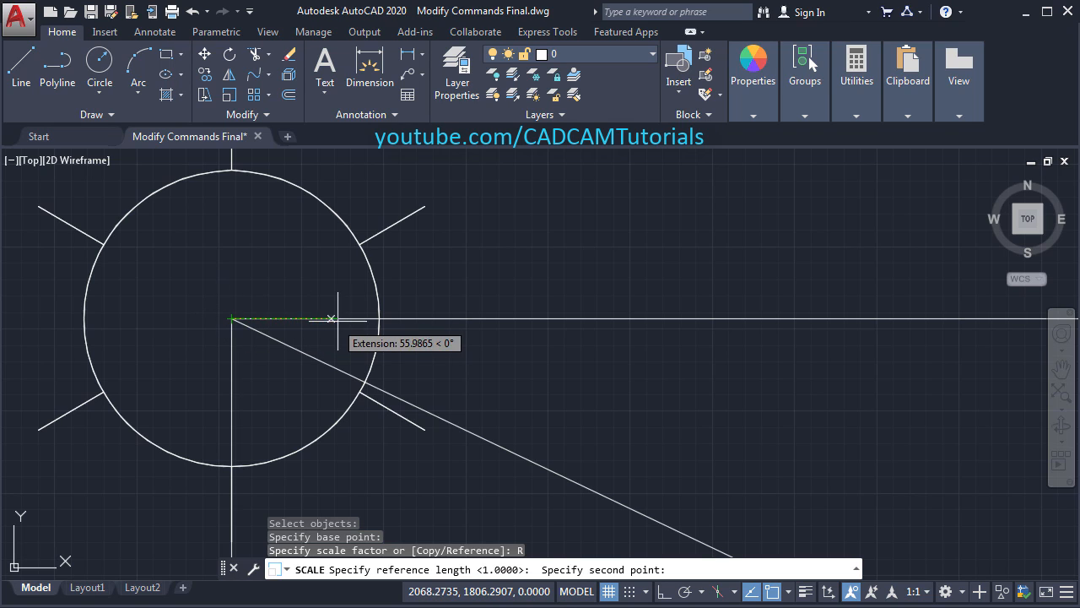
left_click(379, 319)
scroll(456, 345, "down", 4)
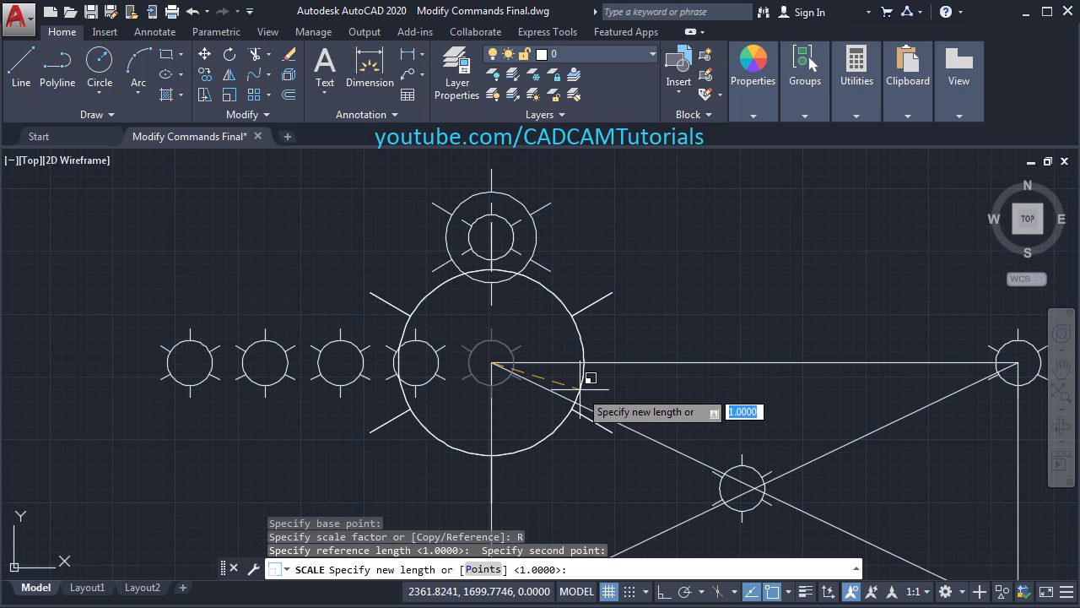
middle_click_drag(655, 393, 529, 372)
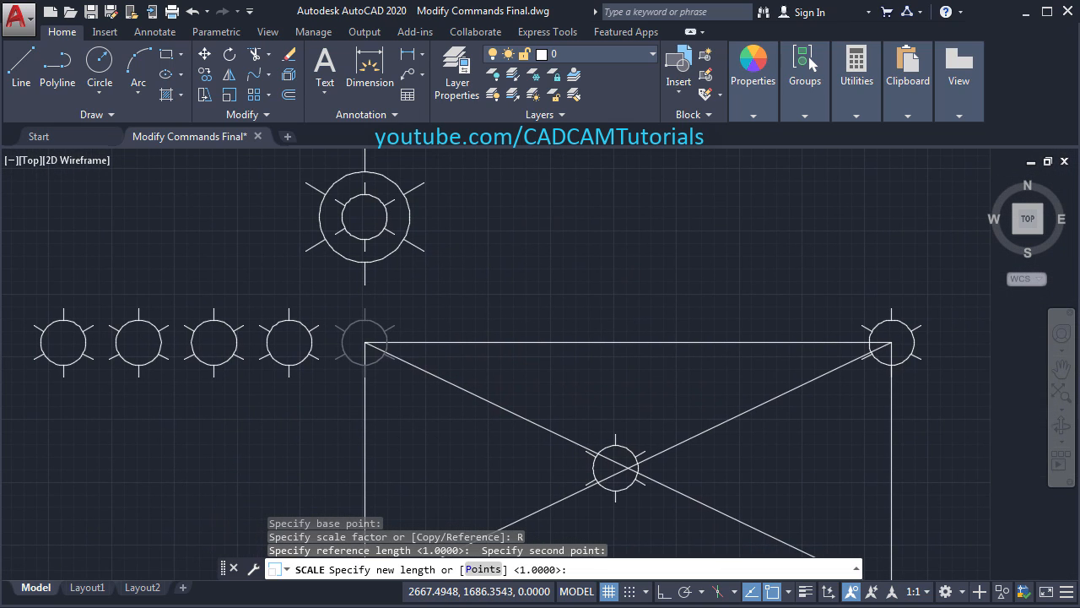
left_click(892, 342)
scroll(699, 257, "down", 4)
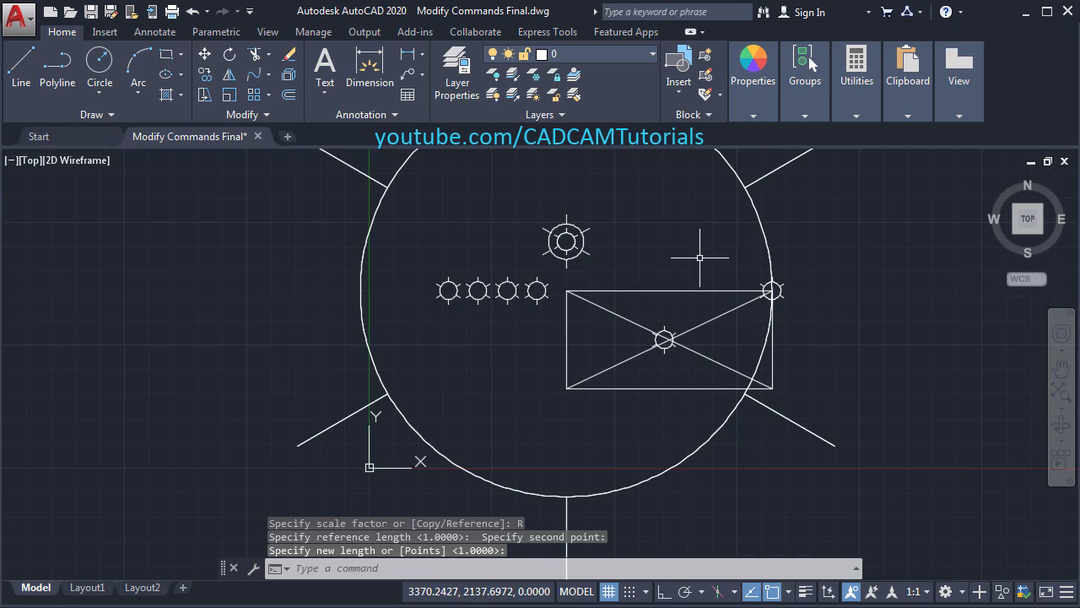
middle_click_drag(625, 339, 627, 383)
scroll(627, 383, "down", 2)
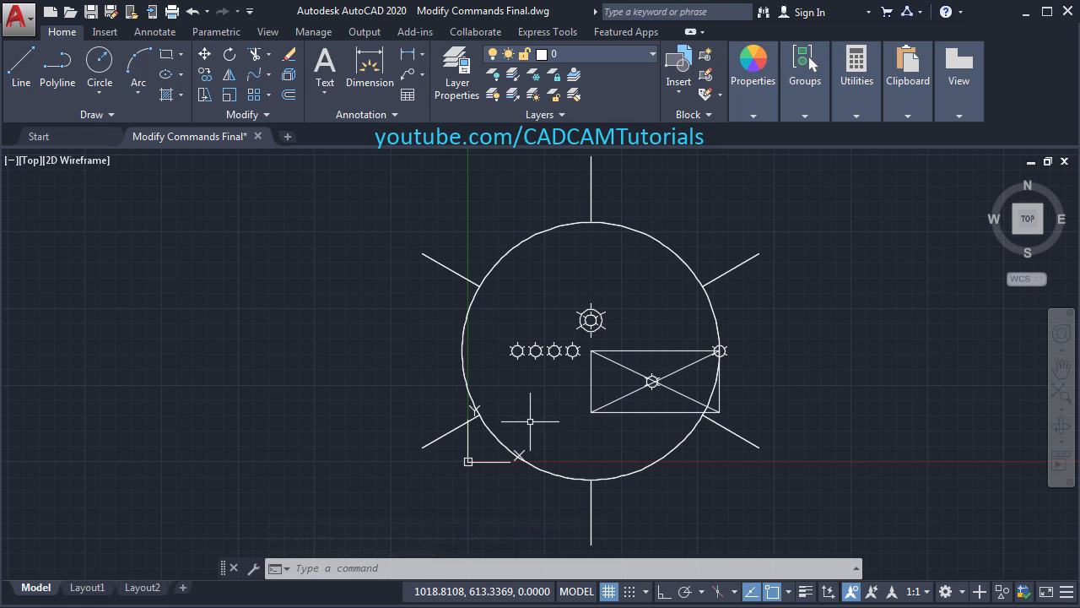
mouse_move(530, 418)
middle_mouse_down()
mouse_move(434, 366)
mouse_move(435, 386)
middle_mouse_up()
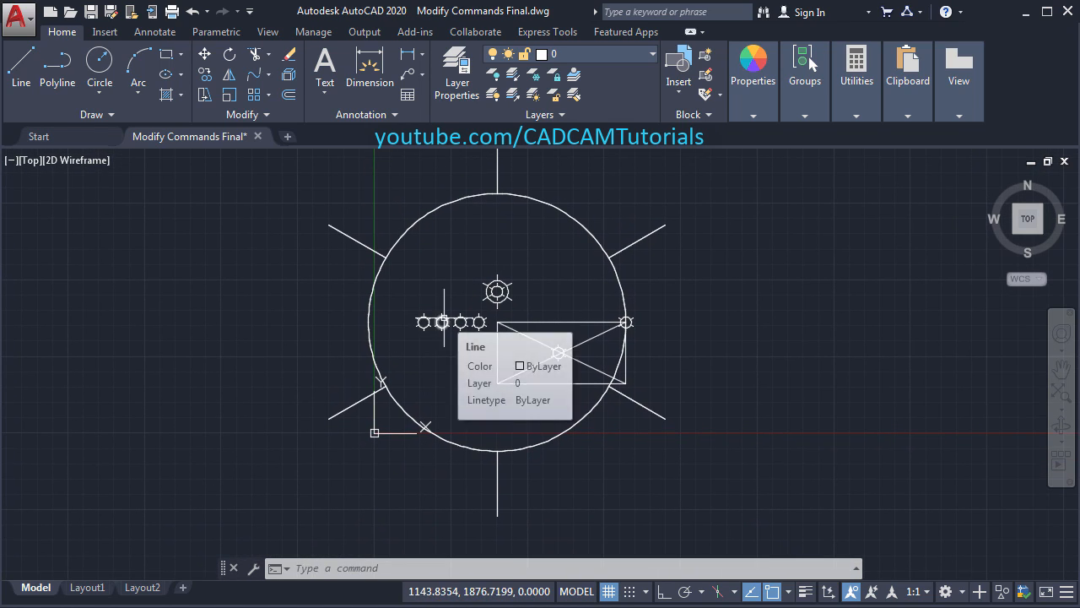
scroll(585, 361, "up", 2)
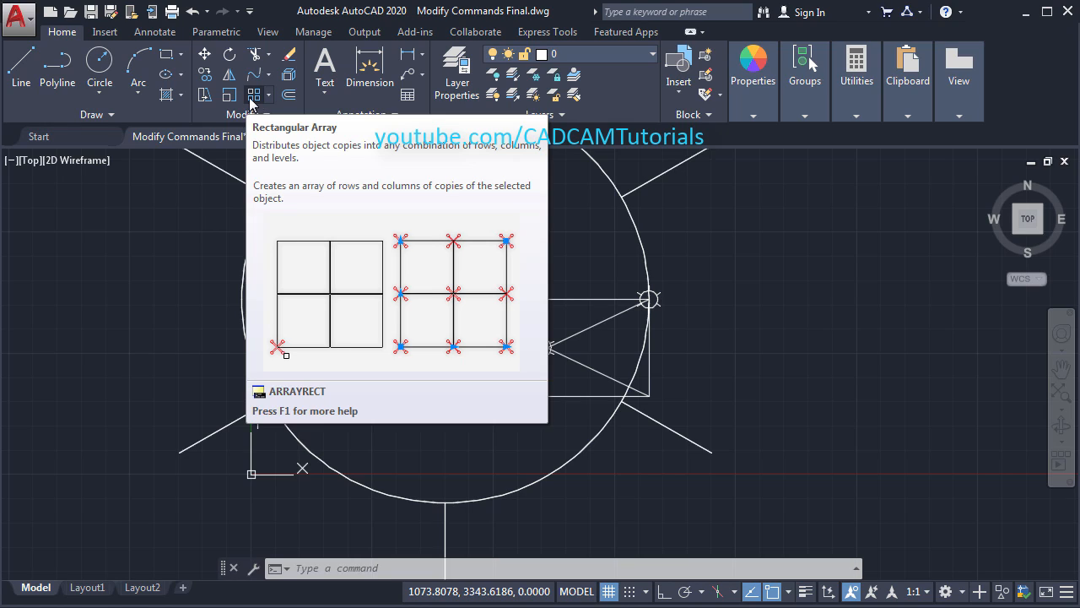
scroll(572, 327, "down", 1)
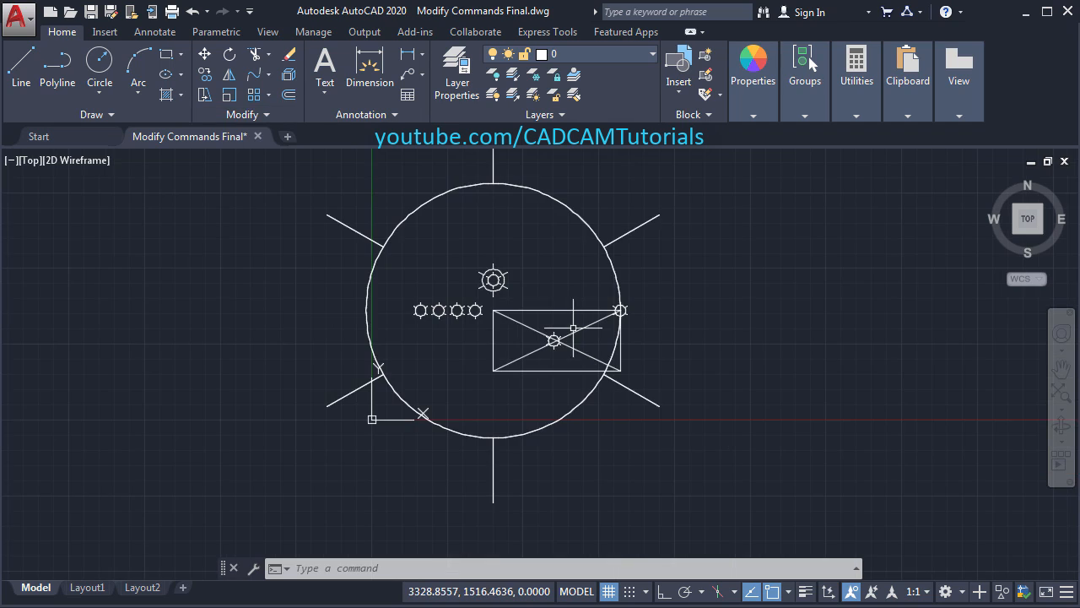
middle_click_drag(520, 316, 483, 318)
mouse_move(597, 351)
middle_mouse_down()
mouse_move(646, 385)
mouse_move(661, 357)
middle_mouse_up()
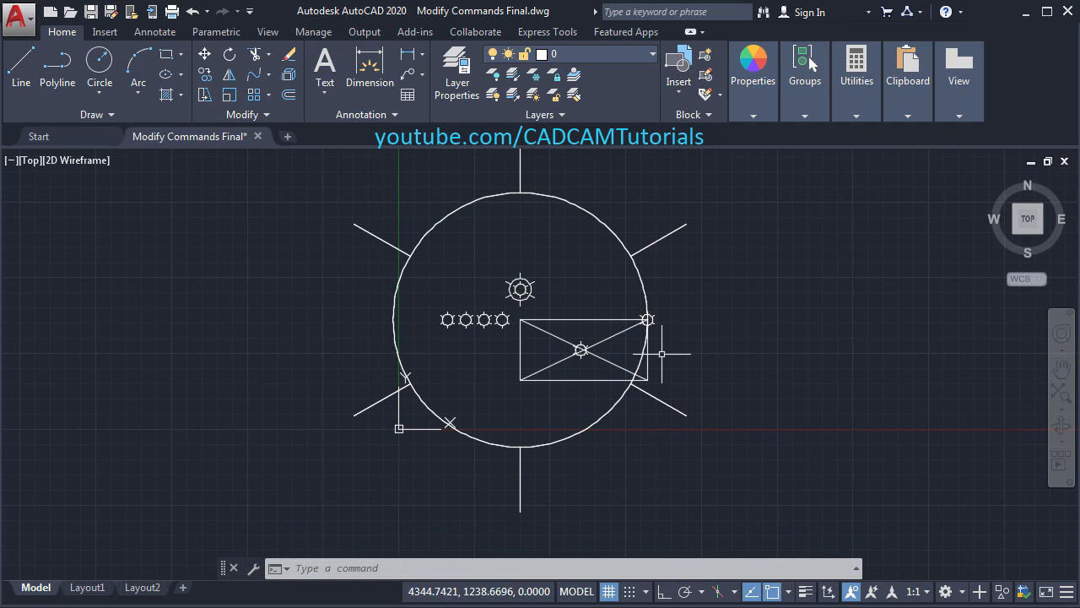
- Erase the large circle and its radial lines, the rectangle with its diagonals and symbols, and the concentric symbol above the row
type("E")
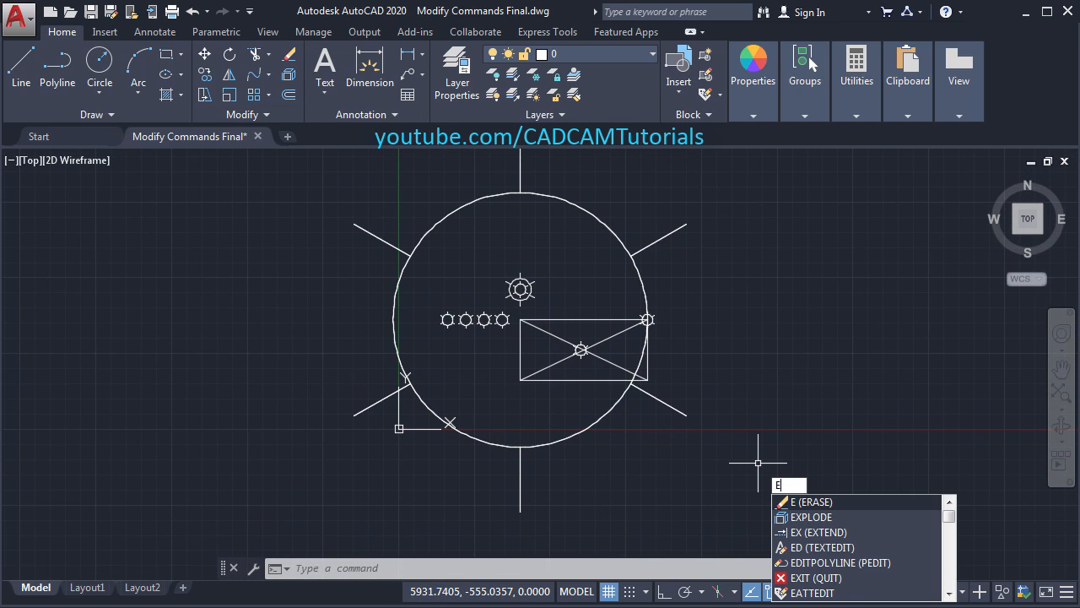
key("Return")
left_click(741, 482)
left_click(518, 173)
key("Return")
type("E")
key("Return")
left_click(426, 422)
left_click(309, 297)
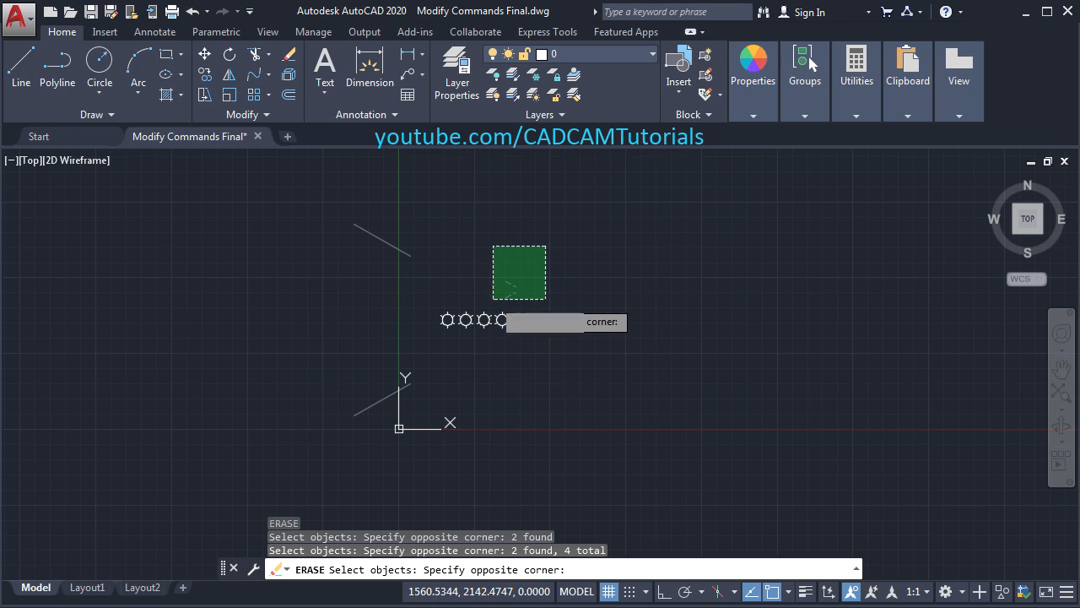
left_click(494, 299)
key("Return")
- Erase three of the circle symbols in the row, keeping a single symbol
scroll(497, 280, "down", 5)
key("Return")
left_click(617, 227)
left_click(259, 395)
key("Return")
mouse_move(641, 321)
middle_mouse_down()
mouse_move(372, 476)
mouse_move(388, 439)
middle_mouse_up()
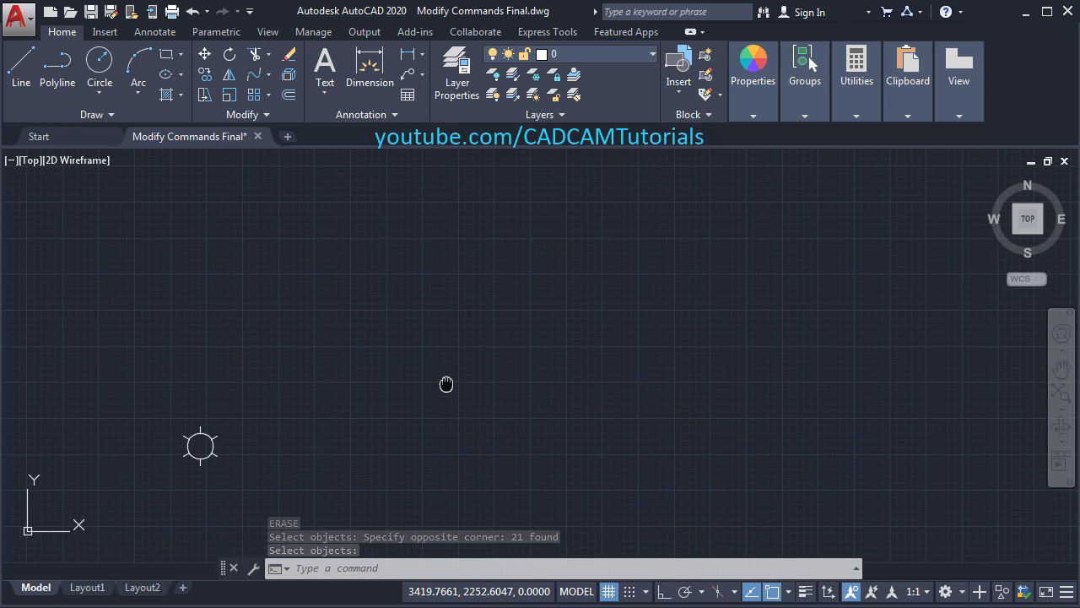
- Create a rectangular array of the remaining circle symbol with 6 columns
left_click(250, 95)
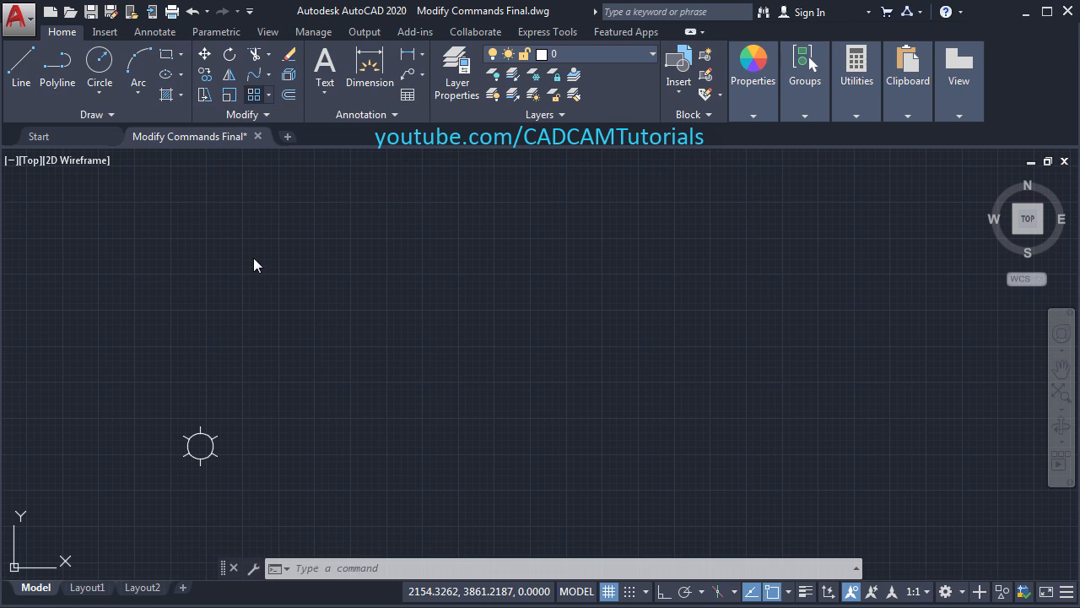
left_click(240, 405)
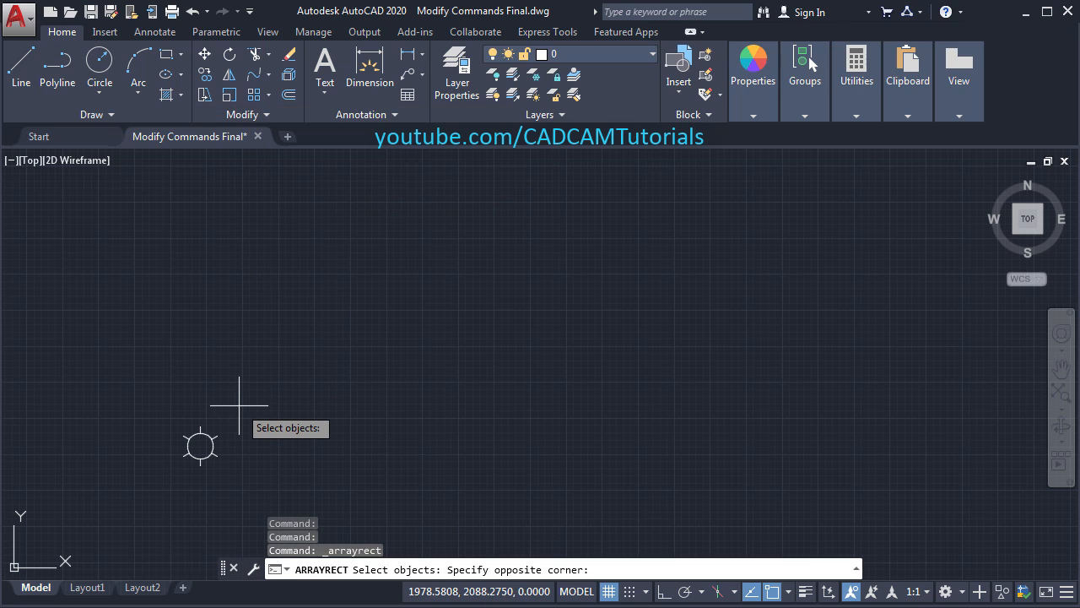
left_click(168, 476)
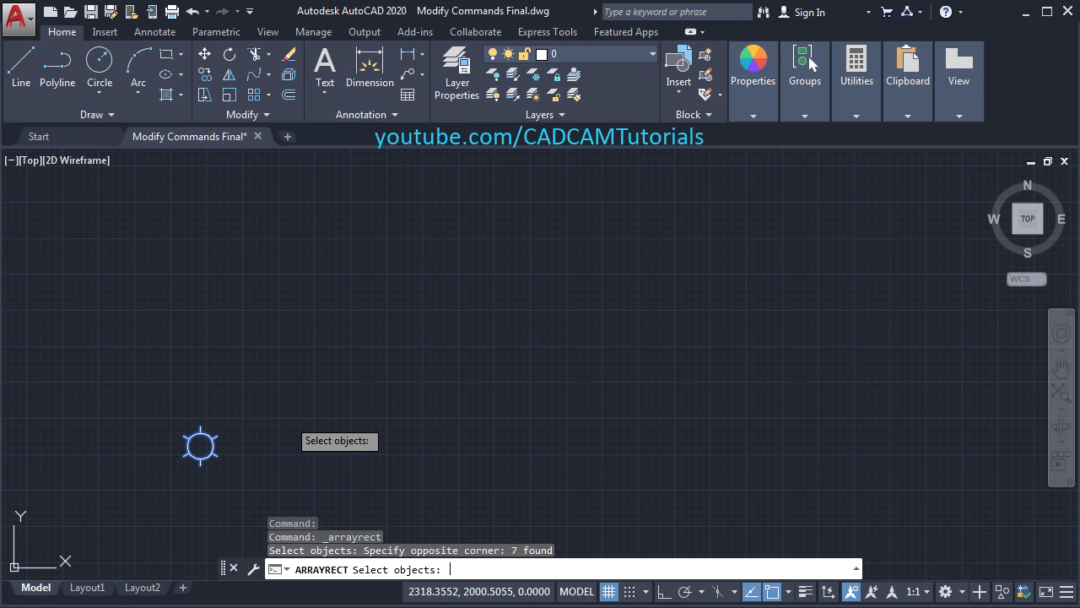
key("Return")
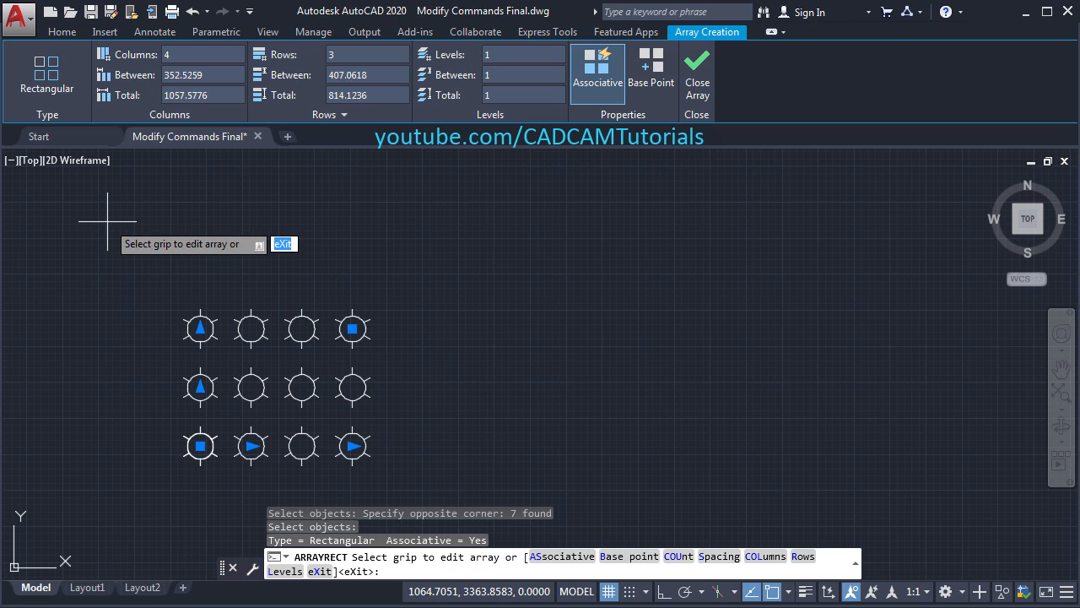
left_click(183, 56)
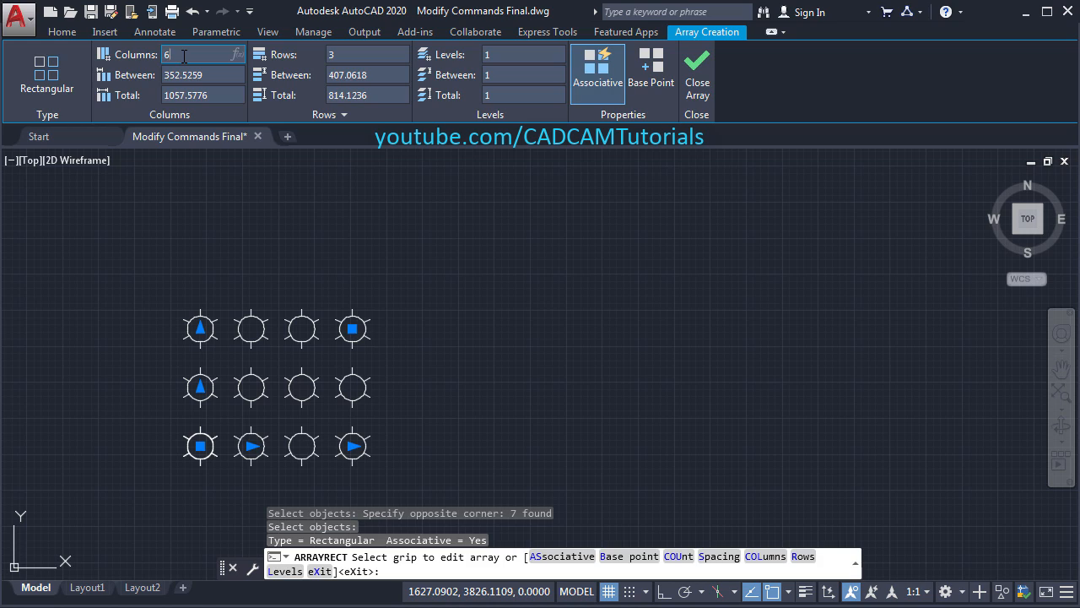
type("6")
key("Return")
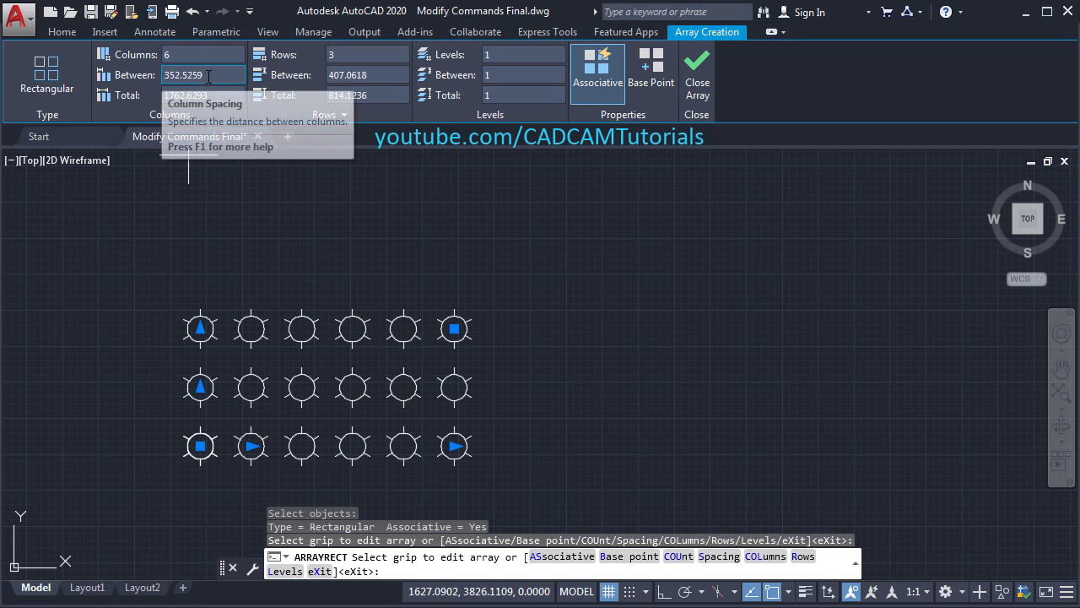
- Set the array's column spacing to 400, and set its total column distance to 2500
left_click(209, 76)
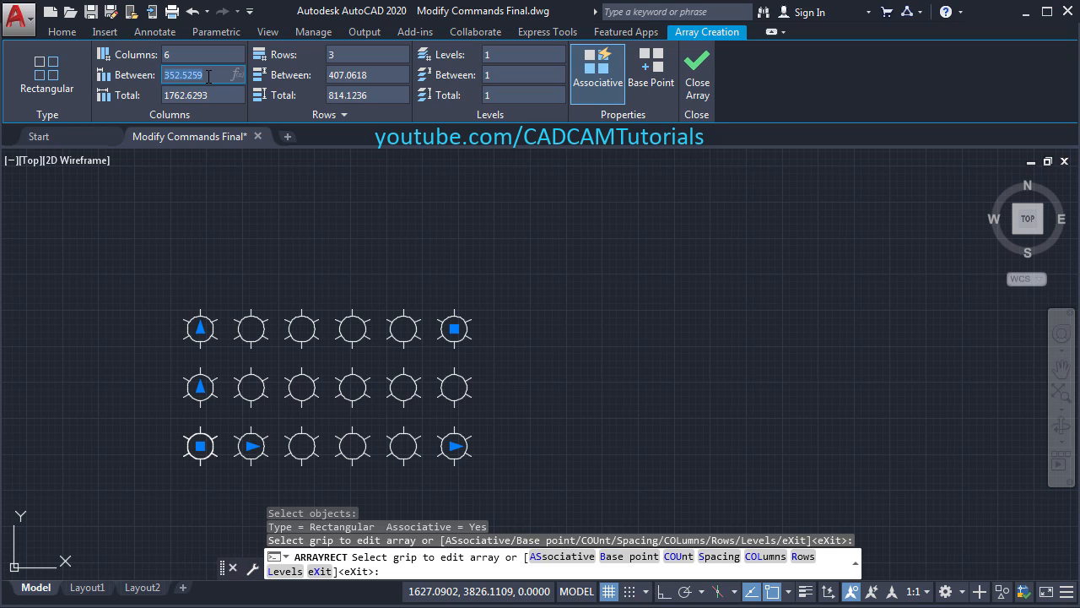
key("Return")
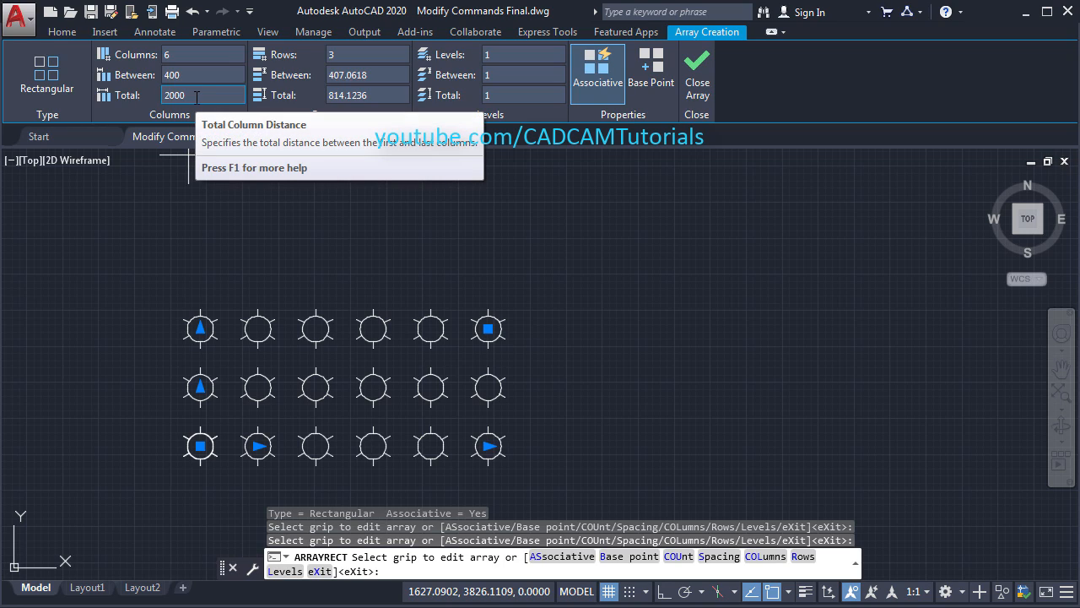
left_click(195, 97)
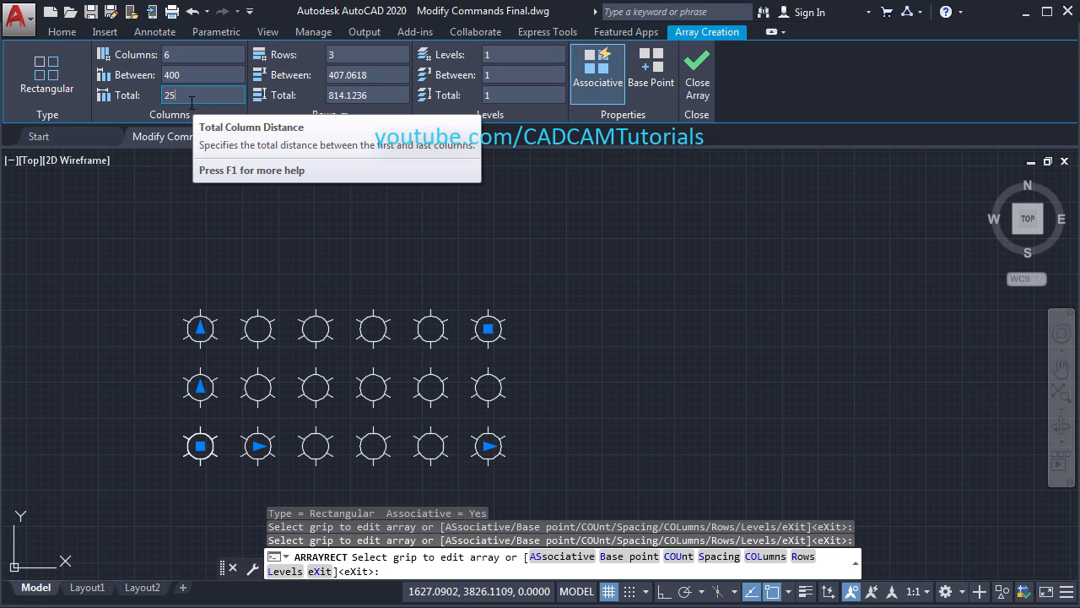
key("Return")
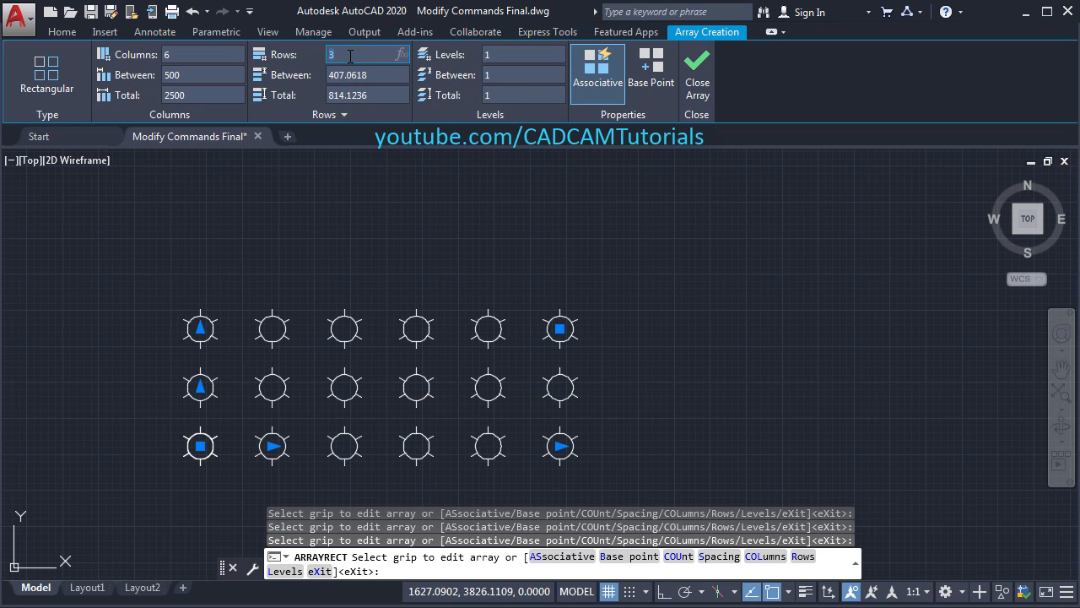
- Set the array to 4 rows with a row spacing of 400 and finish the array
key("Return")
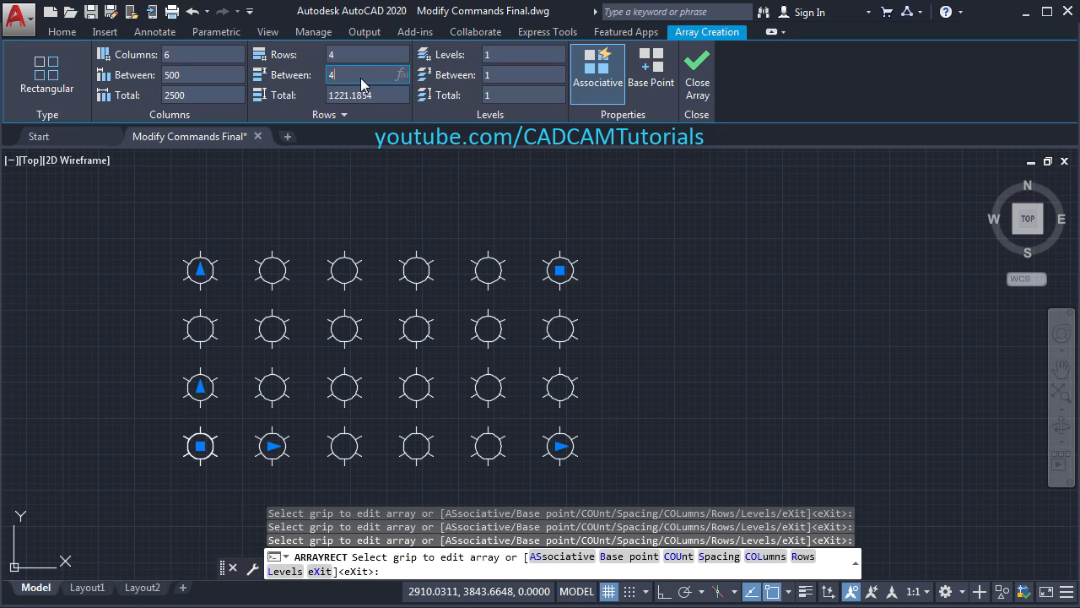
type("00")
key("Return")
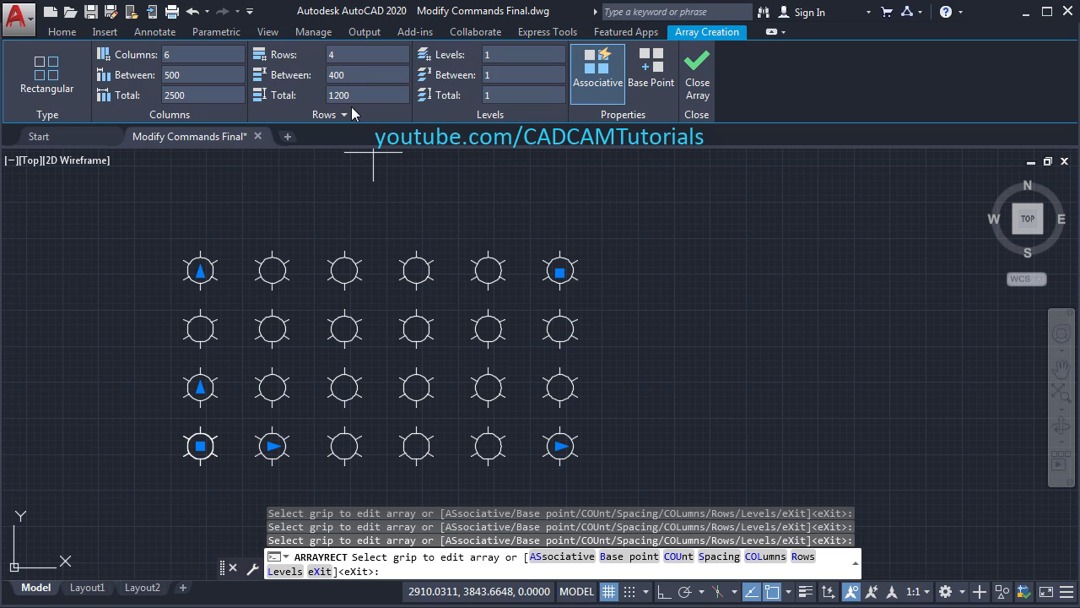
left_click(340, 95)
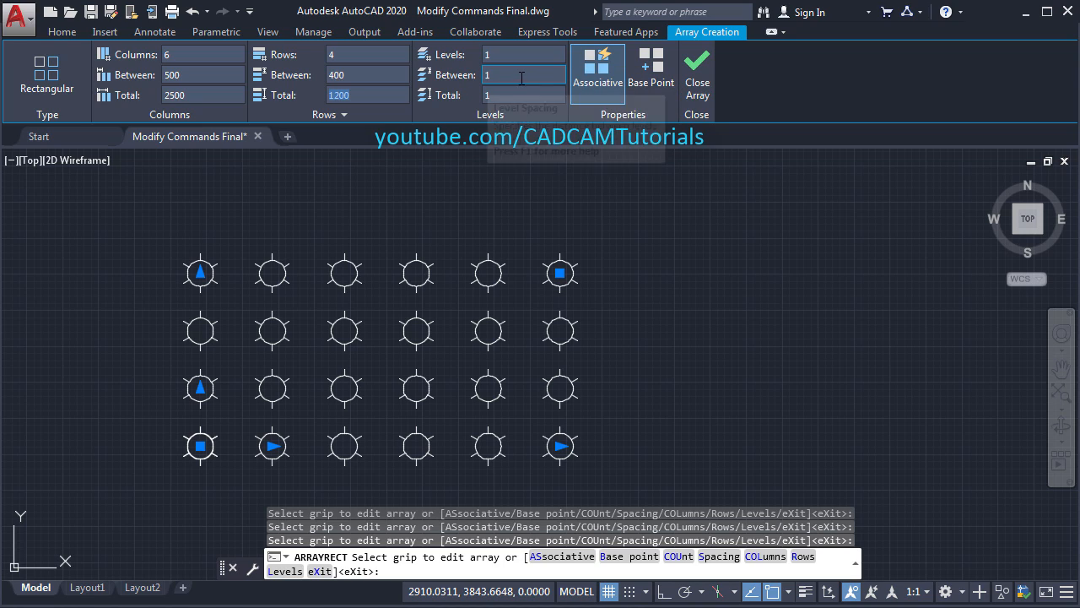
left_click(703, 92)
middle_click_drag(540, 382, 646, 366)
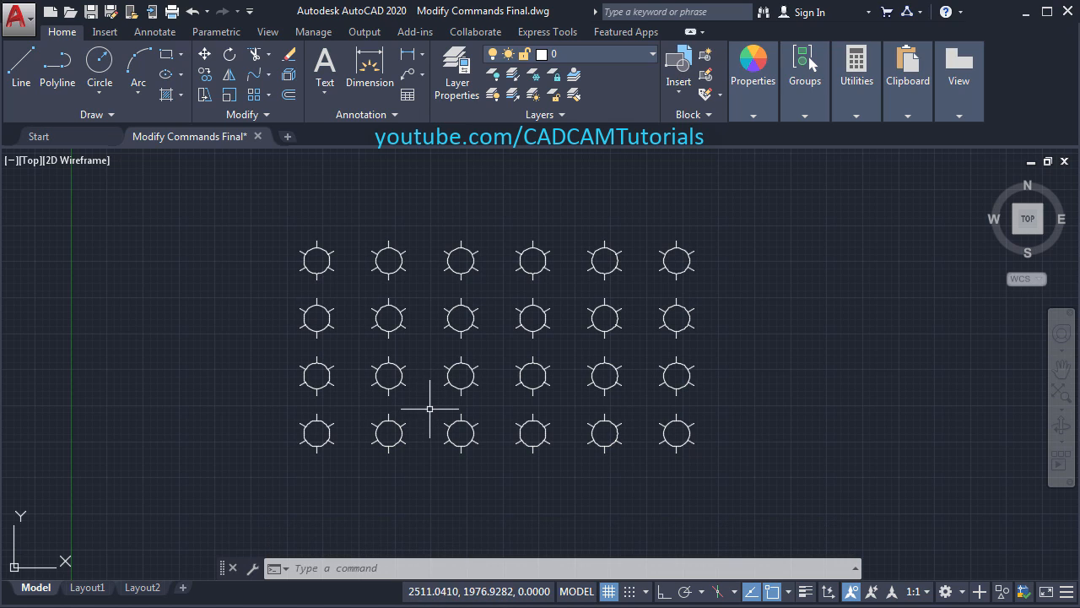
- Edit the finished array to have 5 columns and 5 rows, and close the array editing
left_click(527, 386)
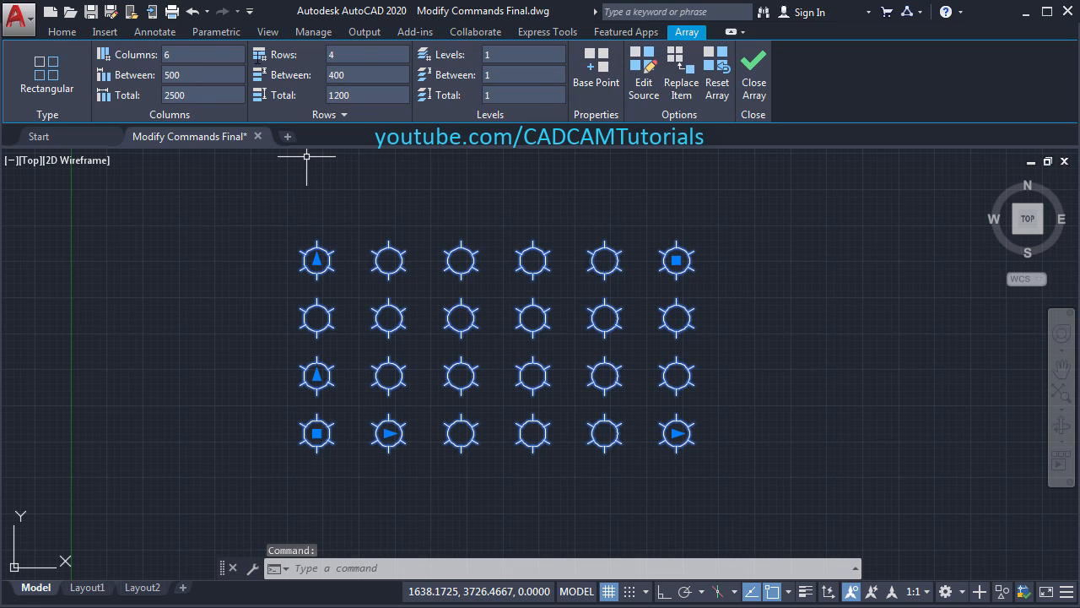
left_click(133, 55)
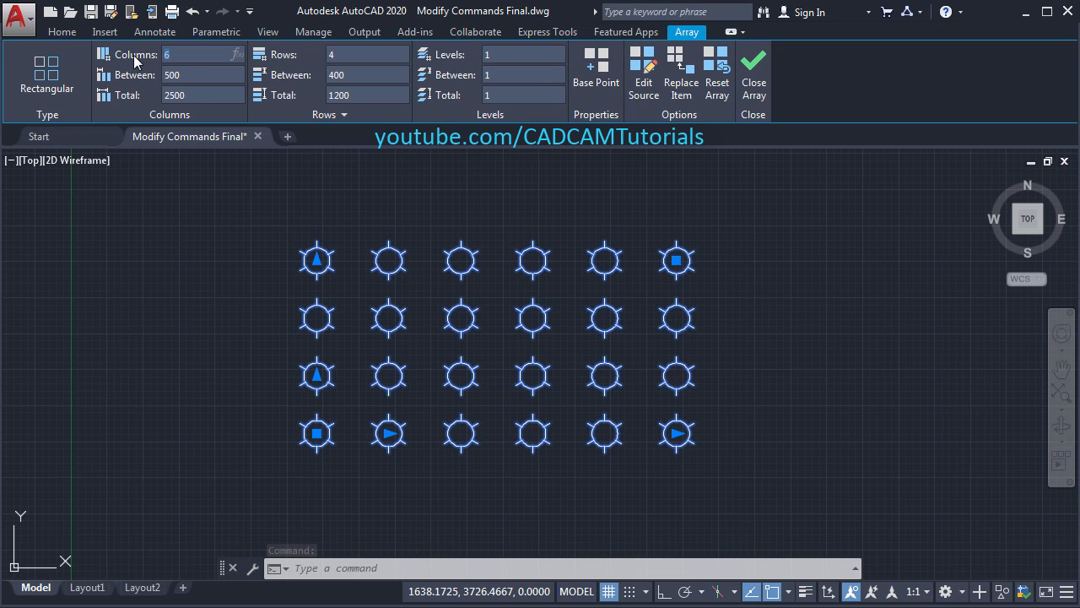
type("5")
key("Return")
left_click(341, 57)
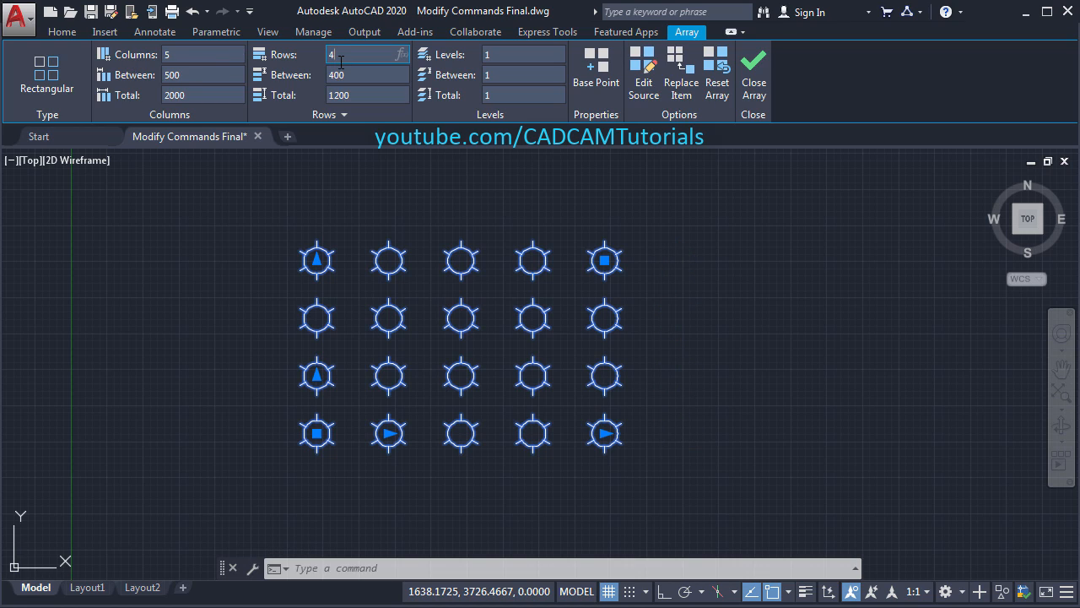
type("5")
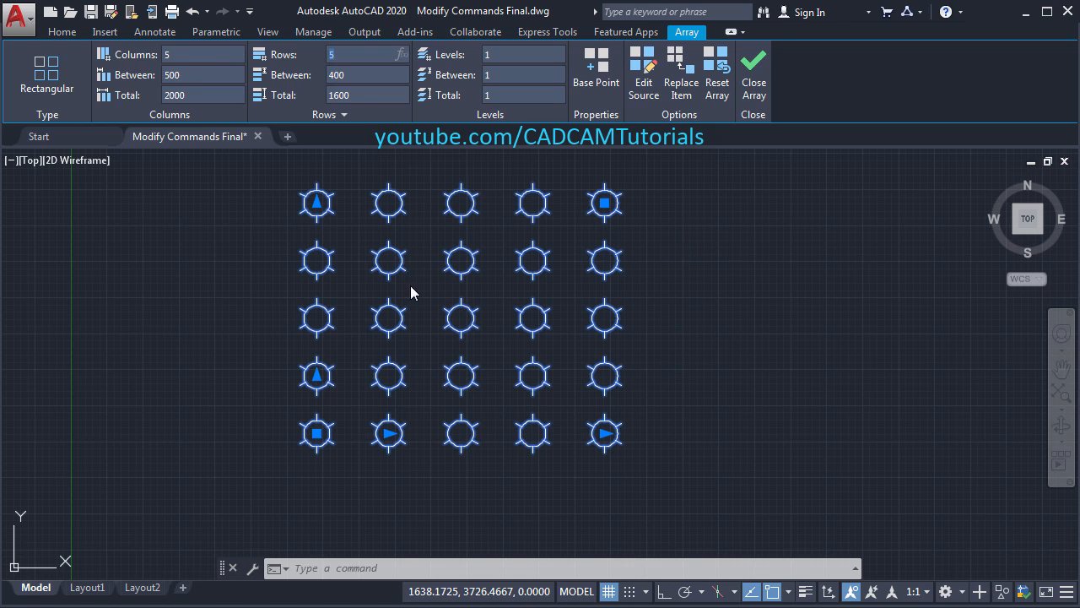
middle_click_drag(400, 330, 426, 363)
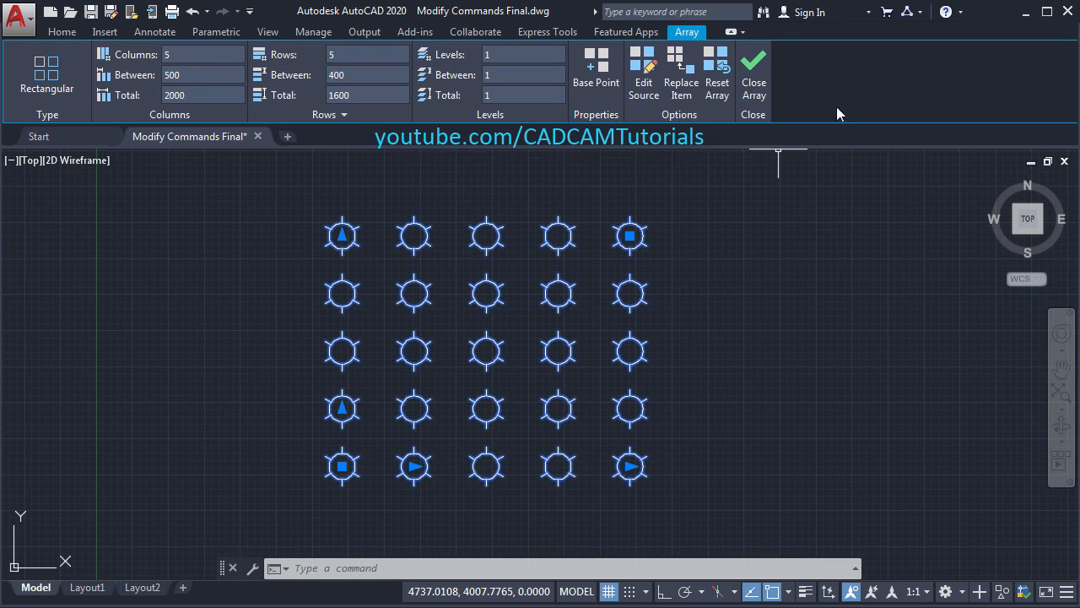
left_click(760, 88)
mouse_move(639, 351)
middle_mouse_down()
mouse_move(600, 317)
mouse_move(650, 349)
middle_mouse_up()
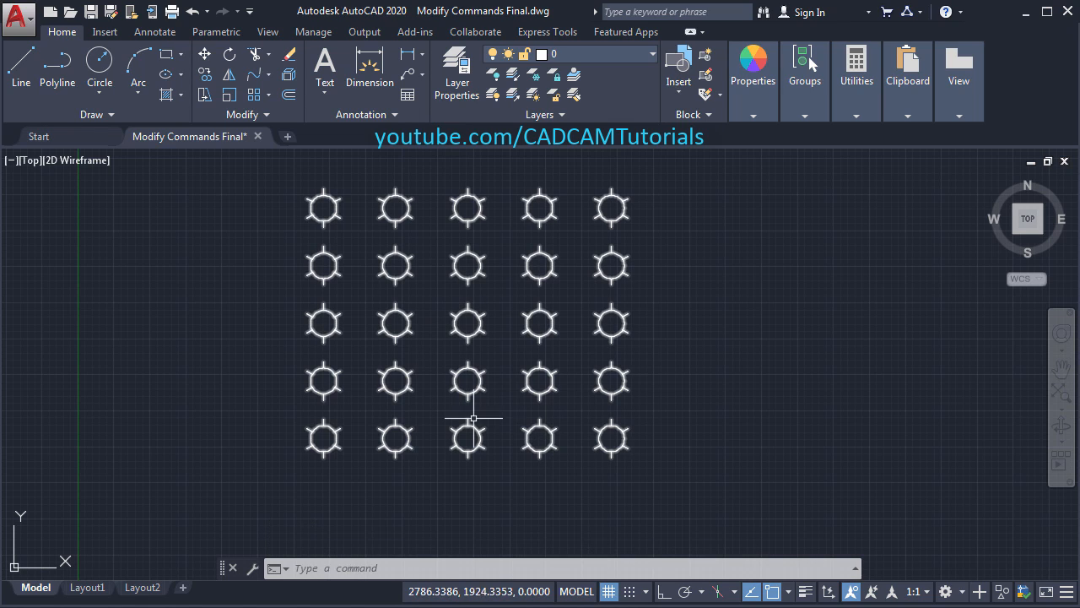
- Draw a circle with a radius of about 110 in the empty area to the right of the array
middle_click_drag(622, 438, 589, 411)
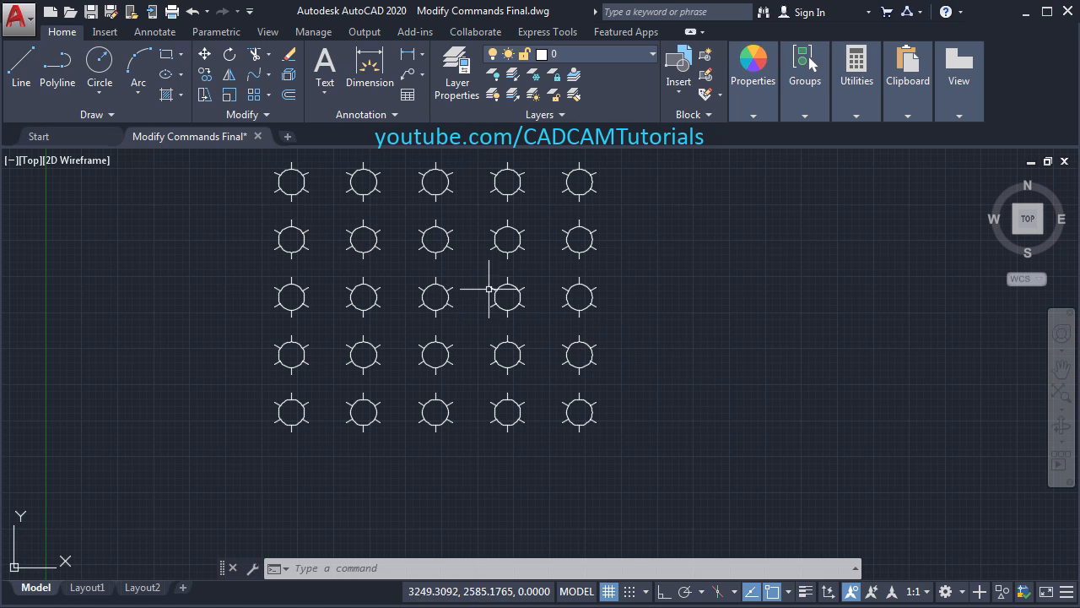
left_click(100, 66)
left_click(706, 350)
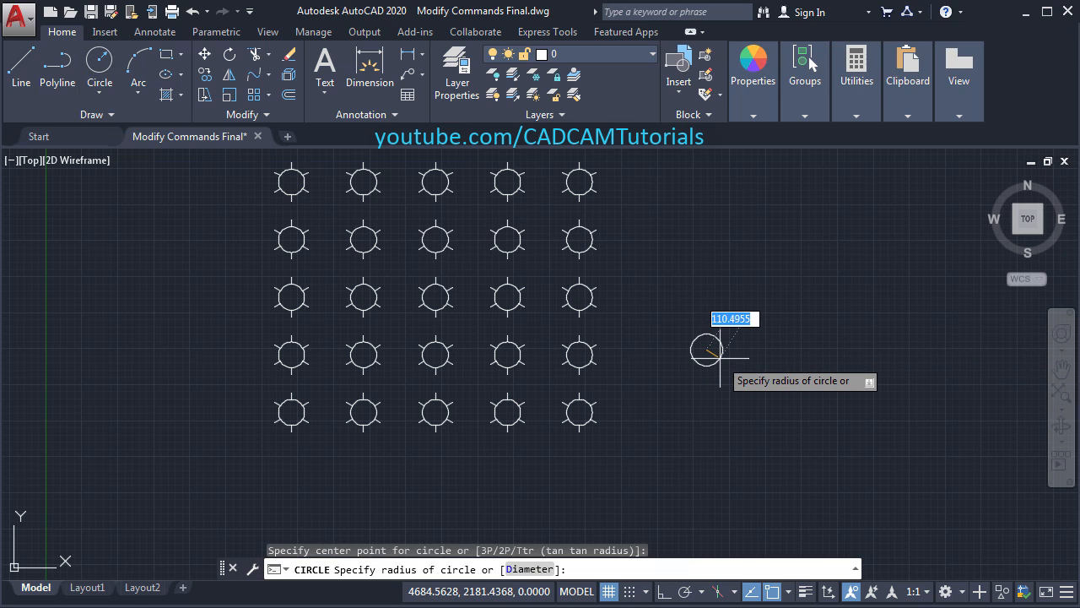
left_click(720, 358)
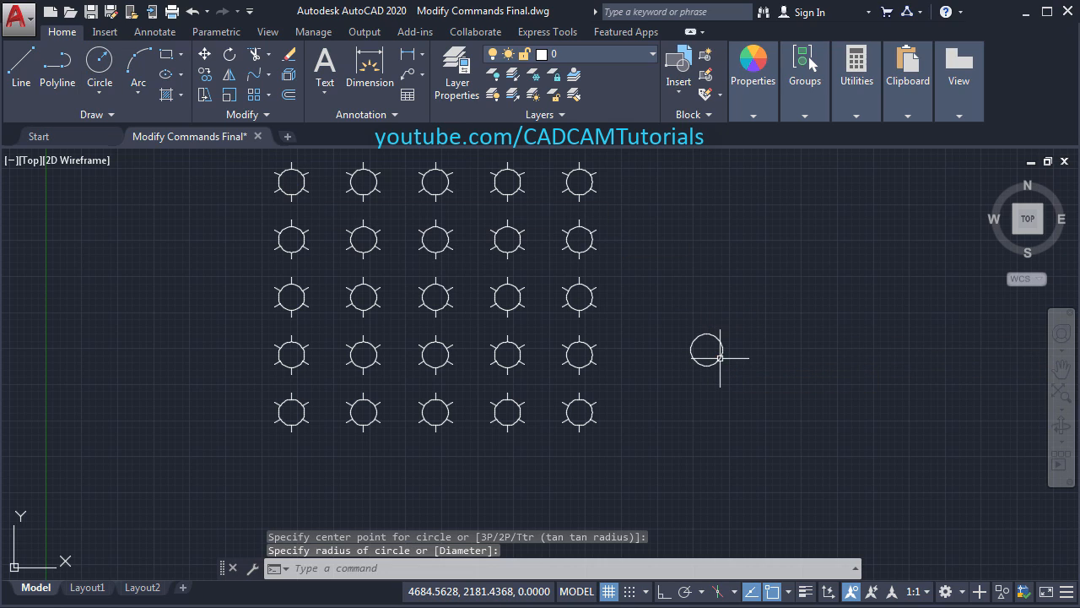
- Start replacing items in the rectangular array, using the separate circle as the replacement object and its center as the base point
left_click(498, 374)
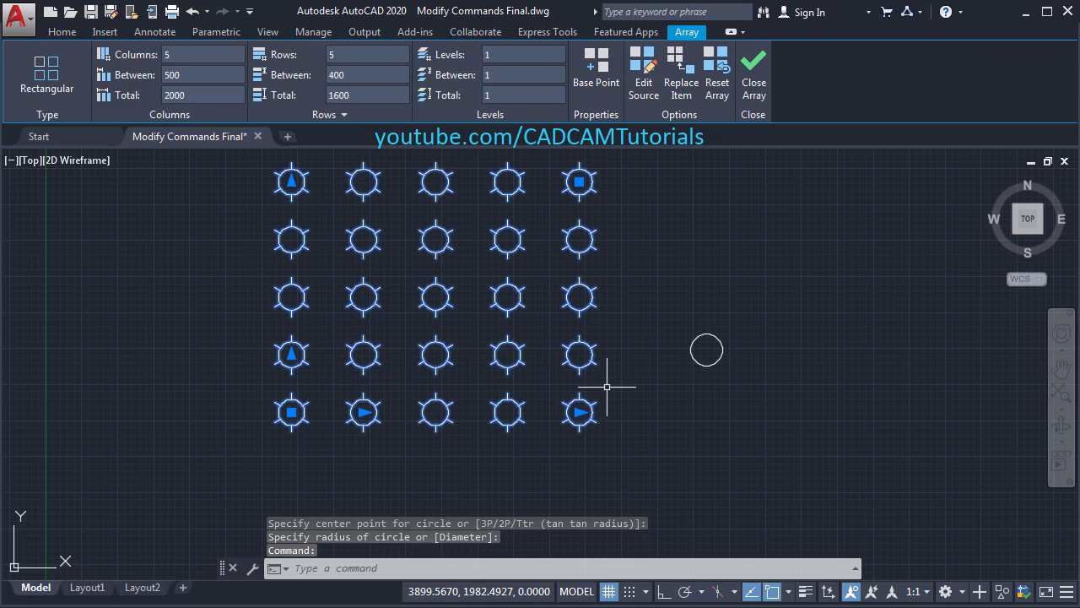
left_click(682, 94)
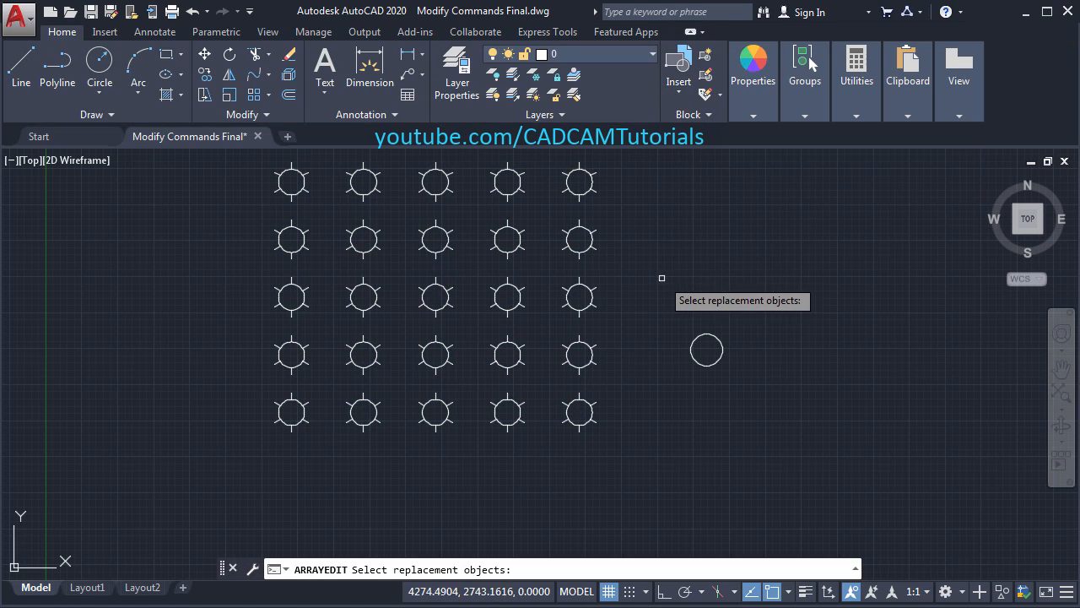
left_click(718, 338)
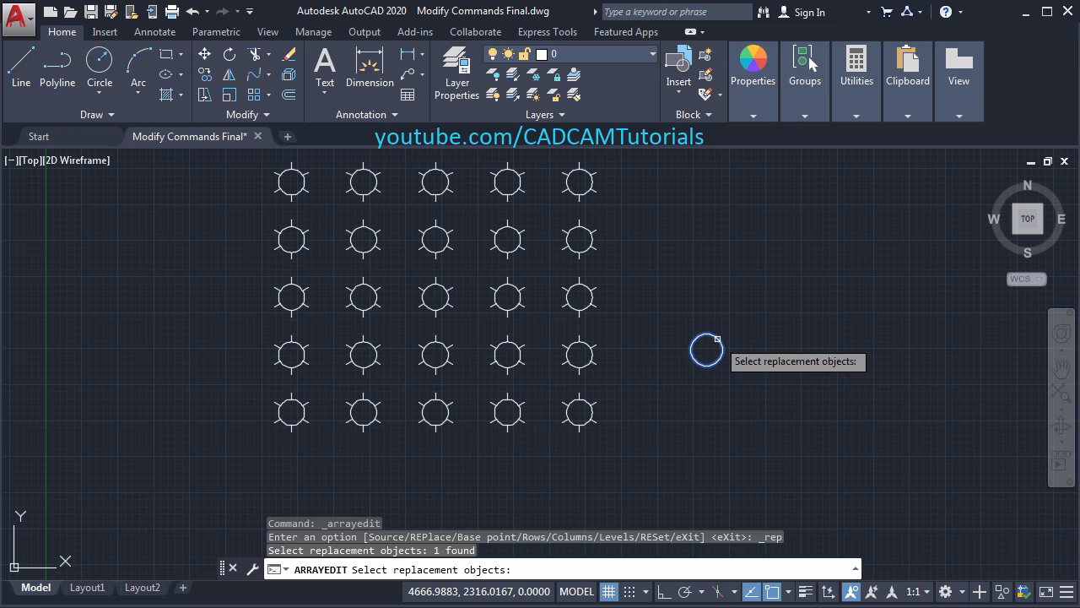
key("Return")
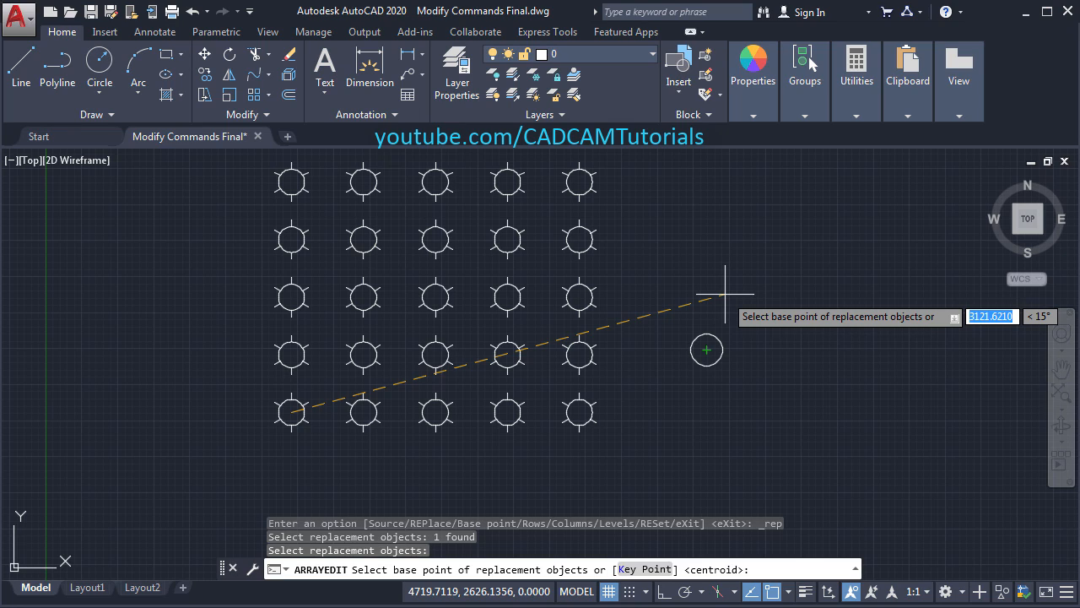
left_click(707, 350)
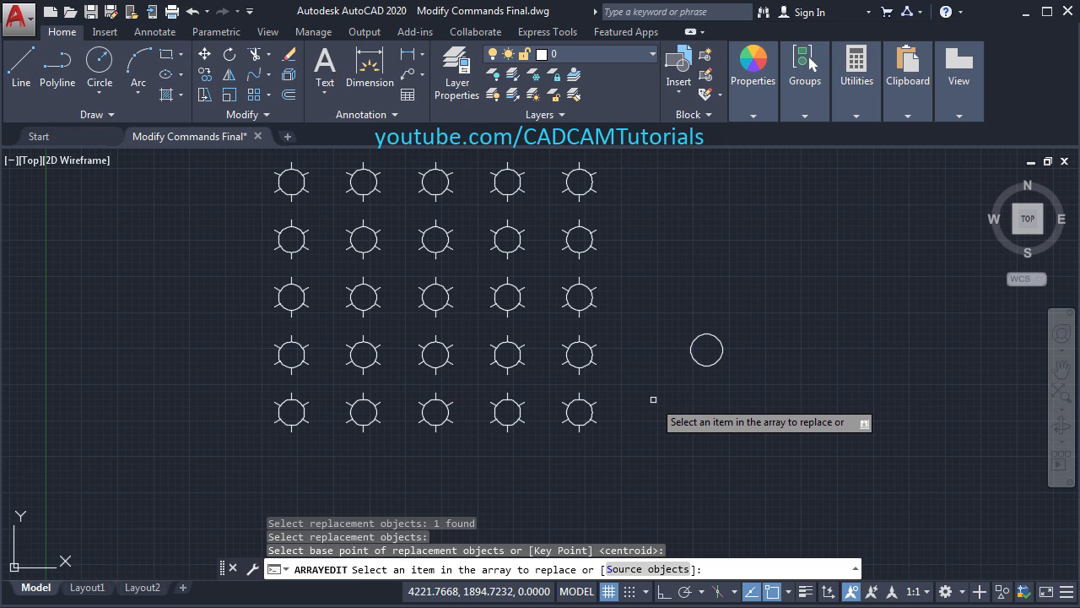
- Replace the four array items in columns 3 and 4 of the second and third rows from the bottom, and finish editing the array
left_click(444, 342)
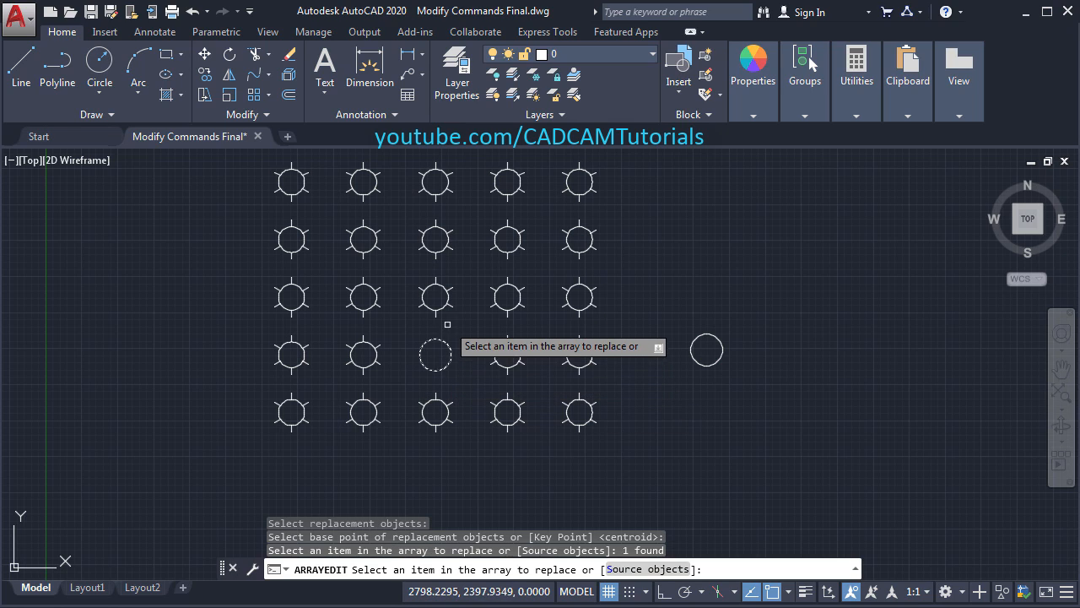
left_click(444, 307)
left_click(500, 307)
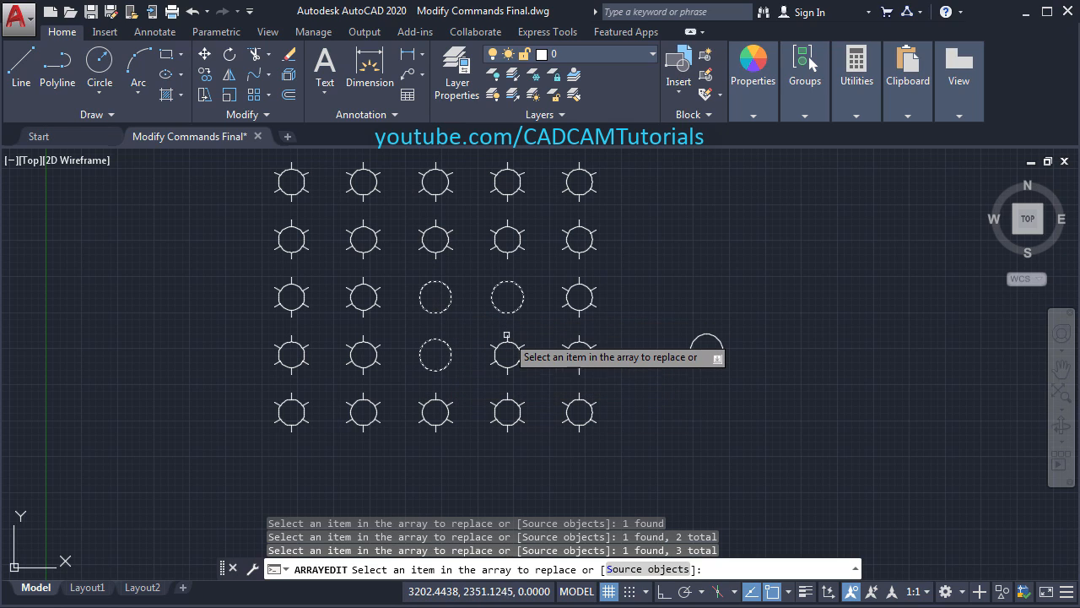
left_click(506, 335)
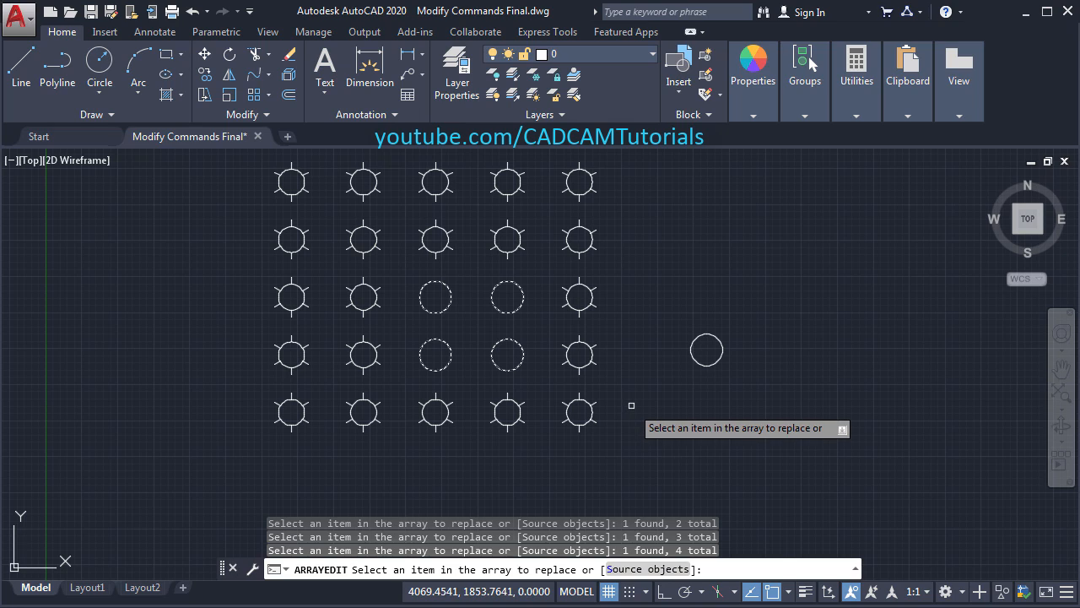
key("Return")
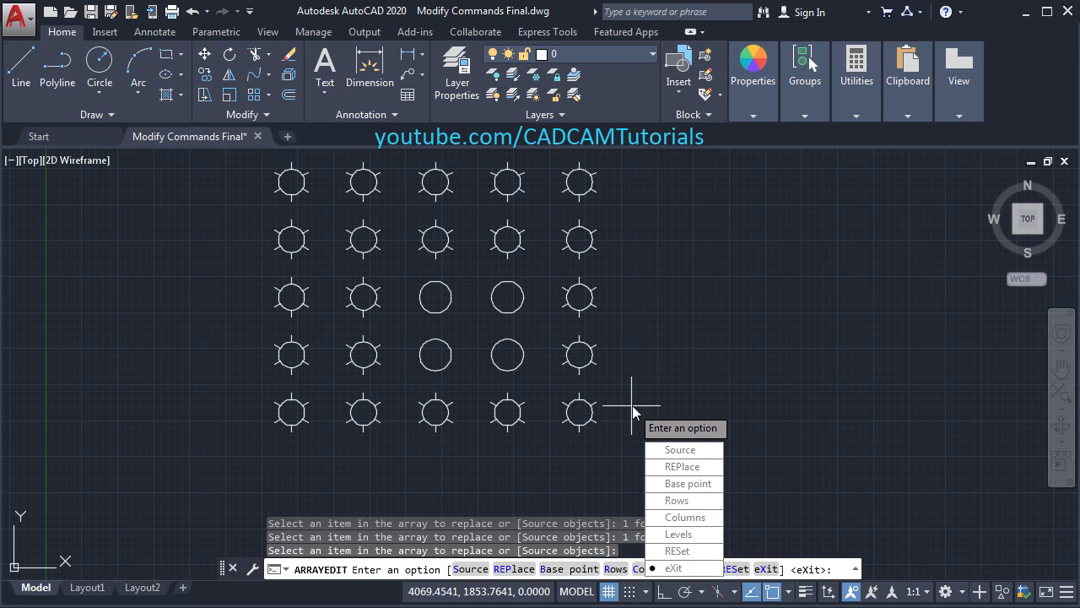
key("Return")
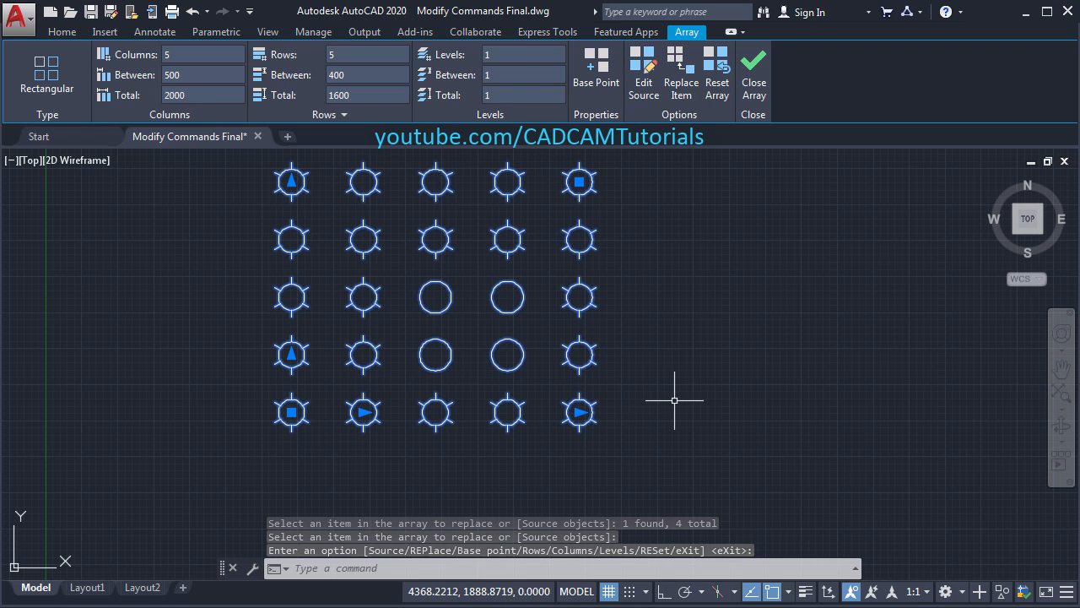
key("Escape")
- Select the rectangular array and open its column spacing for editing
mouse_move(675, 388)
middle_mouse_down()
mouse_move(680, 379)
mouse_move(714, 402)
middle_mouse_up()
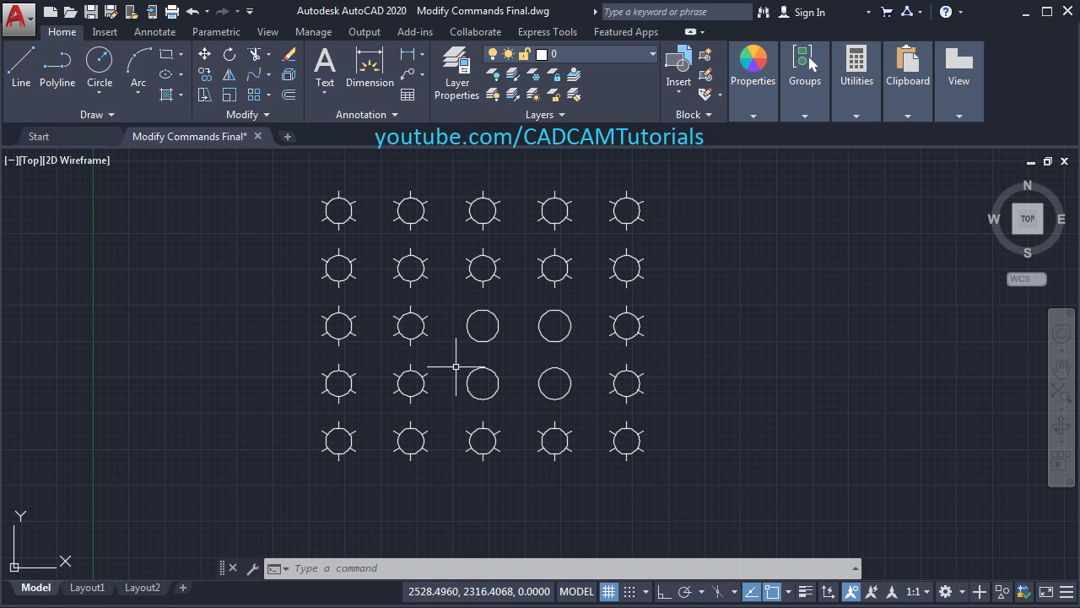
left_click(416, 335)
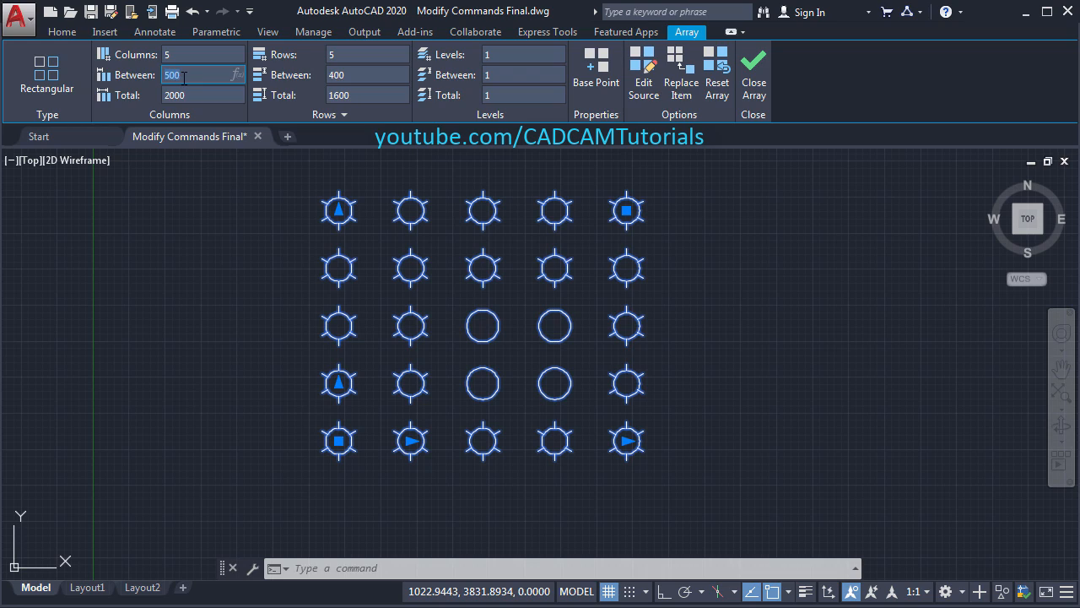
- Set the rectangular array's column spacing to -500 and row spacing to -400, and finish editing the array
type("-500")
key("Return")
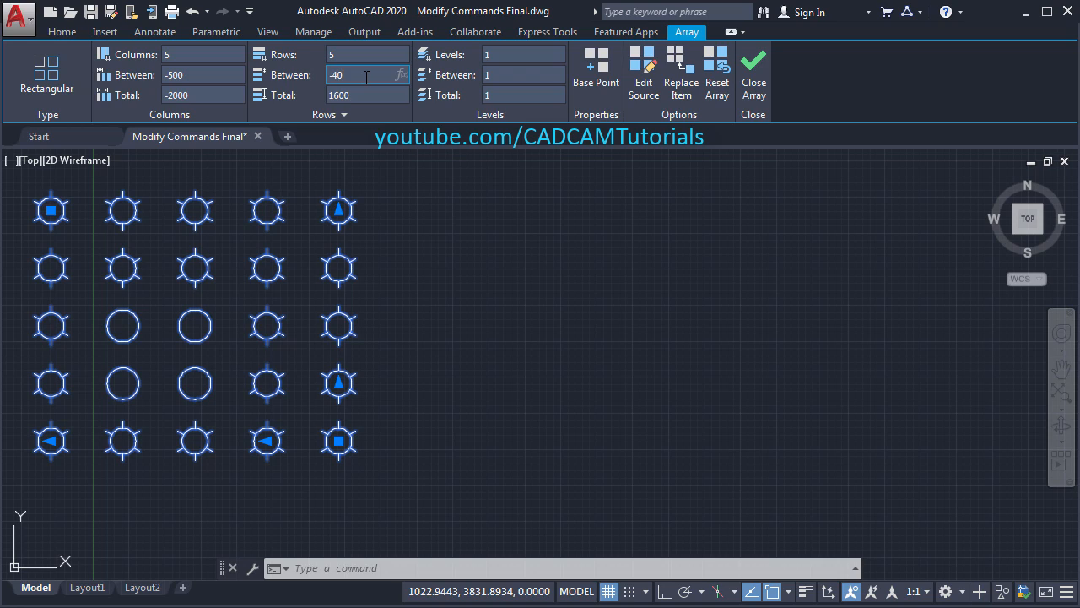
key("Return")
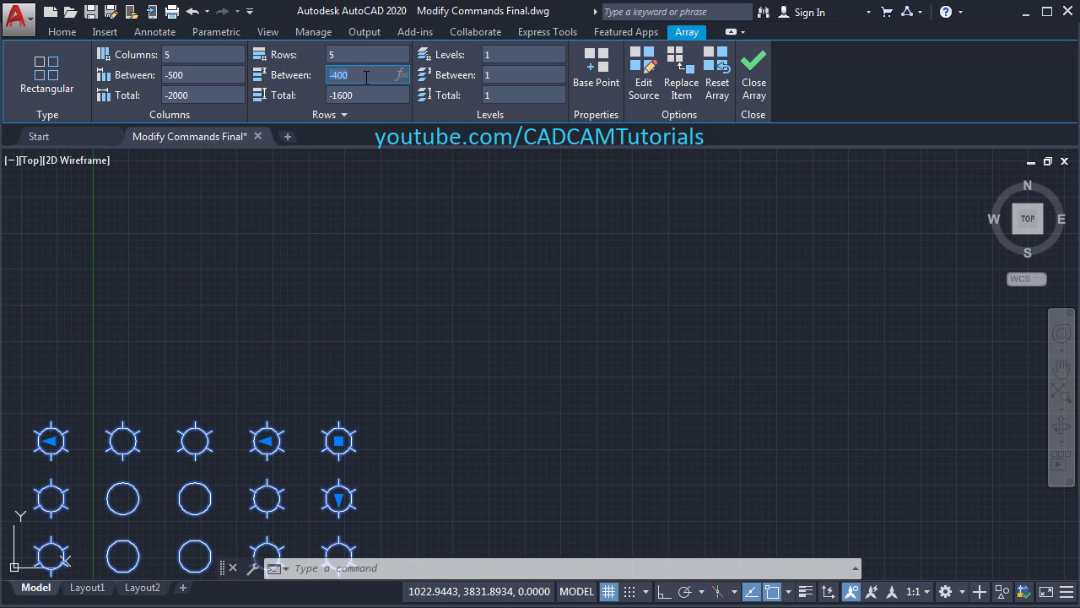
left_click(190, 76)
left_click(753, 83)
middle_click(555, 248)
middle_click(554, 248)
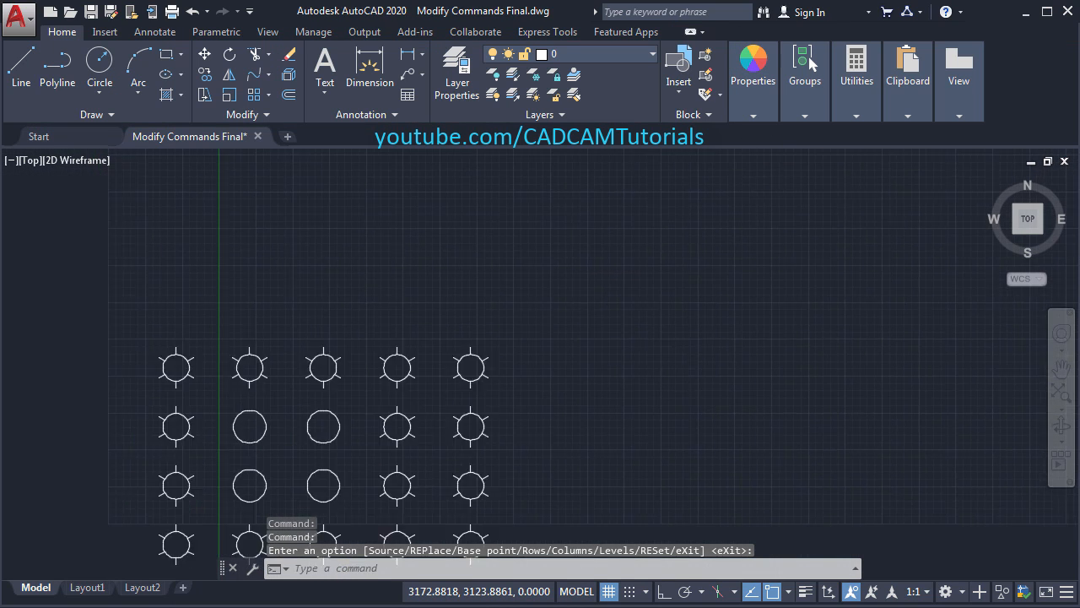
middle_click_drag(501, 347, 506, 337)
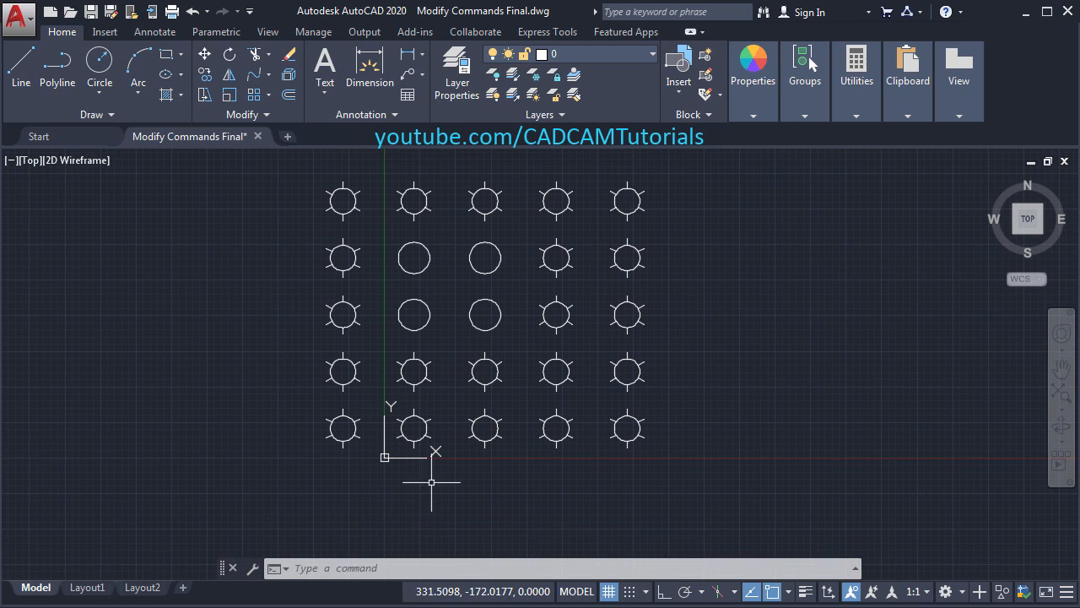
- Set the UCS icon to the Noorigin option with the UCSICON command
type("u")
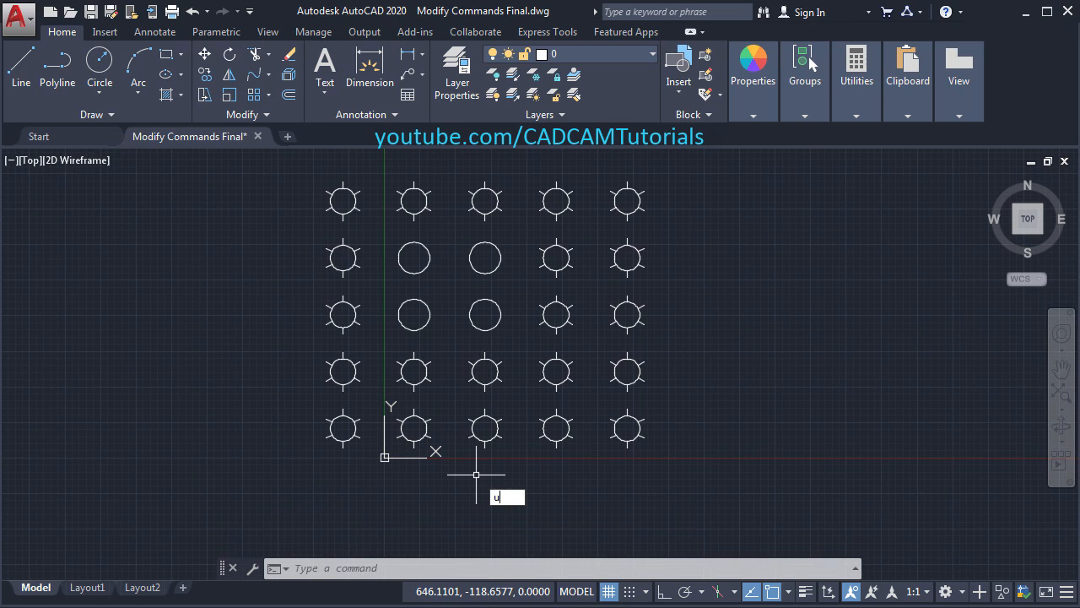
type("csi")
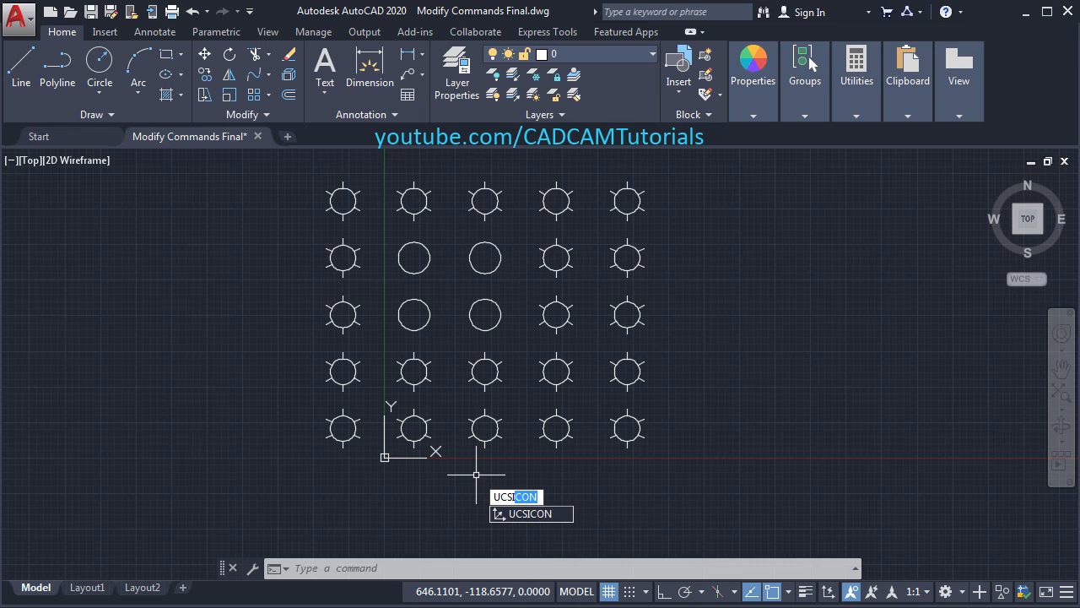
key("Return")
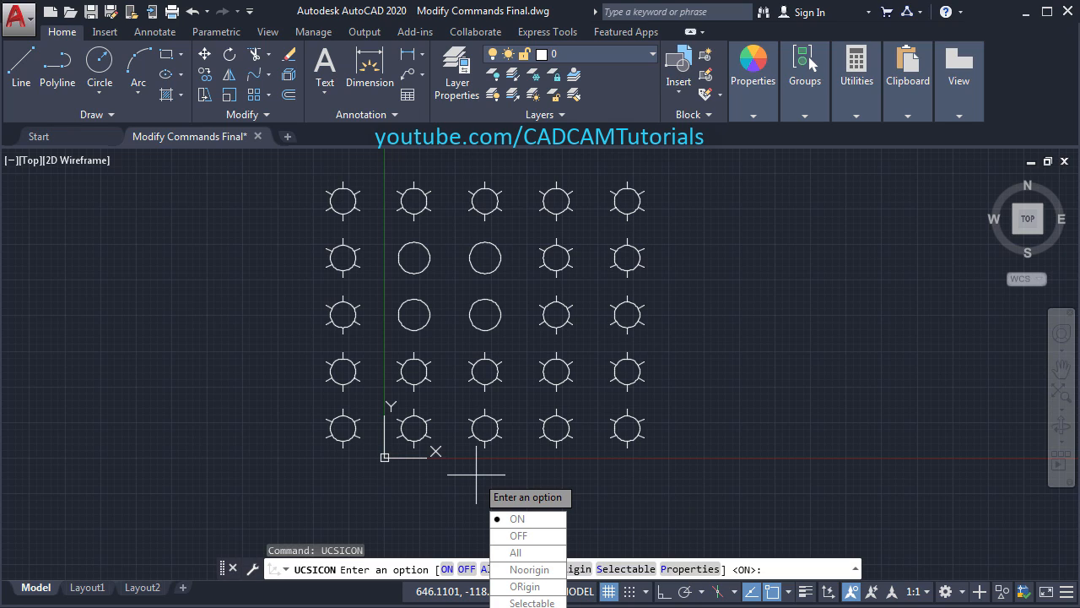
left_click(529, 569)
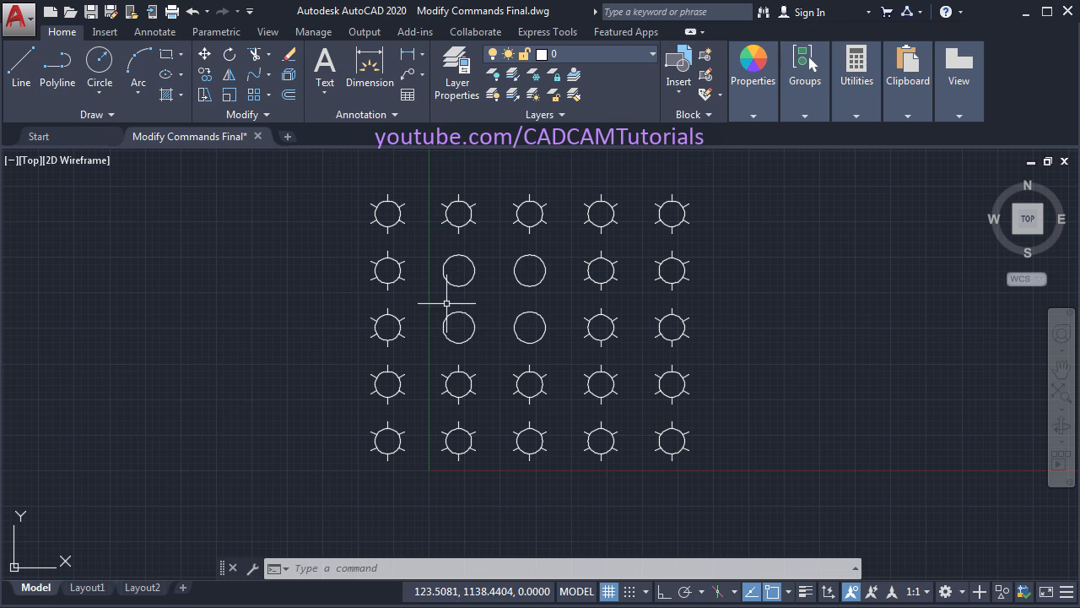
- Reset the array to restore its replaced items to the original source object, and finish editing the array
left_click(525, 376)
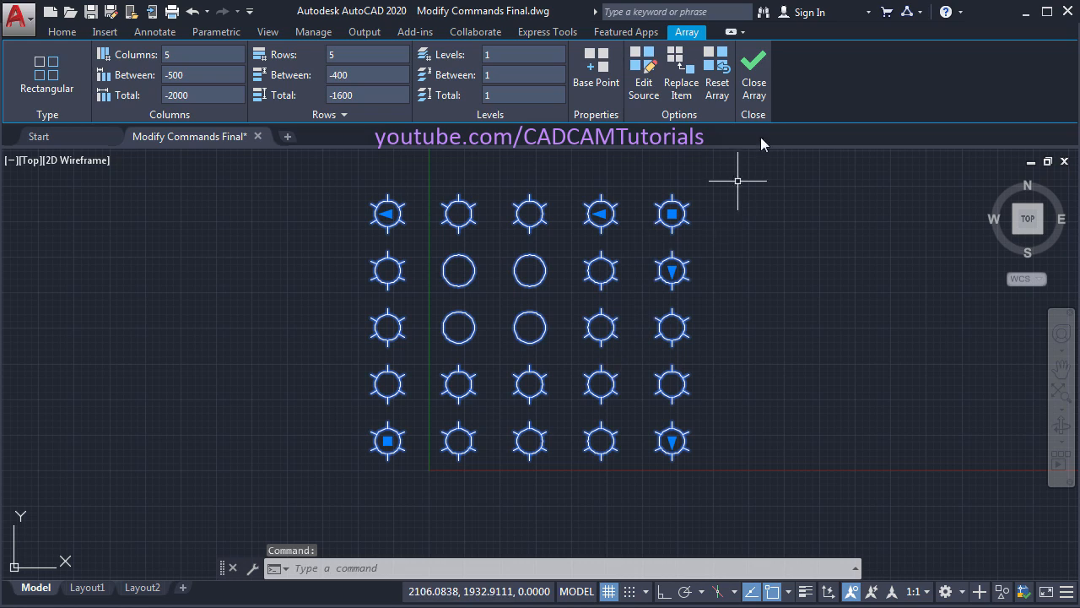
left_click(717, 89)
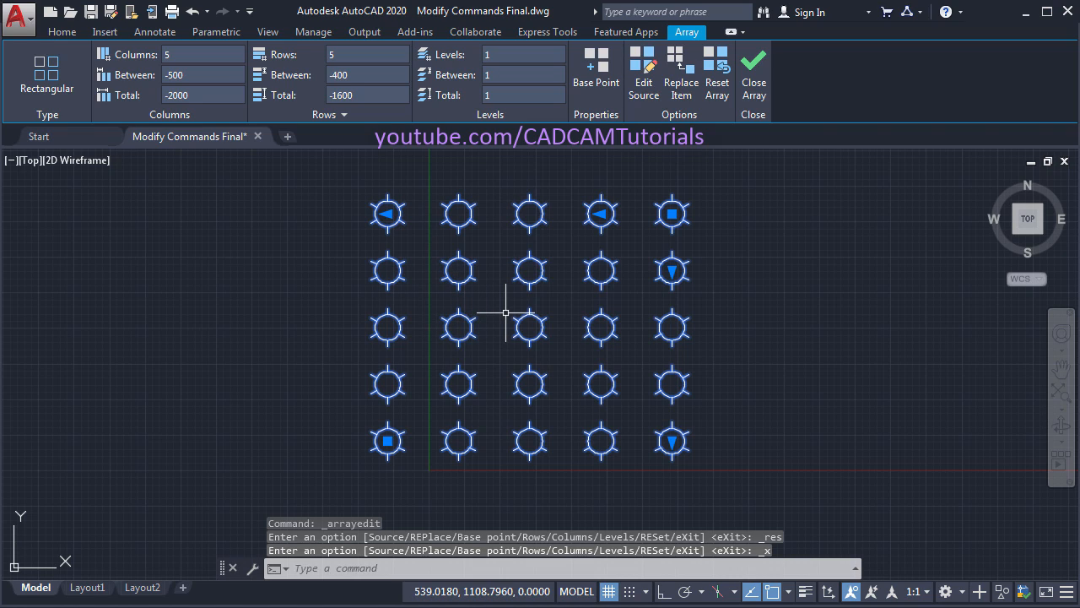
left_click(753, 91)
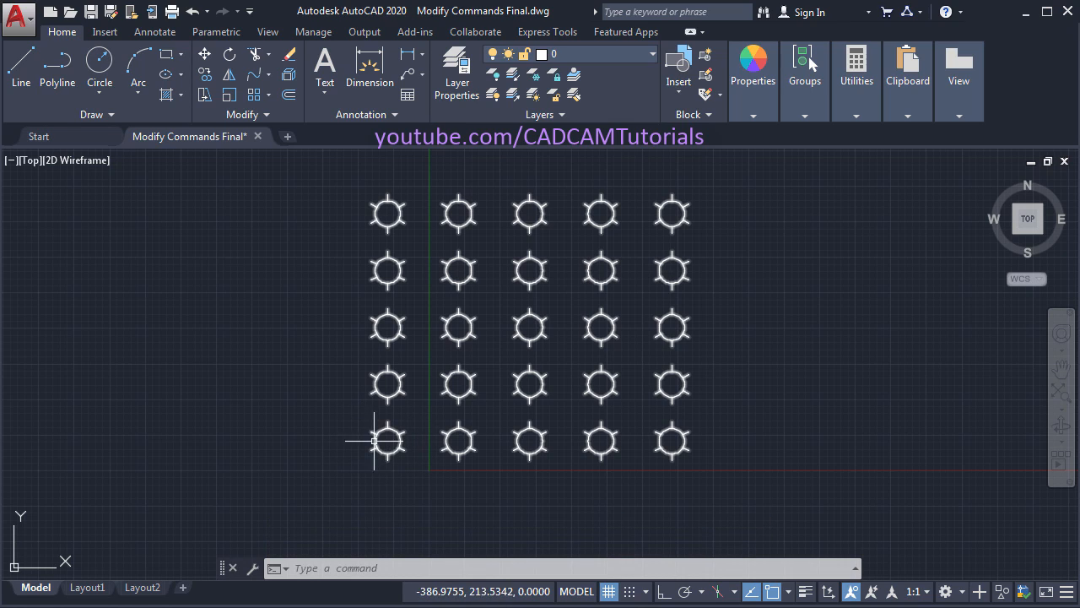
- Open the array's source objects for editing, using the lower-left item of the array
left_click(465, 392)
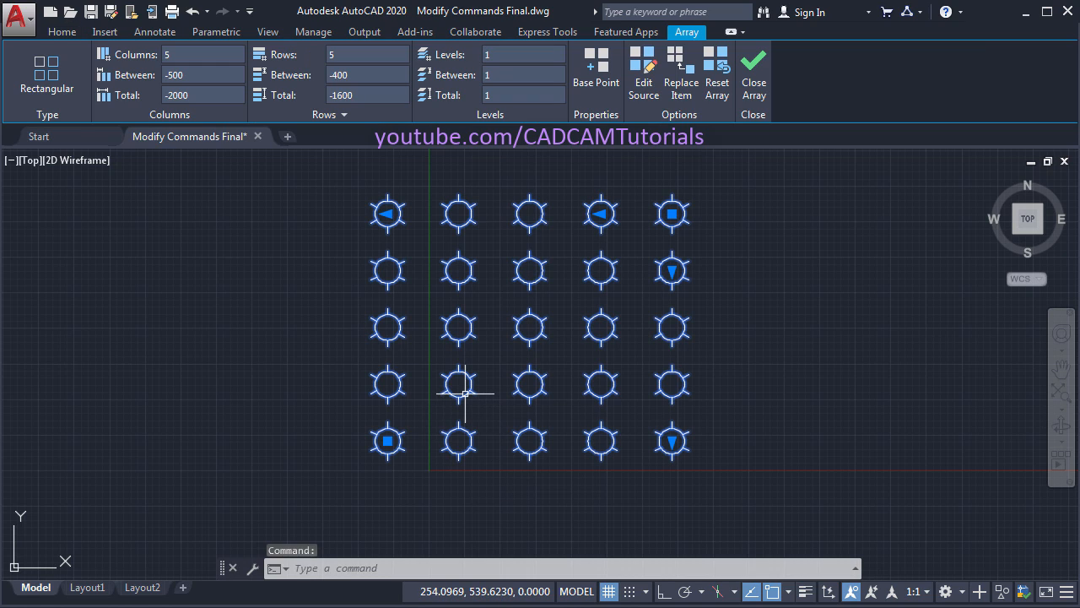
left_click(646, 82)
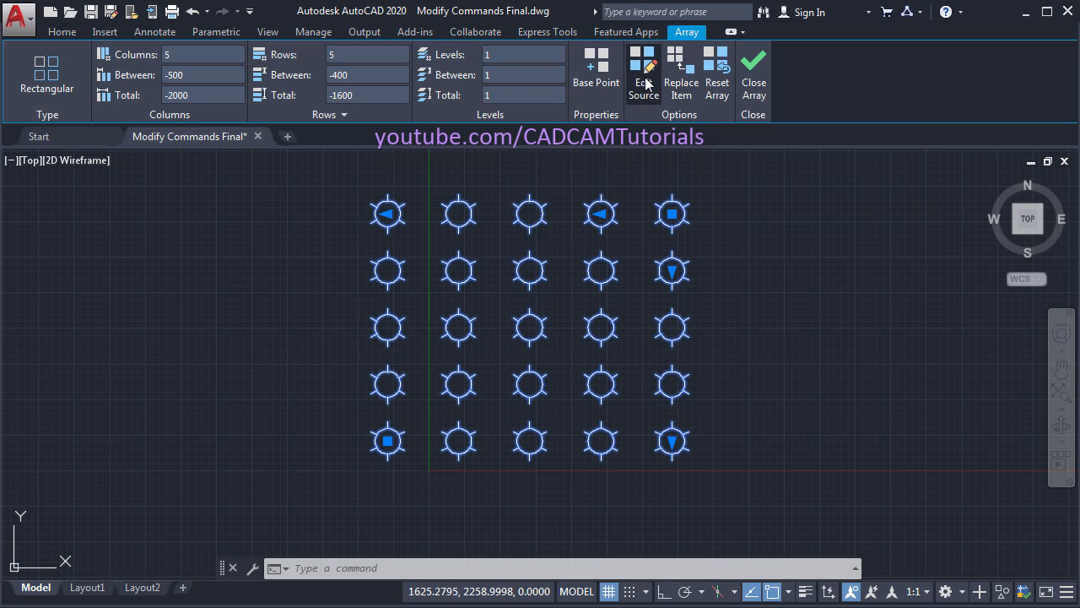
left_click(391, 453)
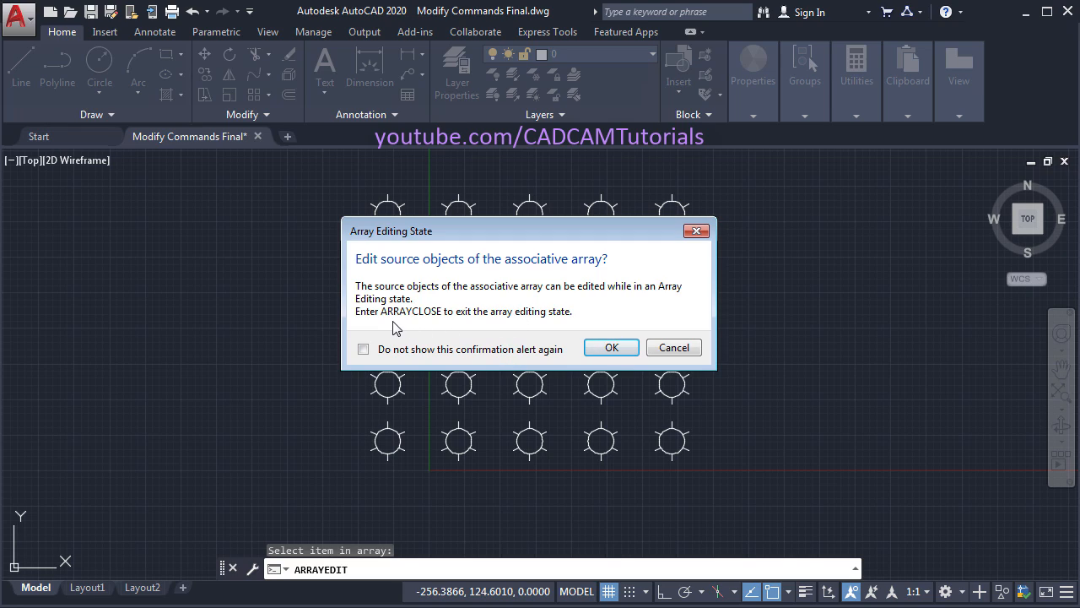
left_click(612, 347)
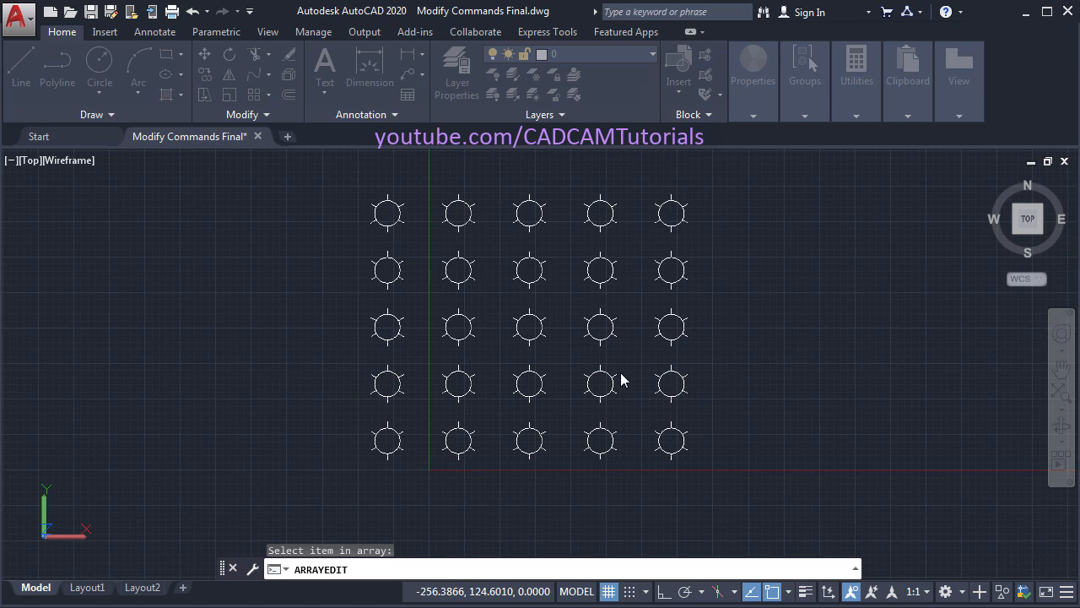
mouse_move(1000, 116)
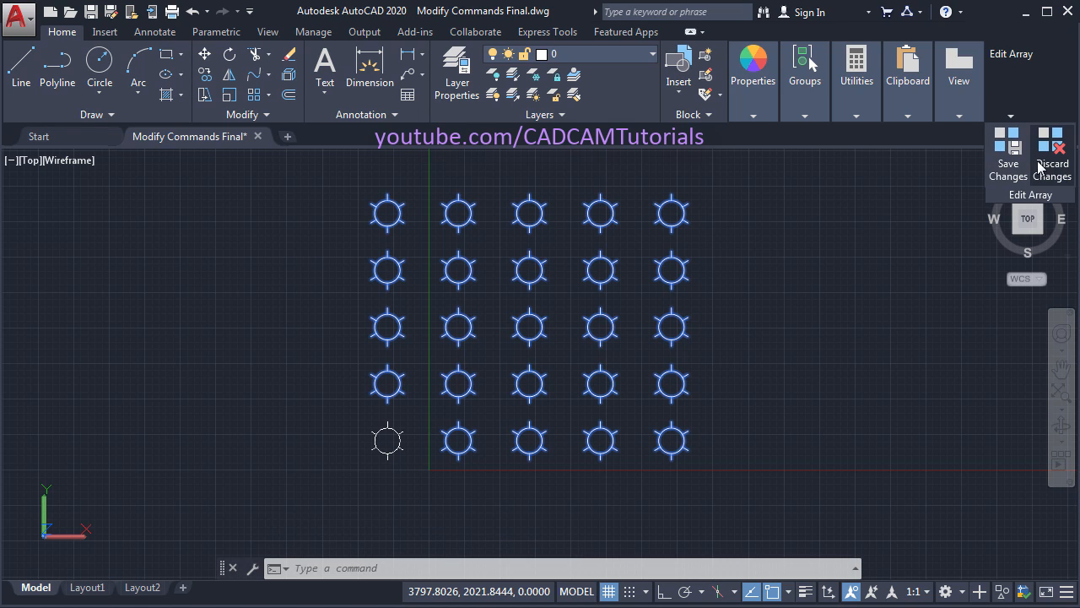
- Draw a smaller concentric circle inside the circle of the lower-left source item
scroll(388, 498, "up", 5)
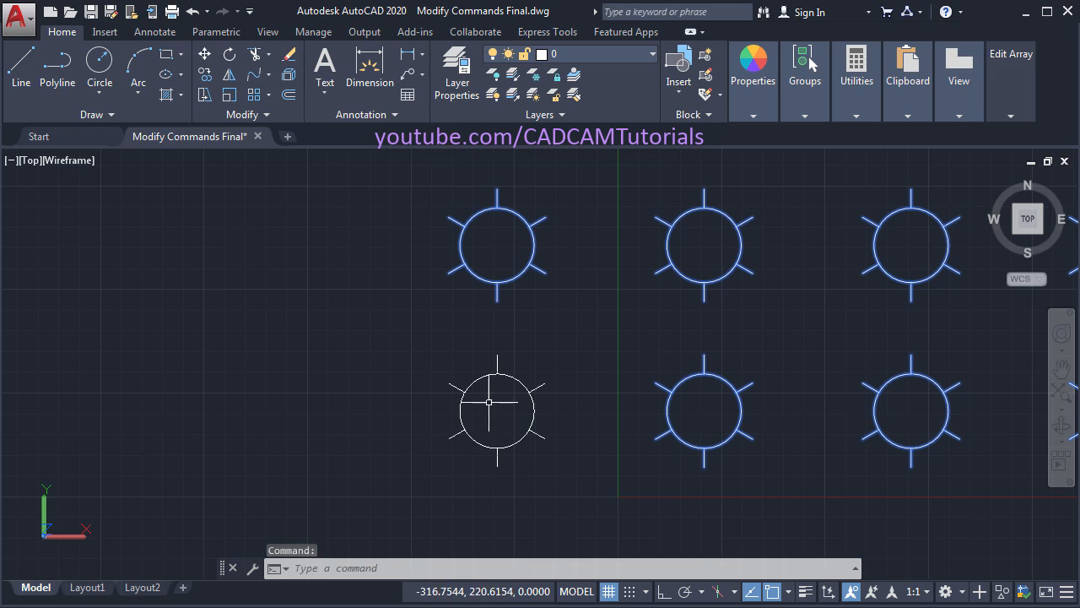
type("c")
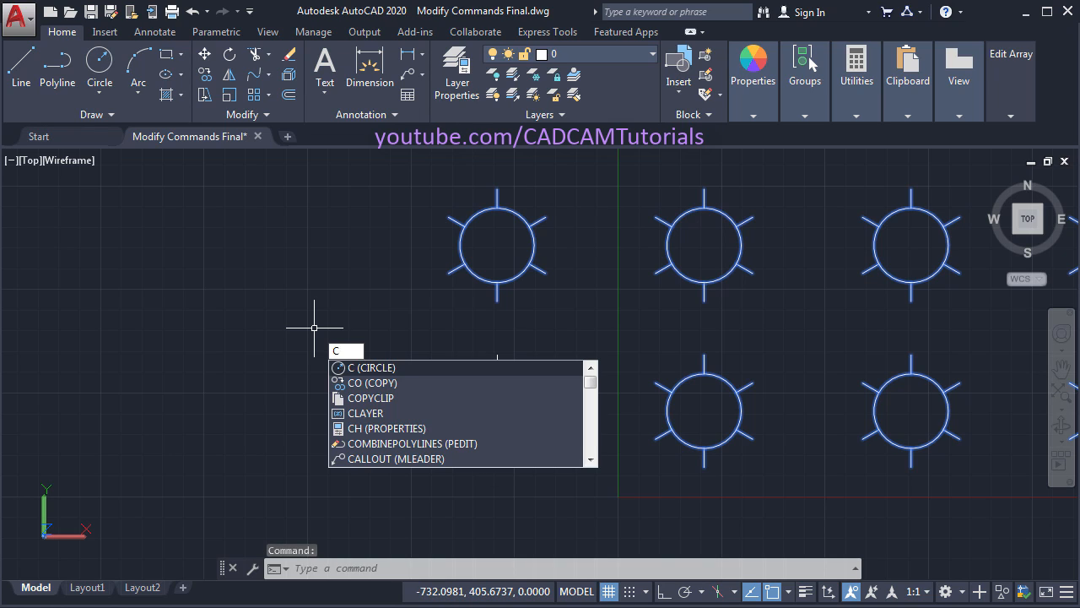
key("Return")
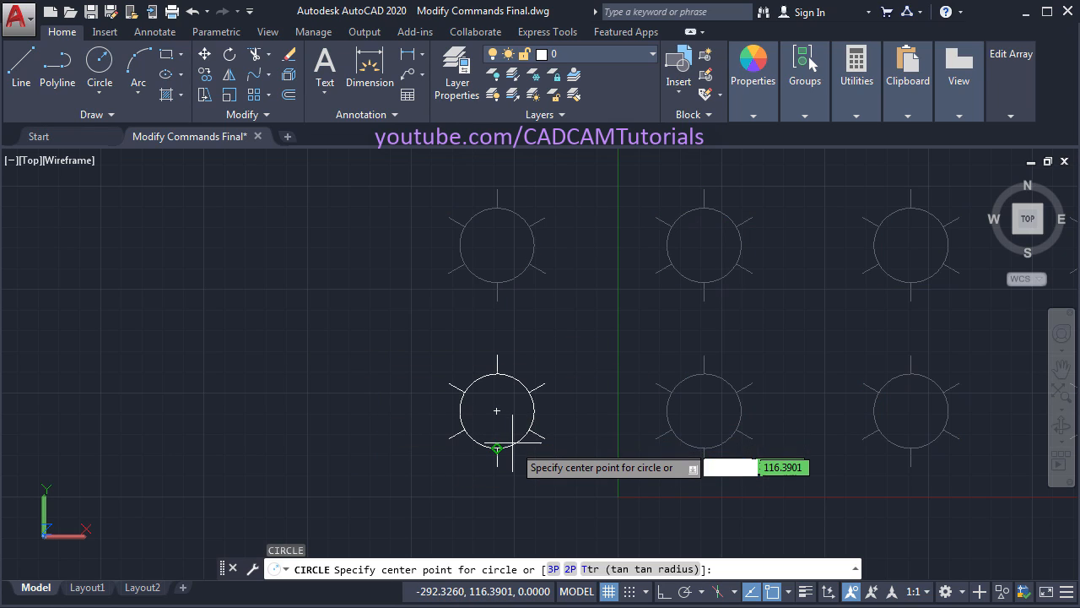
left_click(497, 411)
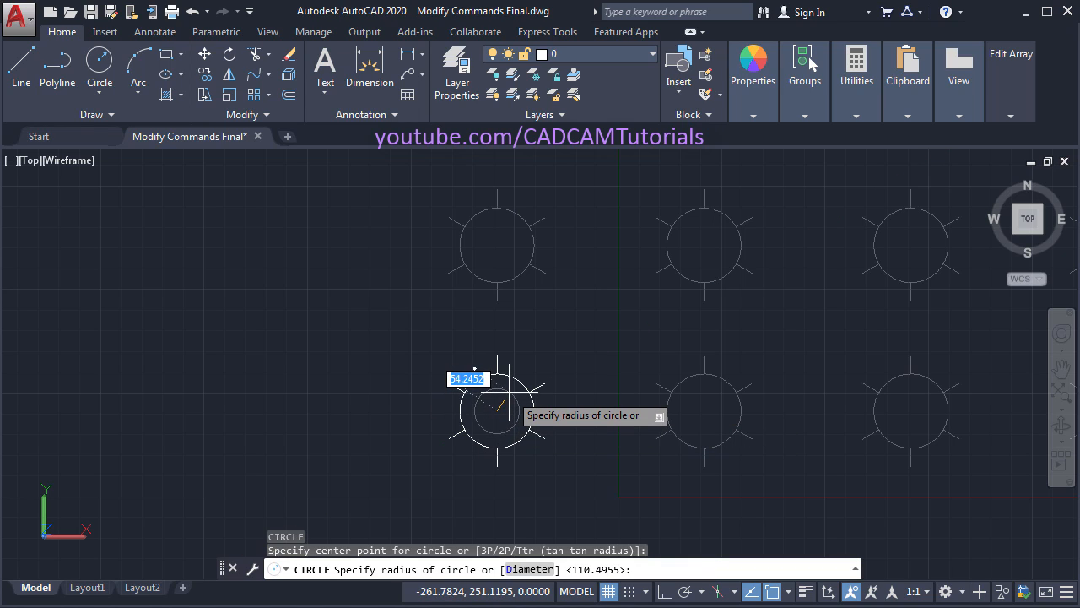
left_click(510, 391)
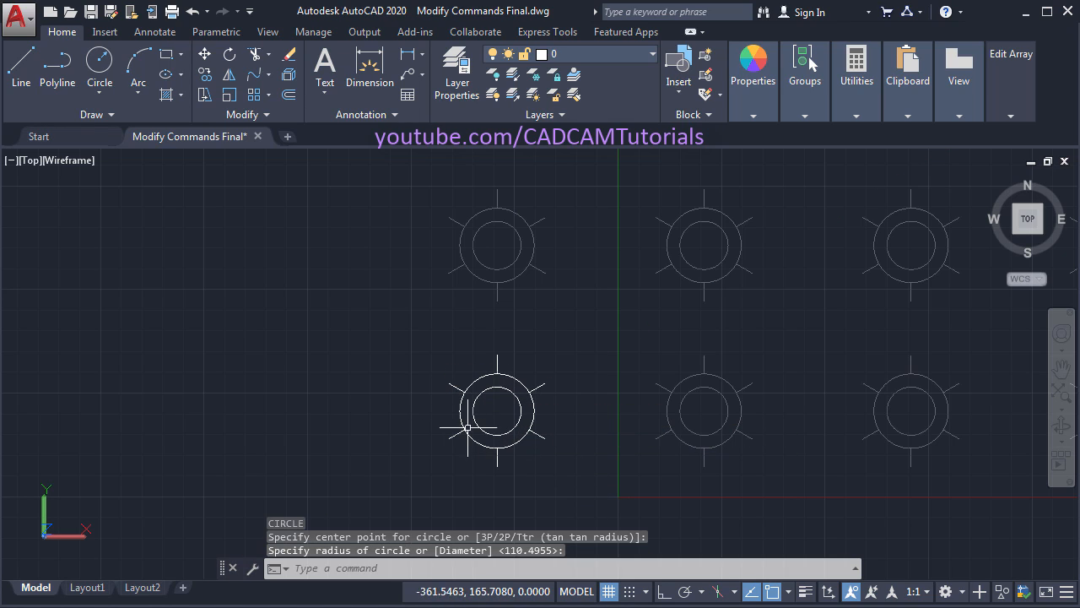
- Save the changes to the array's source objects and leave the array editing state
scroll(414, 397, "down", 2)
middle_click_drag(646, 333, 590, 382)
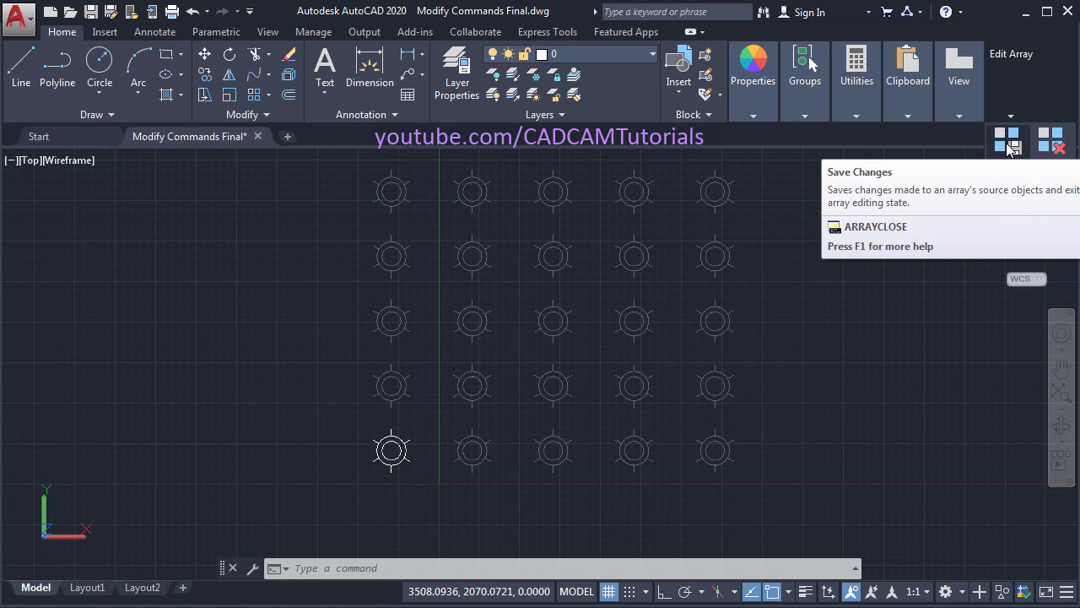
left_click(1010, 148)
middle_click_drag(666, 379, 690, 399)
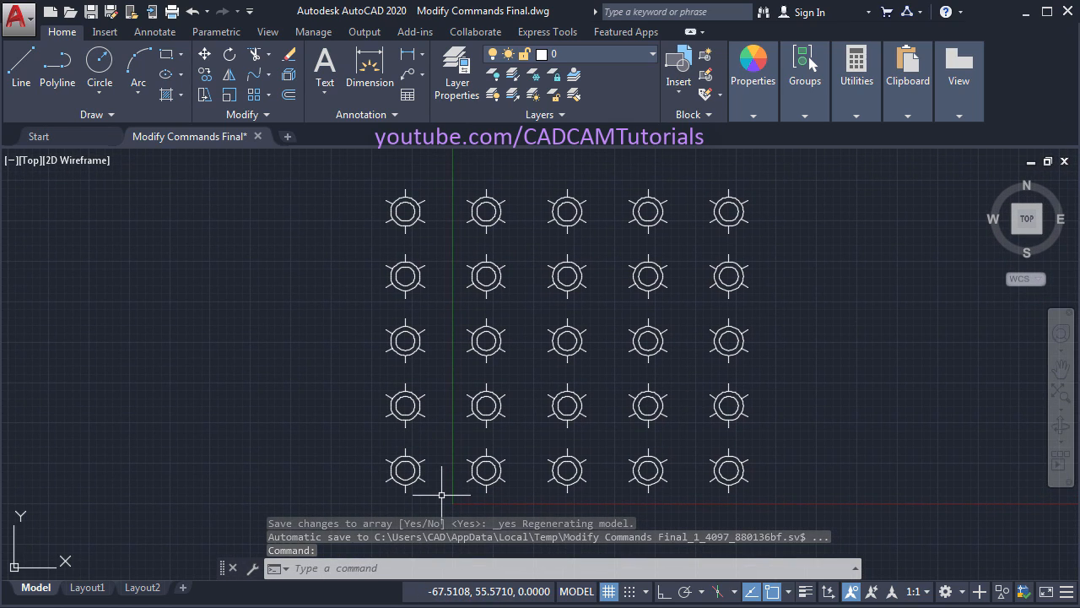
middle_click_drag(509, 452, 476, 450)
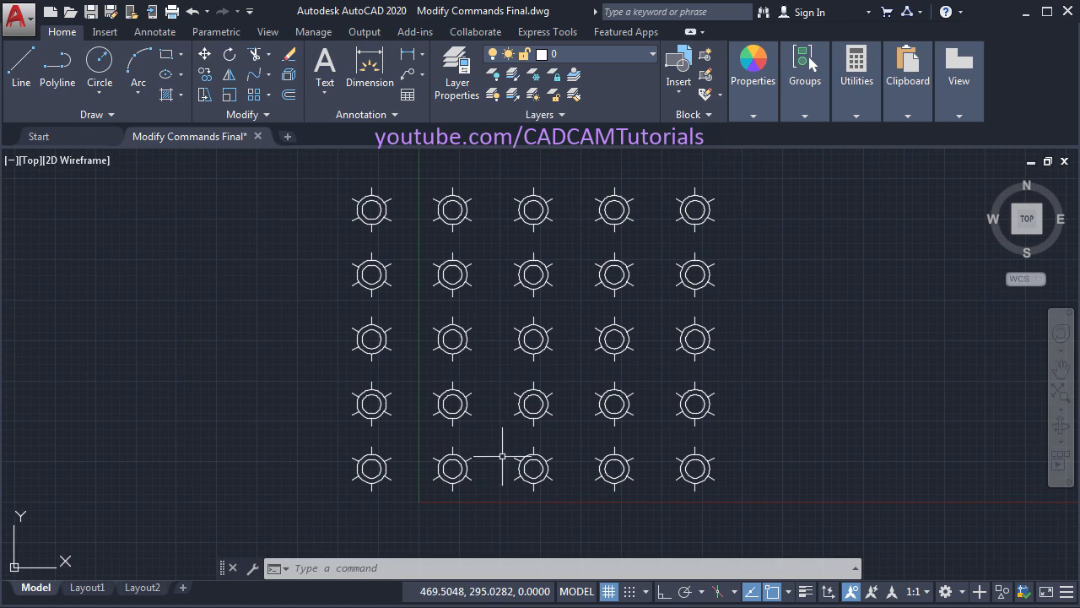
- Explode the whole array into separate objects and check by selecting a single circle in the lowest row
left_click(459, 403)
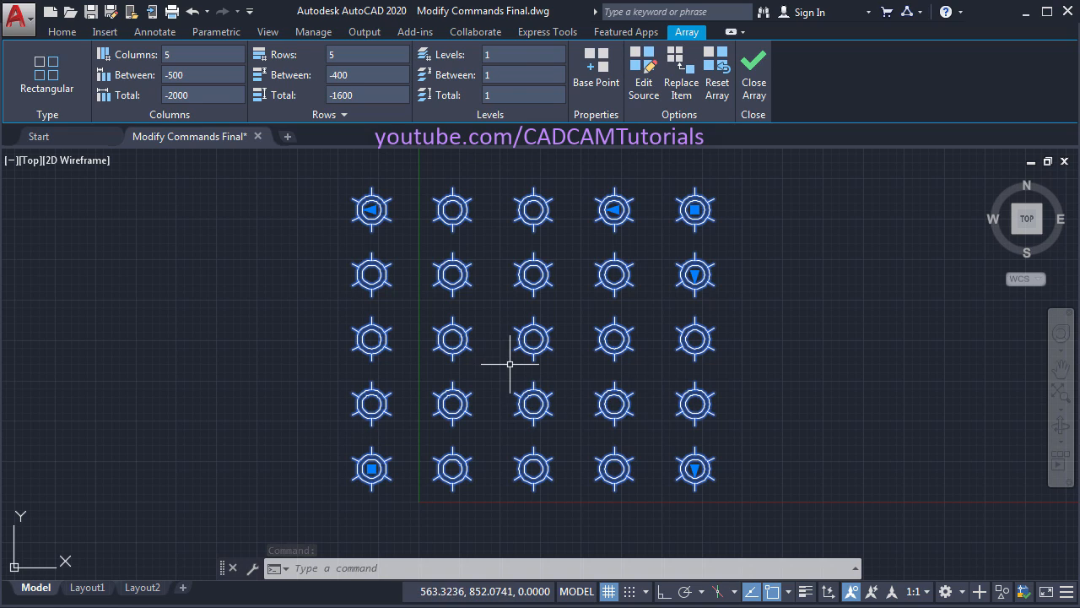
key("Escape")
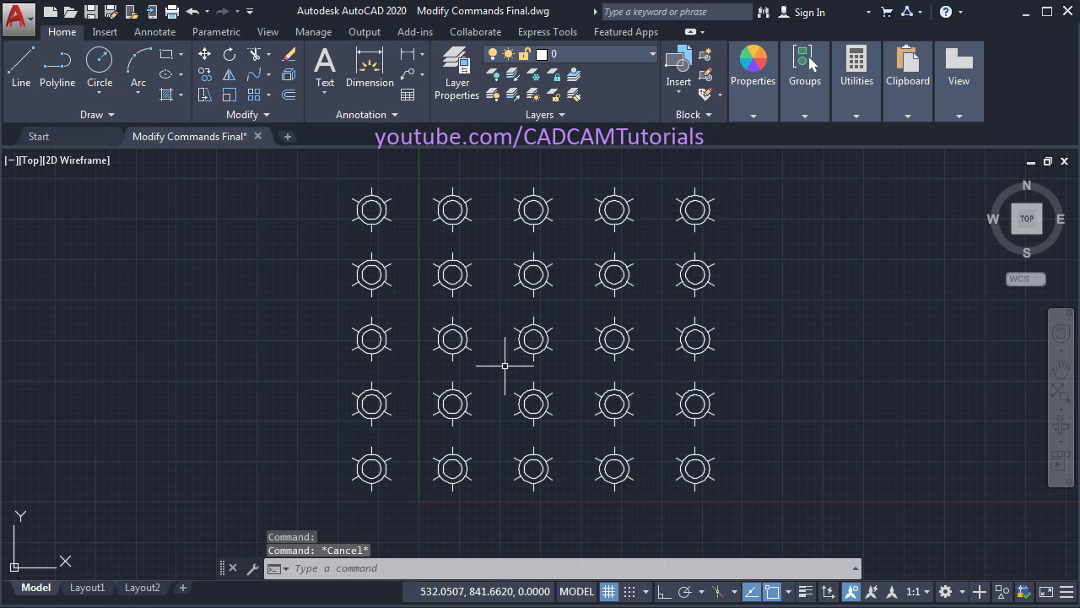
left_click(288, 79)
left_click(480, 373)
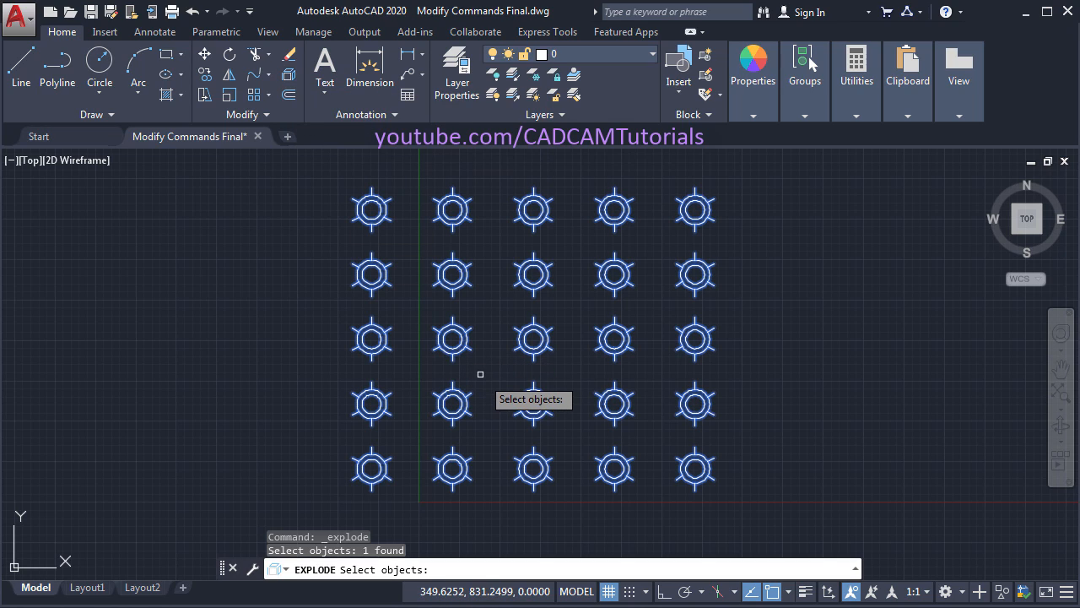
key("Return")
left_click(453, 469)
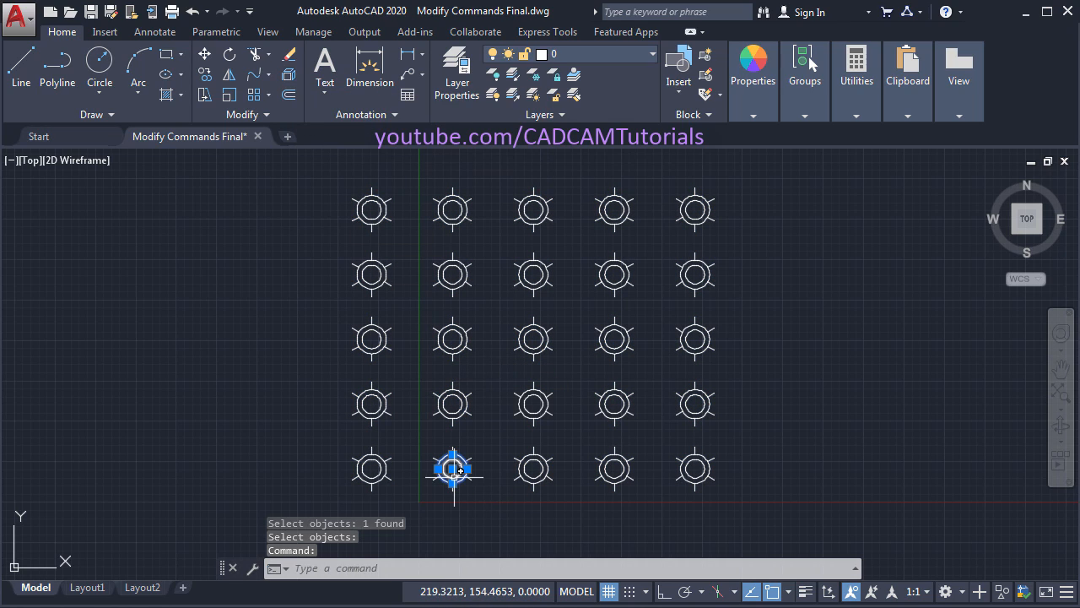
key("Escape")
key("Escape")
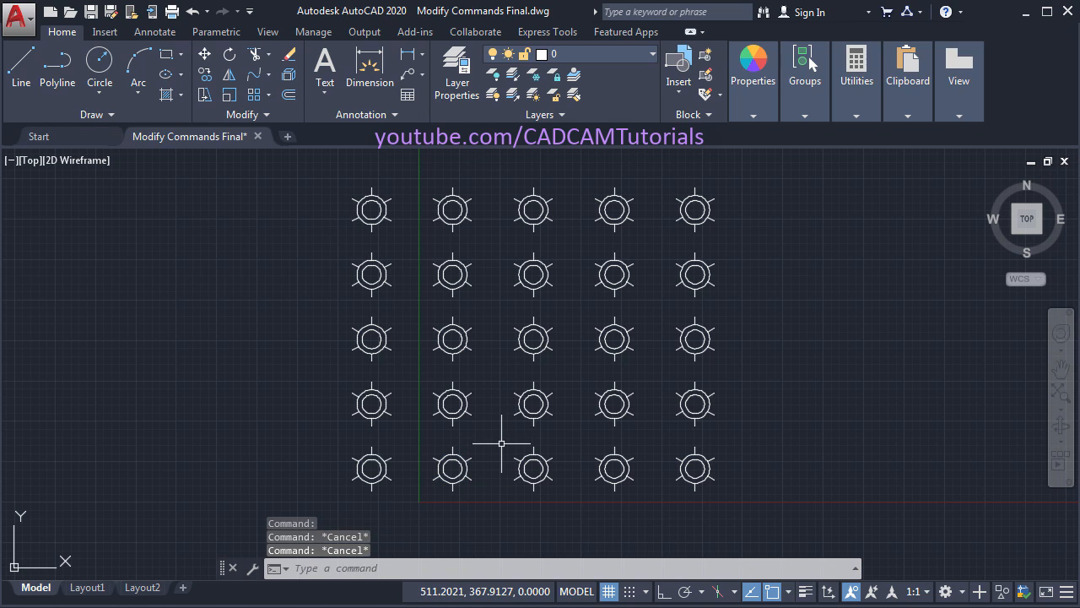
- Erase all of the exploded items except the lower-left one
type("e")
key("Return")
left_click(765, 497)
left_click(411, 181)
left_click(458, 166)
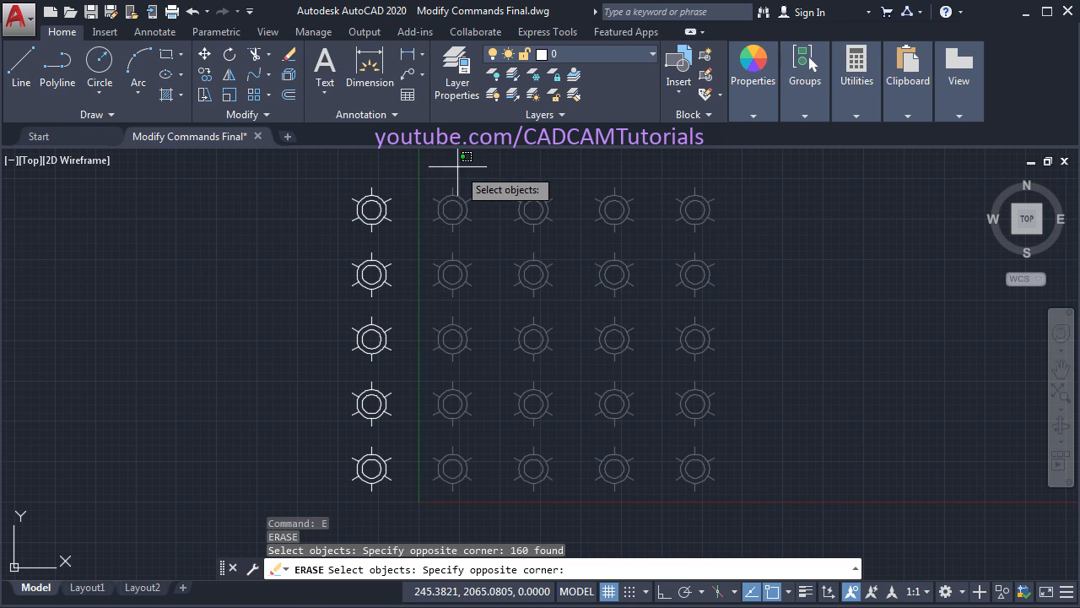
left_click(252, 438)
key("Return")
scroll(459, 415, "down", 1)
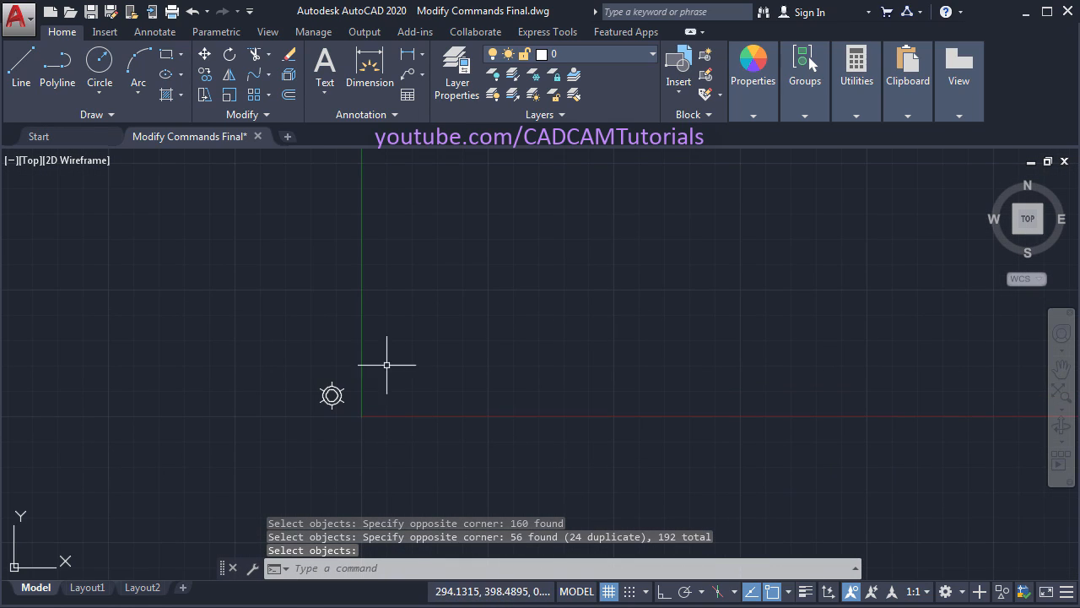
- Draw a wavy fit-point spline from the center of the remaining item, rising to the right through several points
left_click(269, 94)
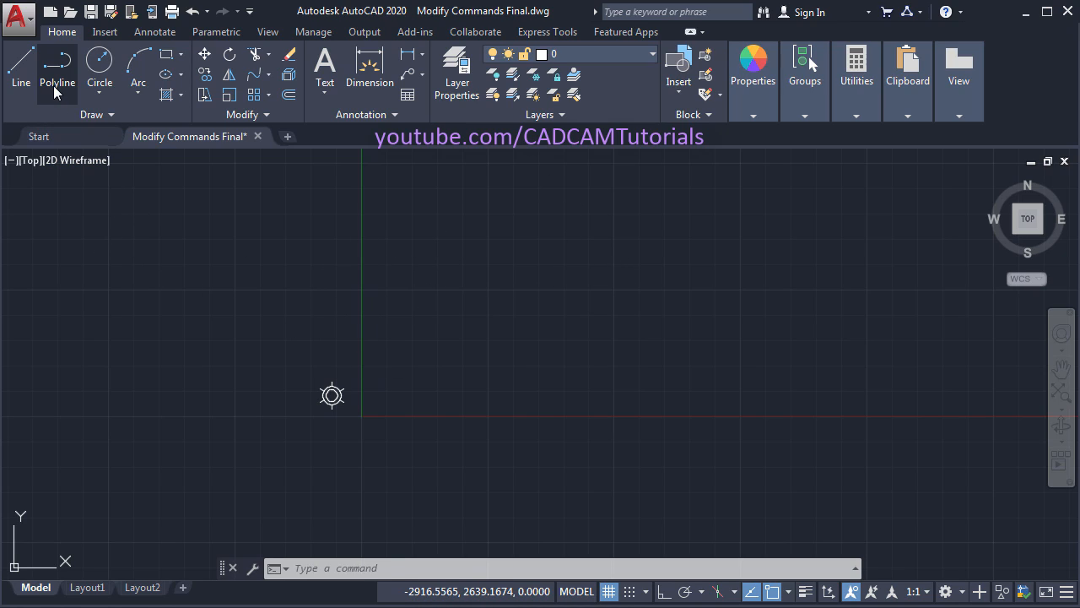
left_click(90, 113)
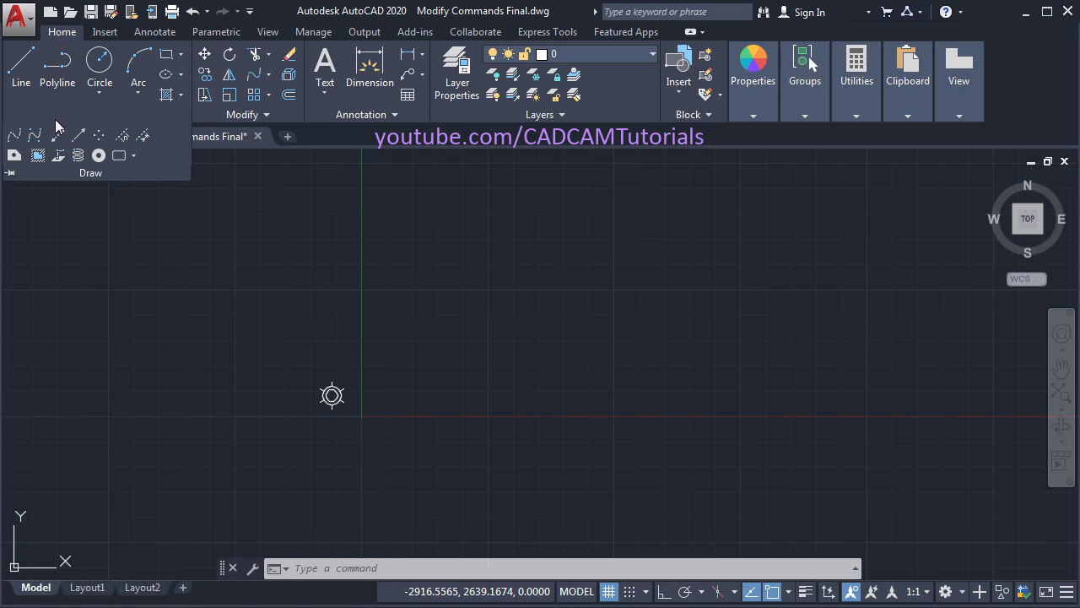
left_click(14, 138)
scroll(372, 422, "up", 2)
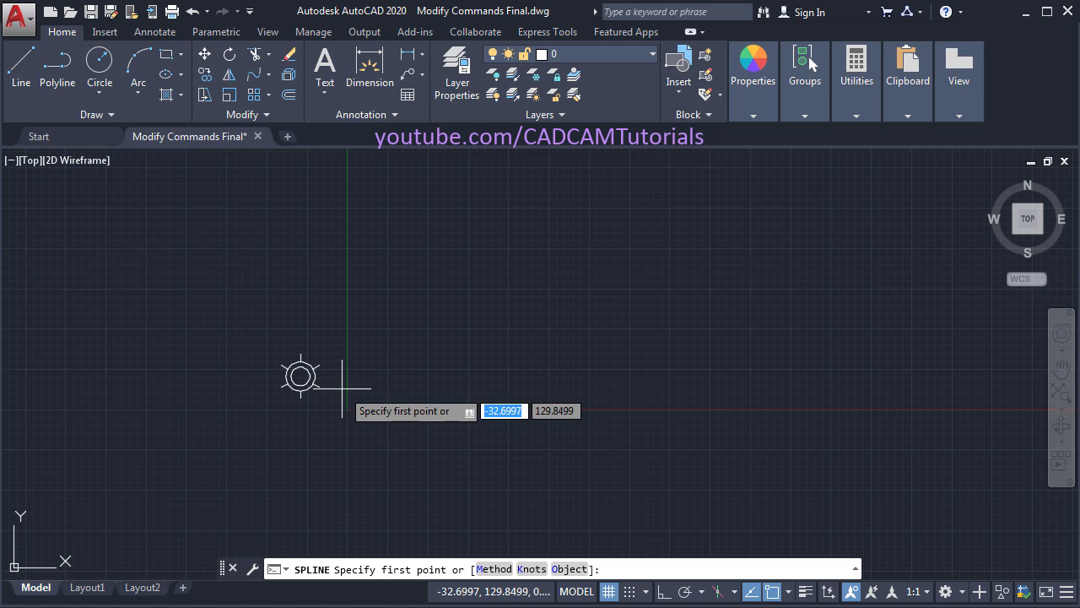
left_click(300, 376)
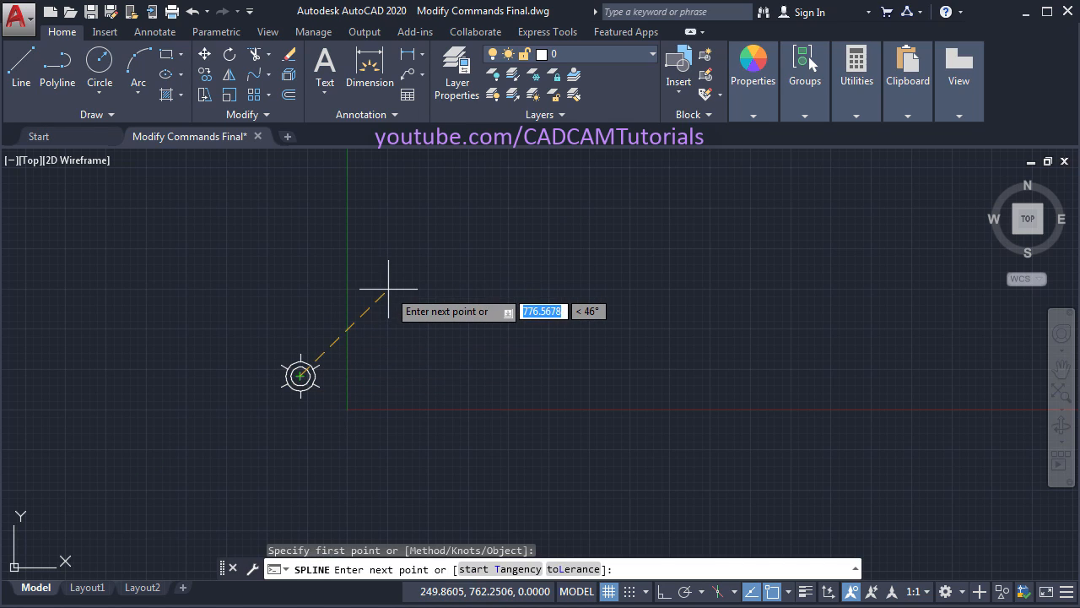
left_click(545, 292)
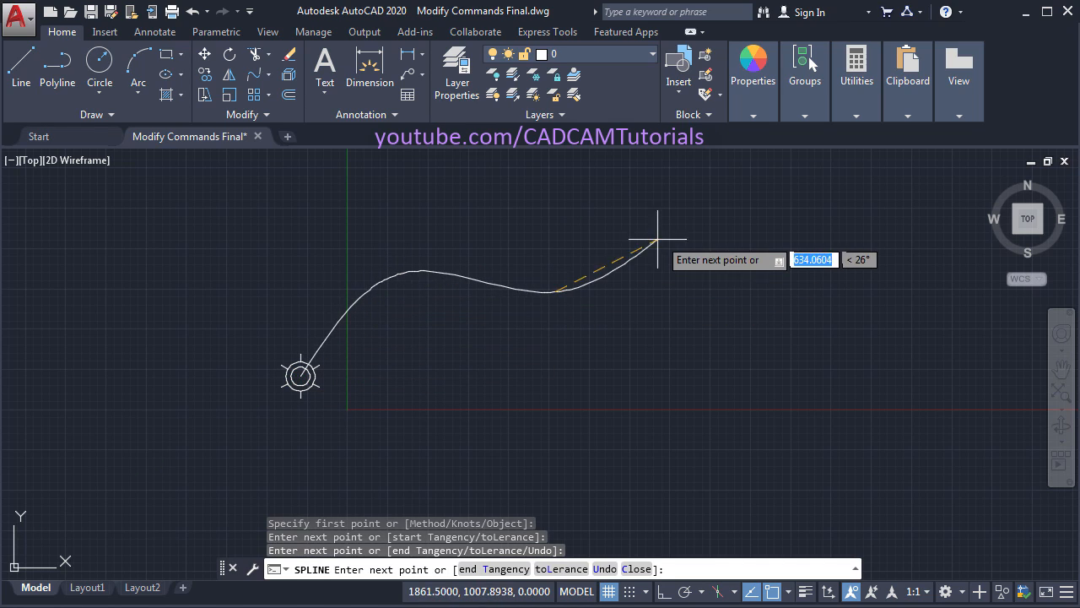
left_click(691, 195)
left_click(889, 210)
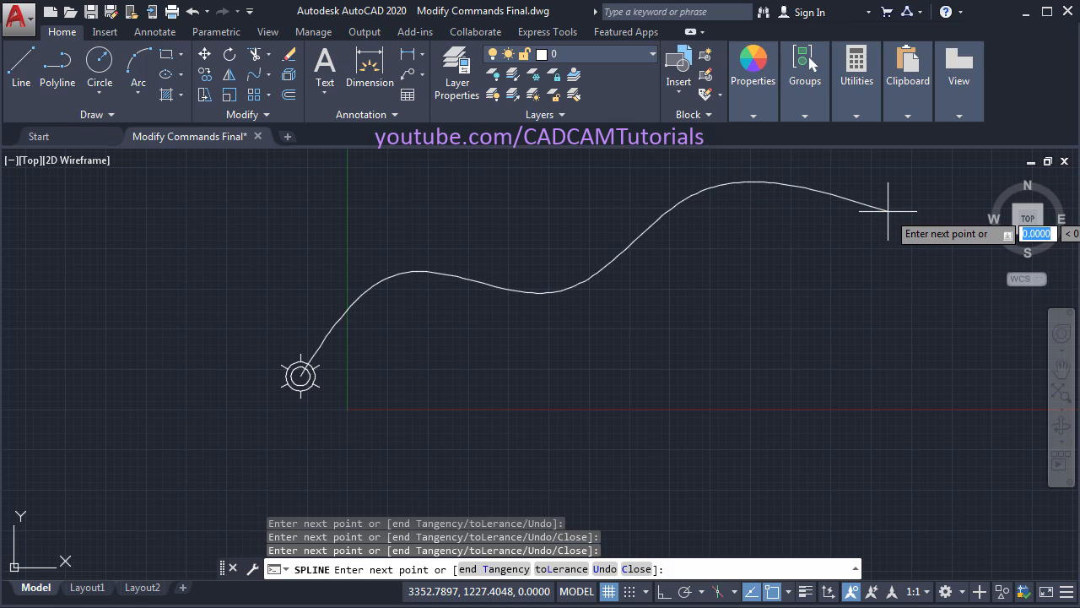
key("Return")
key("Return")
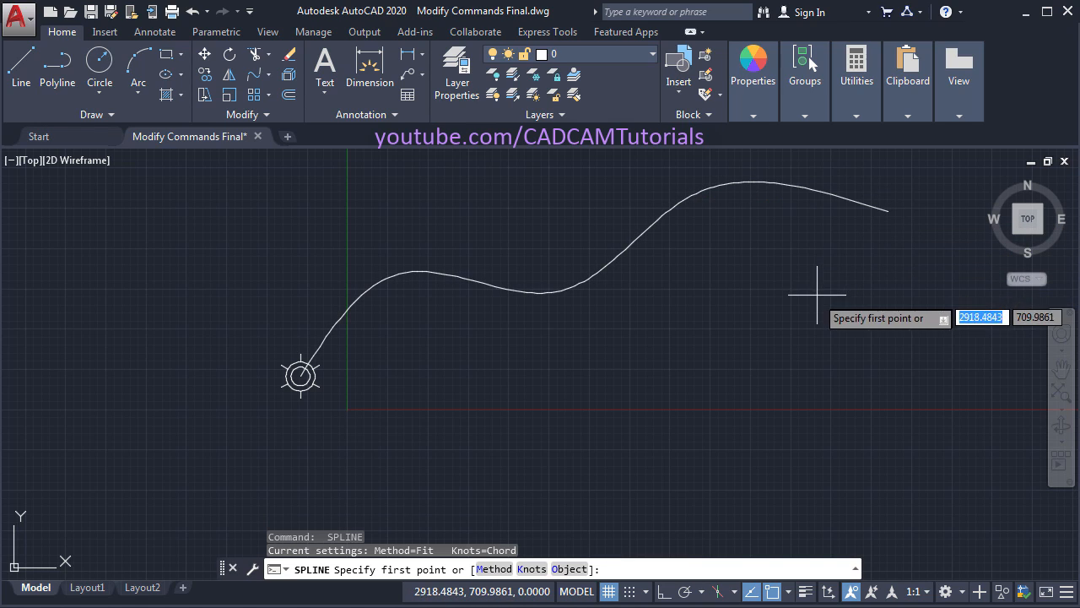
key("Escape")
middle_click_drag(387, 378, 427, 405)
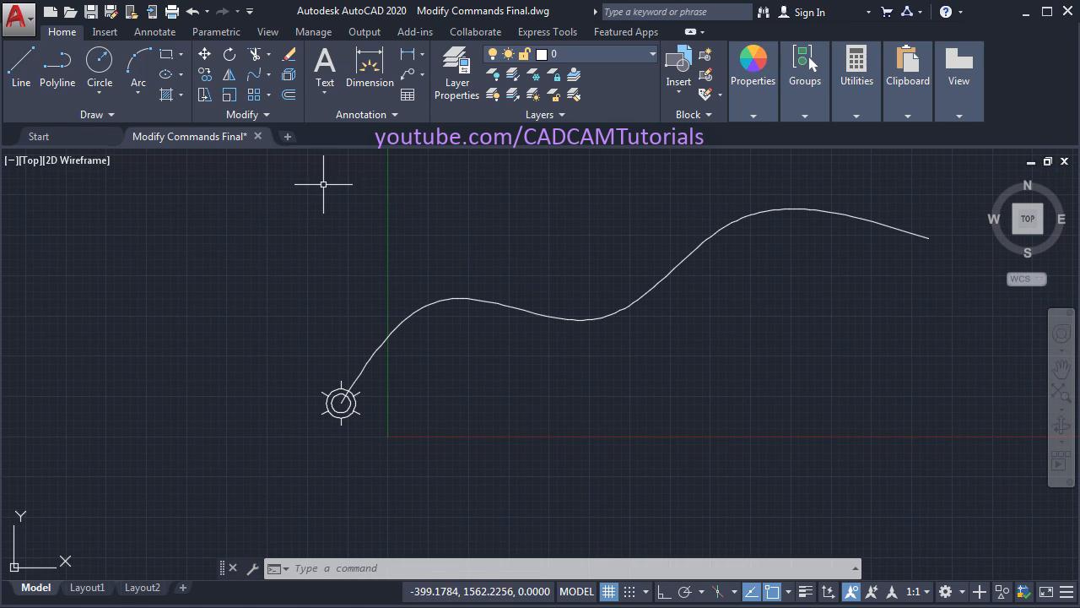
- Create a path array of the item's circles and lines along the spline with an item spacing of 400
left_click(270, 95)
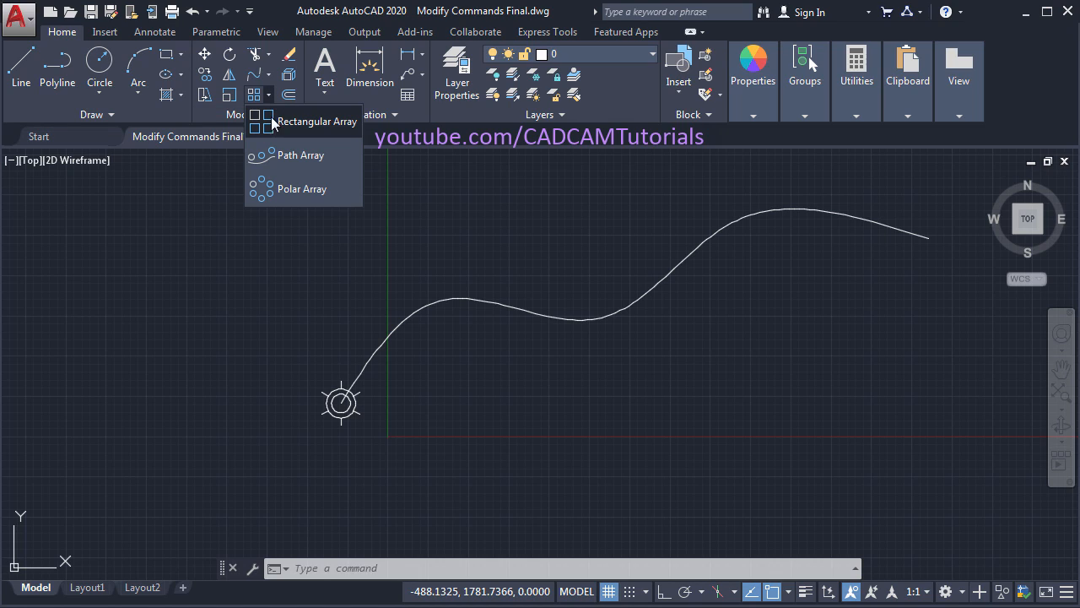
left_click(287, 156)
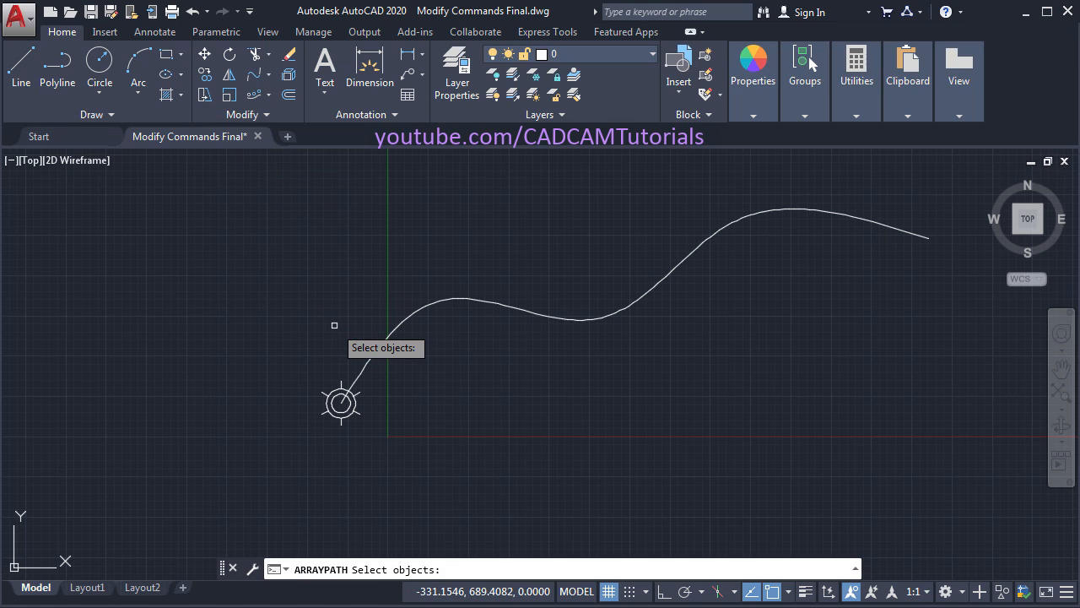
left_click(299, 375)
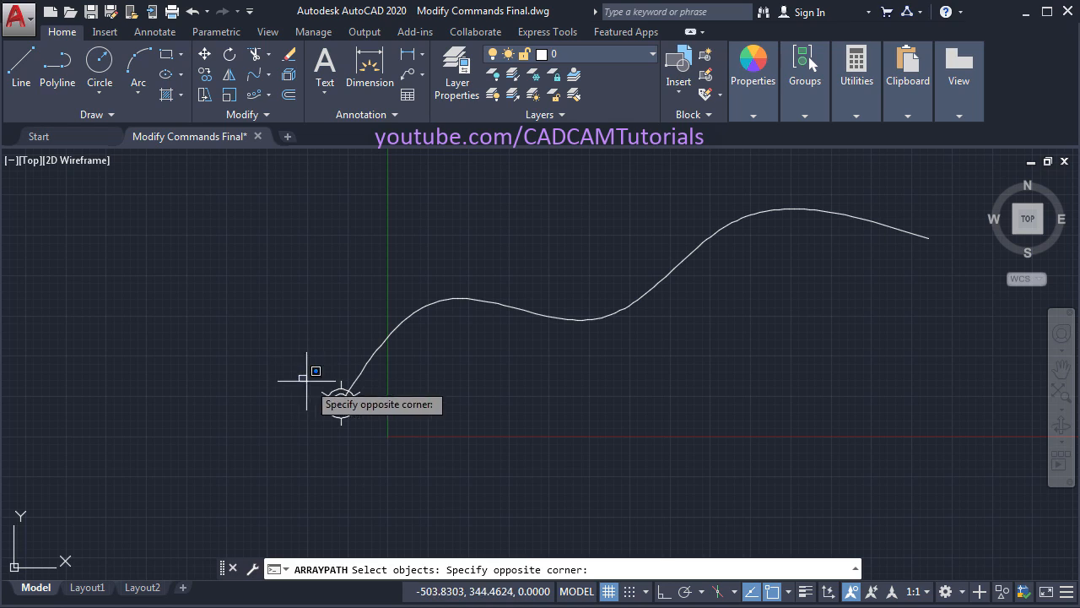
left_click(385, 422)
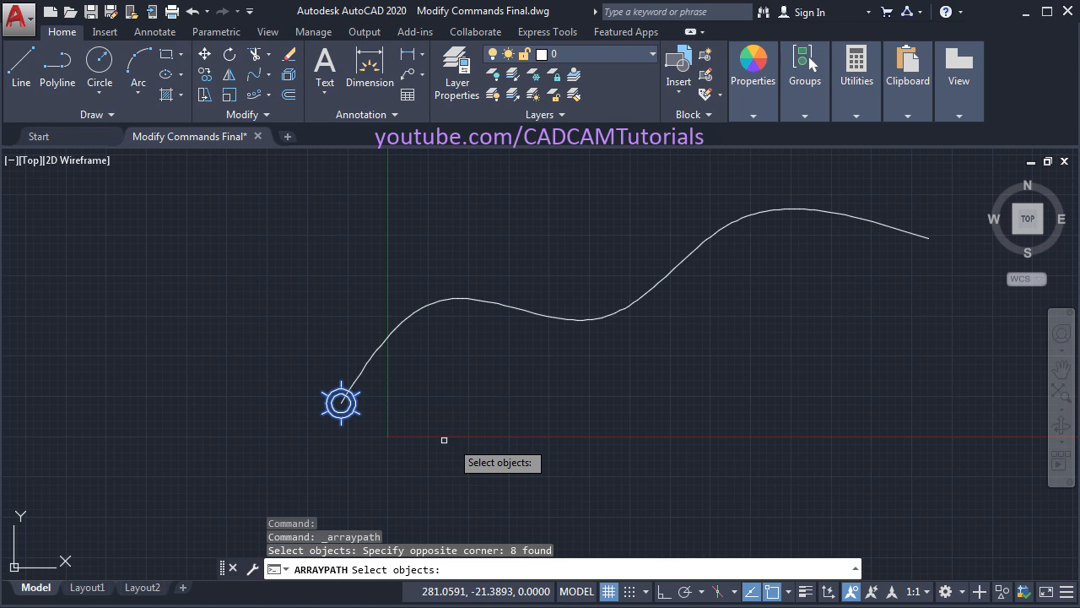
key("Return")
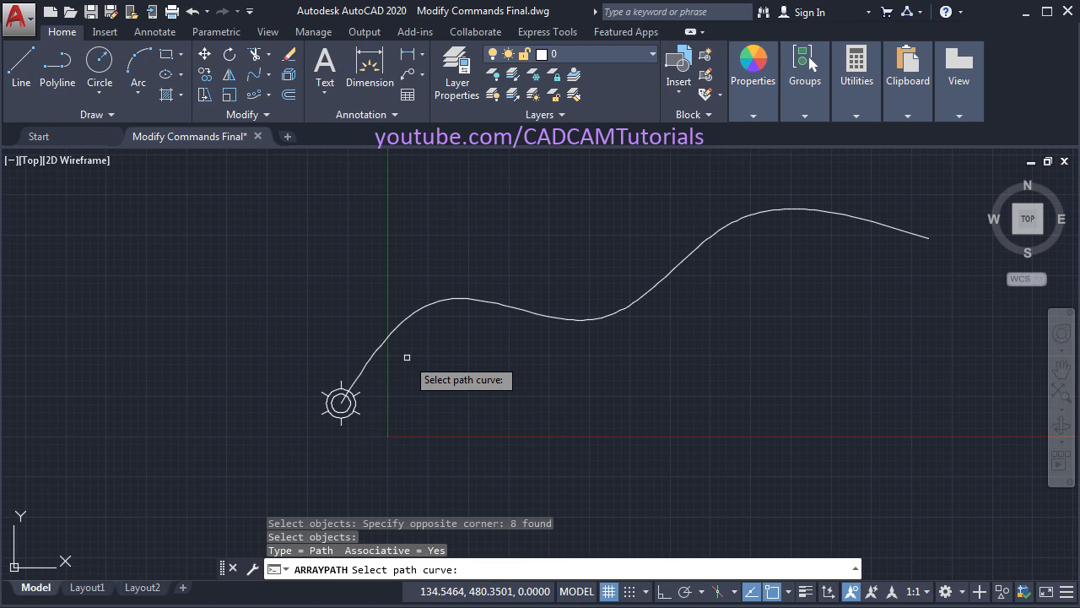
left_click(416, 311)
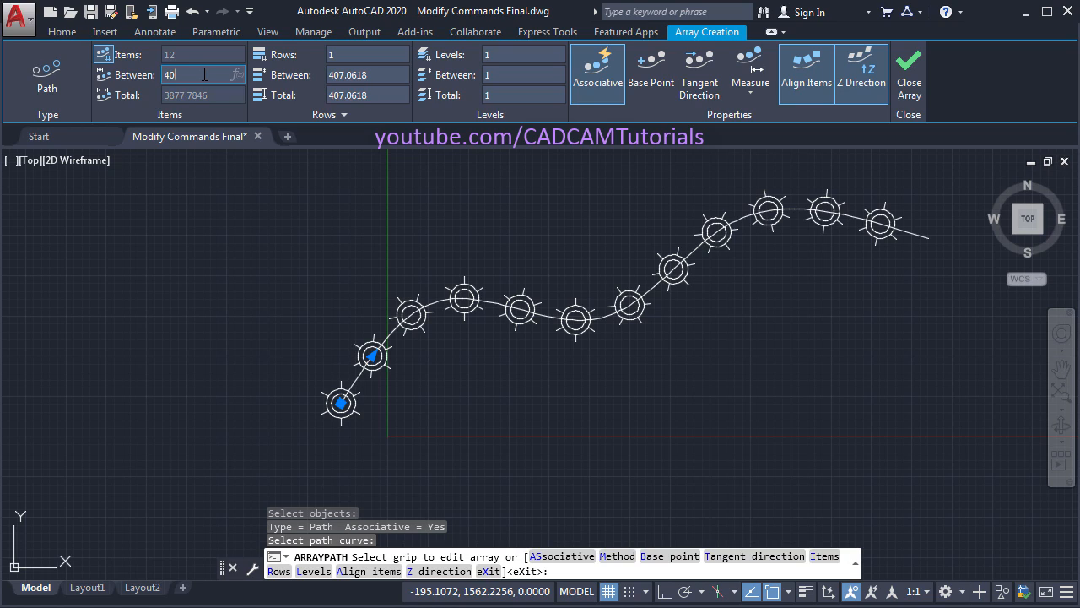
key("Return")
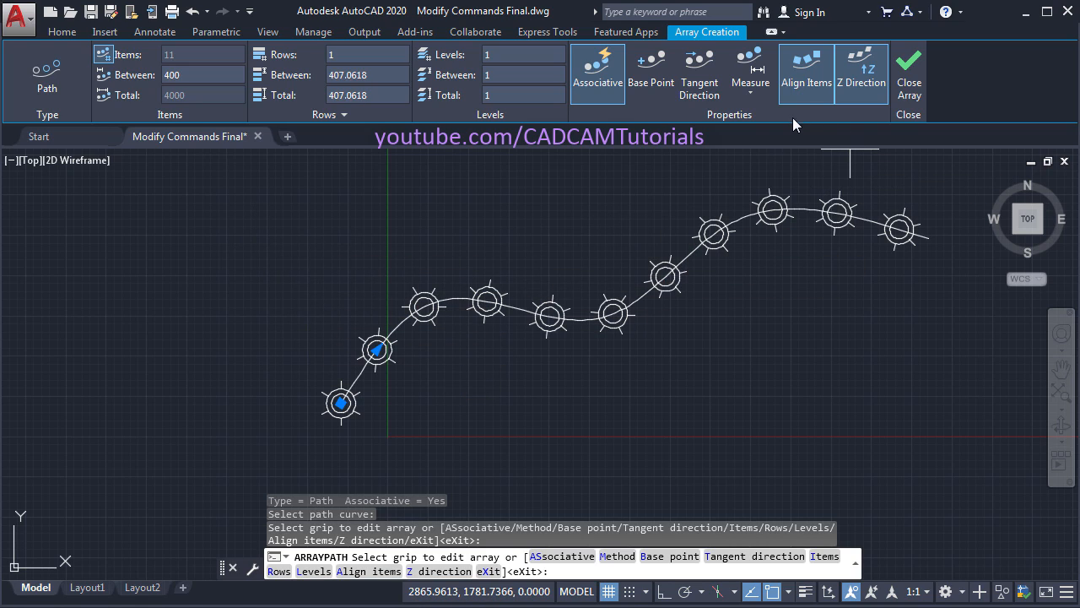
- Switch the path array to the Divide method and distribute 20 items along the spline
left_click(755, 95)
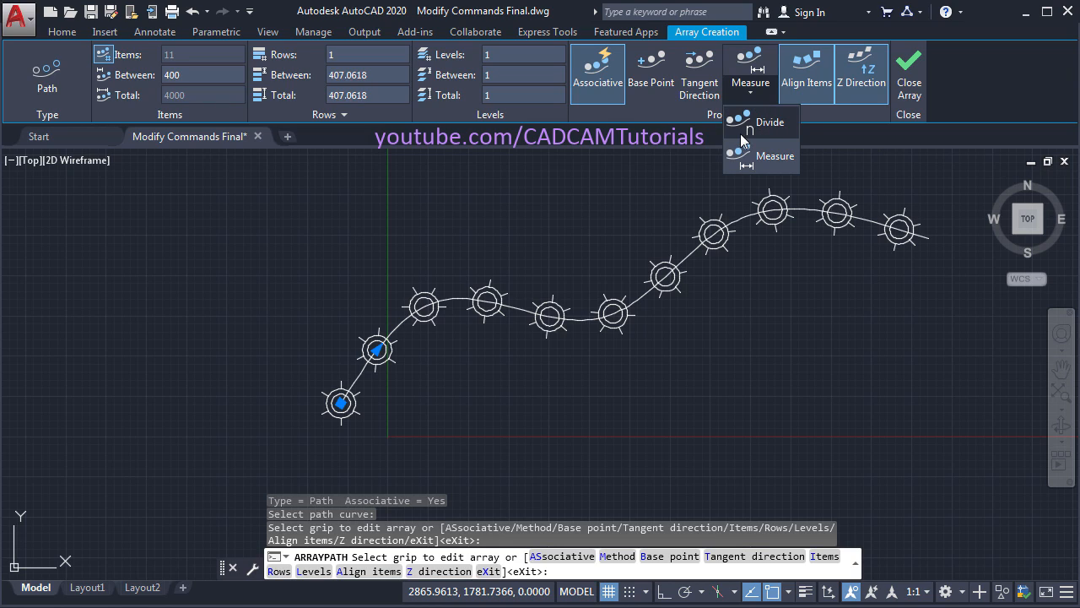
left_click(766, 130)
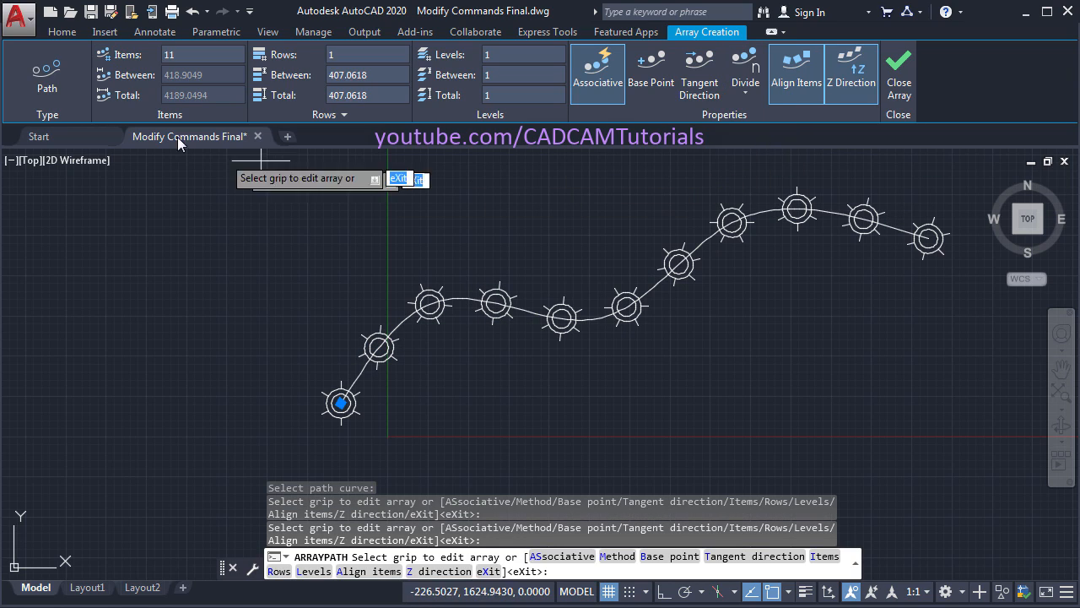
left_click(178, 55)
type("20")
key("Return")
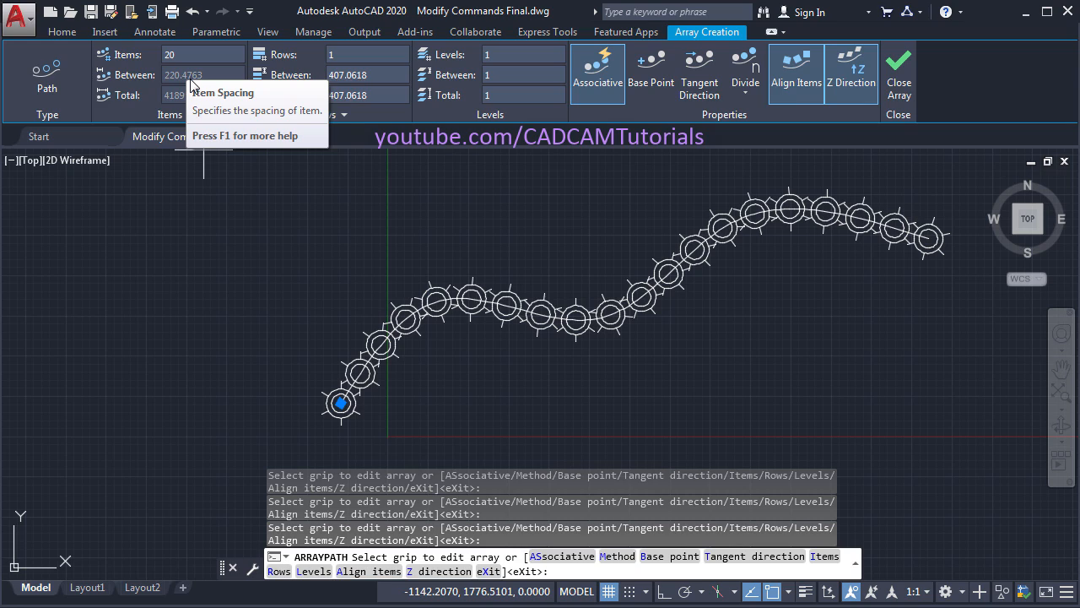
- Switch the path array back to the Measure method and try item spacings of 220 and 100
left_click(747, 94)
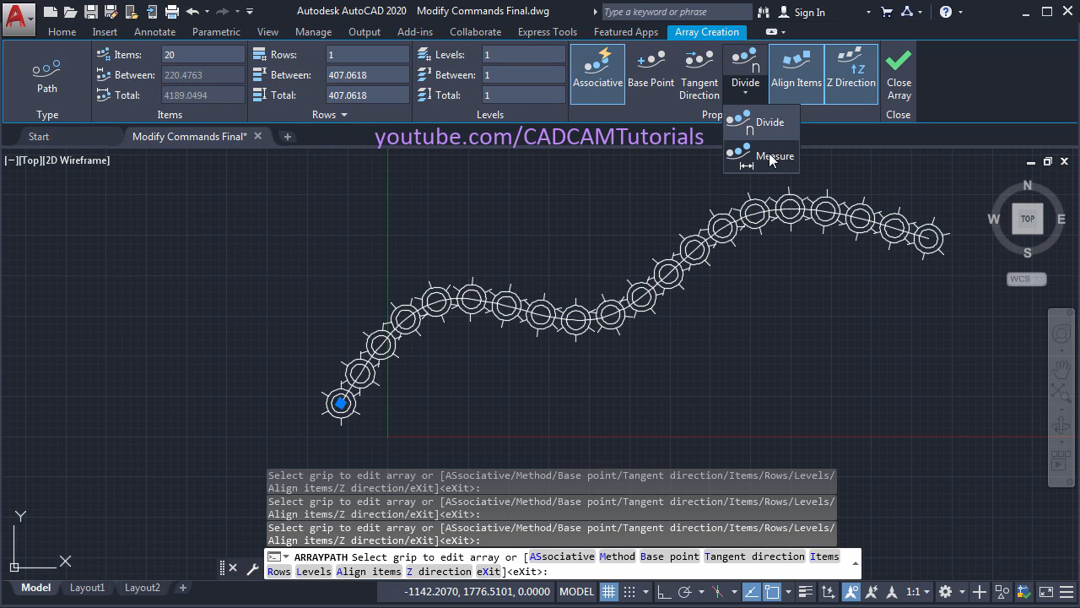
left_click(761, 159)
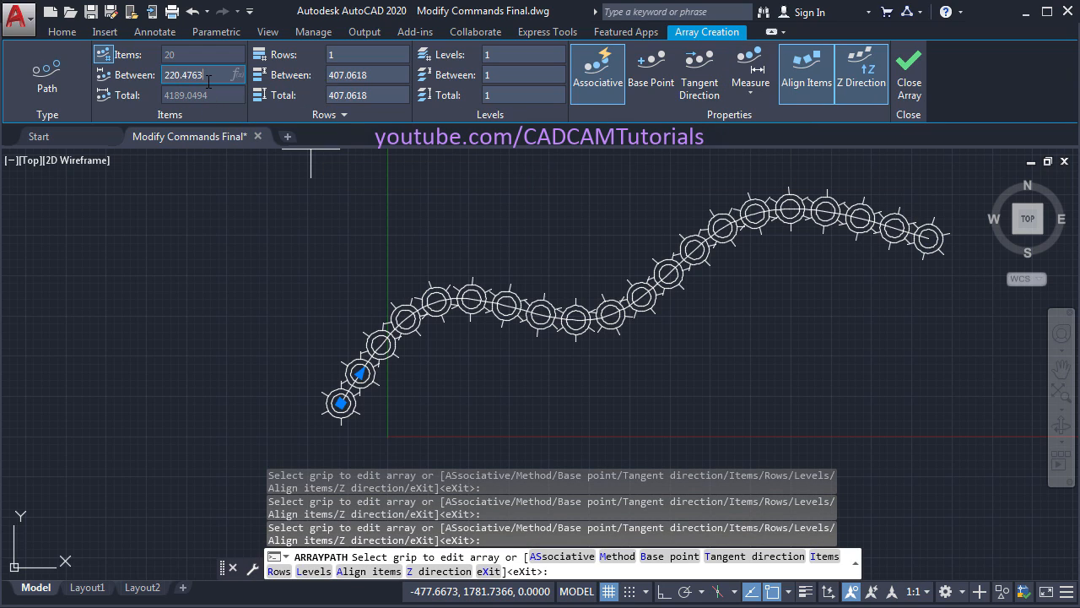
left_click(209, 78)
type("220")
key("Return")
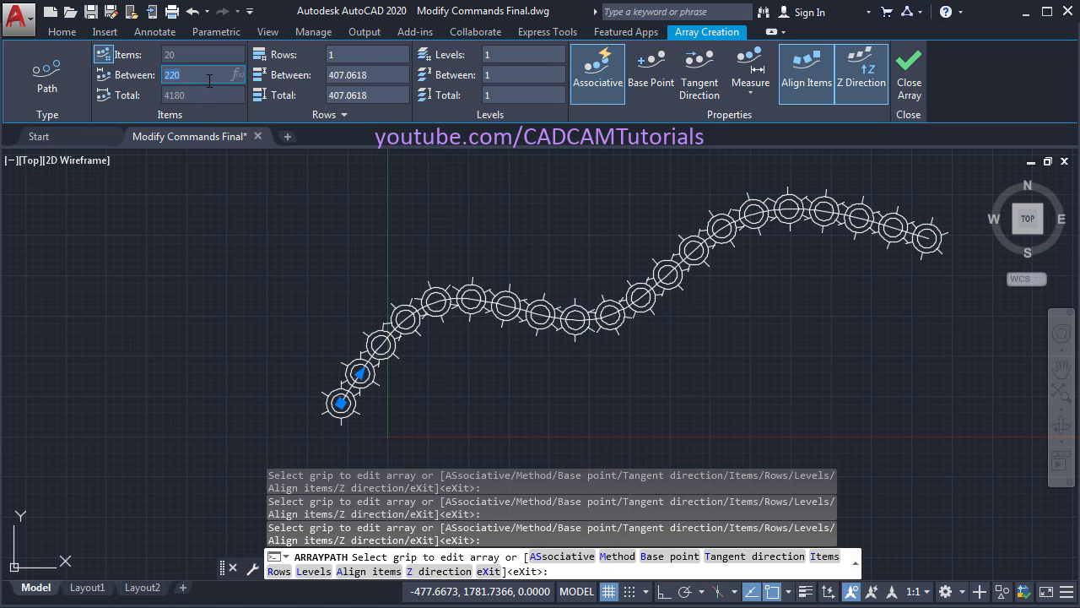
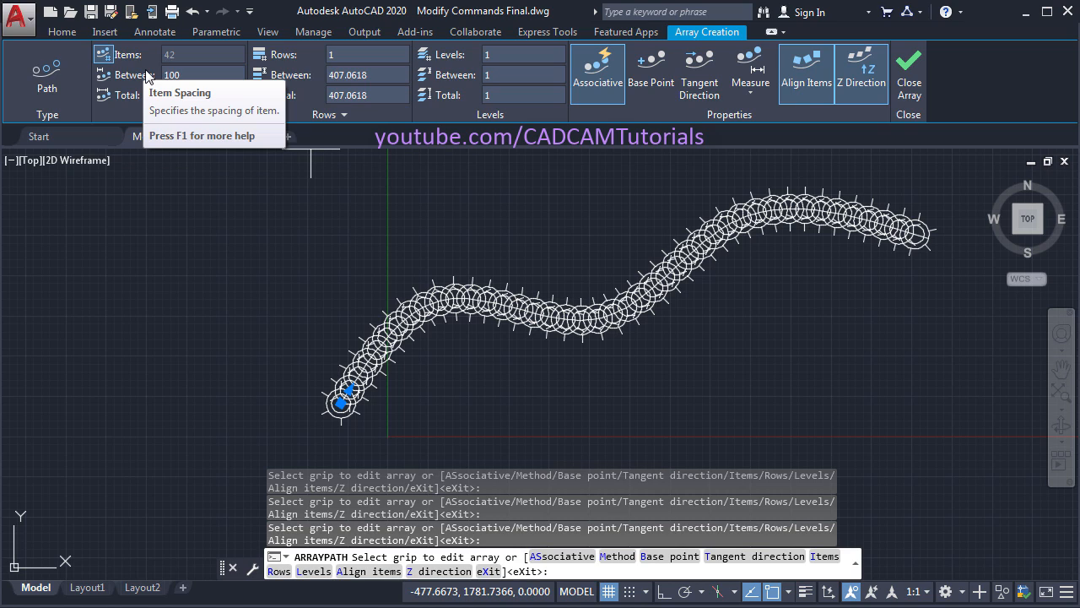
- Unlock the path array's item count for manual entry and try an item spacing of 50
left_click(104, 56)
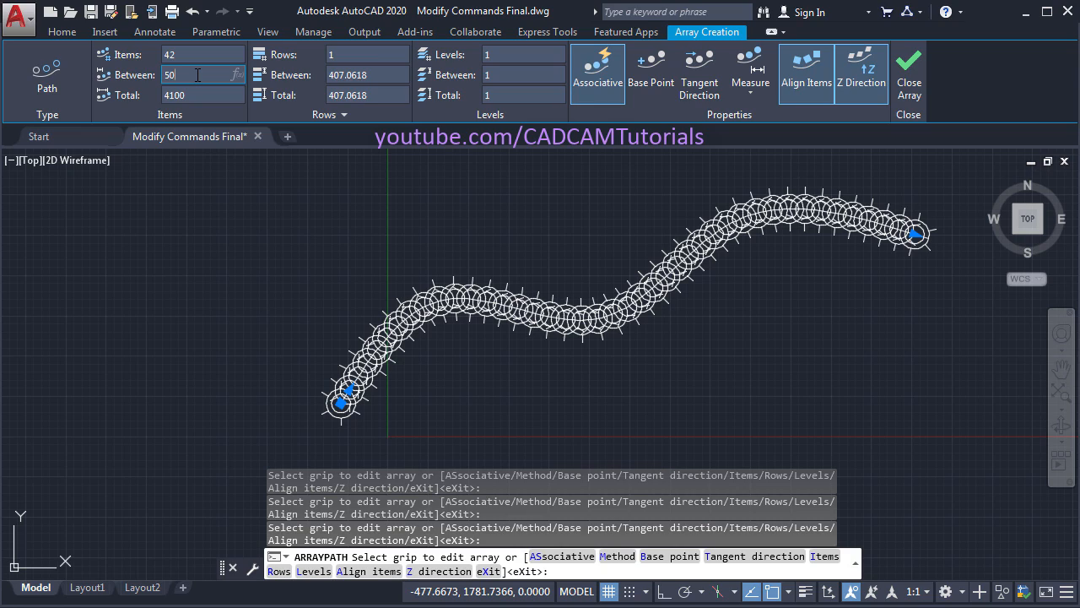
key("Return")
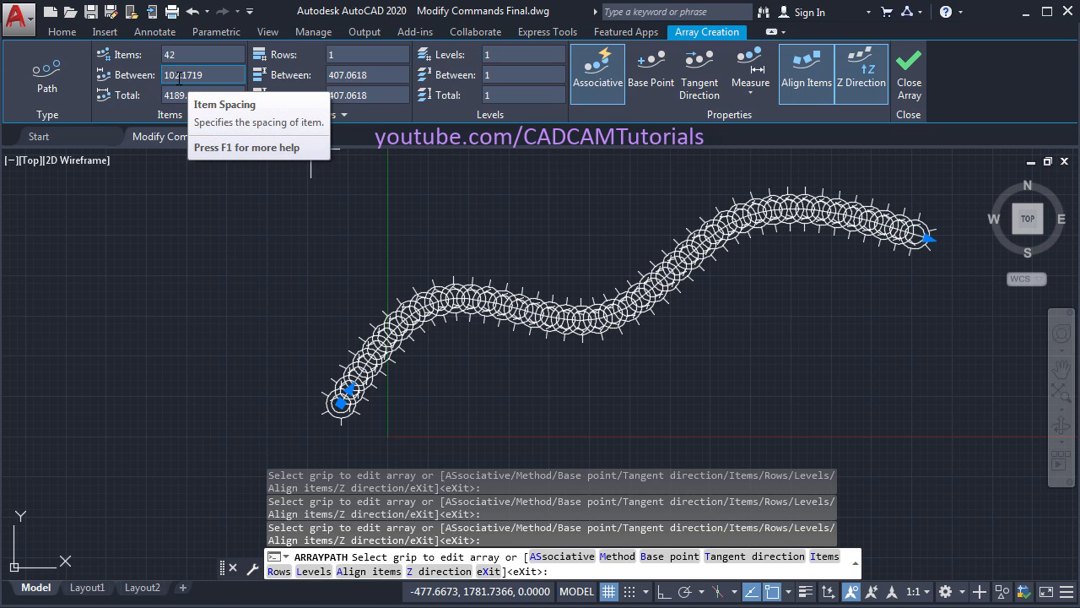
- Limit the path array to 10 items and set their spacing to 200
left_click(178, 55)
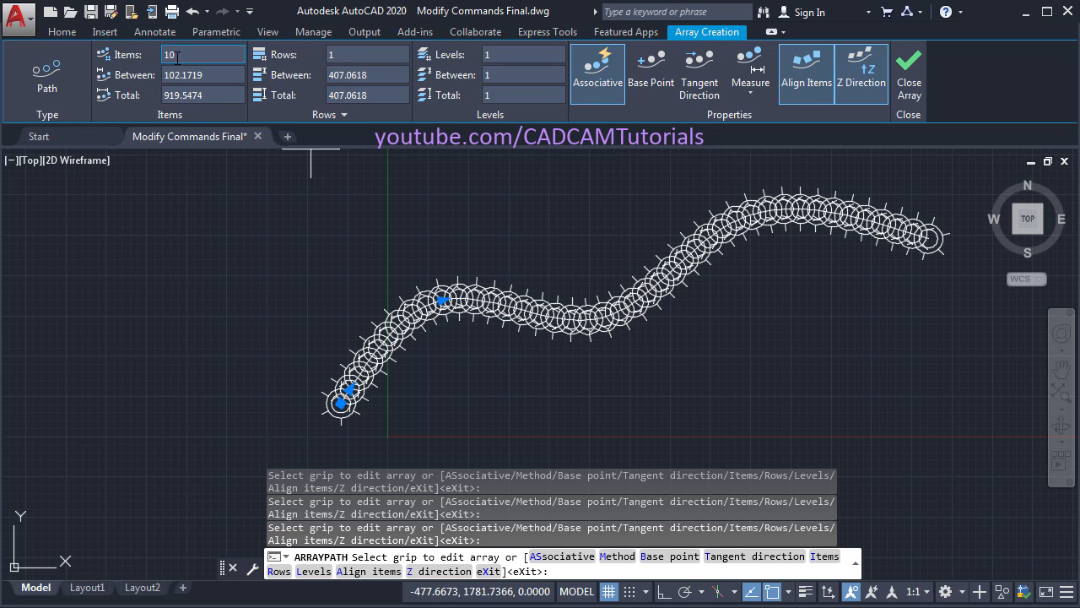
key("Return")
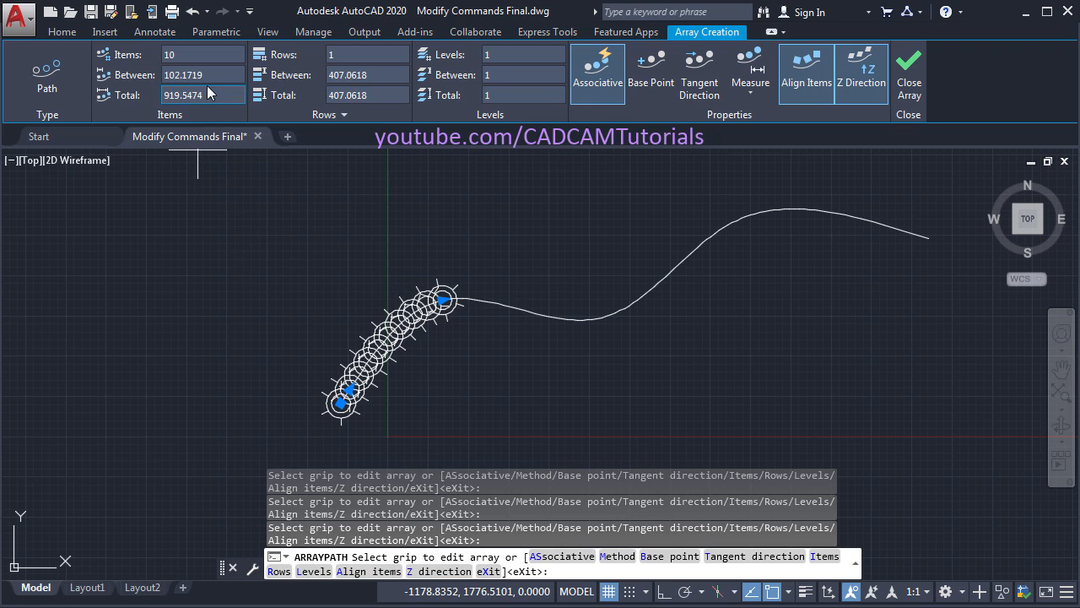
left_click(241, 74)
type("200")
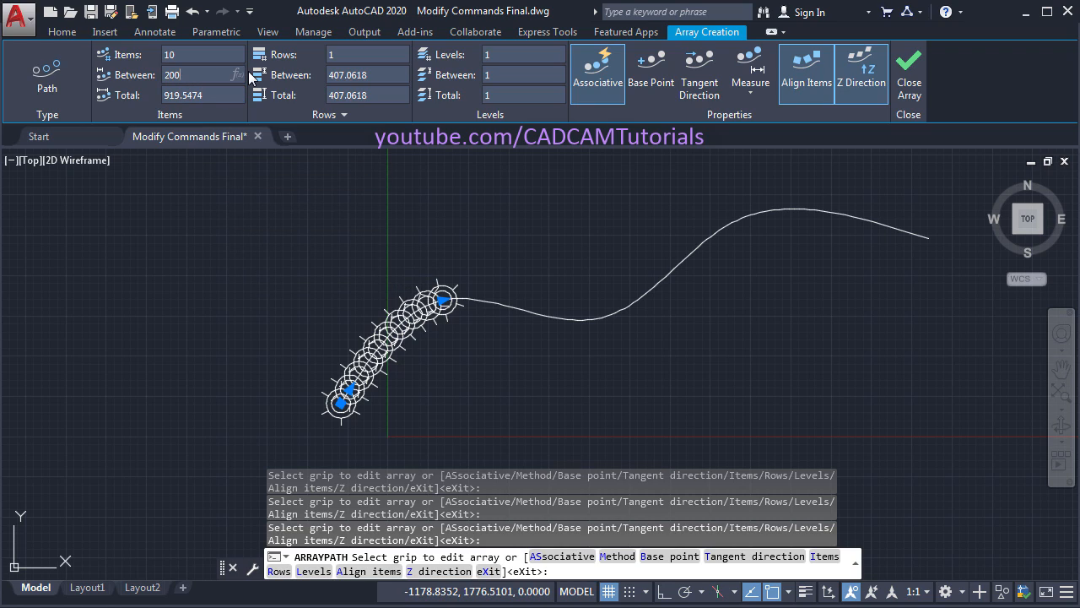
key("Return")
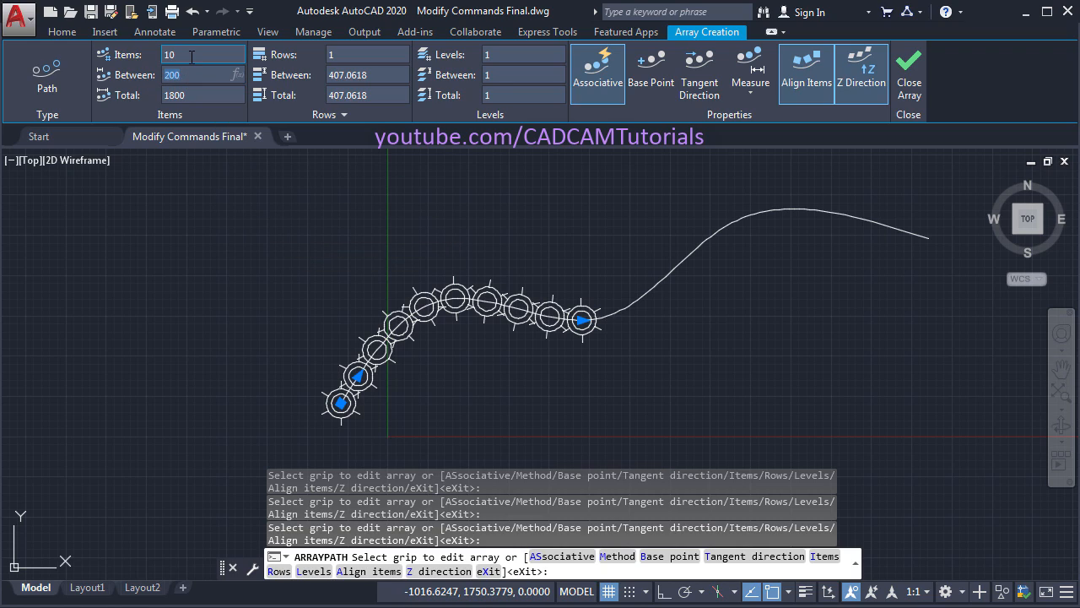
- Set the path array's item spacing to 300 and its item count to 12
left_click(191, 55)
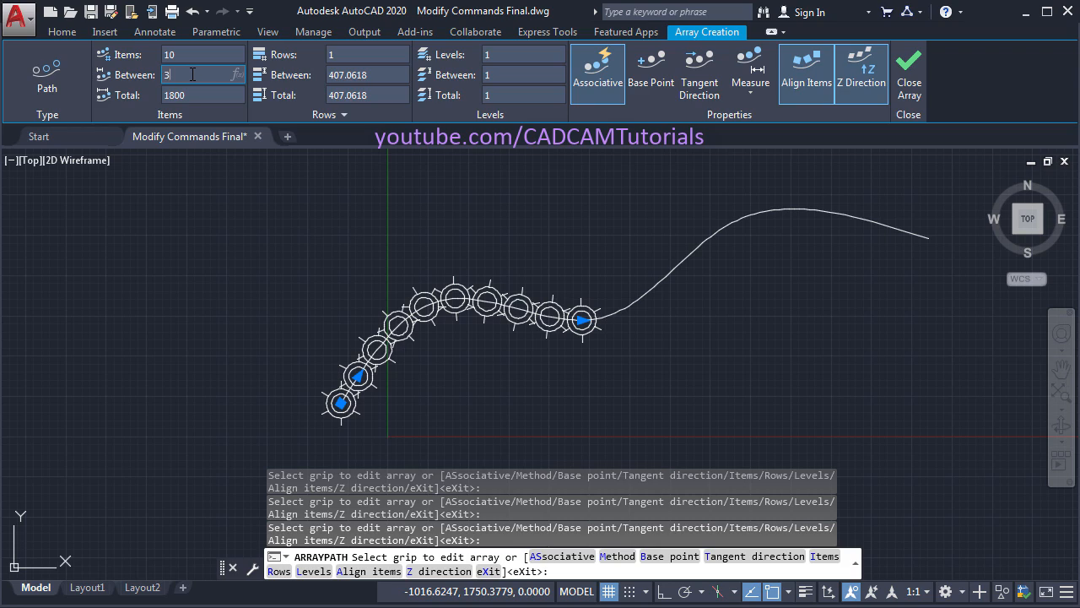
left_click(193, 75)
type("300")
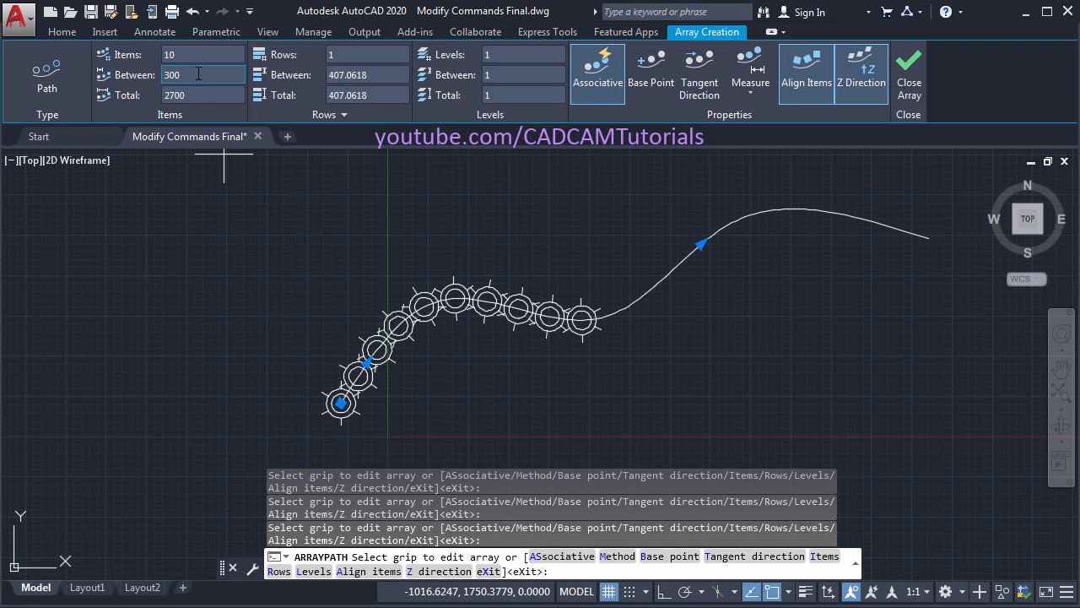
key("Return")
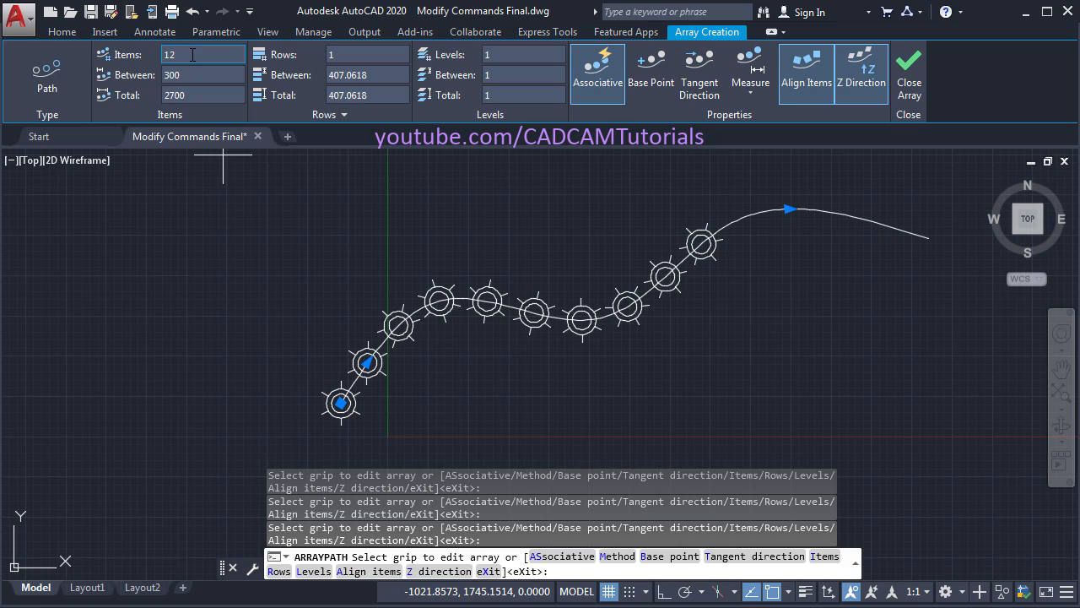
key("Return")
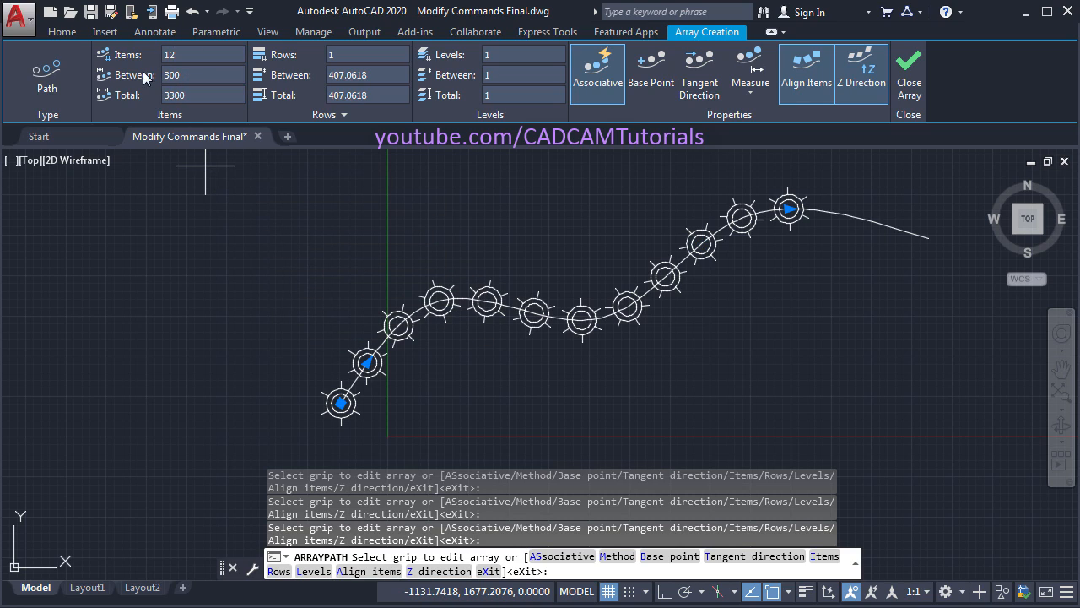
- Let the path array fill the spline automatically instead of using a fixed item count, and set its row count to 3
left_click(104, 56)
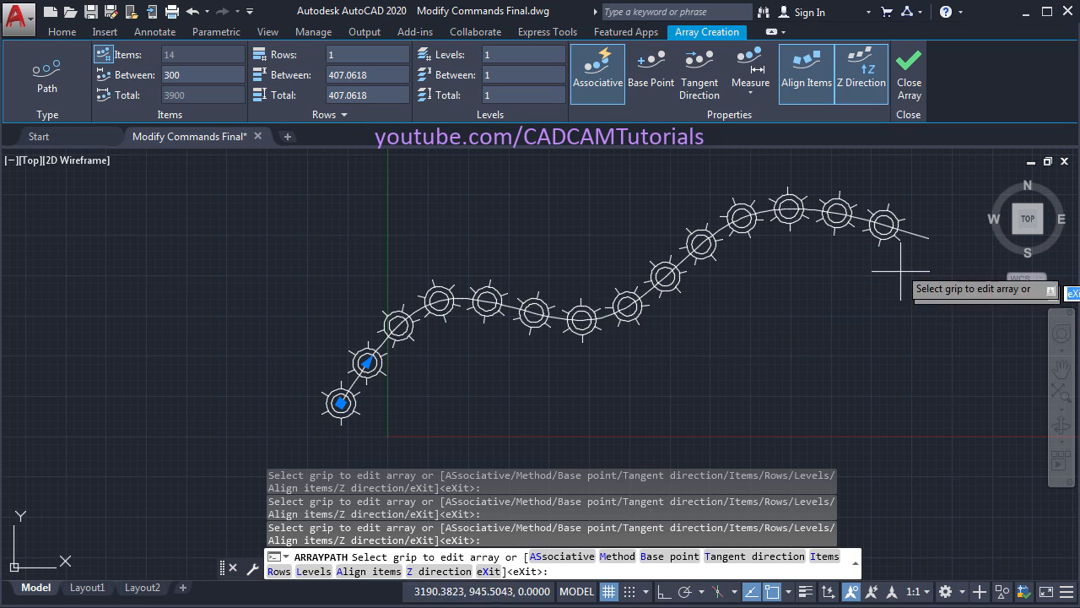
middle_click_drag(783, 267, 759, 324)
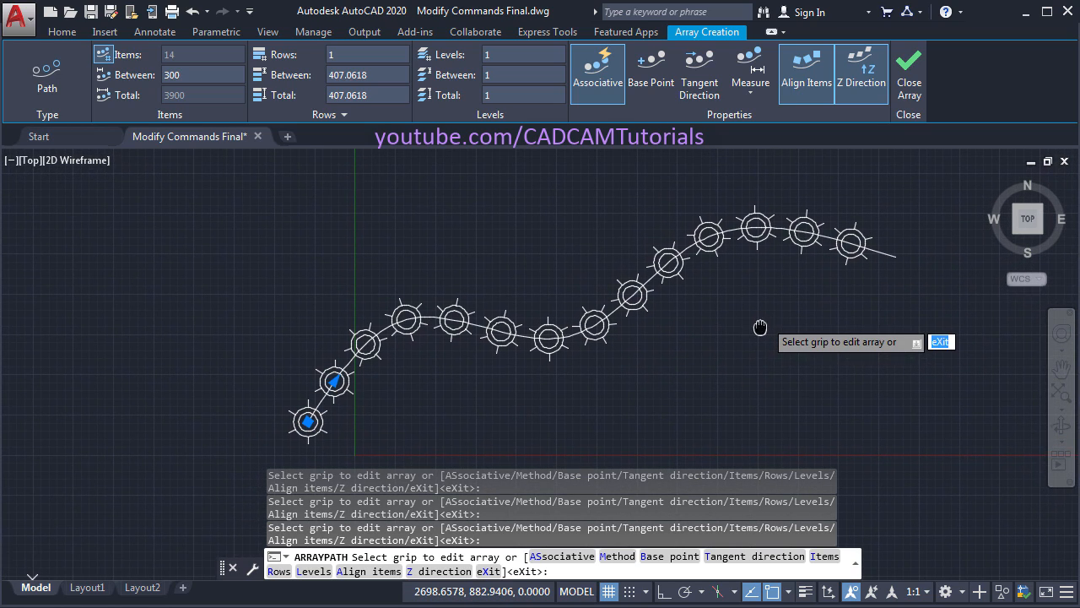
left_click(349, 55)
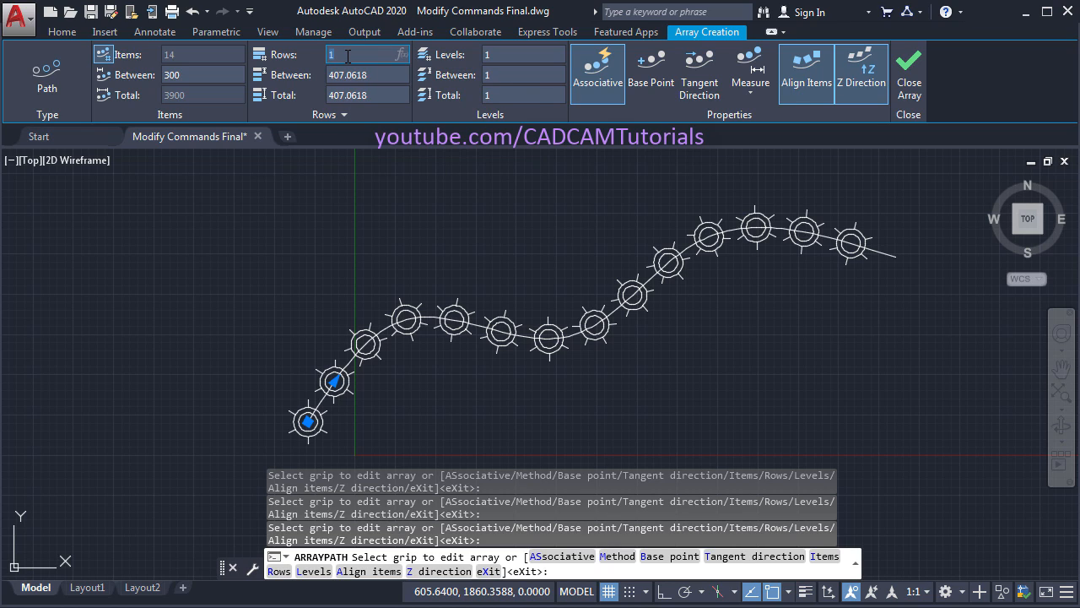
key("Return")
scroll(436, 200, "down", 2)
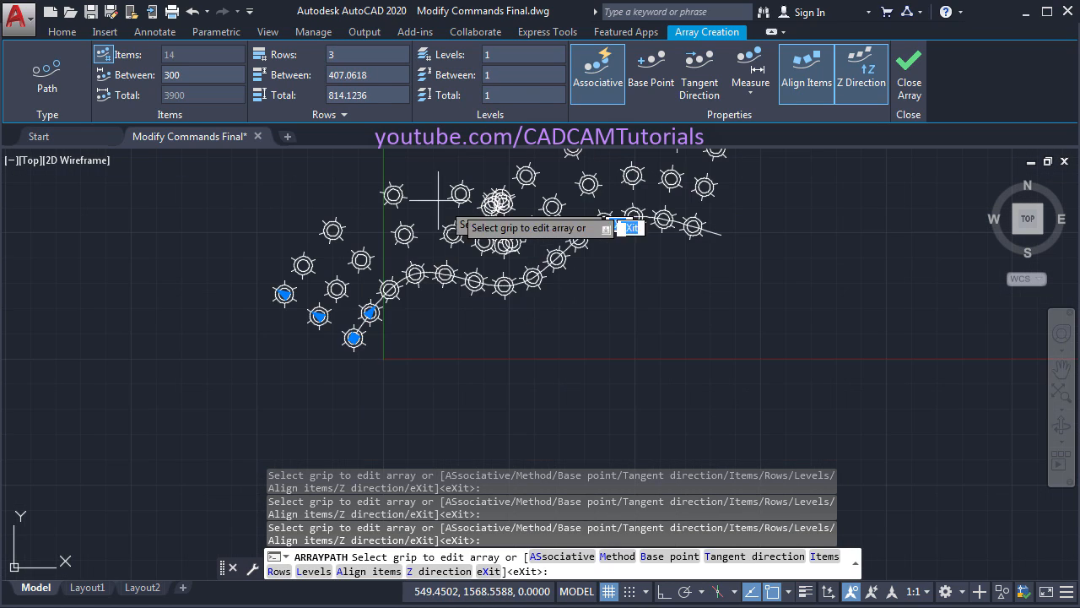
middle_click_drag(565, 252, 588, 297)
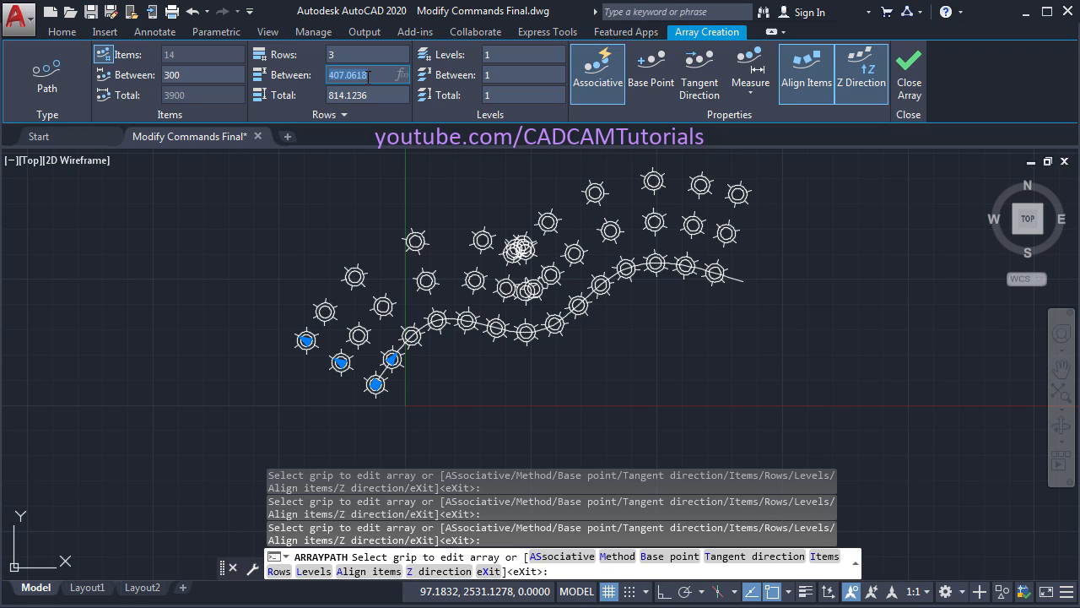
- Try a row spacing of 300 for the path array, and set it to -300 to flip the rows across the spline
key("Return")
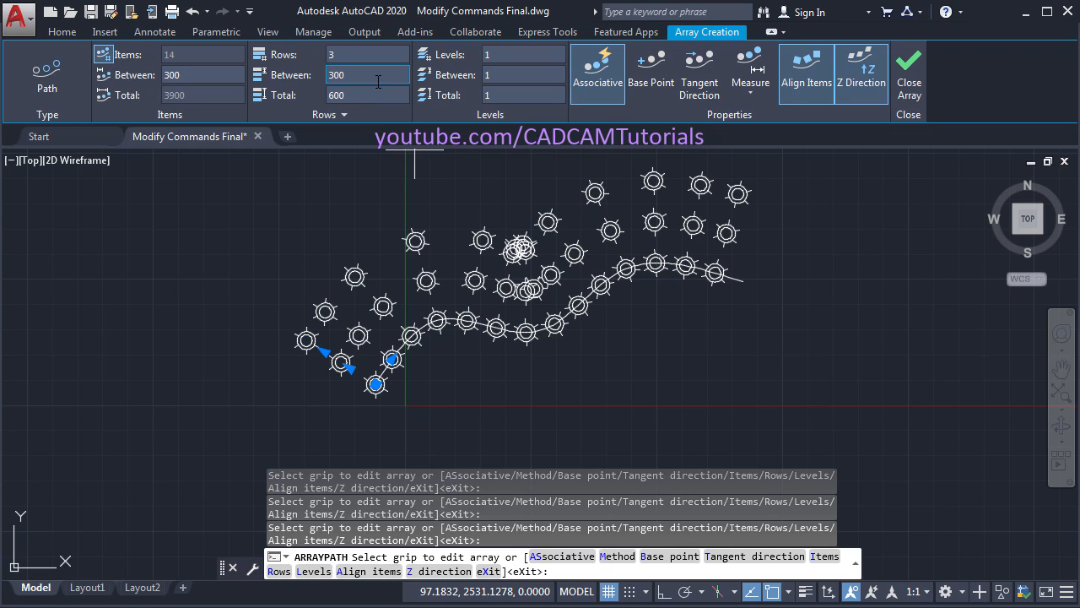
middle_click_drag(571, 339, 581, 328)
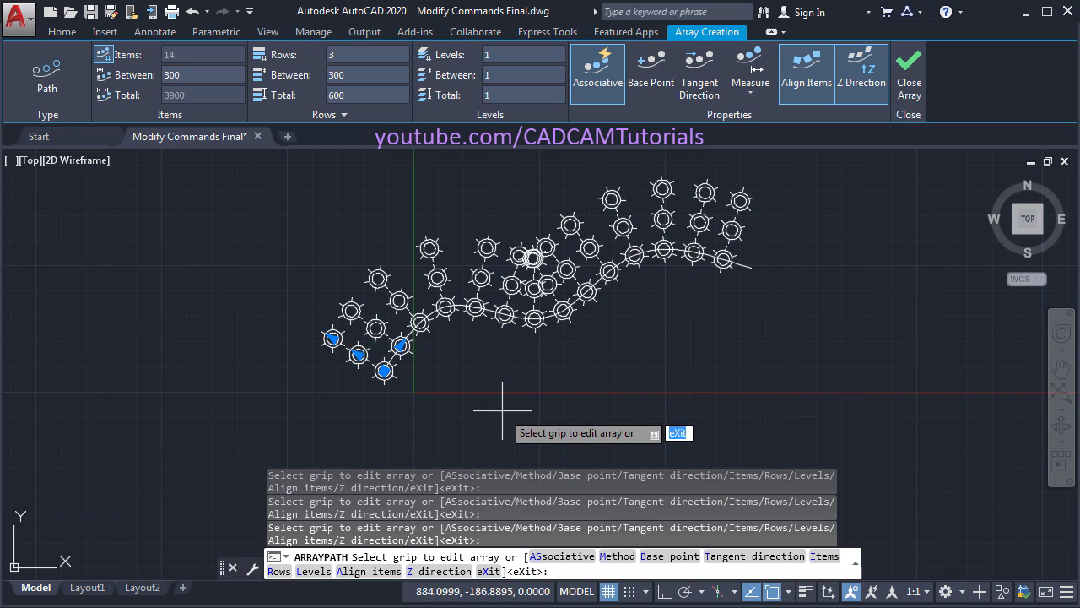
left_click(329, 76)
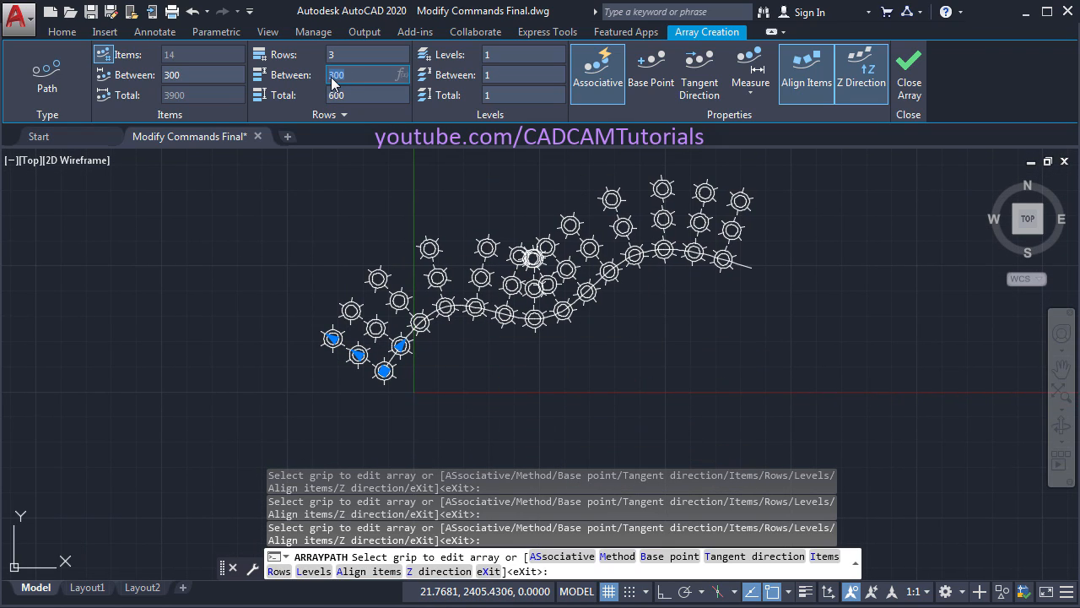
left_click(366, 75)
key("Return")
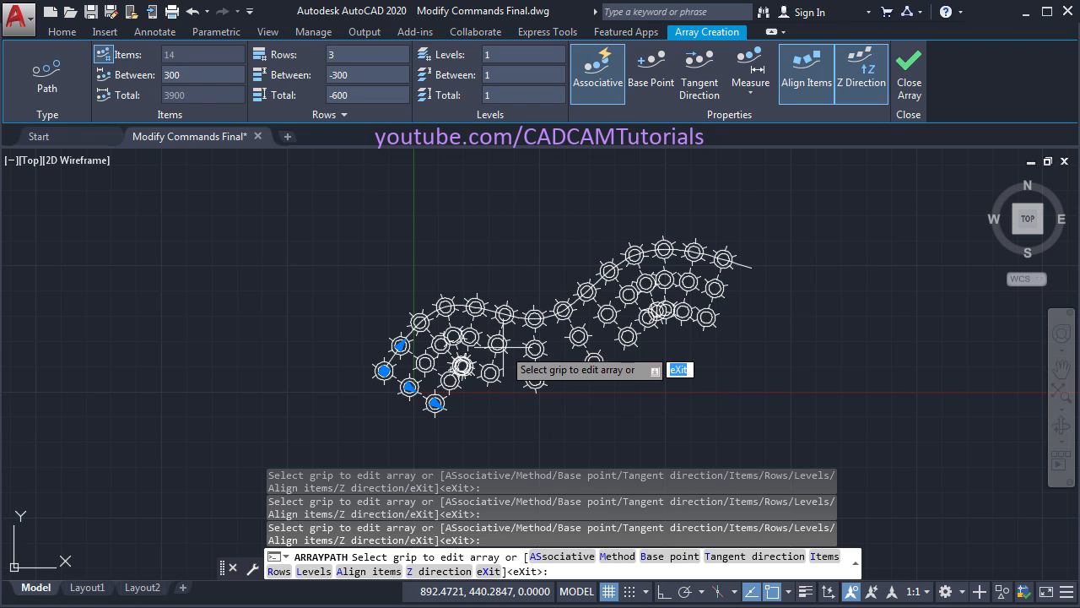
scroll(406, 370, "up", 4)
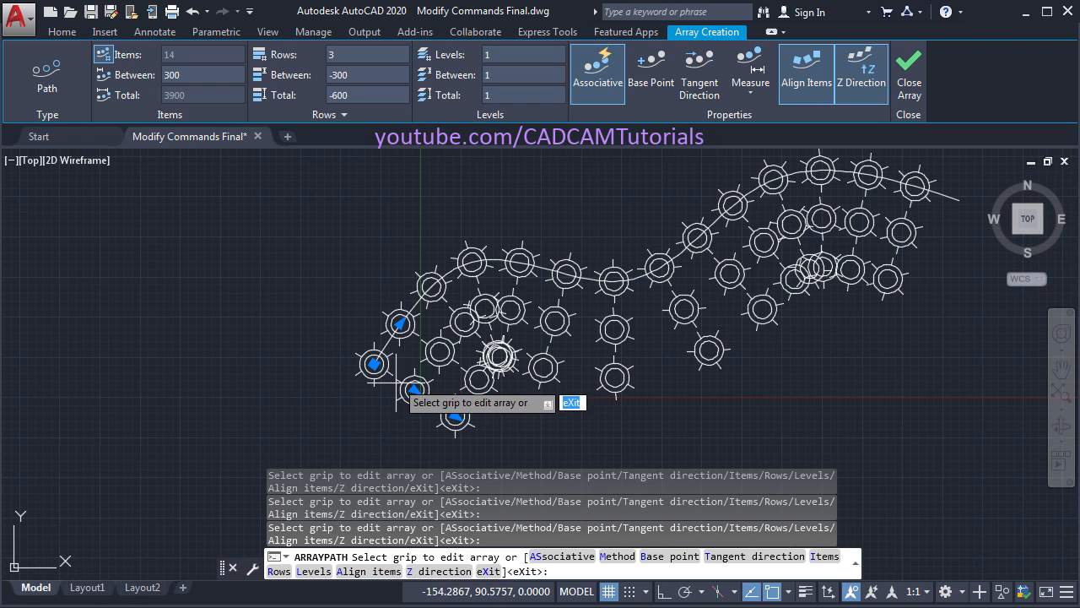
mouse_move(461, 313)
middle_mouse_down()
mouse_move(495, 319)
mouse_move(514, 338)
middle_mouse_up()
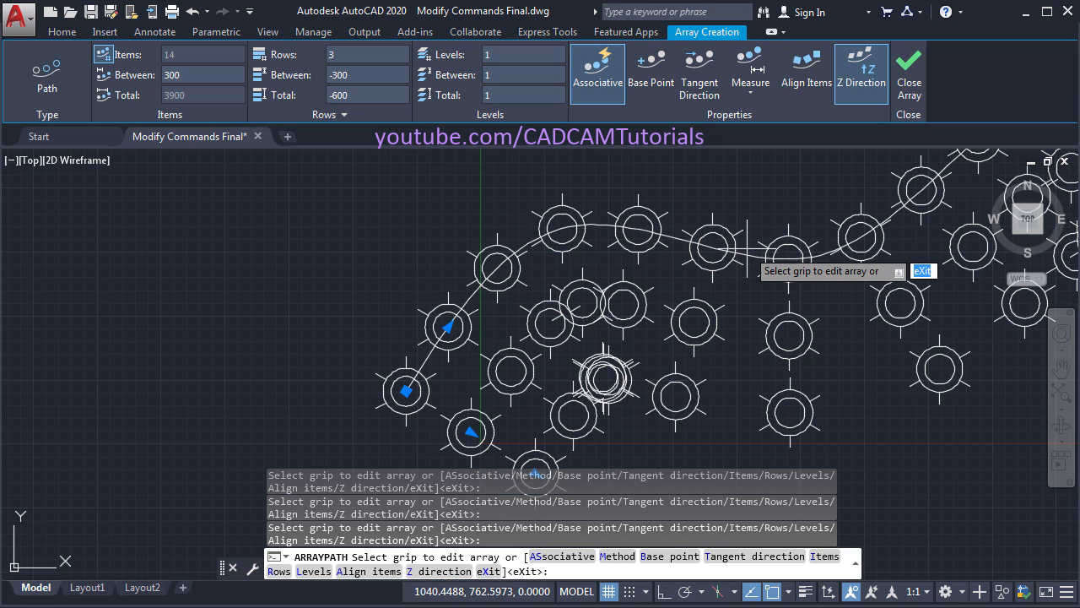
- Turn Align Items back on for the path array and finish creating it
left_click(795, 84)
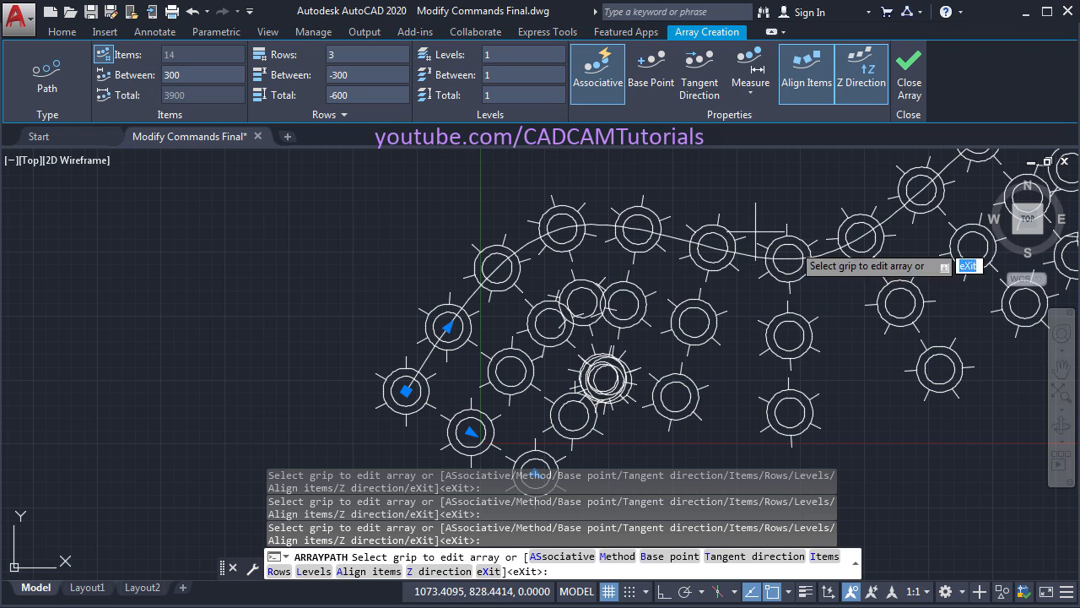
scroll(649, 288, "down", 4)
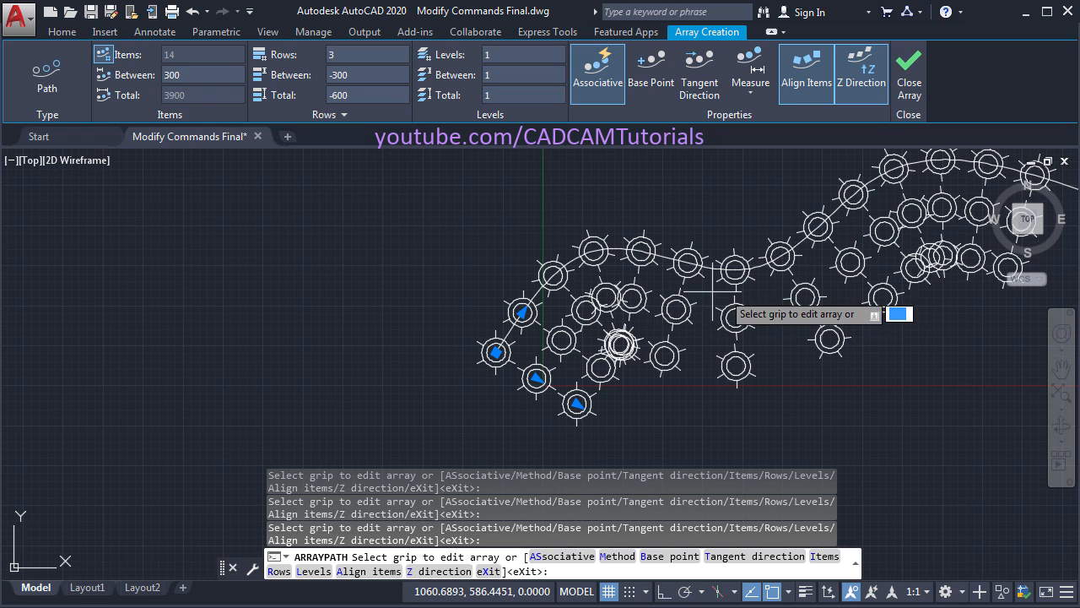
left_click(909, 84)
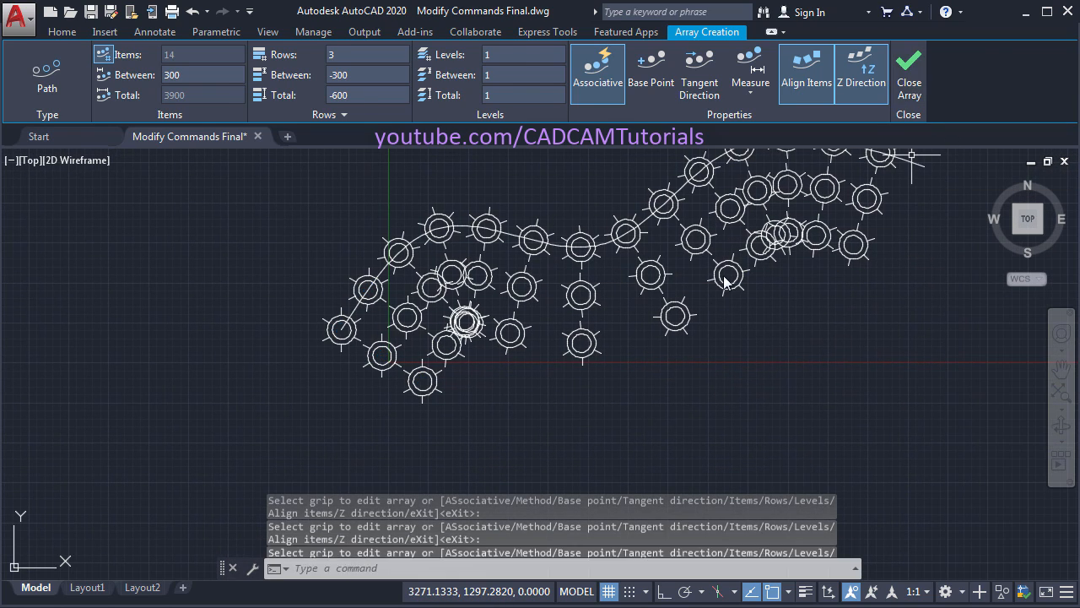
middle_click_drag(650, 338, 521, 400)
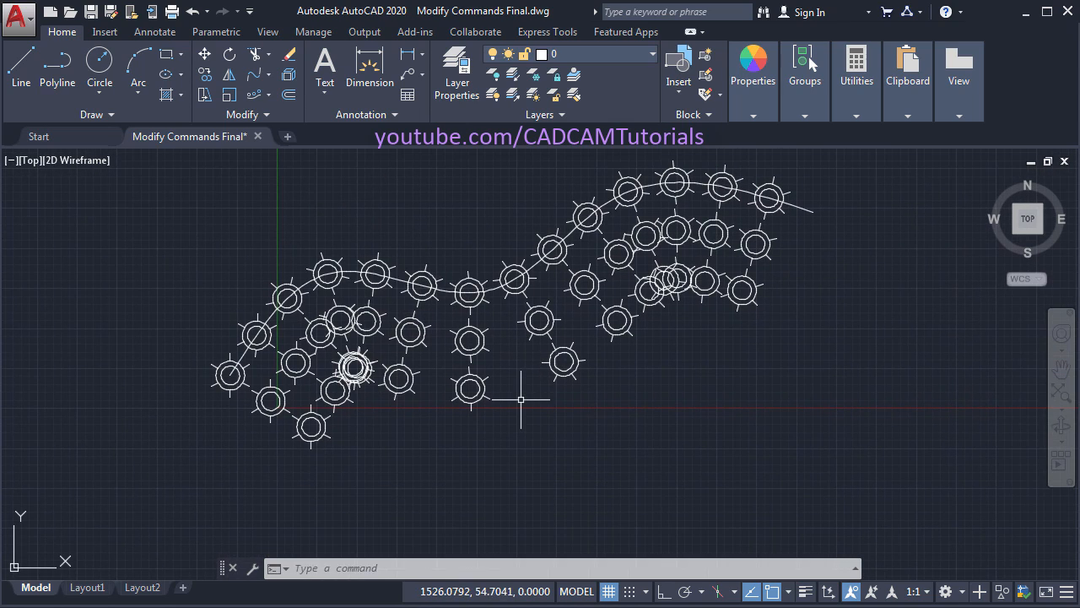
- Select the finished path array to show its editing options, and close it without changes
left_click(474, 355)
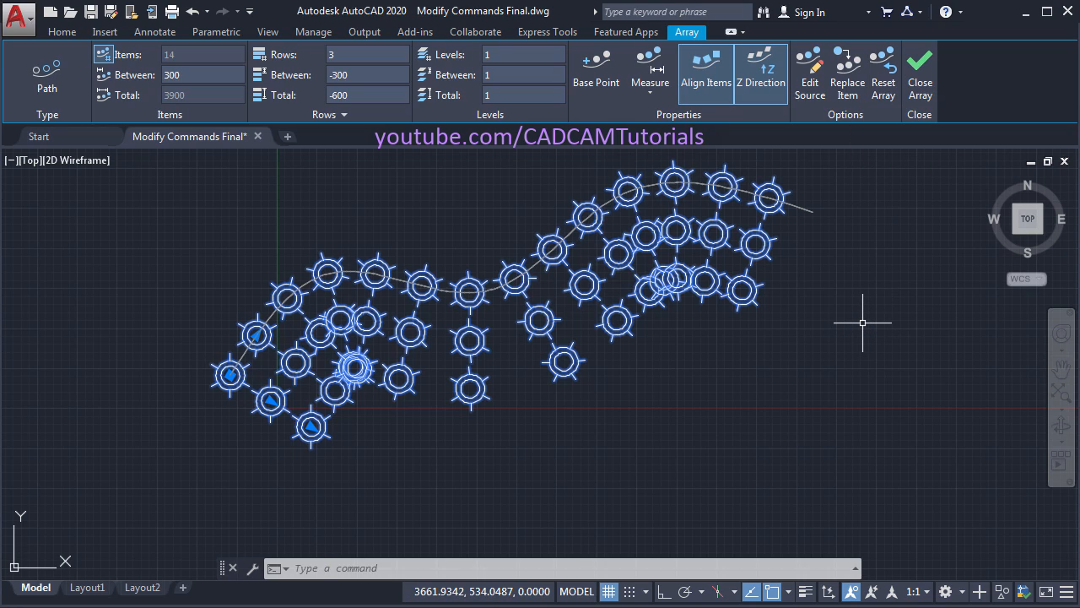
left_click(920, 96)
middle_click_drag(719, 383, 737, 400)
scroll(503, 374, "down", 2)
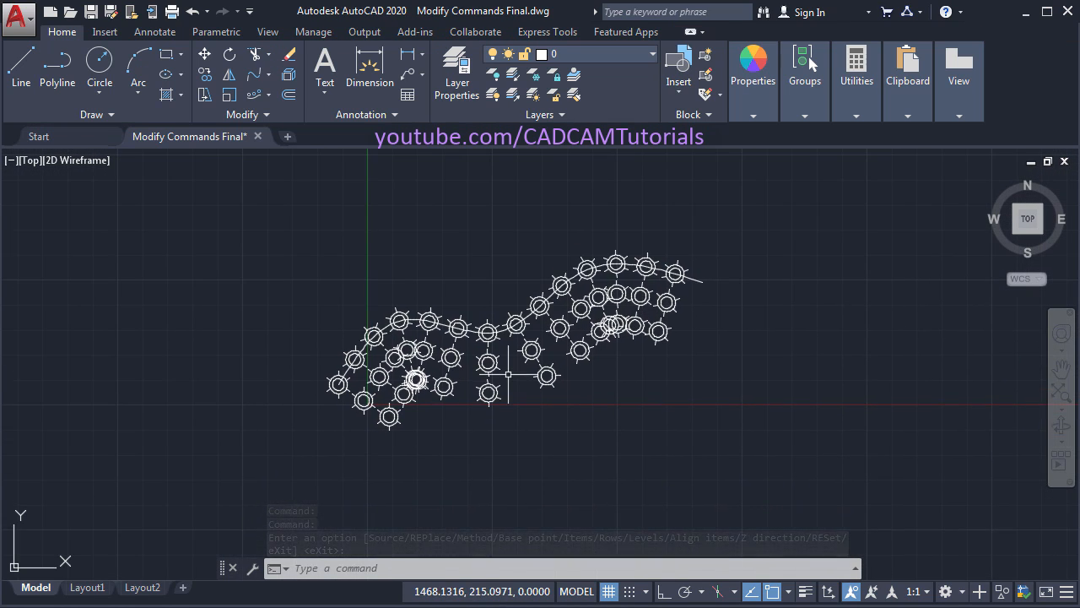
scroll(482, 355, "up", 2)
middle_click_drag(601, 393, 602, 393)
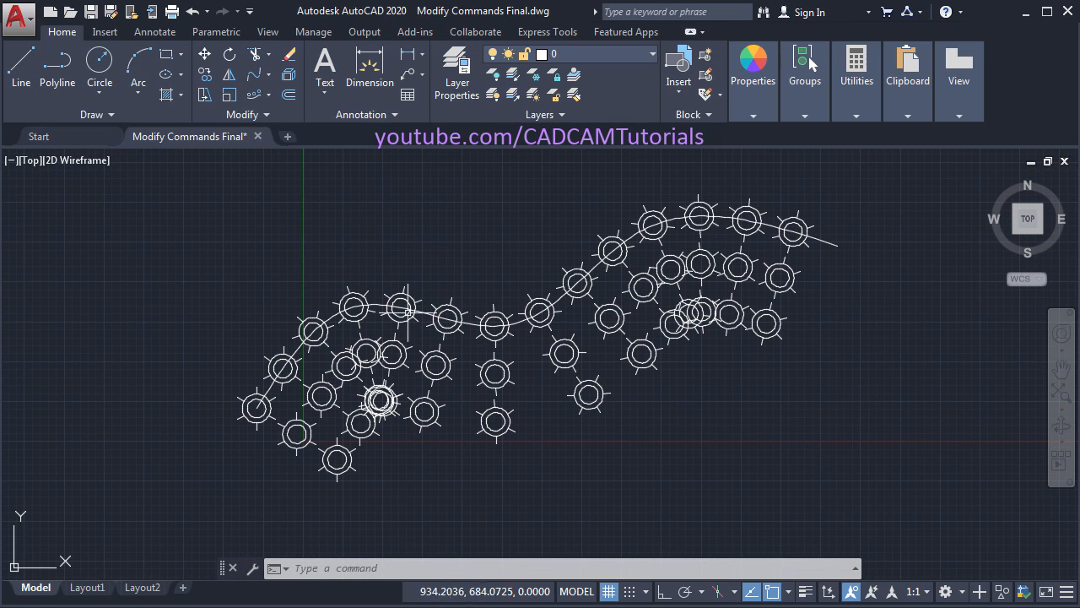
- Explode the path array and erase the spline and all copies except the lowest symbol at the array's starting end
left_click(290, 76)
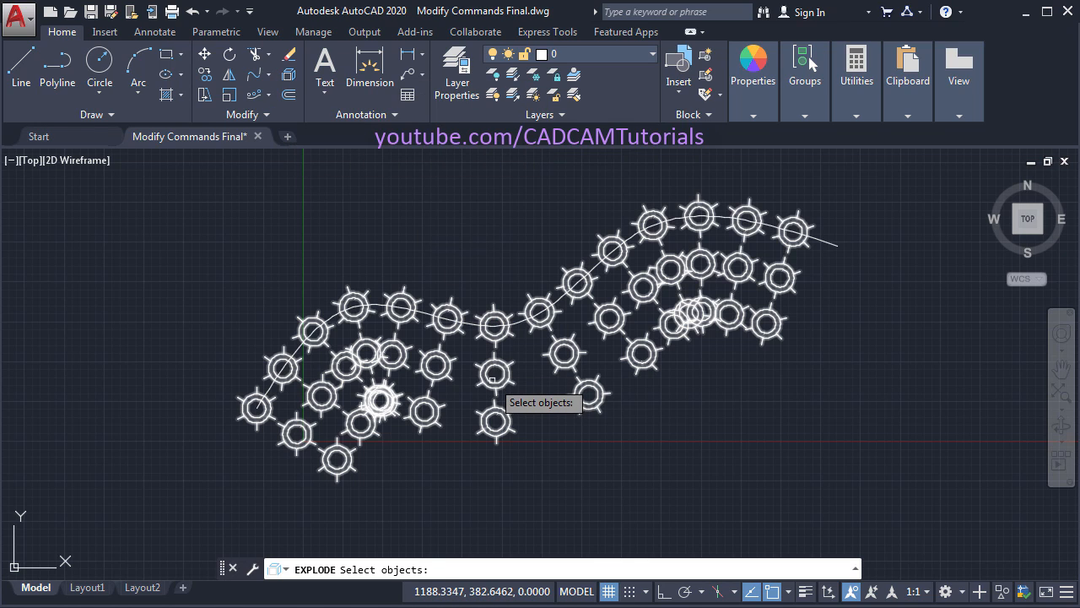
left_click(500, 402)
type("e")
key("Return")
left_click(886, 443)
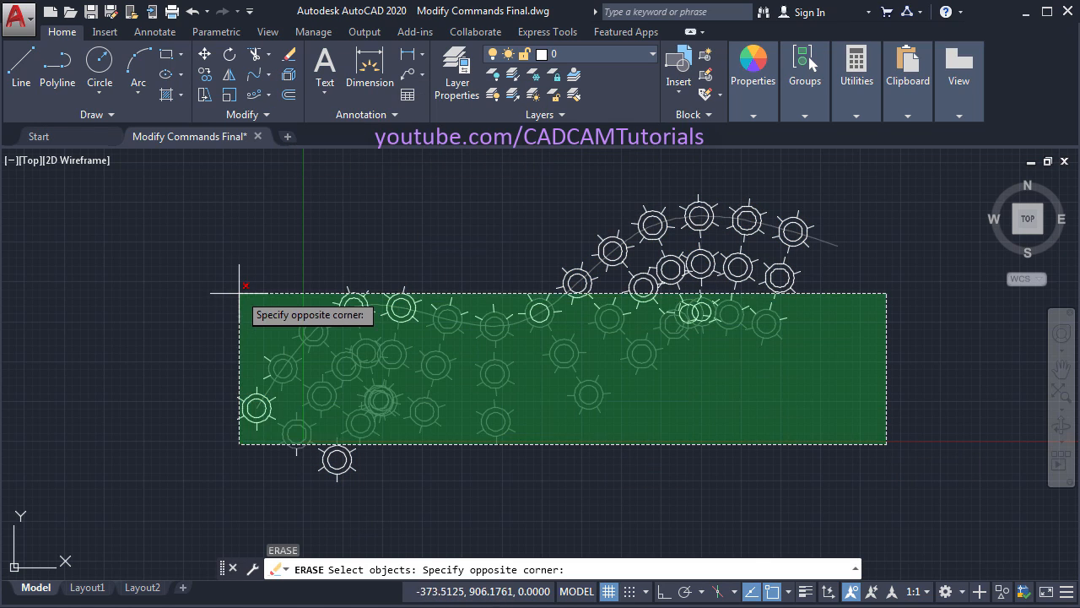
left_click(270, 249)
left_click(879, 297)
left_click(591, 194)
key("Return")
middle_click(510, 443)
middle_click(510, 443)
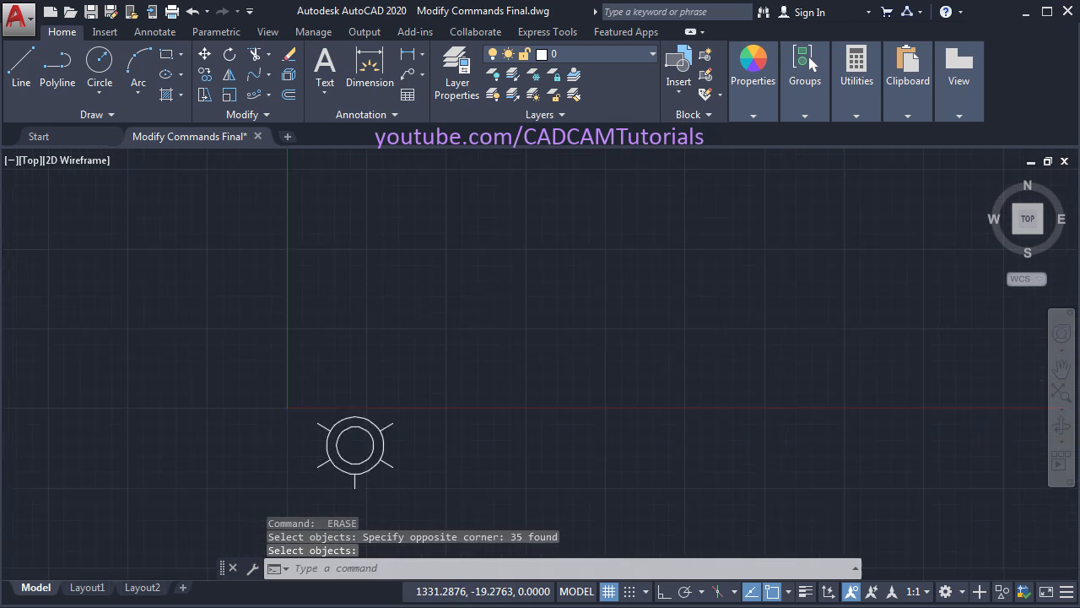
scroll(441, 260, "down", 4)
middle_click_drag(529, 341, 490, 376)
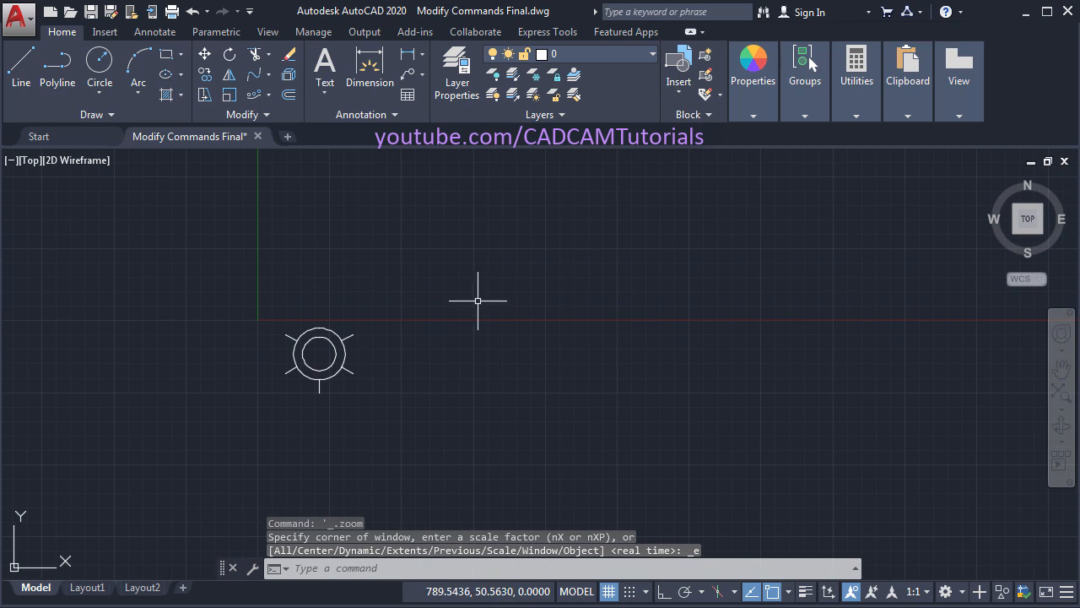
left_click(268, 93)
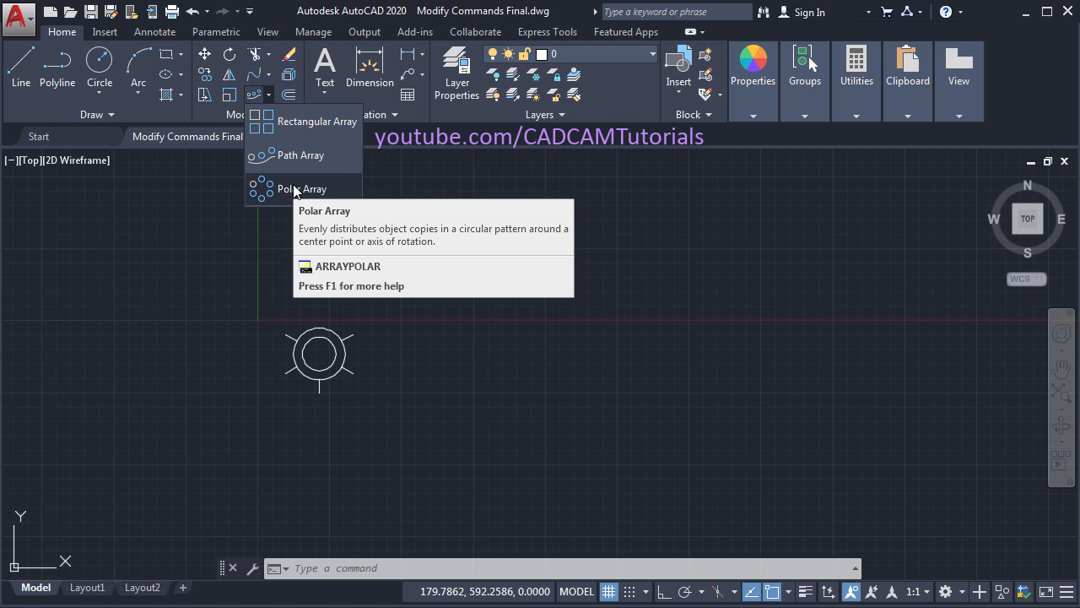
left_click(553, 337)
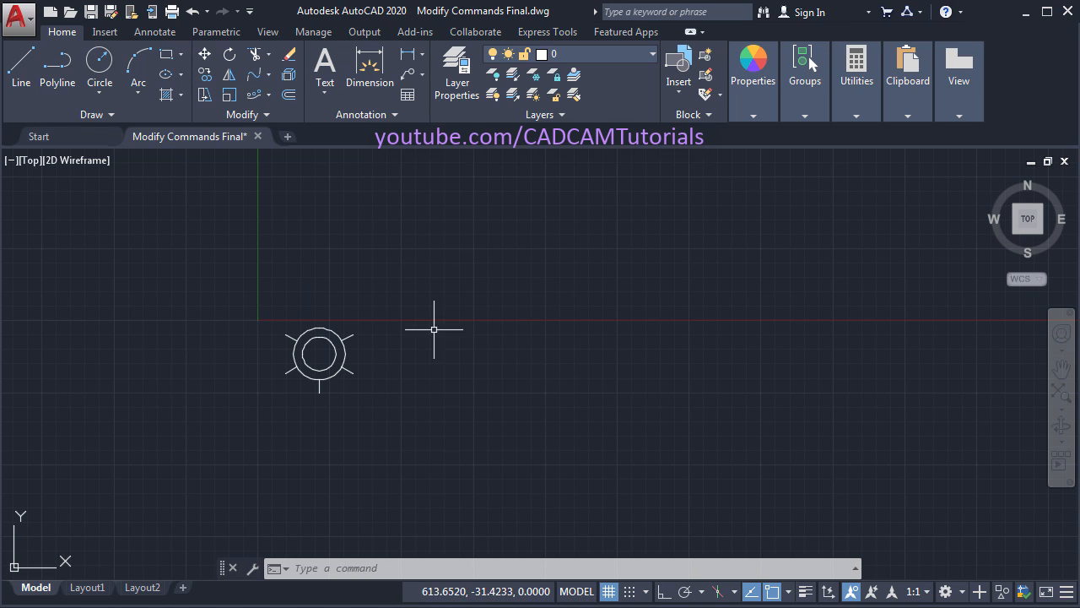
middle_click_drag(372, 355, 469, 357)
scroll(393, 335, "up", 1)
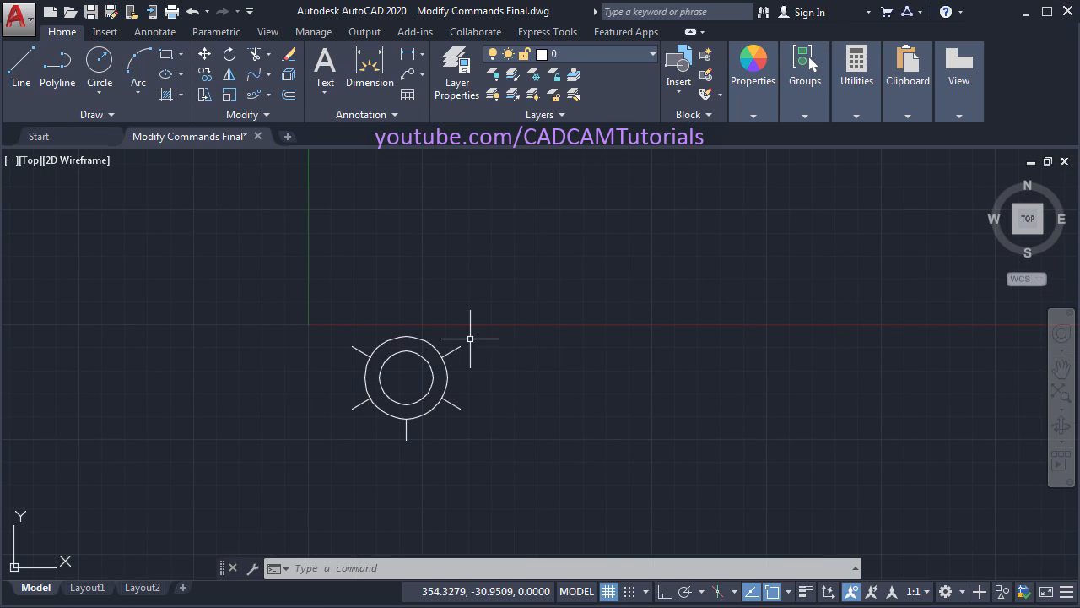
- Draw a large 2-Point circle from the centre of the remaining symbol, with its diameter running horizontally to the right
left_click(103, 93)
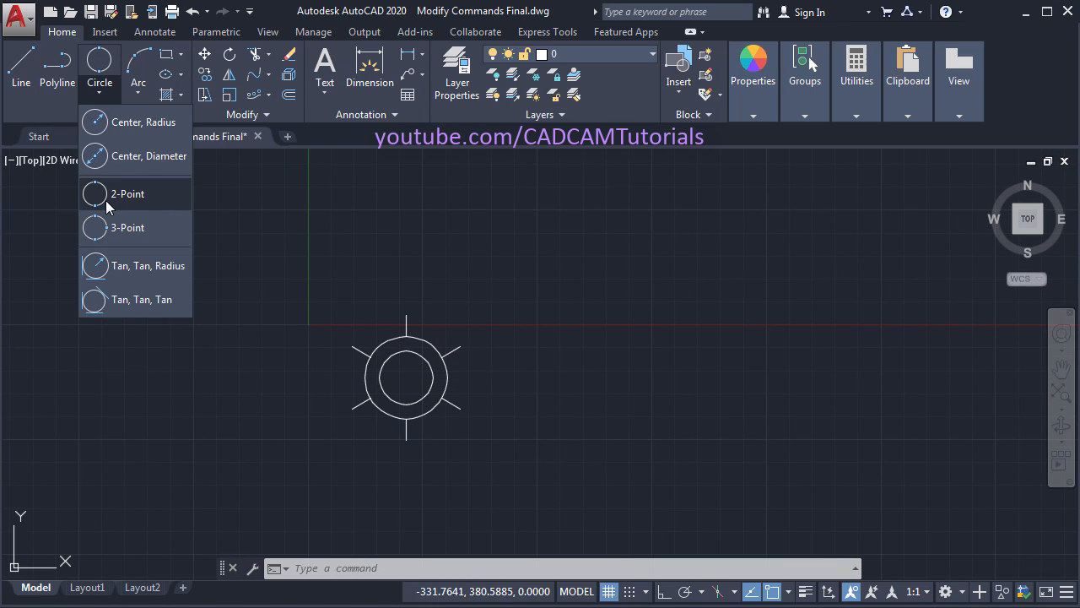
left_click(134, 197)
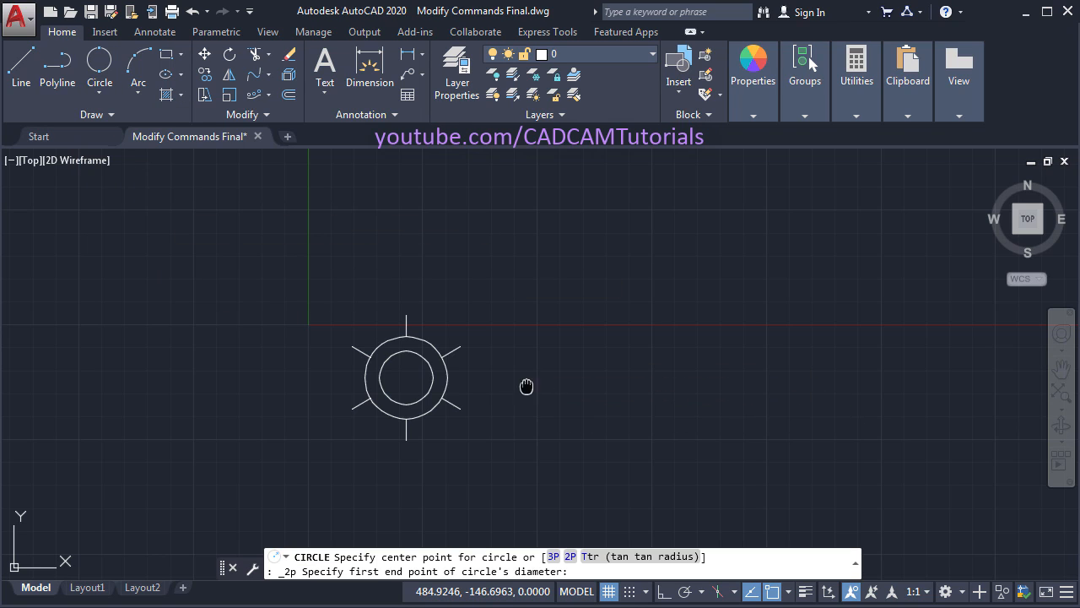
middle_click_drag(497, 373, 424, 304)
scroll(415, 323, "down", 3)
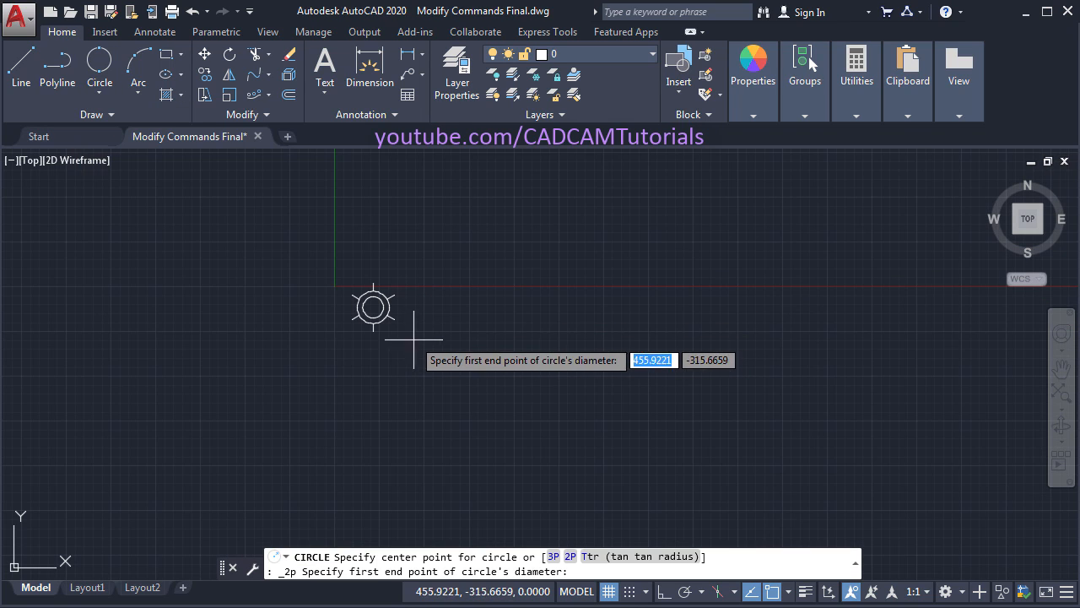
left_click(373, 307)
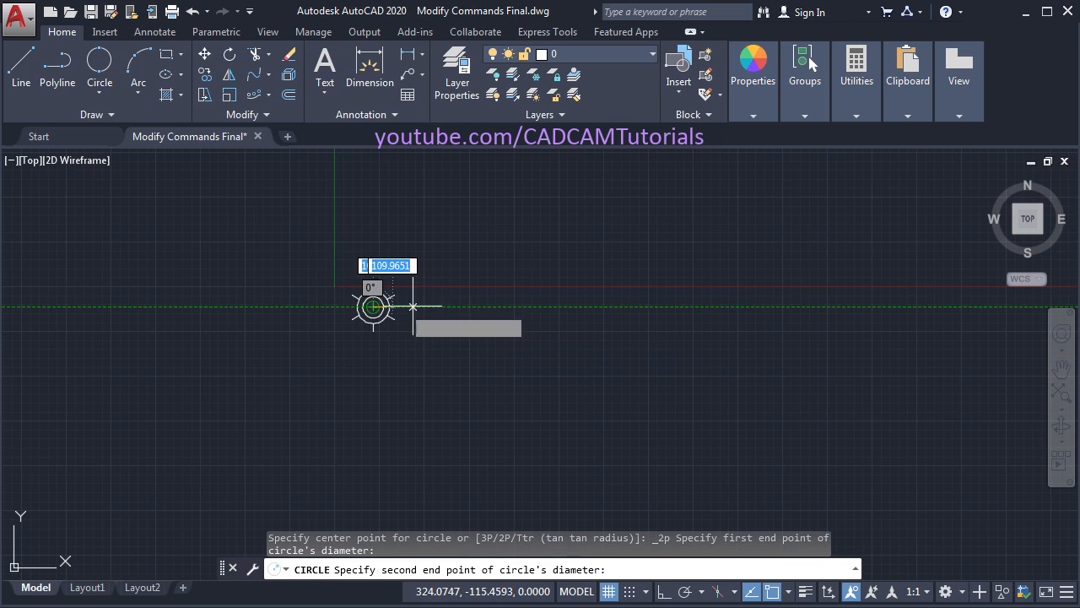
left_click(591, 306)
scroll(405, 240, "up", 2)
scroll(371, 346, "down", 2)
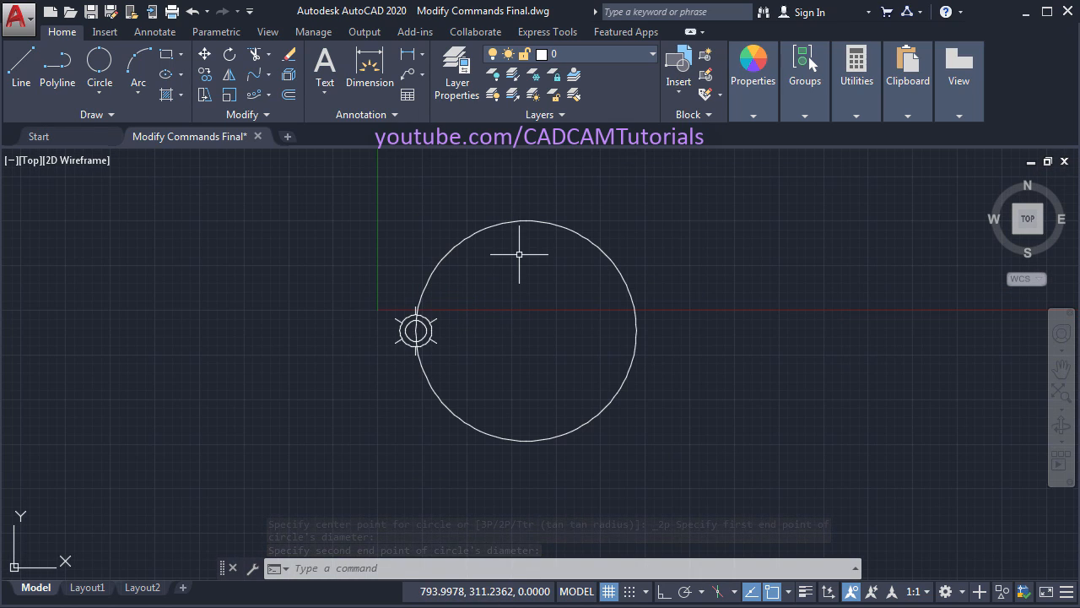
- Create a polar array of the complete ring symbol around the centre of the large circle
left_click(270, 95)
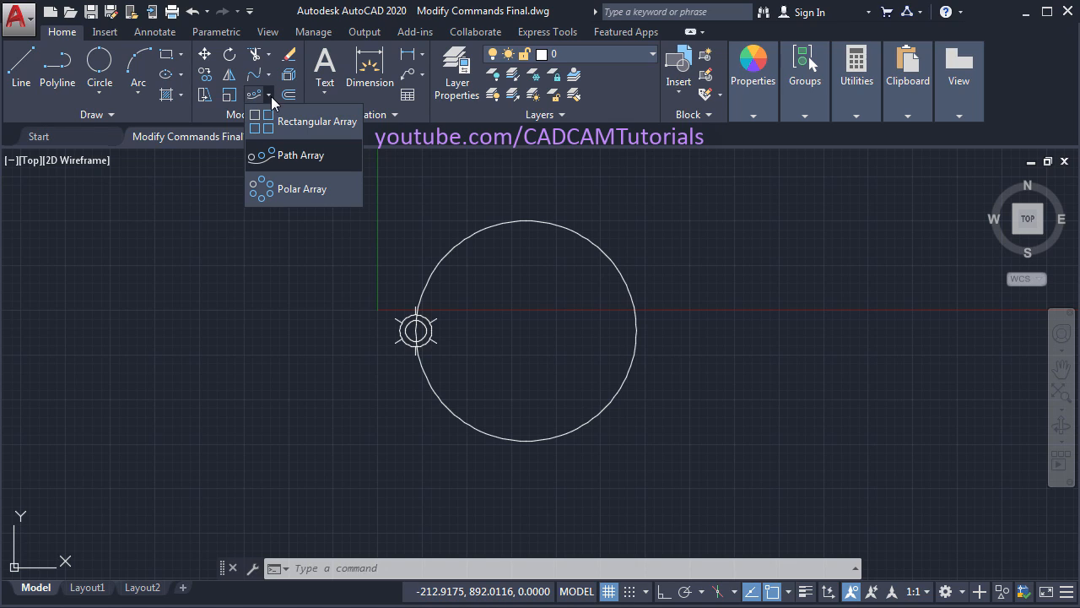
left_click(316, 195)
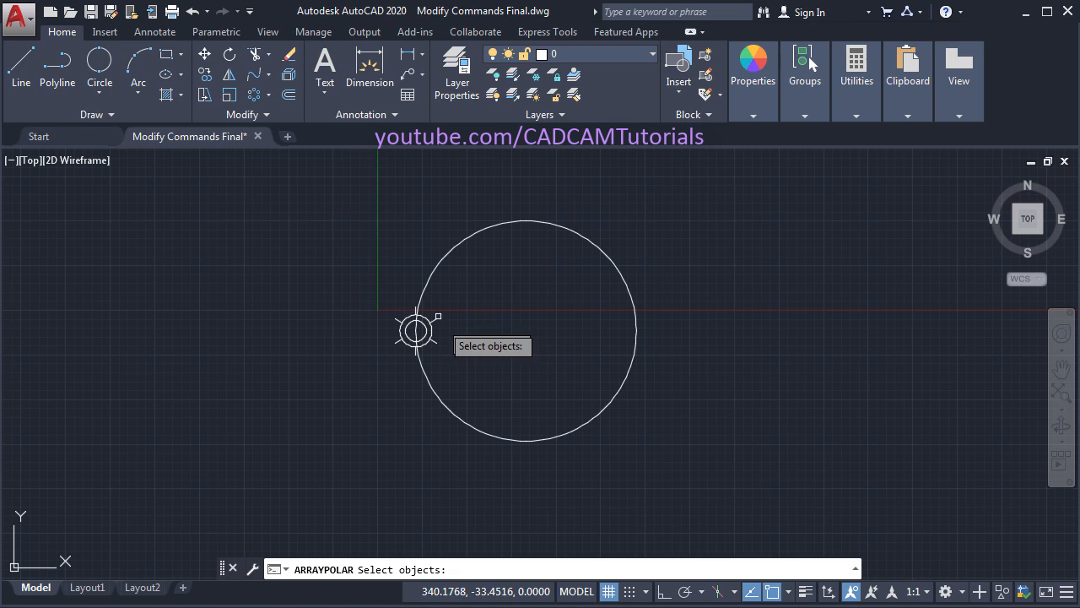
scroll(437, 314, "up", 2)
middle_click_drag(602, 346, 594, 339)
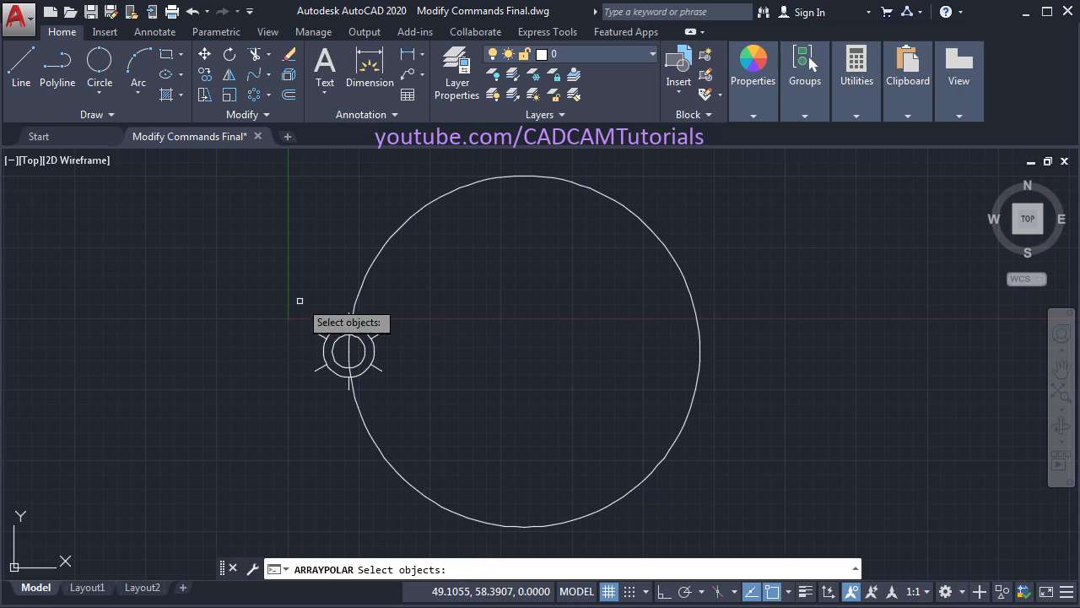
left_click(283, 288)
left_click(461, 432)
key("Return")
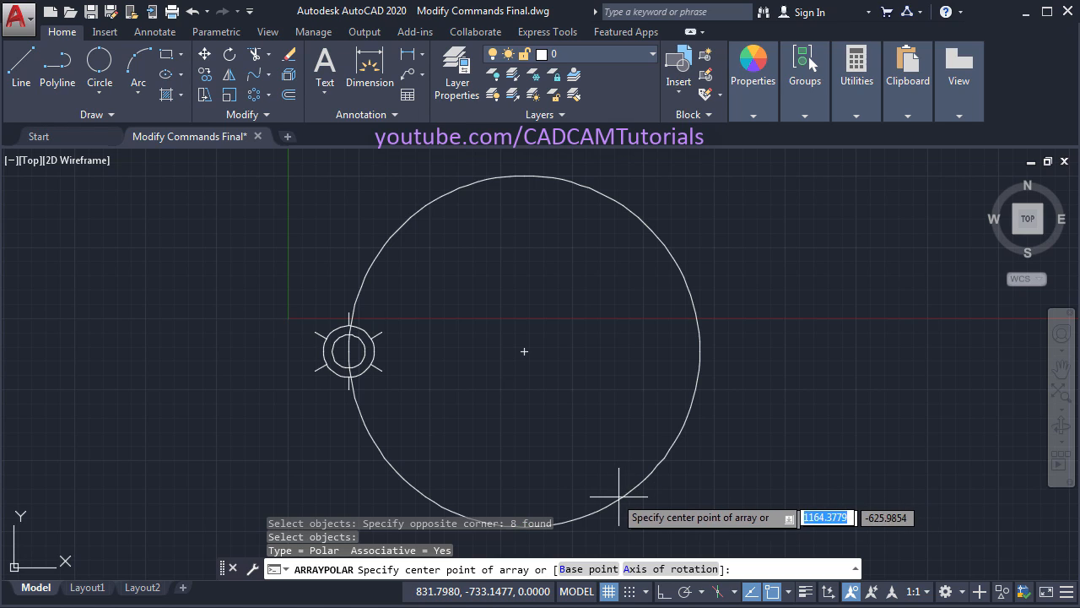
left_click(524, 351)
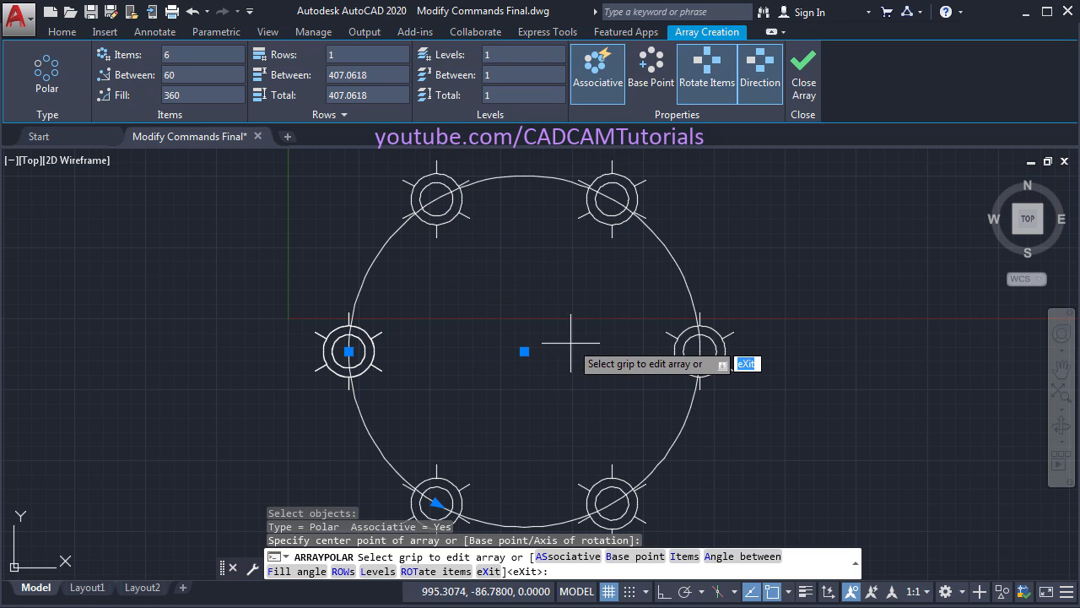
- Set the polar array to 10 items with a fill angle of 180 degrees
middle_click_drag(571, 357, 587, 359)
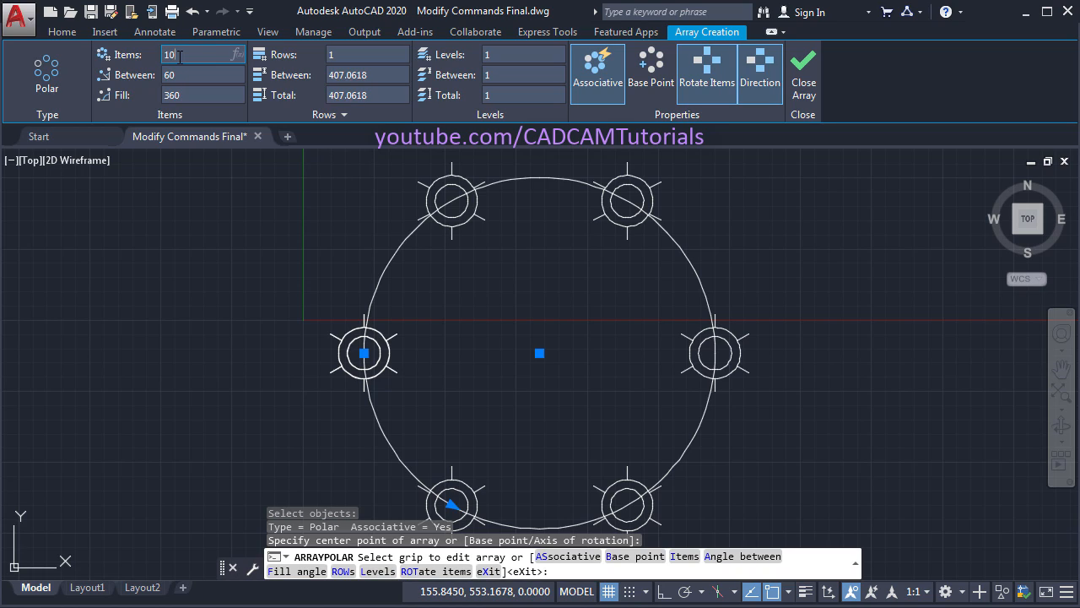
key("Return")
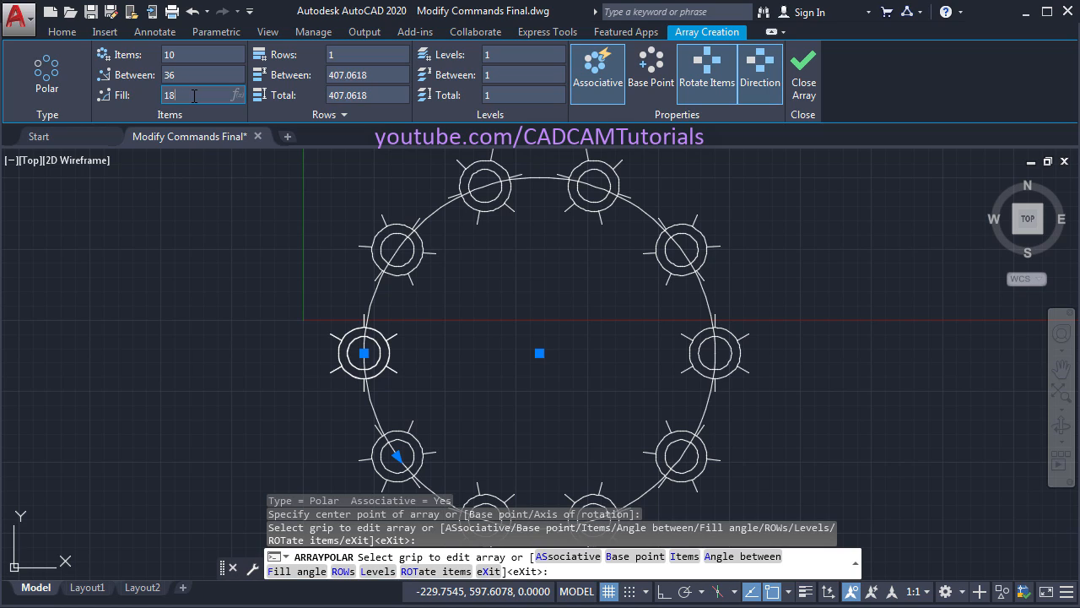
key("Return")
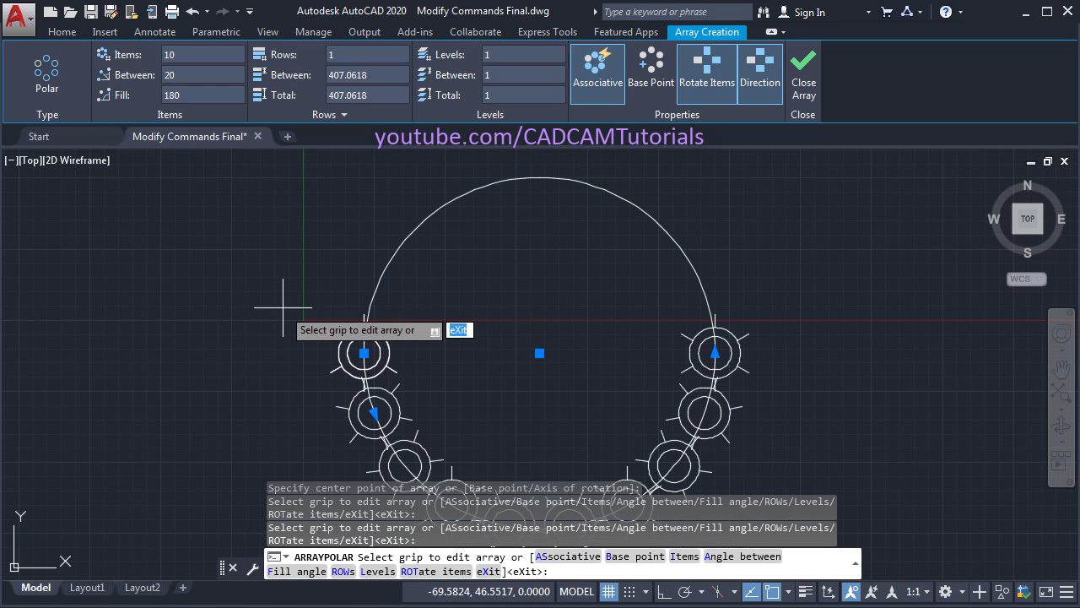
- Reverse the polar array's direction and switch it back to counterclockwise, and set its fill angle to 360 degrees
scroll(265, 301, "down", 3)
middle_click_drag(234, 289, 364, 333)
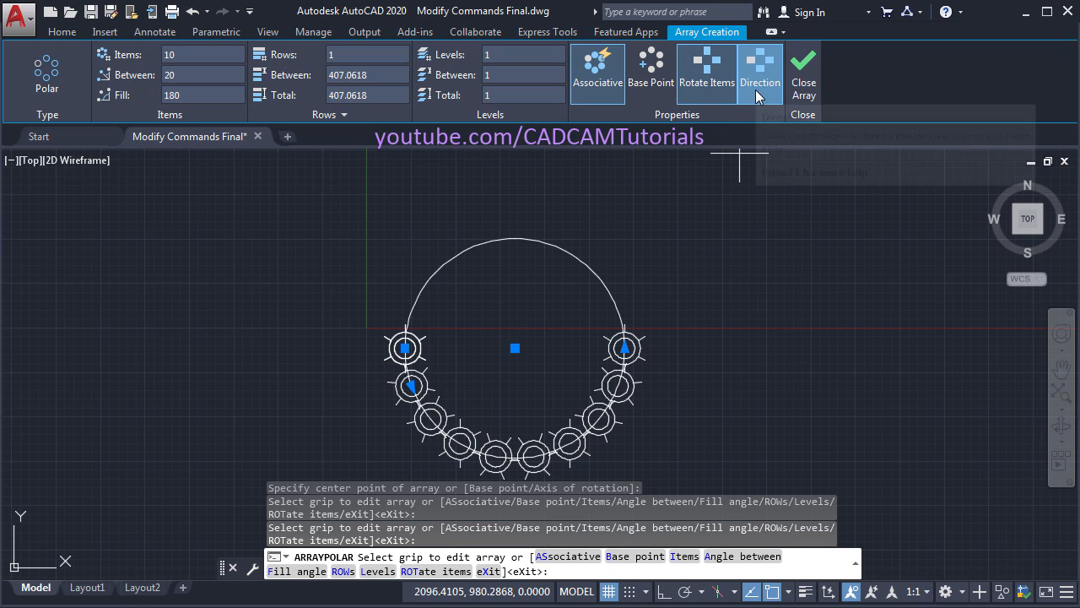
left_click(755, 89)
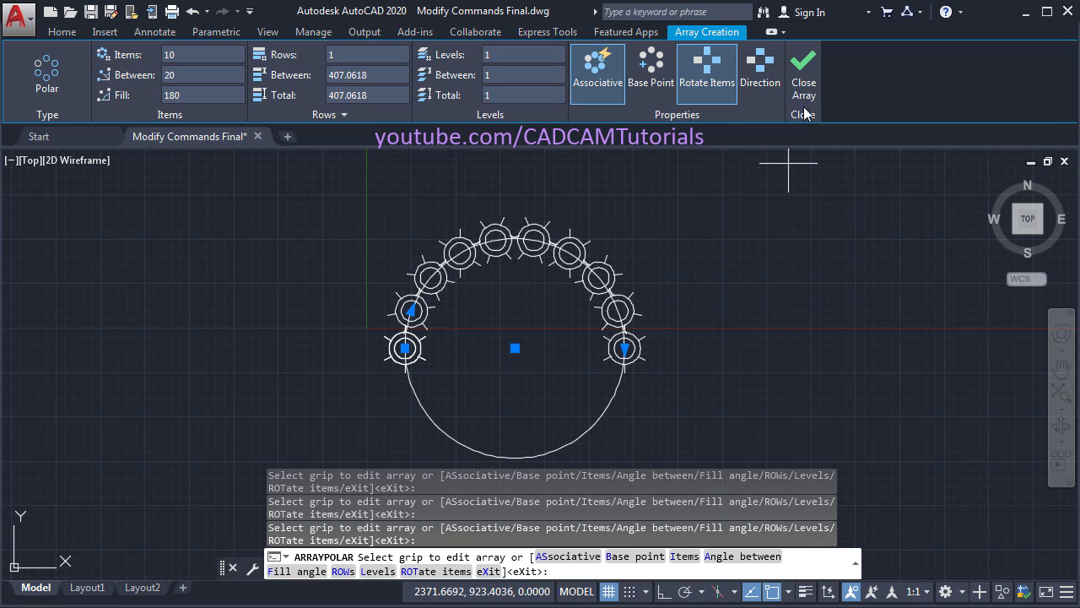
left_click(760, 78)
middle_click_drag(567, 335, 574, 308)
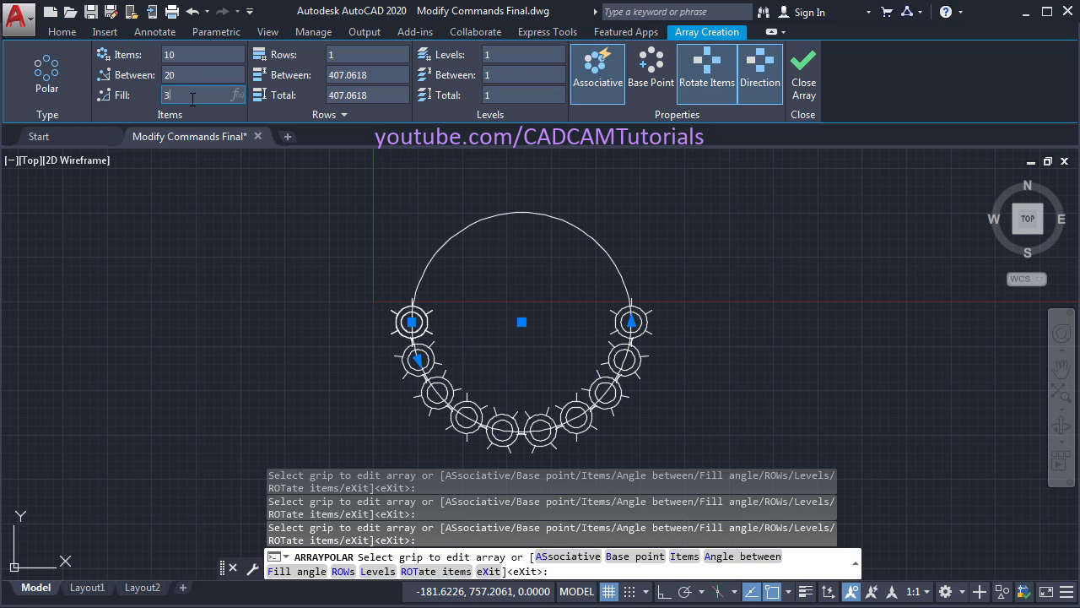
key("Return")
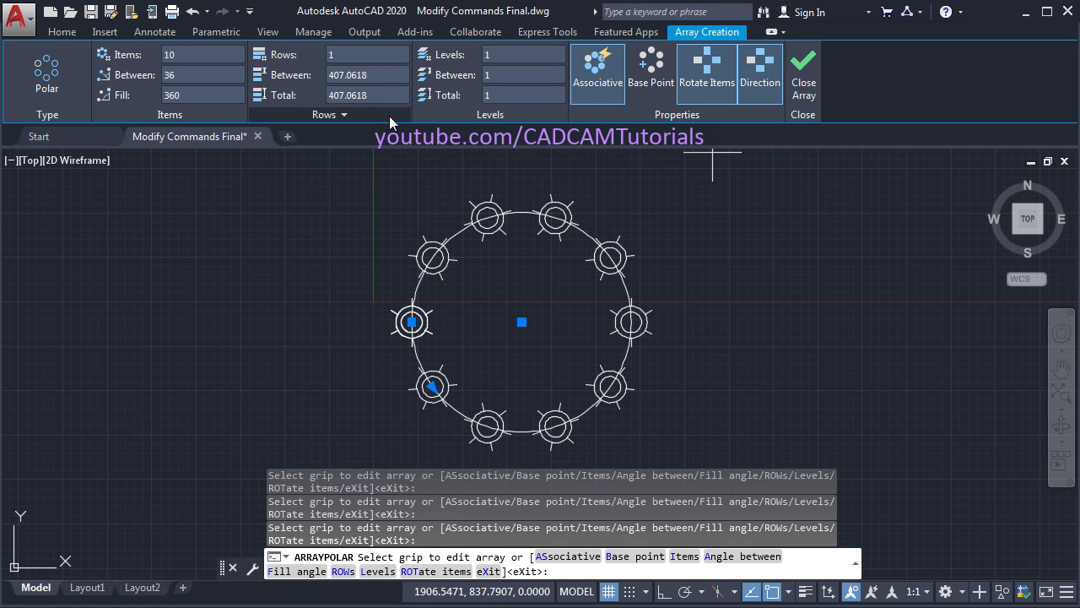
- Give the polar array 3 rows spaced 400 apart and finish the array
left_click(344, 55)
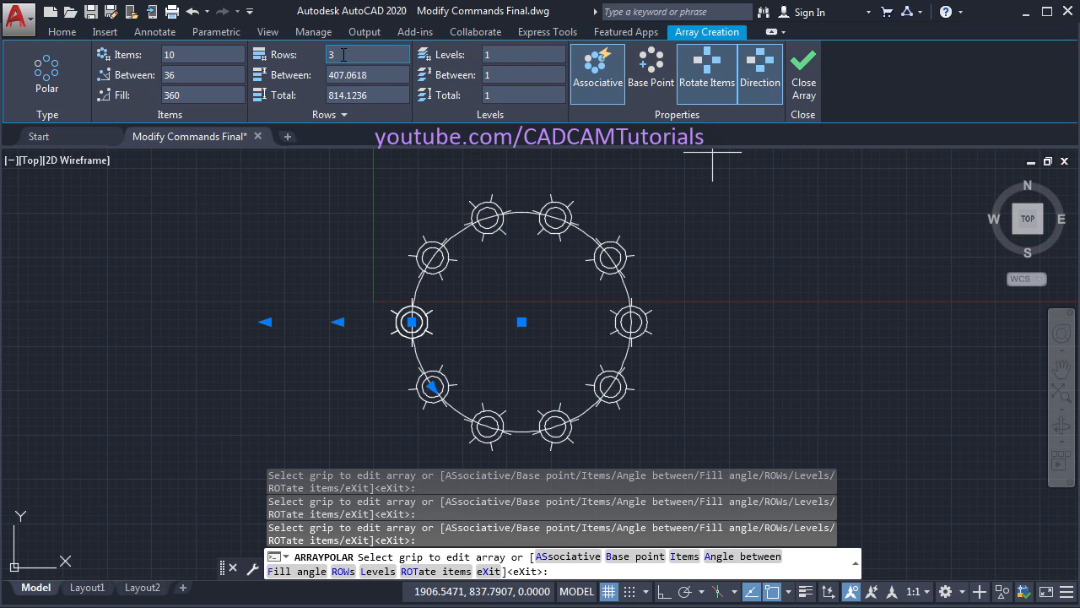
scroll(477, 304, "down", 5)
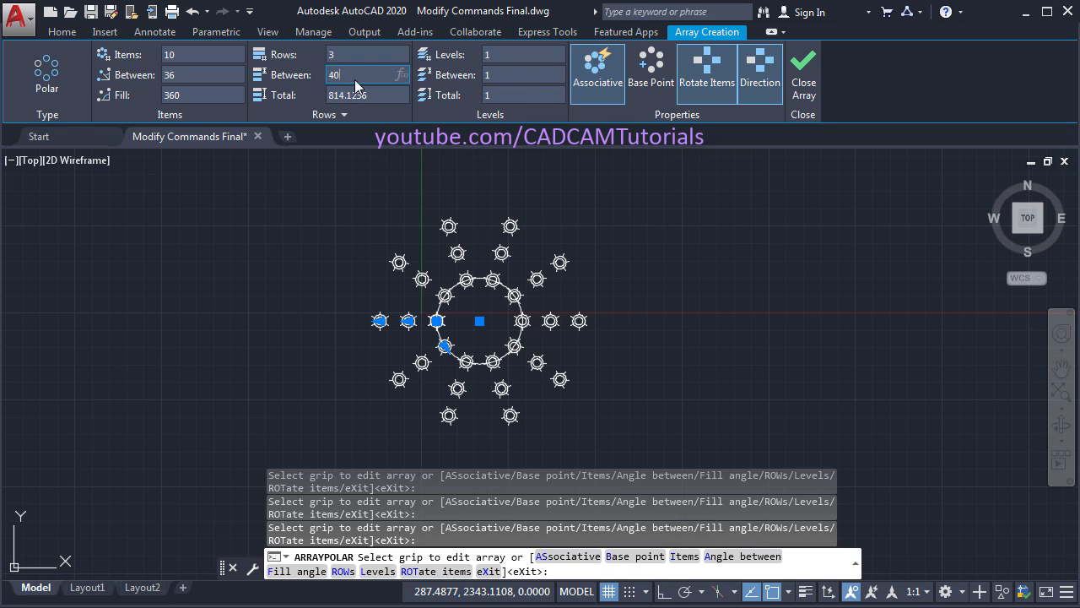
key("Return")
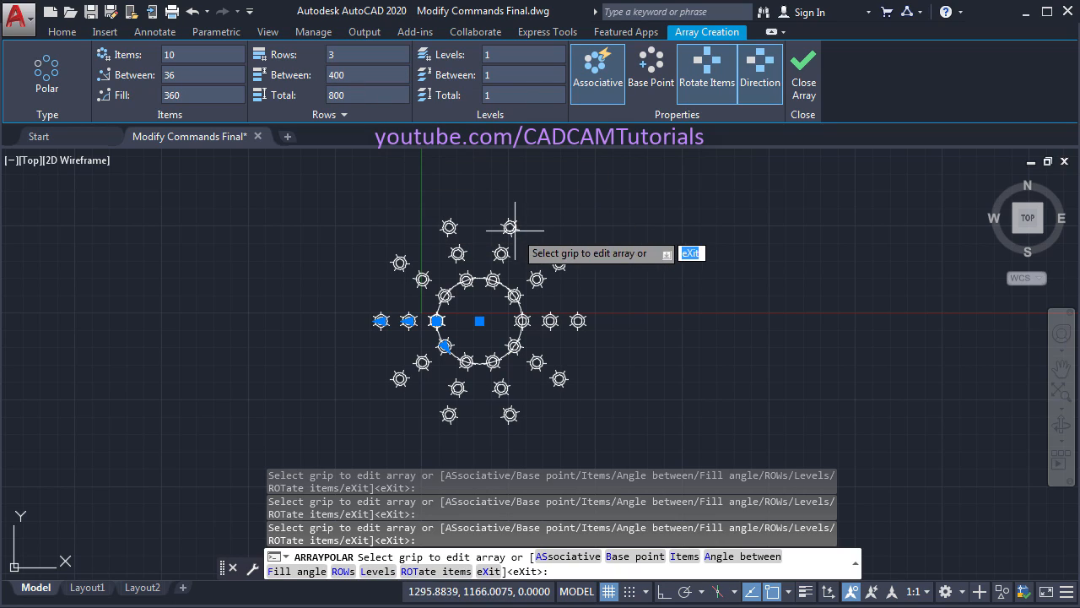
left_click(802, 88)
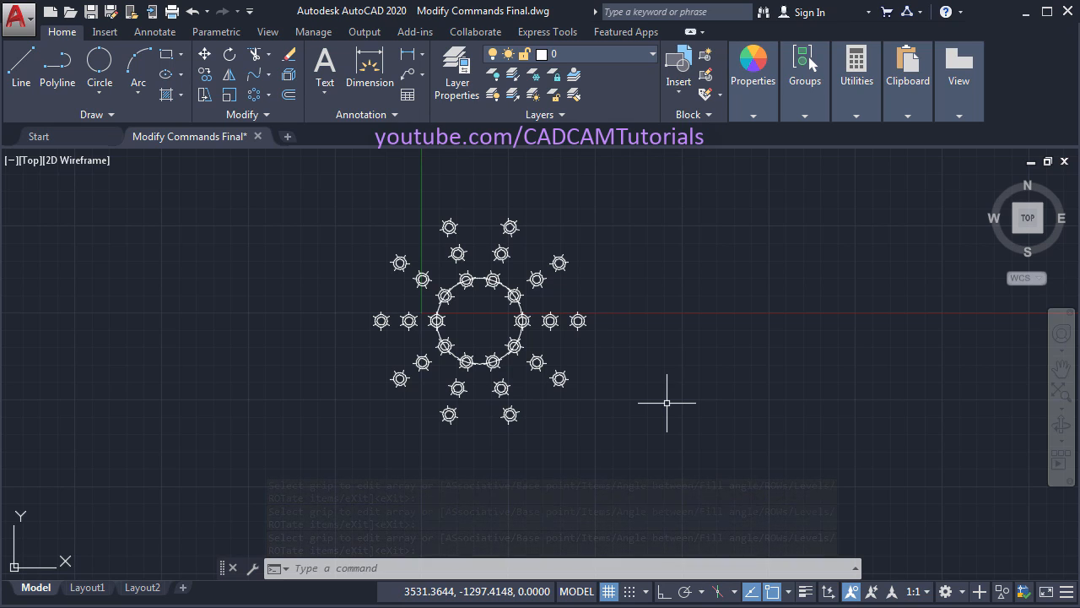
middle_click(562, 407)
middle_click(562, 408)
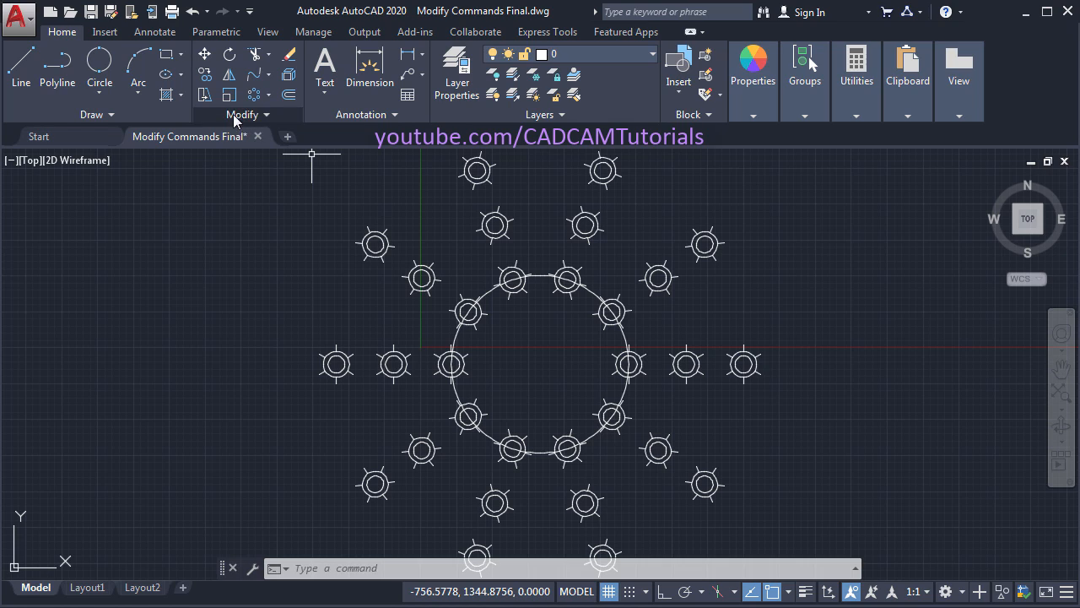
- Draw a horizontal line about 1910 units long in the empty area to the right of the polar array, with Ortho on
left_click(237, 118)
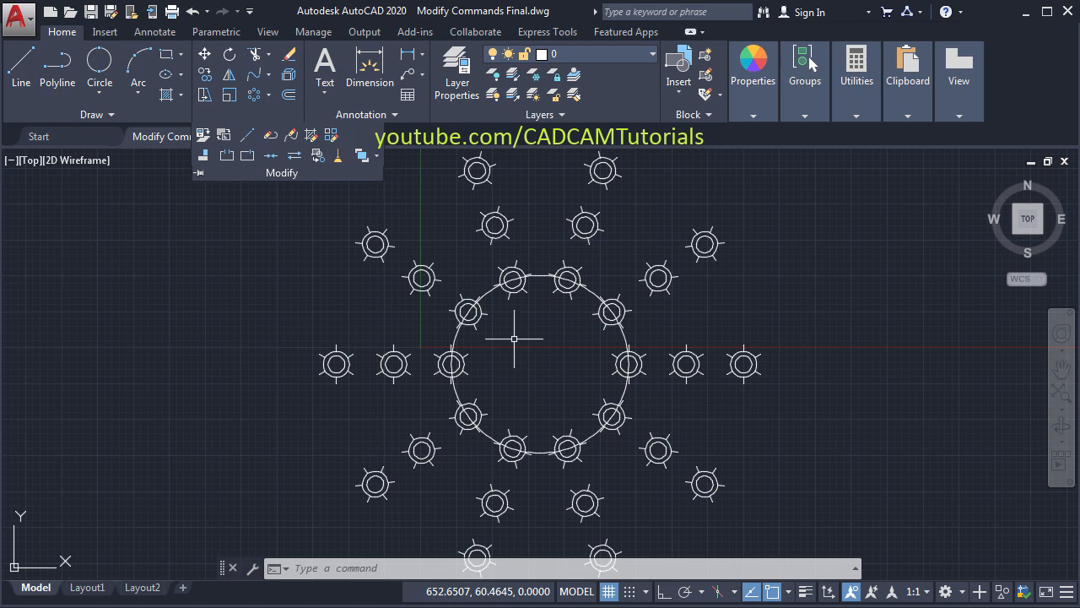
scroll(622, 362, "down", 3)
middle_click_drag(796, 354, 550, 291)
scroll(550, 291, "up", 2)
middle_click_drag(458, 290, 580, 329)
left_click(21, 72)
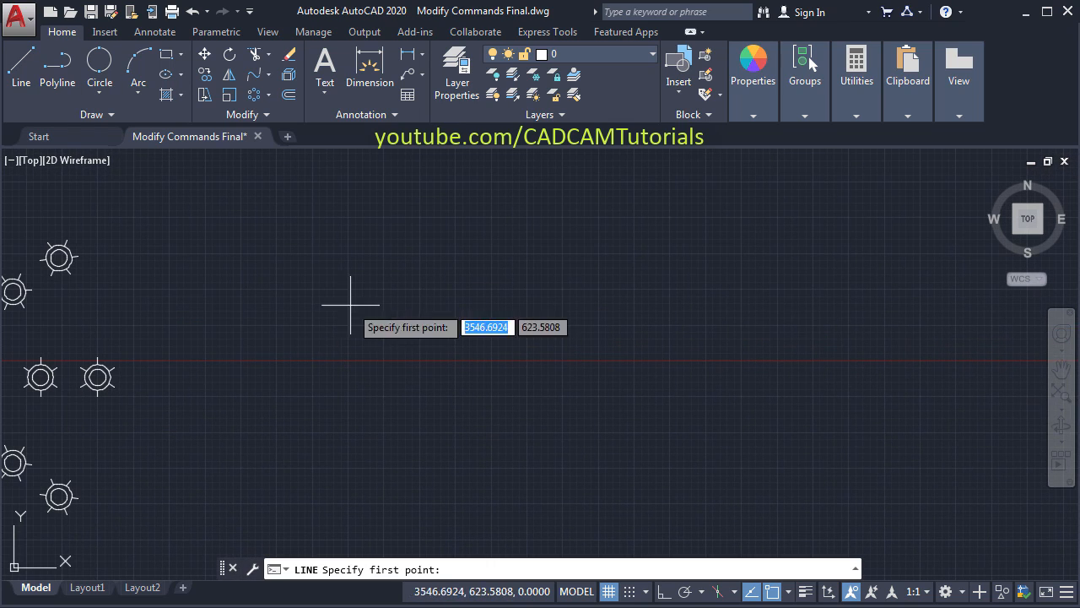
left_click(442, 412)
key("F8")
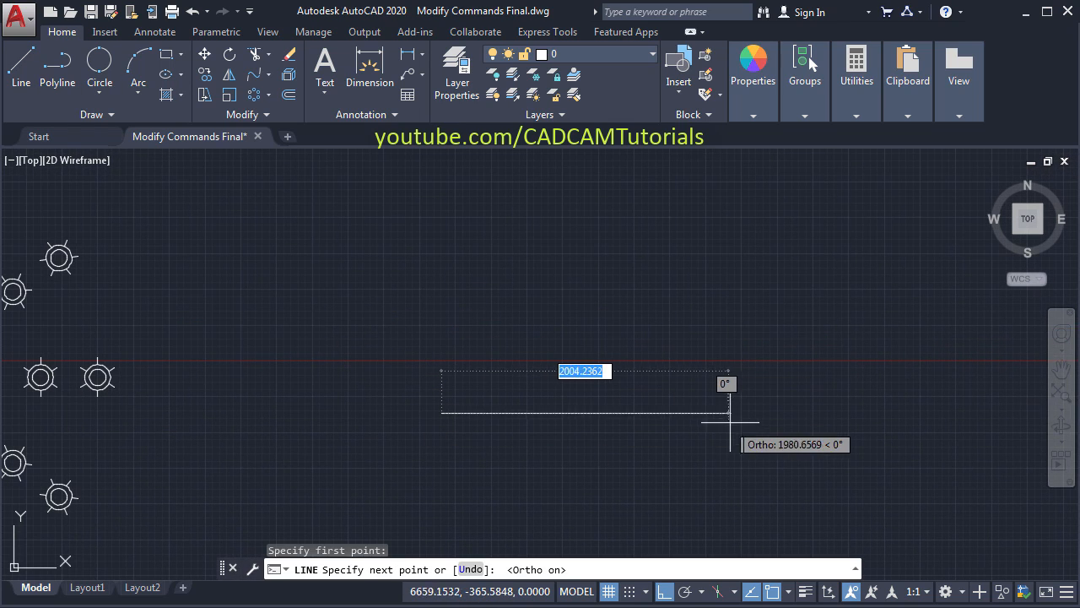
left_click(715, 412)
key("Return")
- Measure the horizontal line's length with the Lengthen command
scroll(717, 419, "up", 2)
middle_click_drag(717, 419, 665, 382)
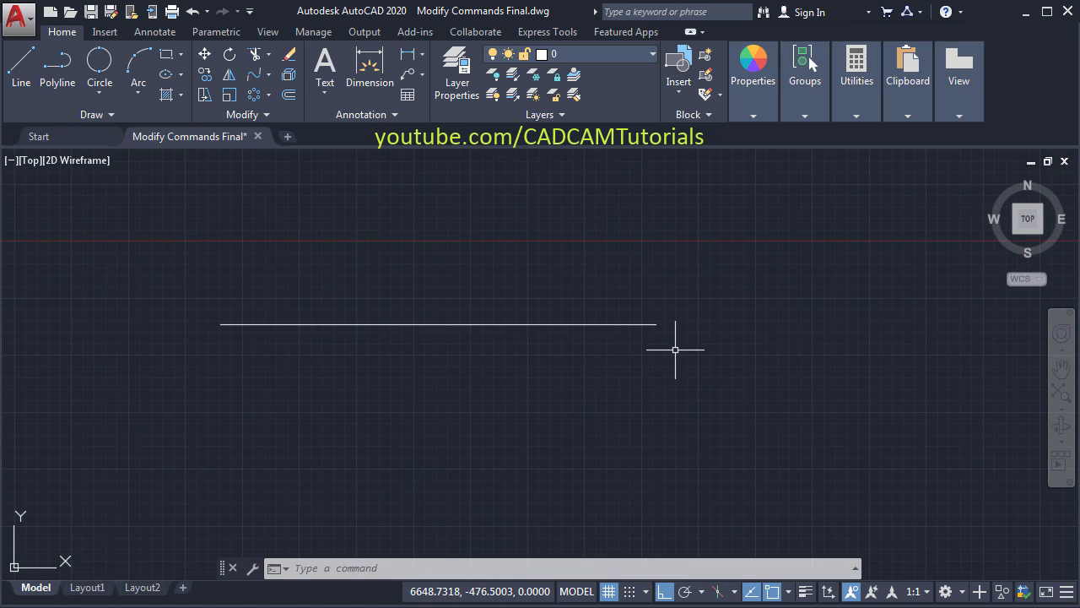
left_click(258, 115)
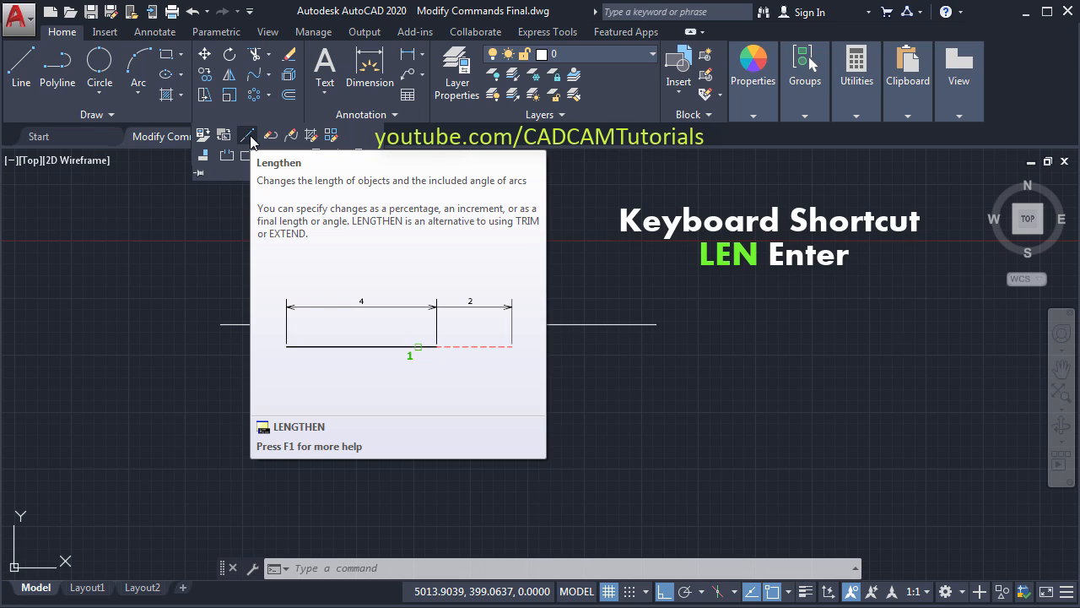
left_click(247, 140)
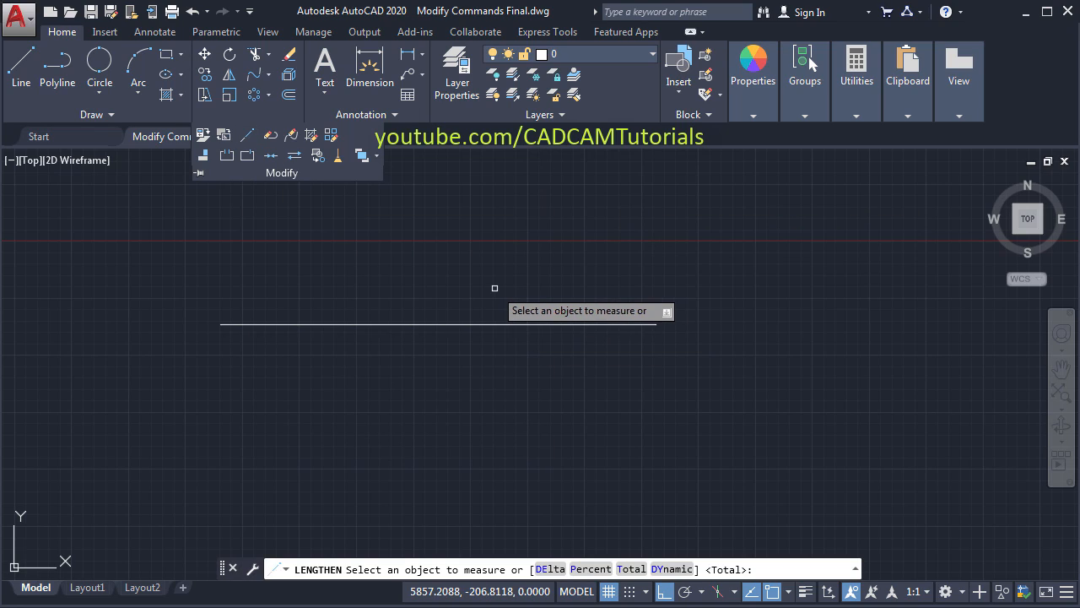
left_click(438, 323)
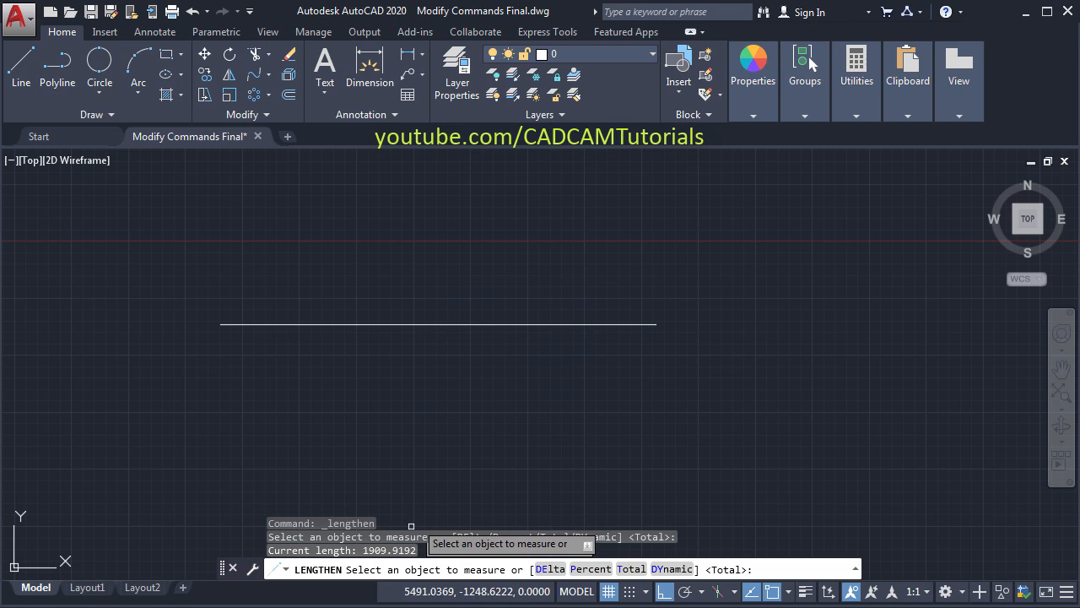
- Lengthen the line with a delta of 50, applied five times at its right end and three times at its left end
left_click(550, 569)
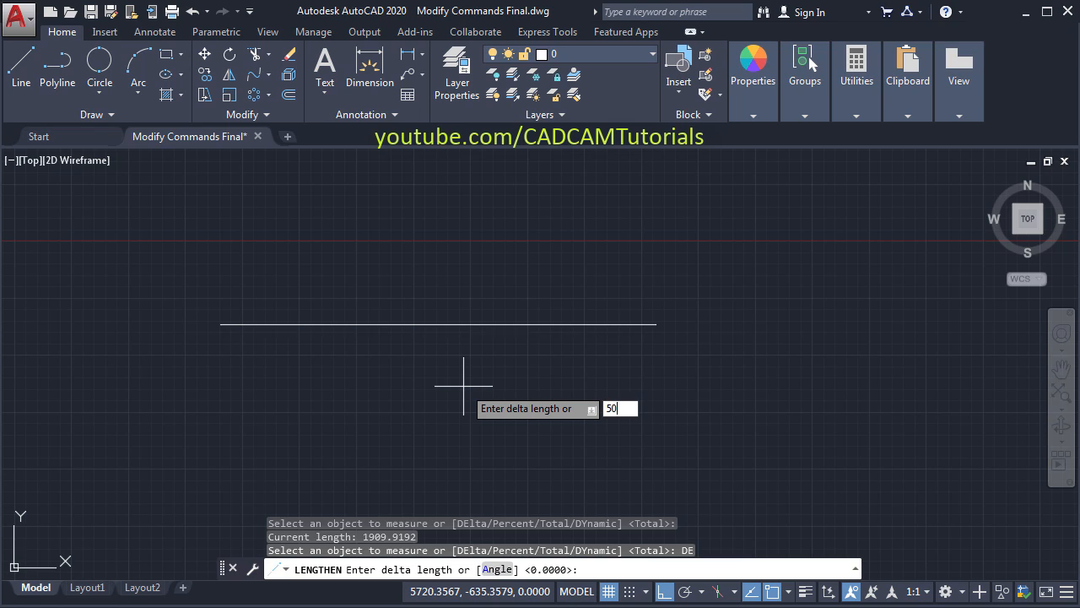
key("Return")
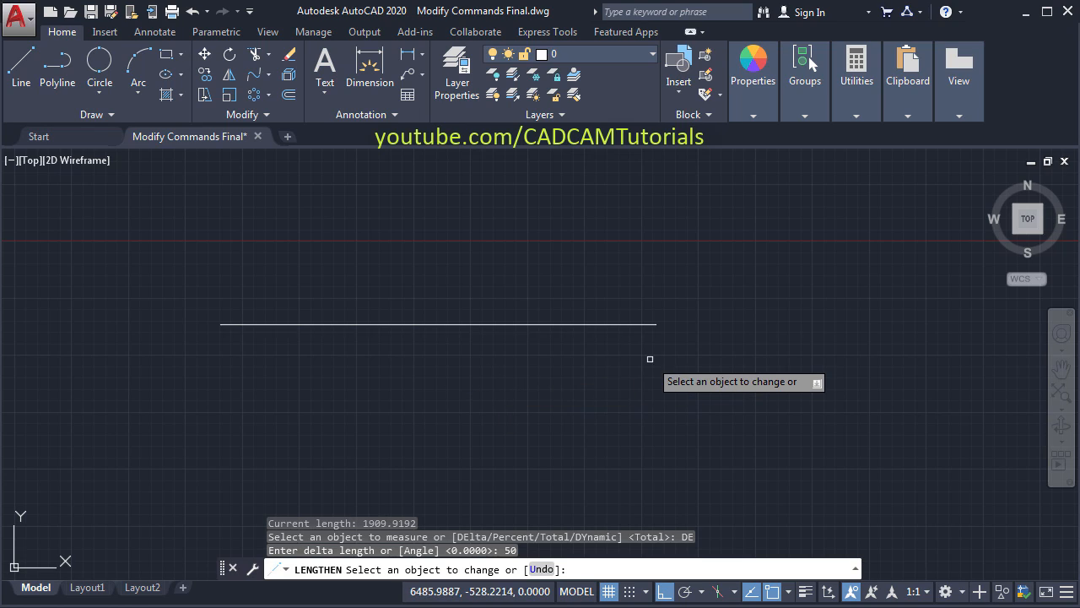
left_click(629, 324)
left_click(629, 324)
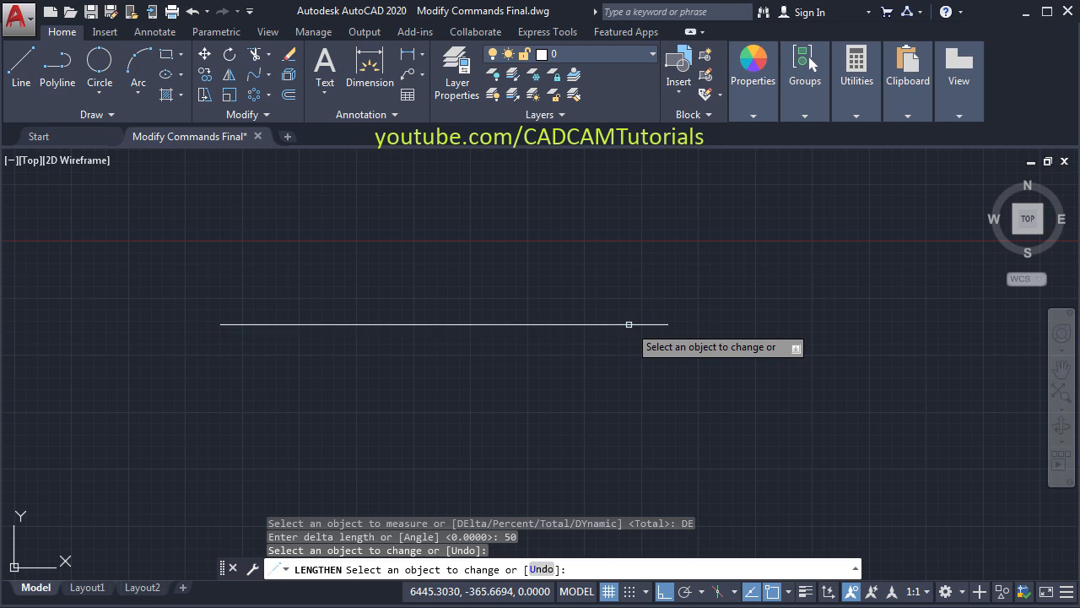
left_click(635, 324)
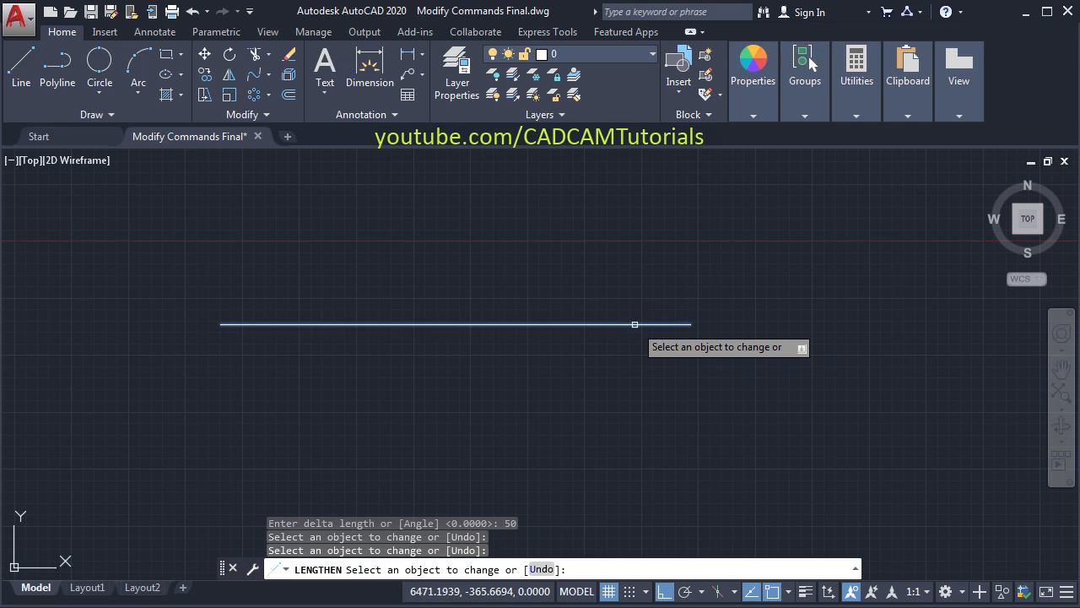
left_click(636, 324)
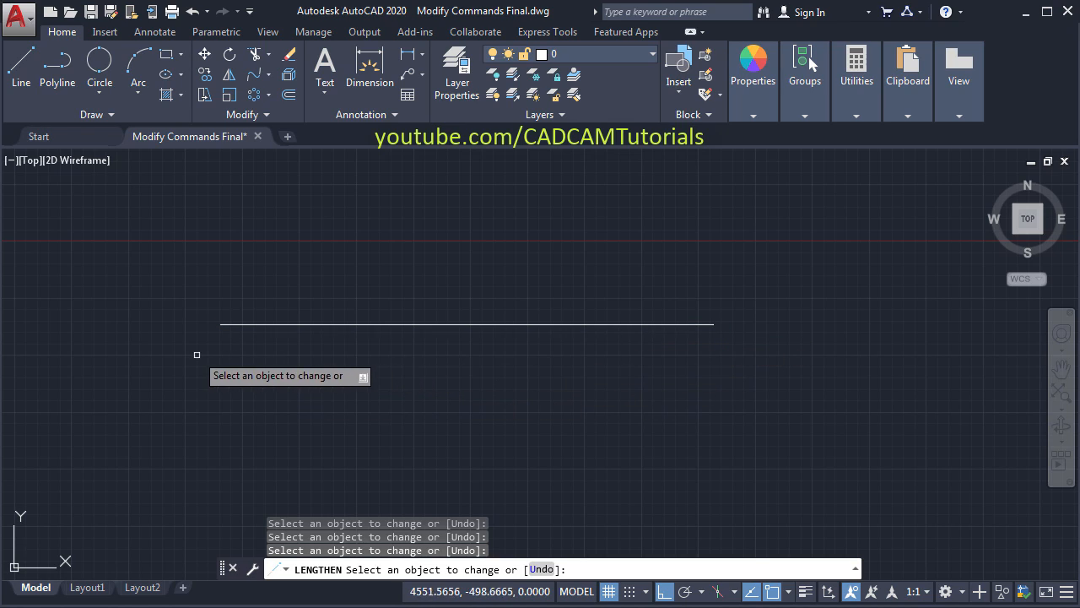
left_click(241, 325)
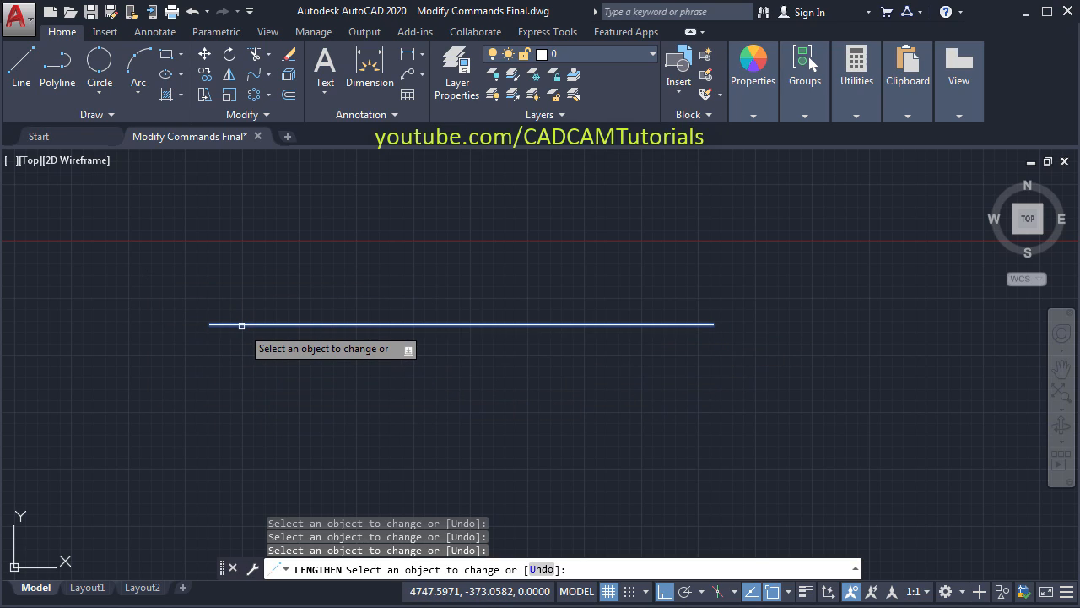
left_click(241, 324)
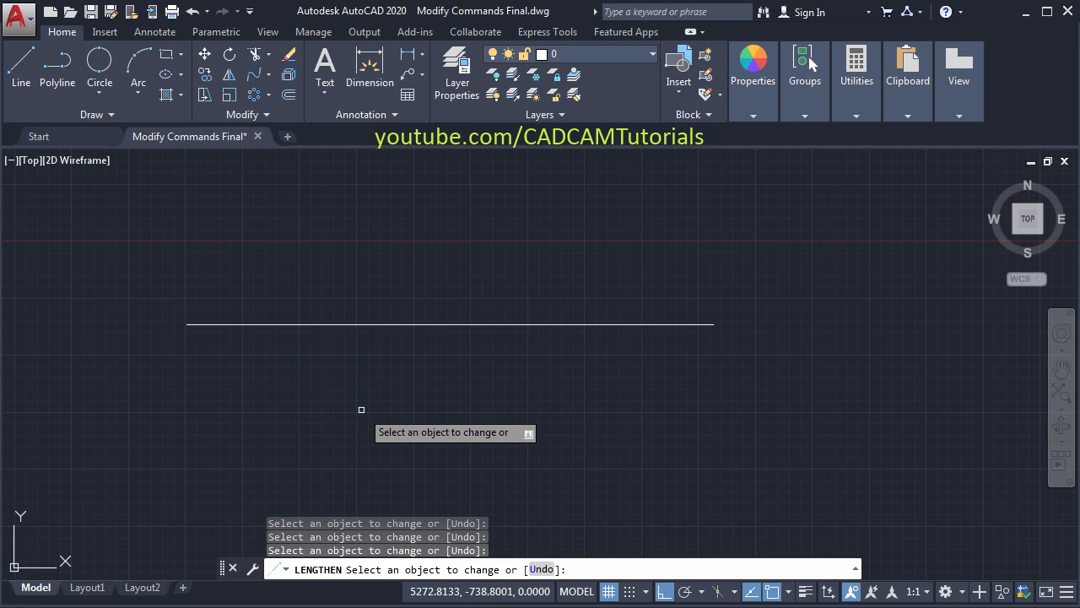
key("Return")
- Shorten the line from its left end with Lengthen at 50 percent, applied three times in succession
key("Return")
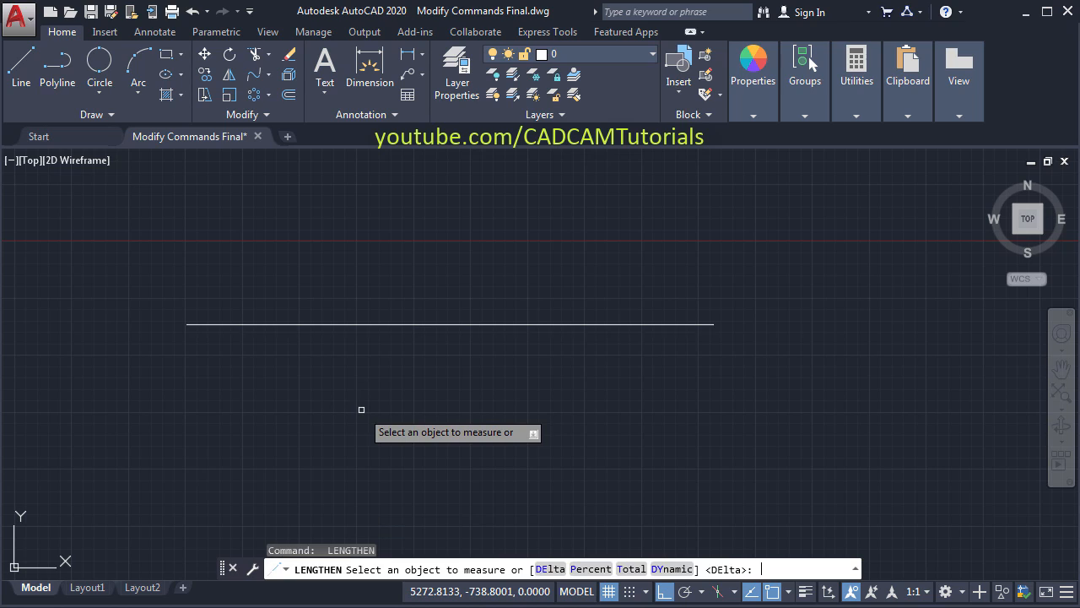
left_click(589, 569)
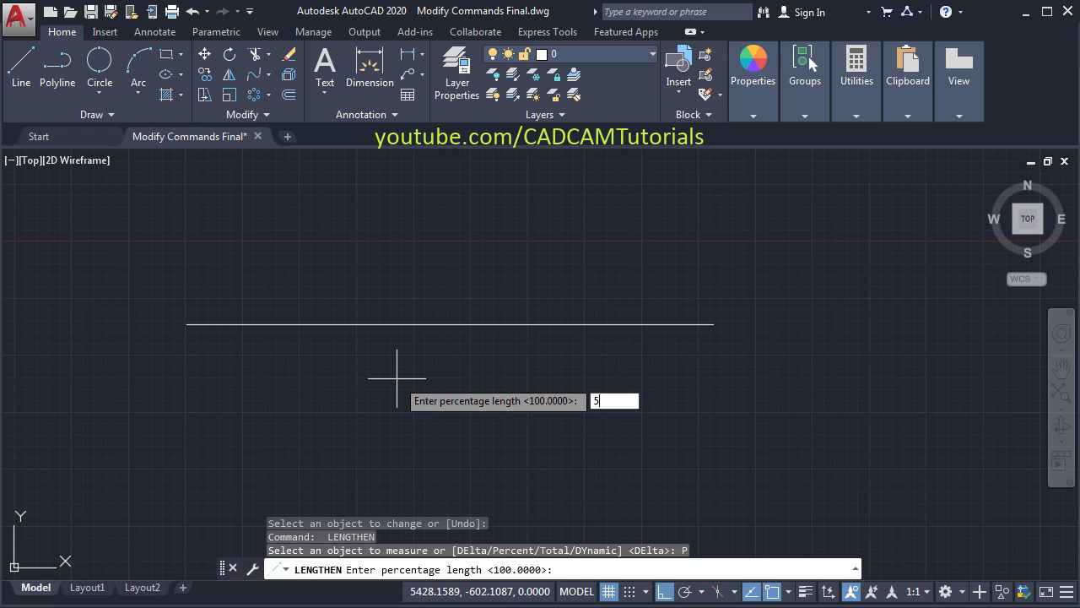
type("50")
key("Return")
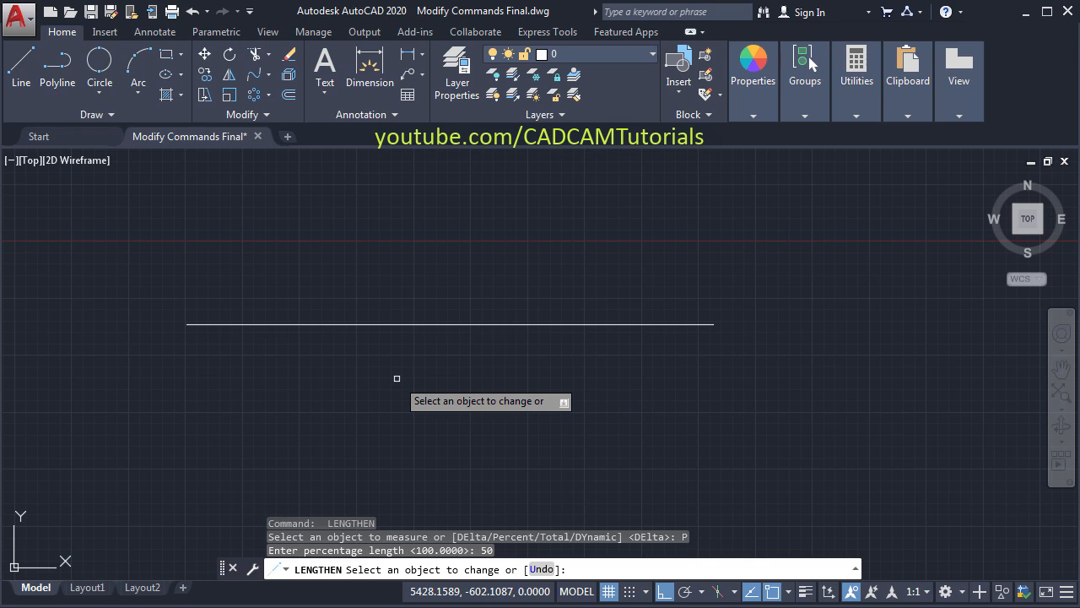
left_click(442, 323)
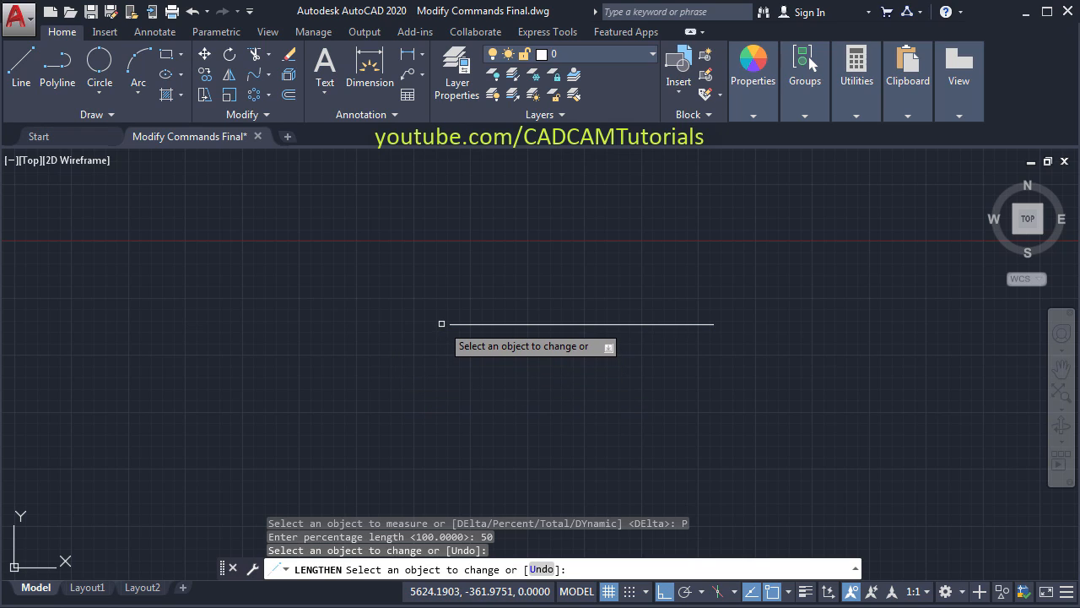
left_click(557, 323)
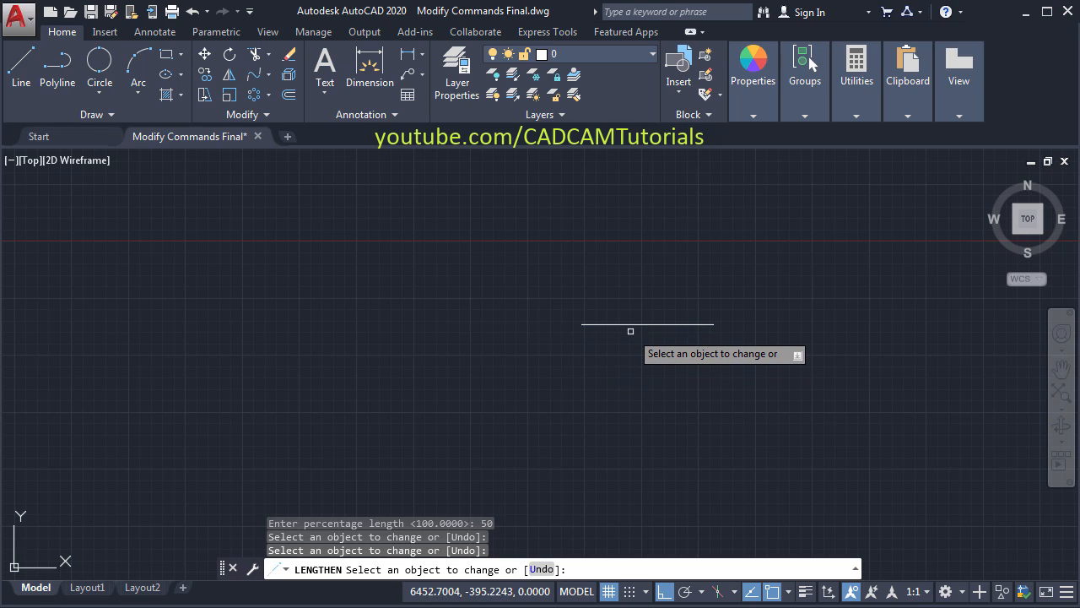
left_click(629, 324)
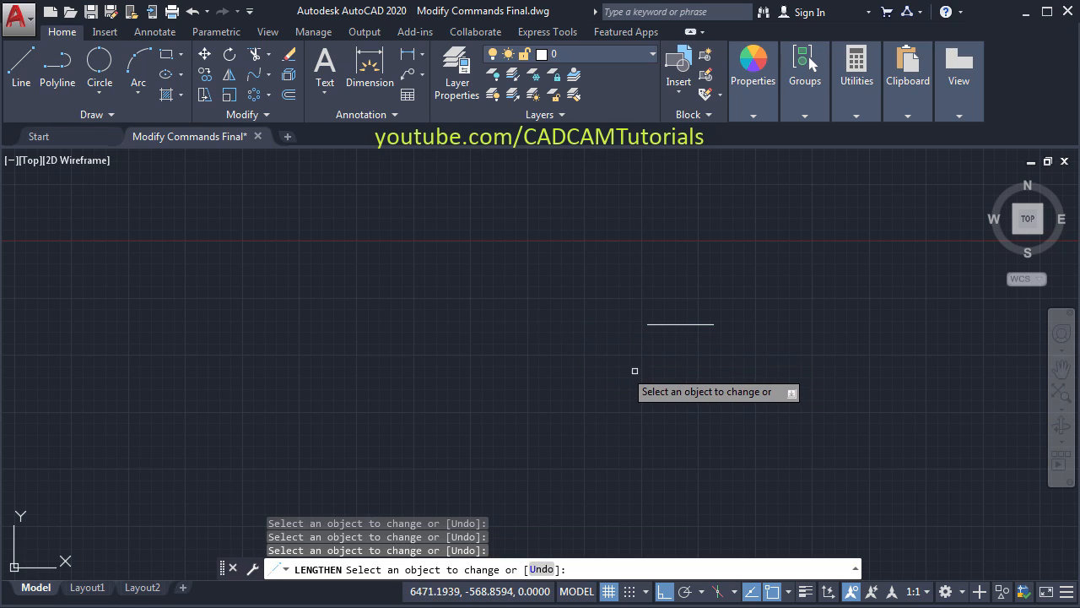
key("Return")
- Lengthen the horizontal line at 150 percent with the Lengthen command, applied repeatedly at its left and right ends
key("Return")
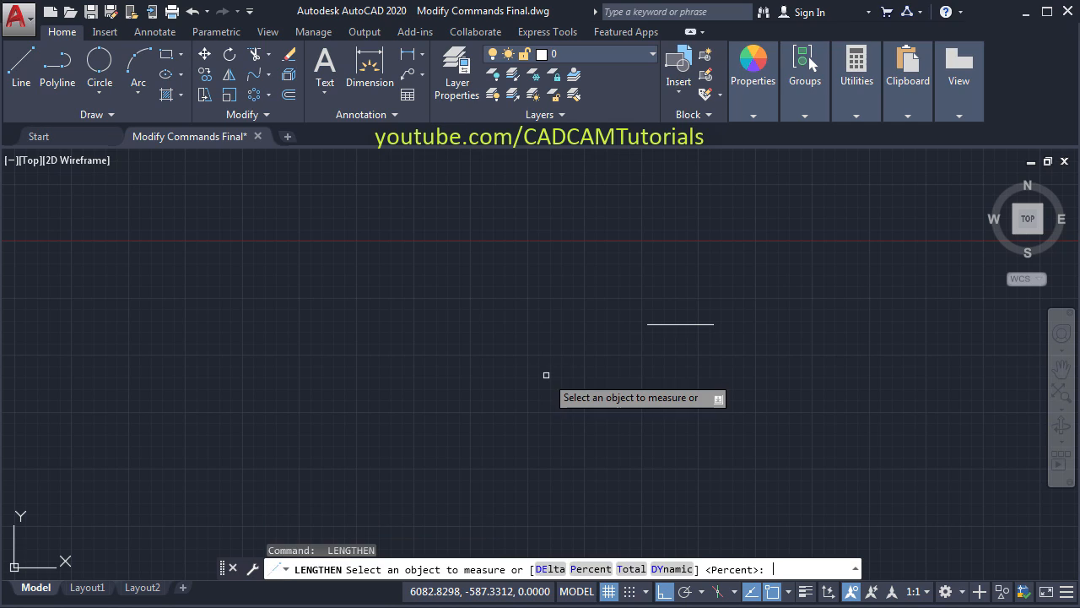
left_click(595, 567)
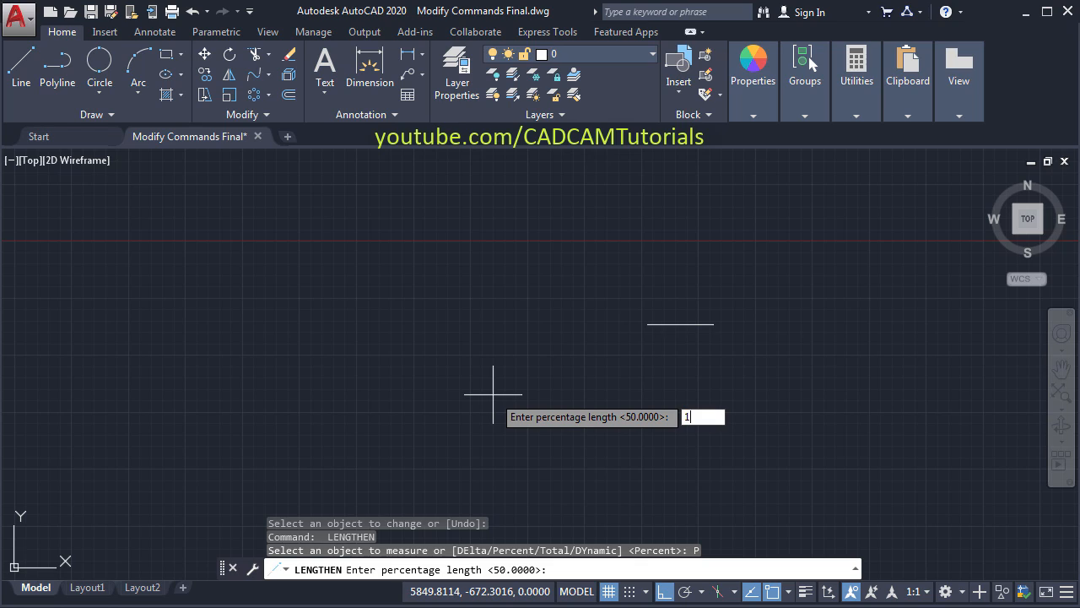
key("Return")
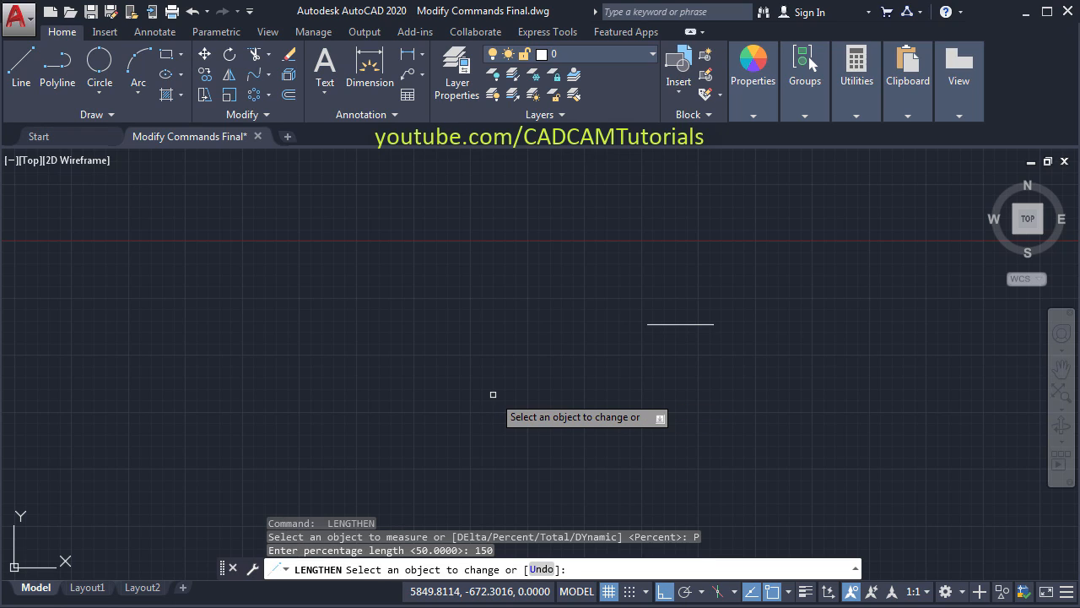
left_click(656, 324)
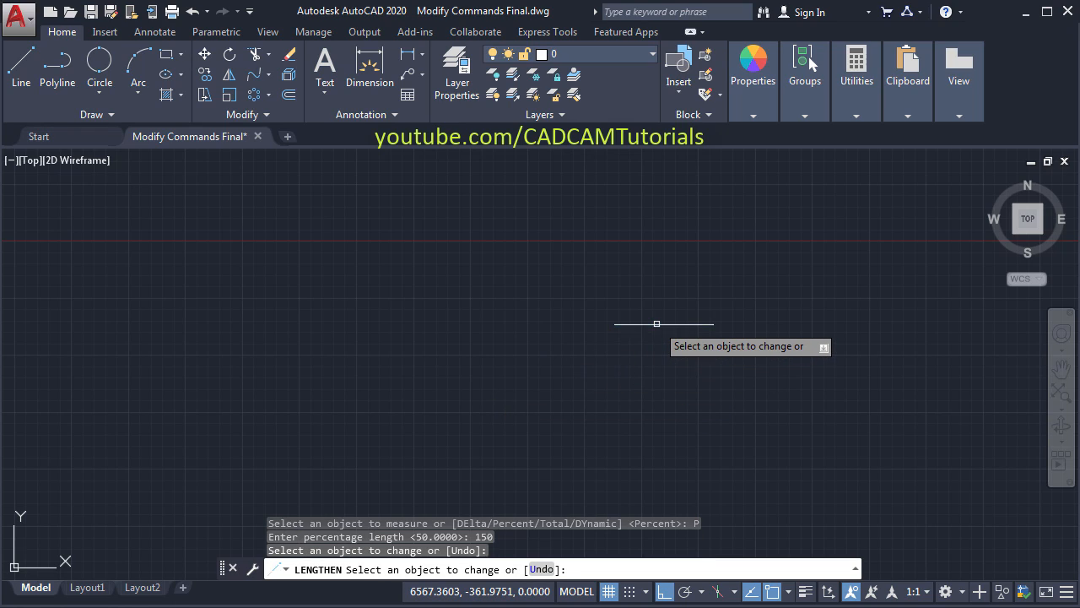
left_click(657, 323)
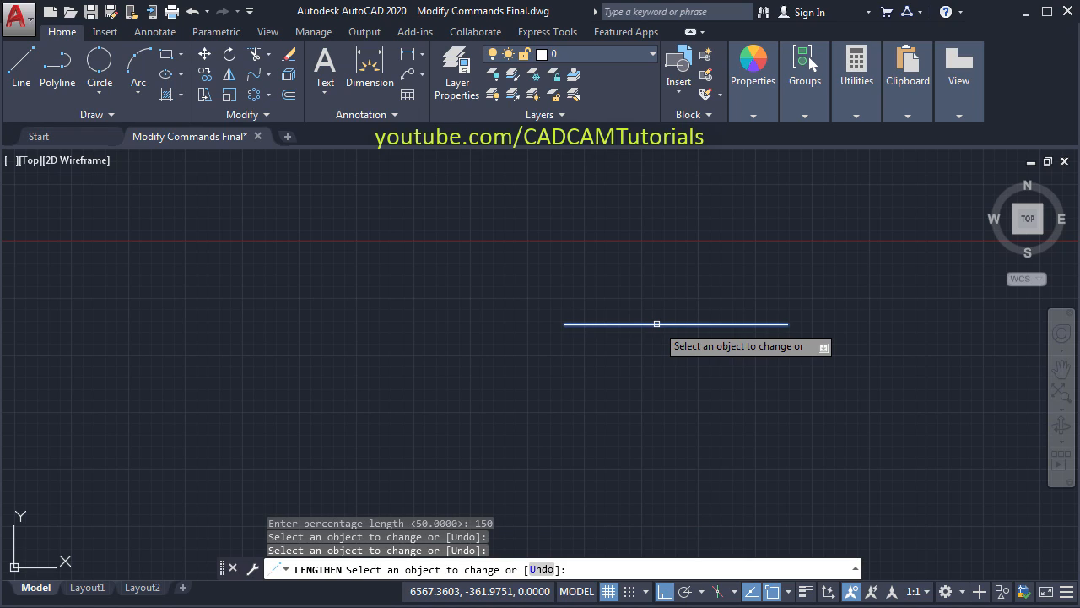
left_click(657, 323)
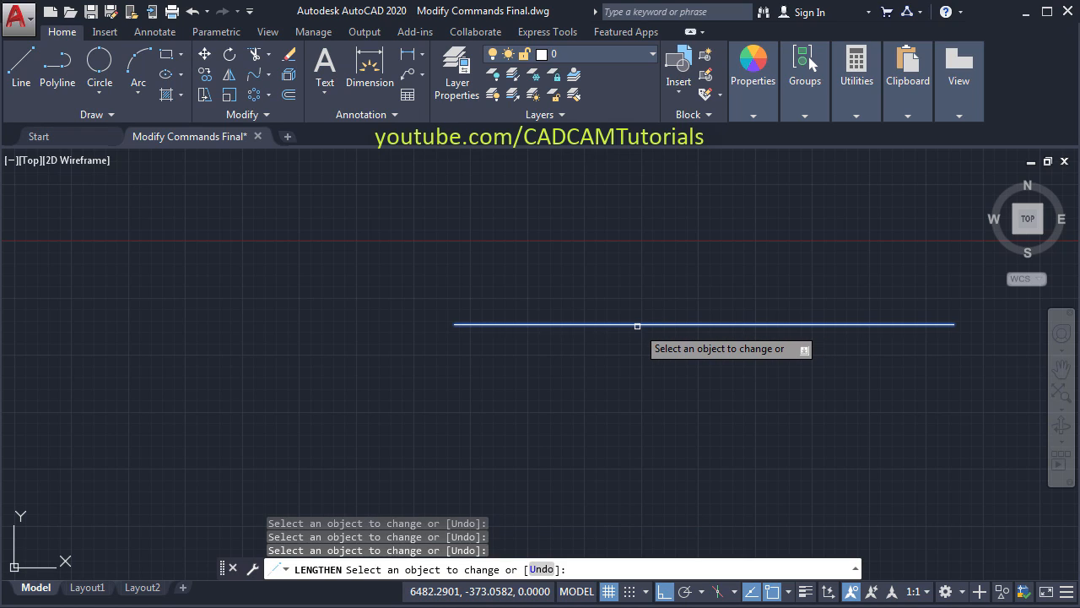
left_click(474, 324)
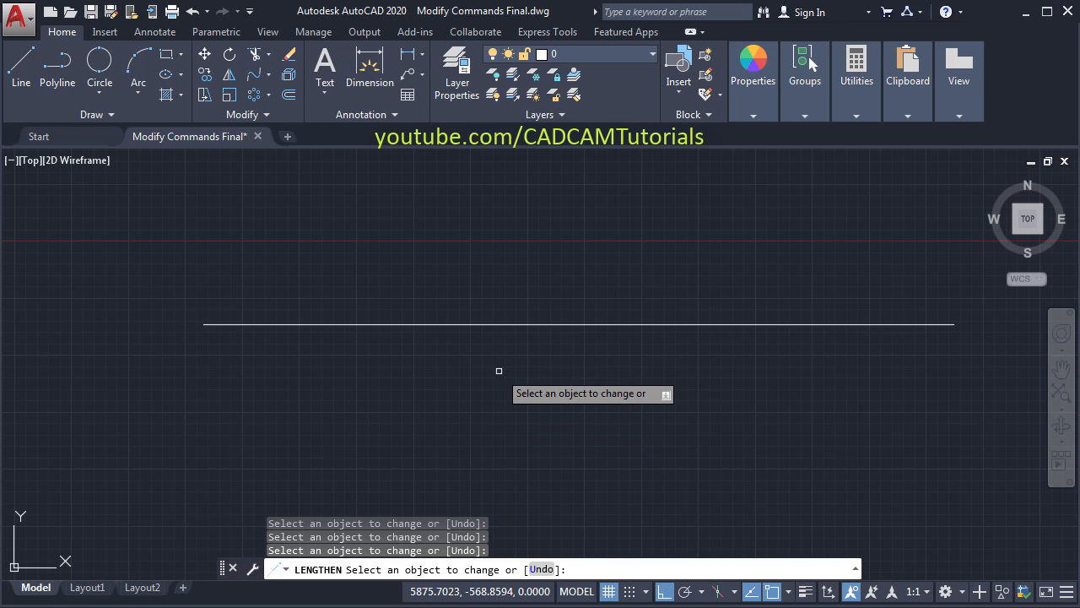
mouse_move(497, 369)
middle_mouse_down()
mouse_move(433, 359)
mouse_move(418, 370)
middle_mouse_up()
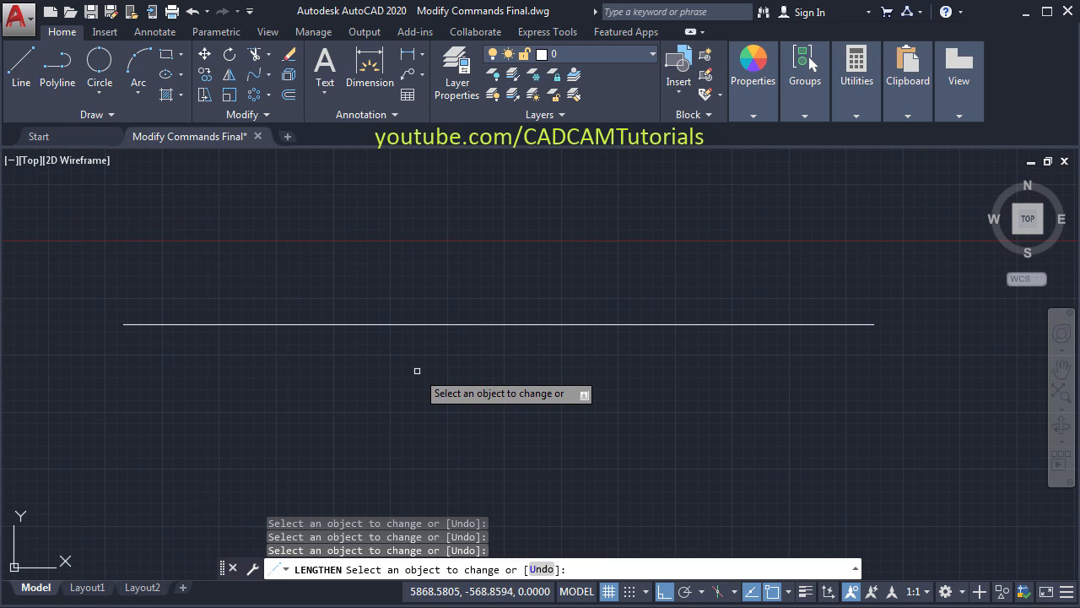
key("Return")
- Set the line's total length to 2000 from its left end with Lengthen, and measure the resulting line
key("Return")
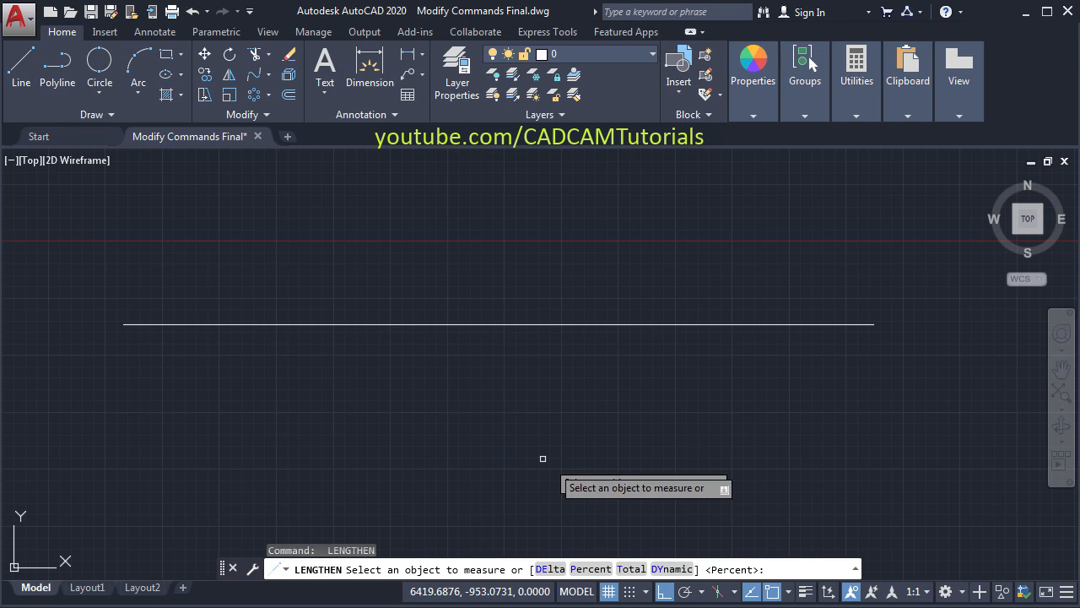
left_click(632, 570)
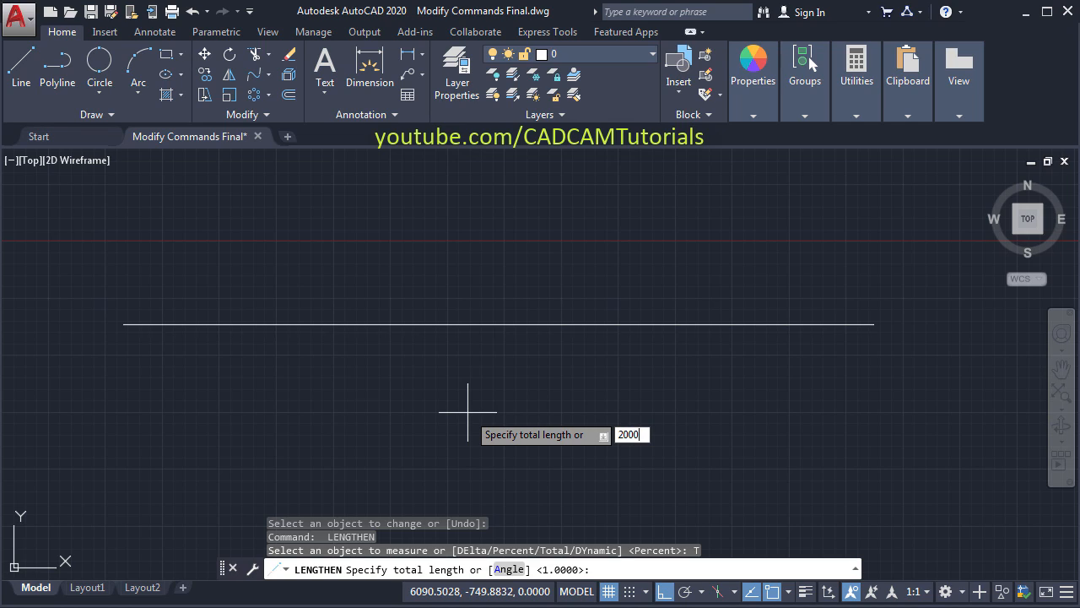
key("Return")
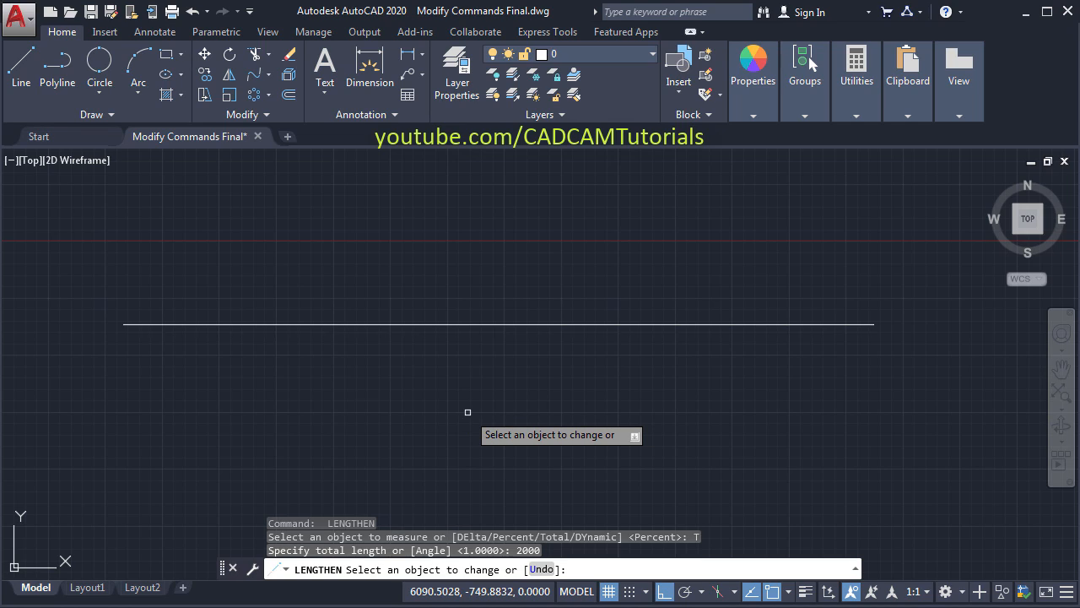
left_click(481, 323)
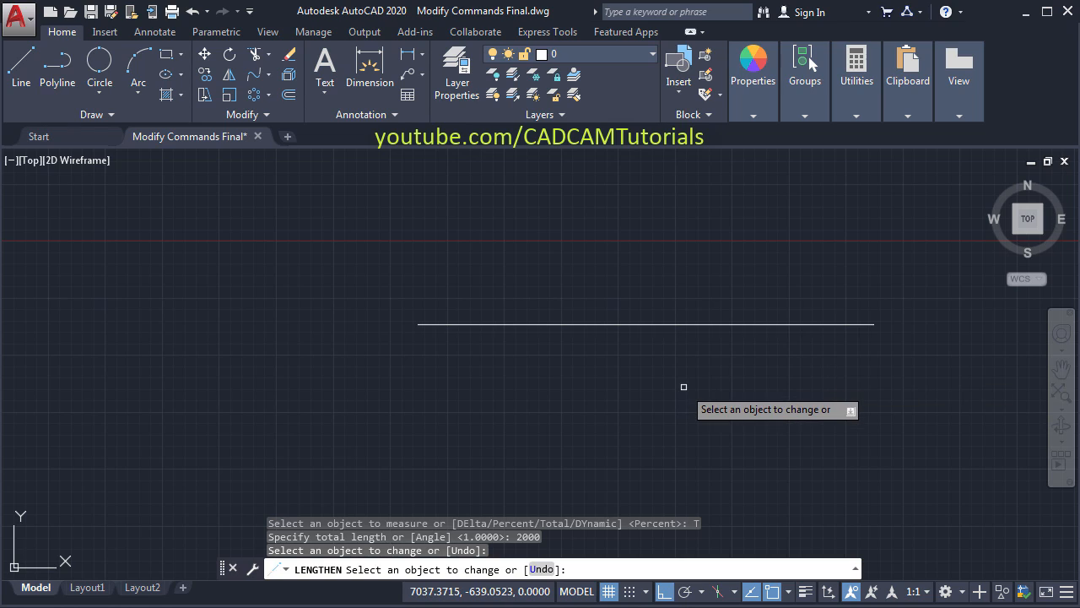
mouse_move(623, 386)
middle_mouse_down()
mouse_move(646, 379)
mouse_move(532, 378)
middle_mouse_up()
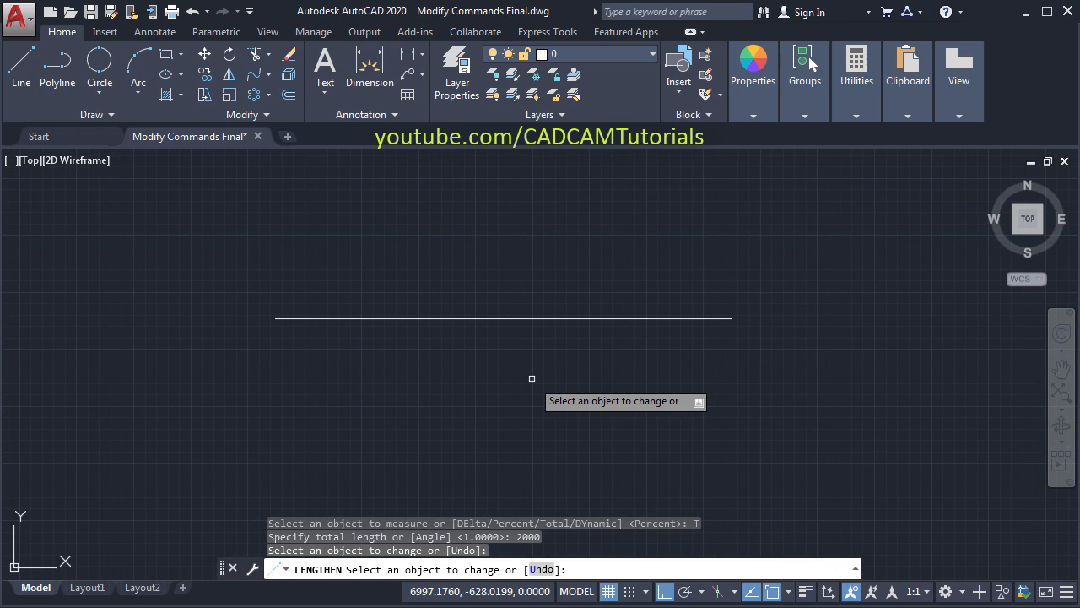
key("Return")
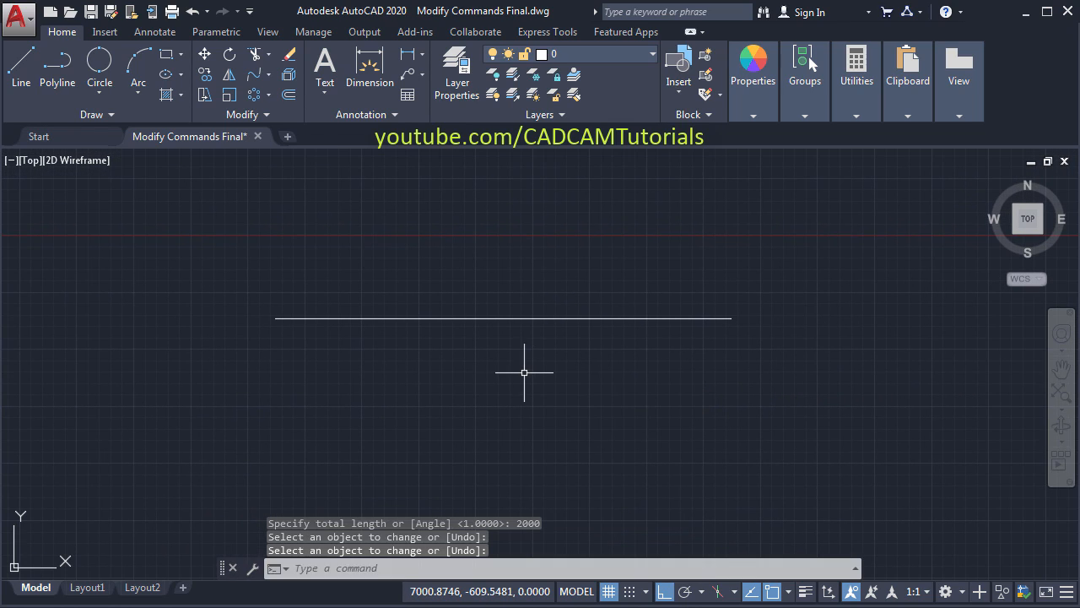
key("Return")
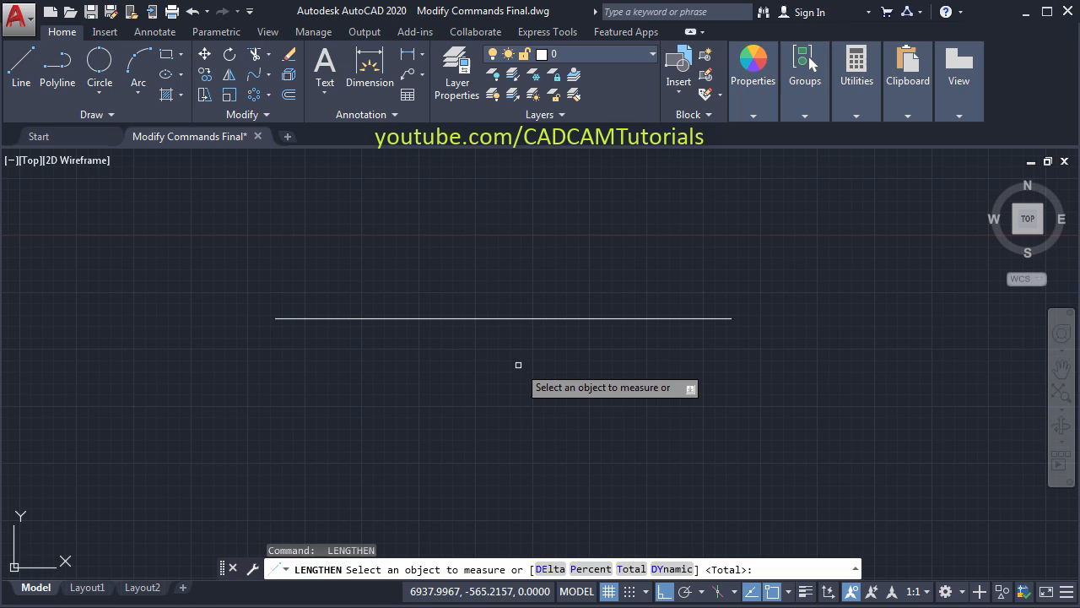
left_click(510, 319)
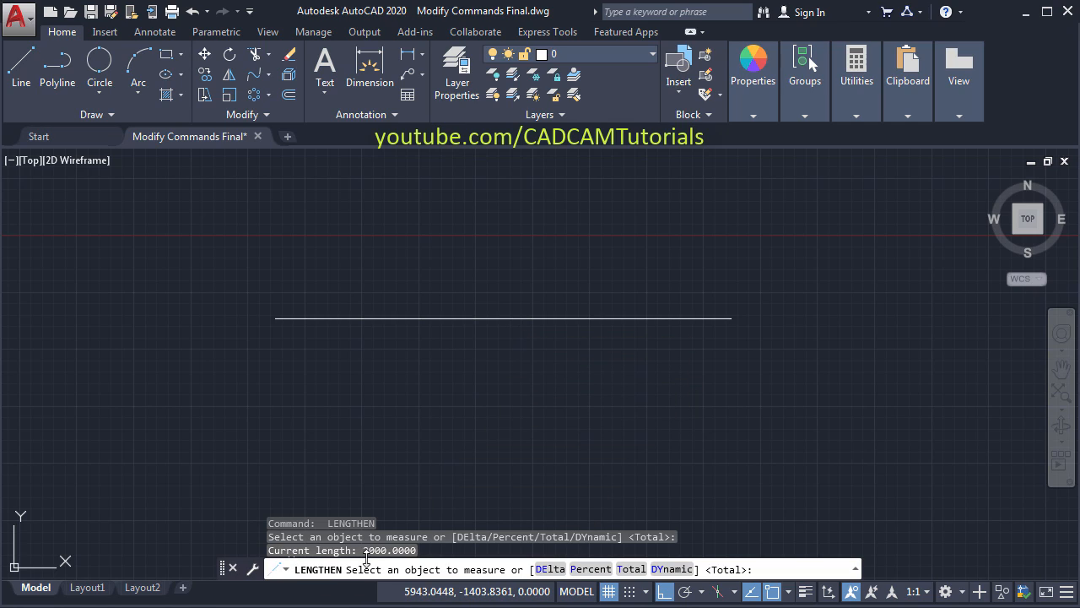
- Resize the line with Lengthen's Dynamic option, extending its right end, extending its left end, and pulling the right end partway back
left_click(667, 570)
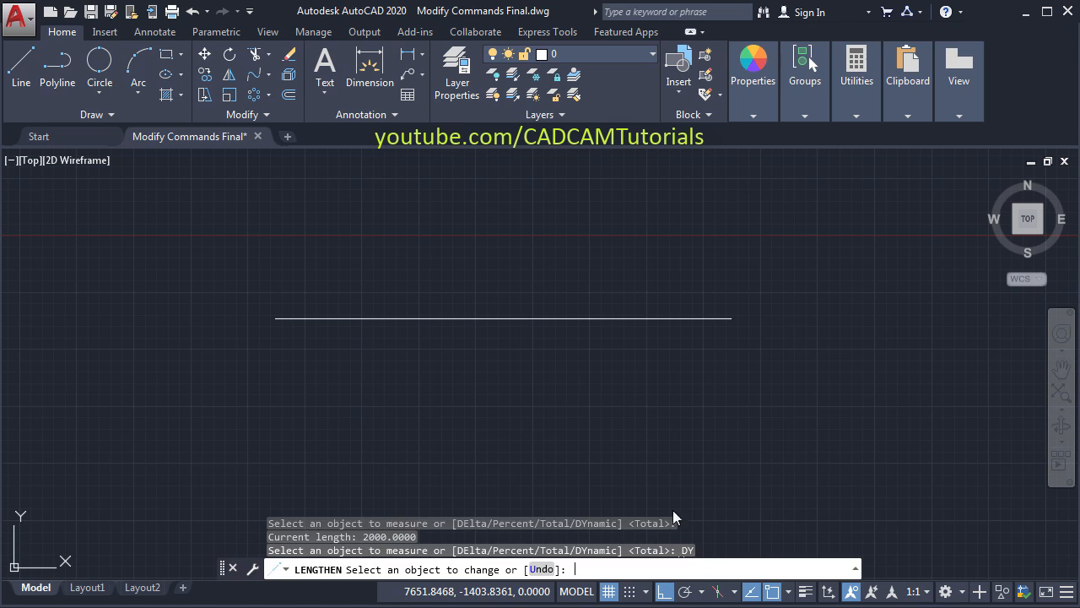
left_click(618, 319)
left_click(929, 321)
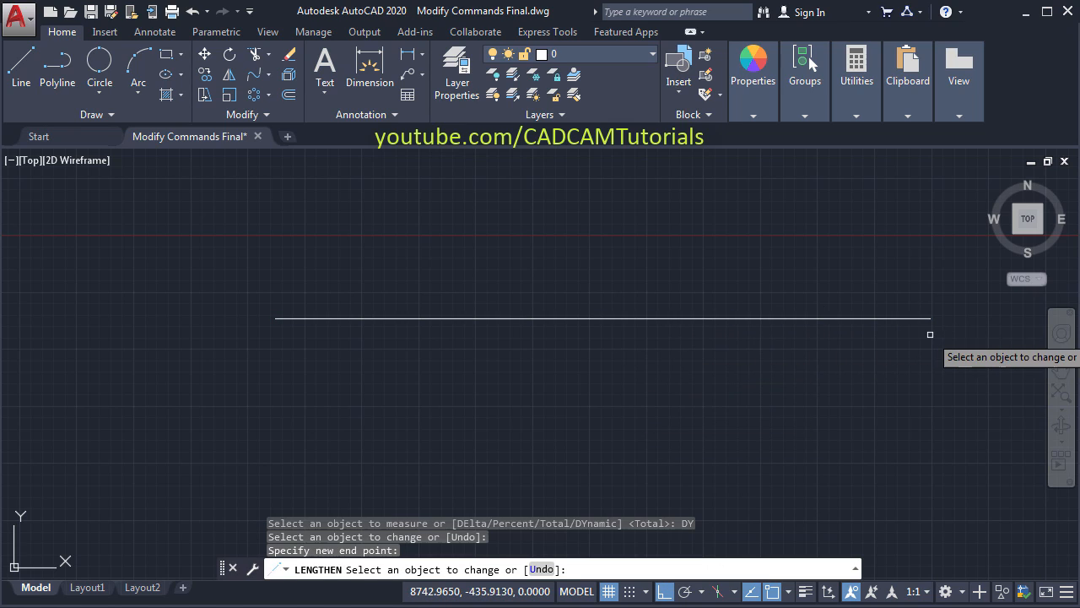
left_click(410, 318)
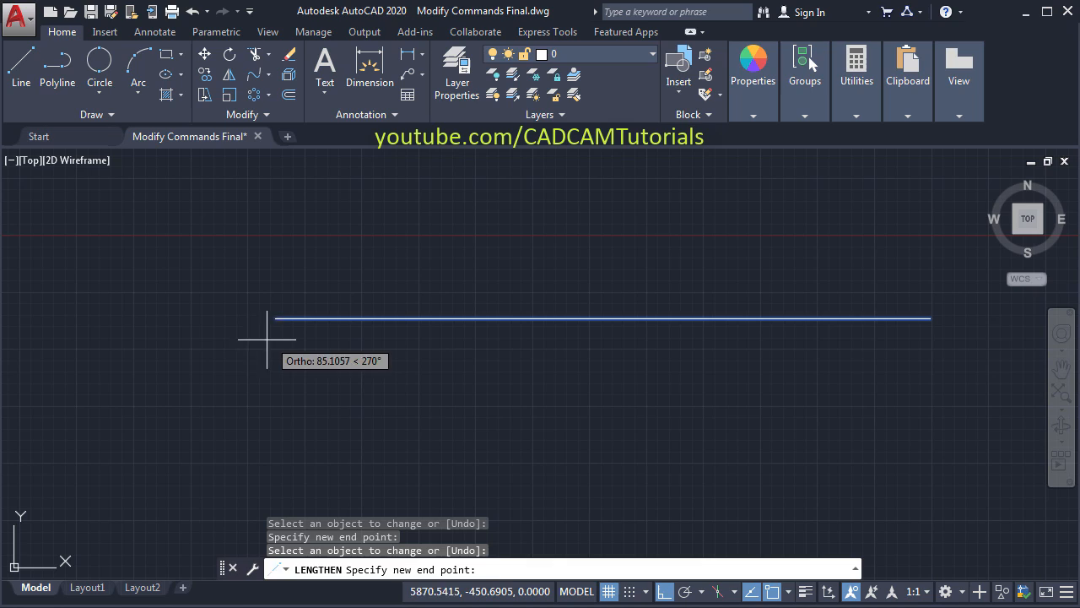
left_click(120, 342)
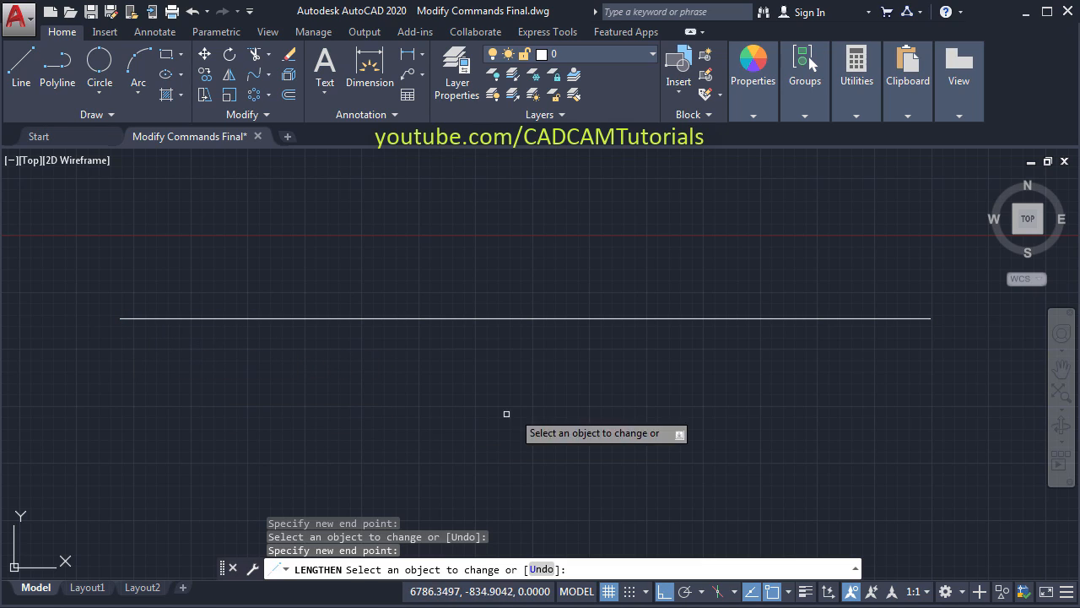
left_click(634, 319)
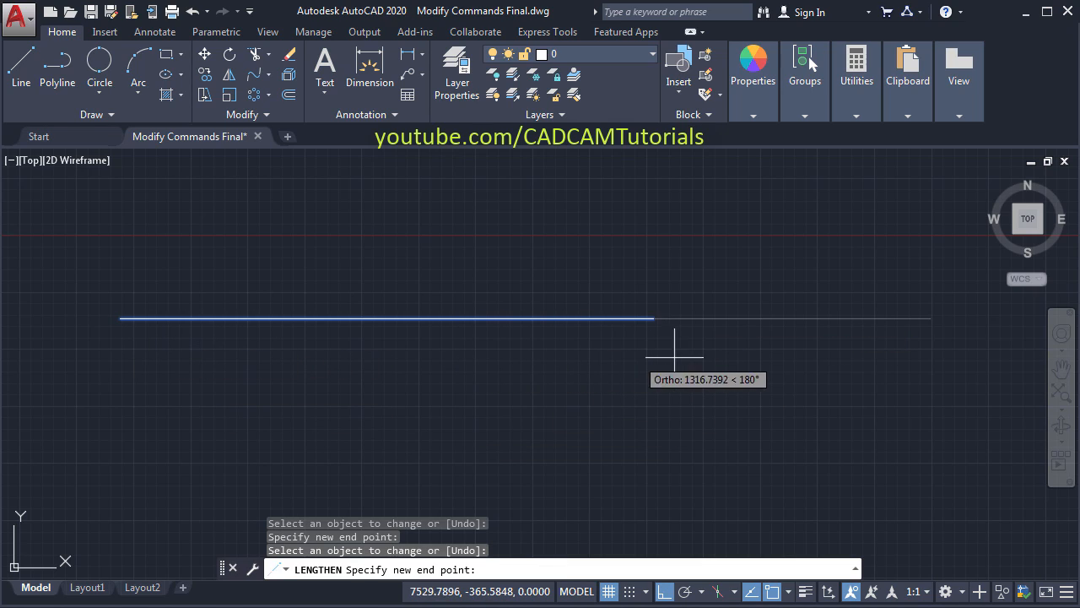
left_click(745, 360)
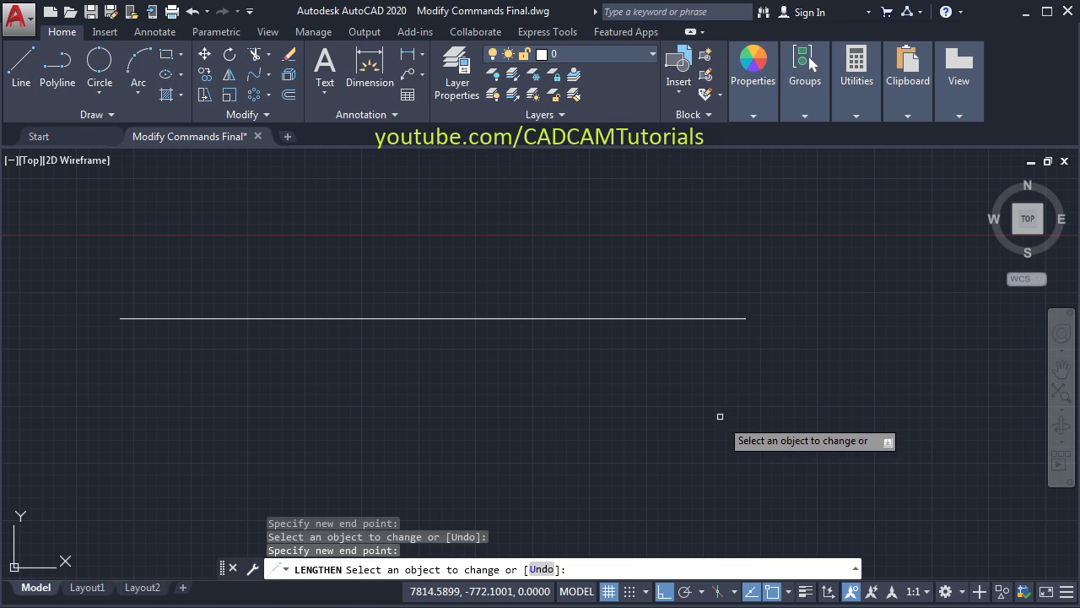
key("Escape")
middle_click_drag(374, 374, 500, 422)
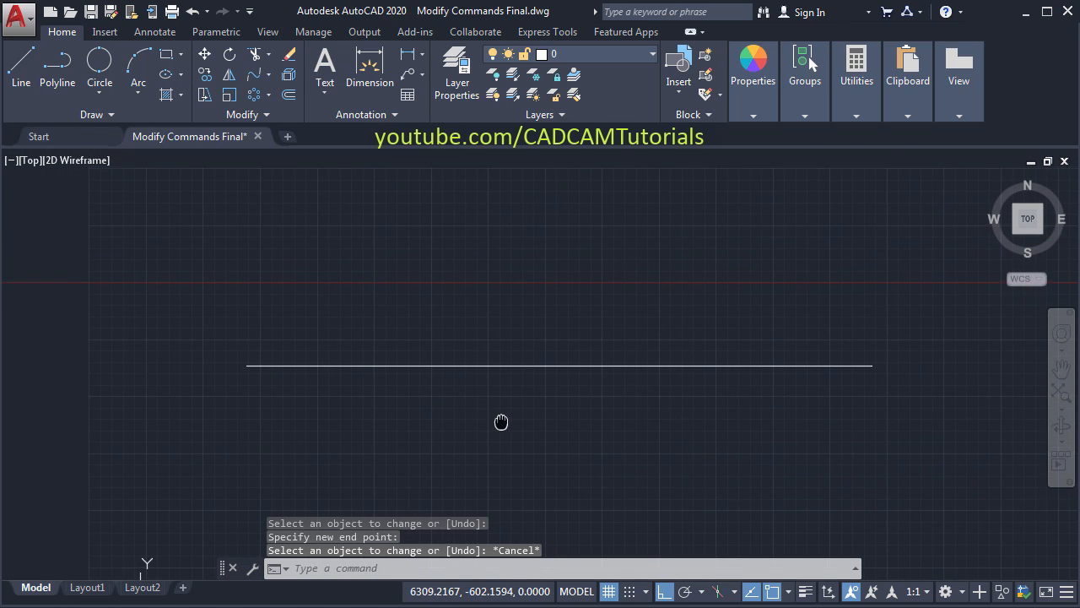
- Draw a rectangle freehand in the empty area just above the left half of the horizontal line
left_click(264, 116)
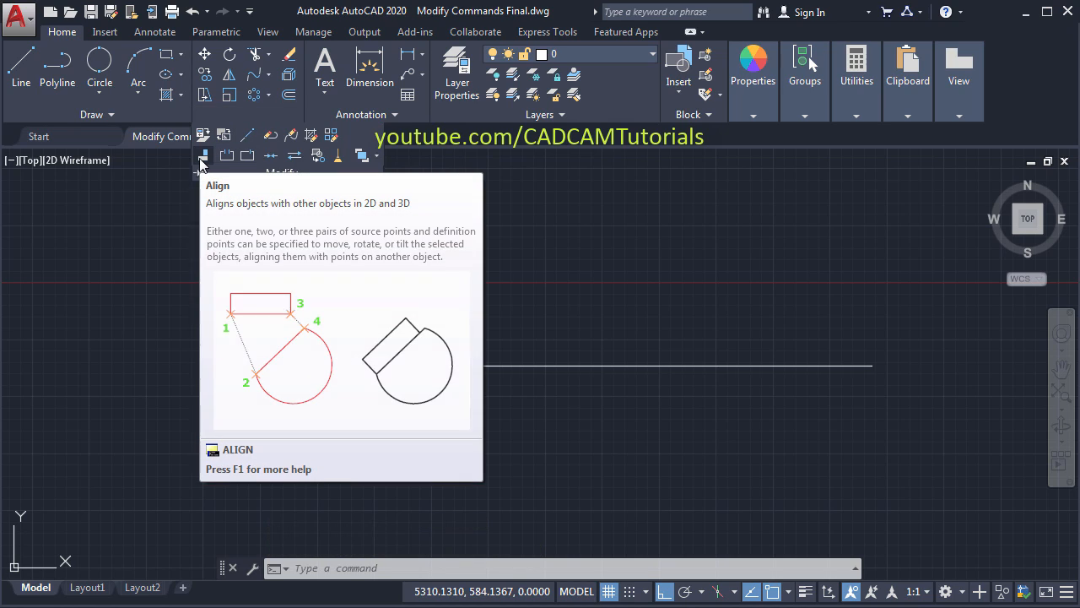
scroll(562, 281, "down", 5)
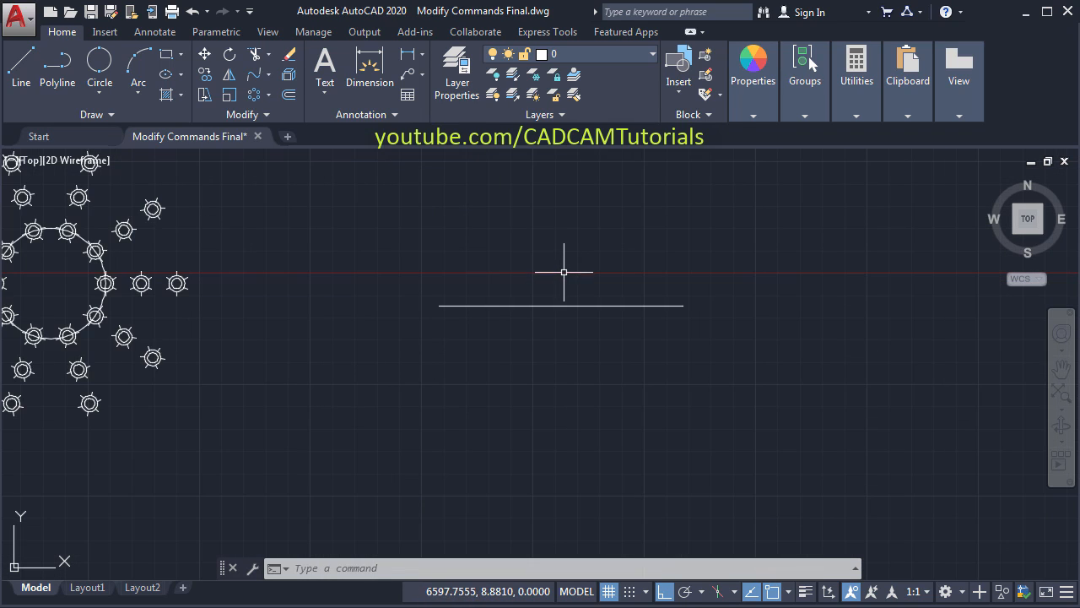
scroll(576, 358, "up", 4)
middle_click_drag(533, 262, 568, 321)
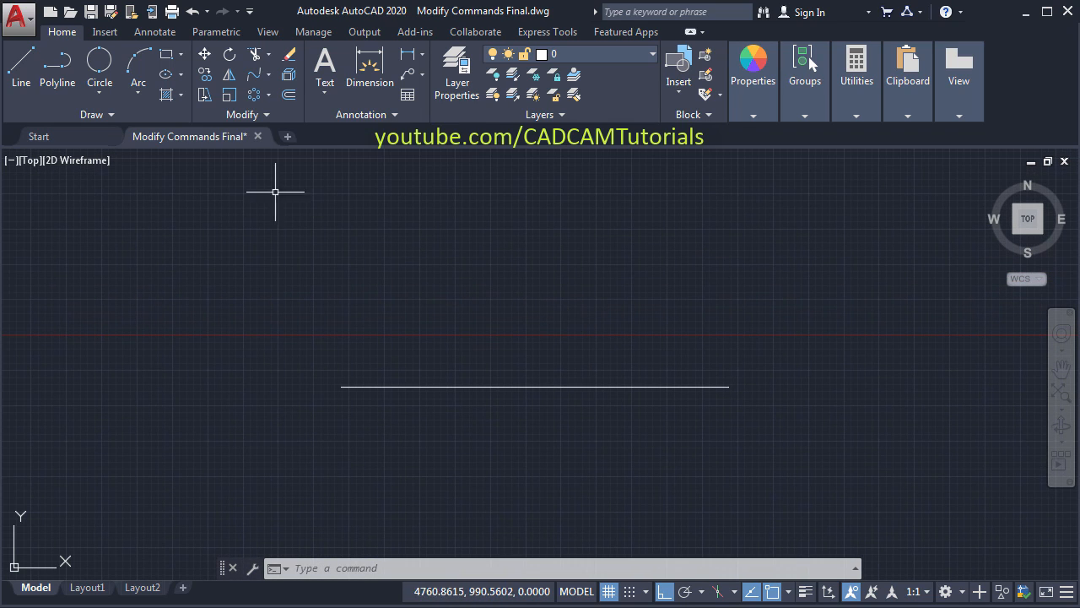
left_click(166, 54)
left_click(390, 294)
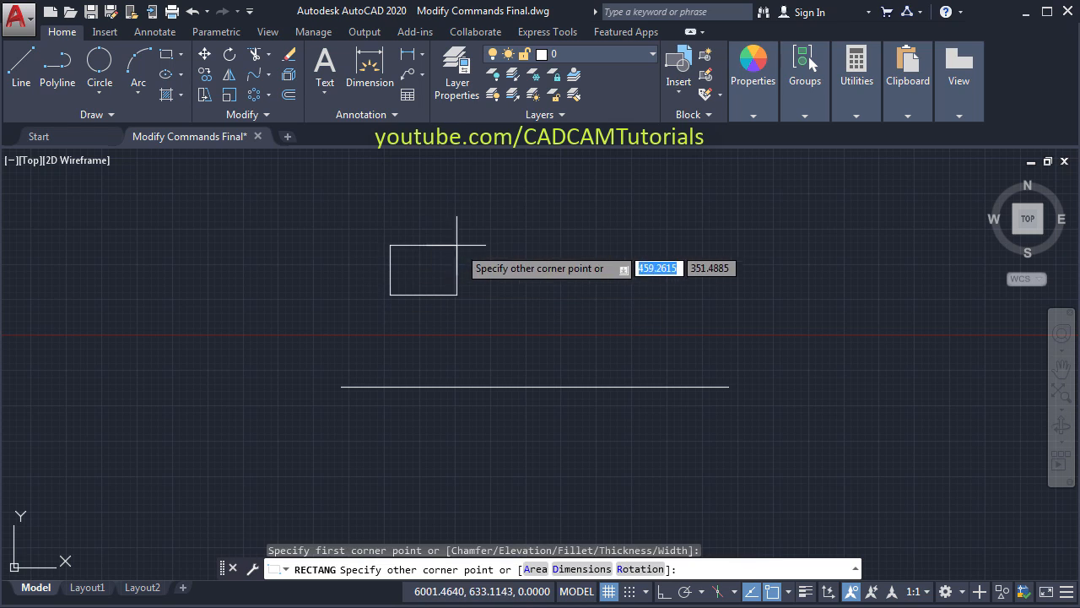
left_click(526, 219)
middle_click_drag(646, 318, 475, 315)
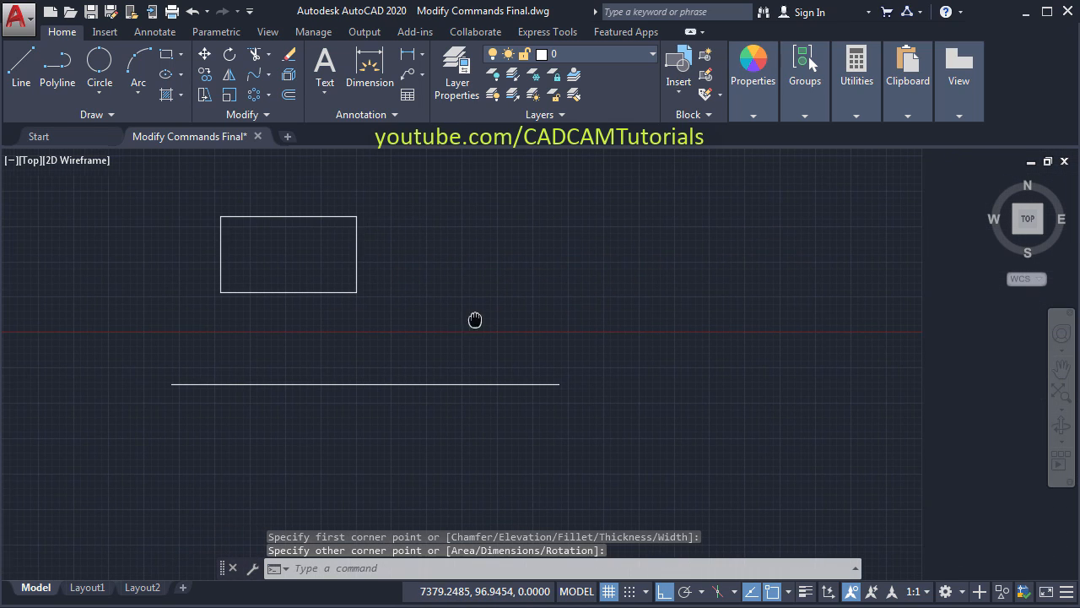
- Draw a sloping line up and to the right from the horizontal line's right endpoint, with Ortho off
left_click(21, 64)
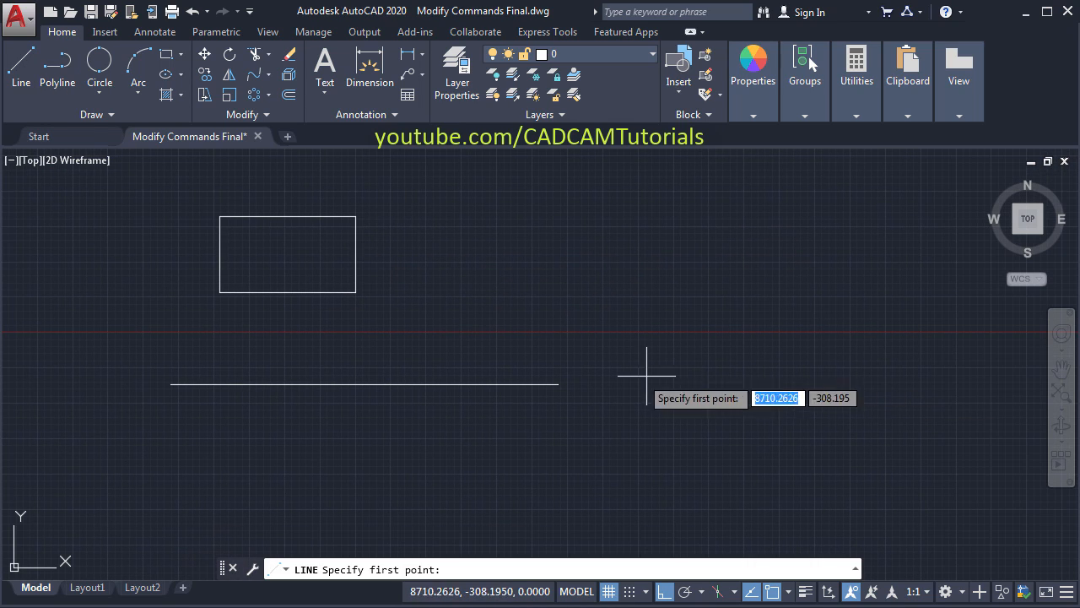
left_click(557, 384)
middle_click_drag(684, 298, 616, 397)
scroll(623, 351, "down", 1)
key("F8")
left_click(685, 275)
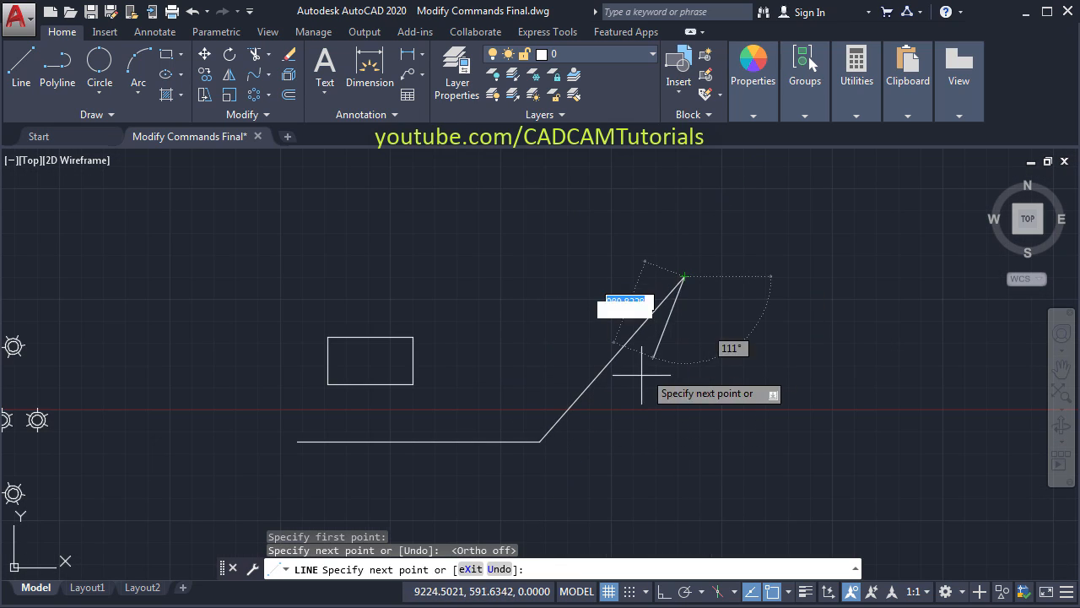
key("Return")
scroll(492, 401, "up", 2)
middle_click_drag(579, 384, 540, 406)
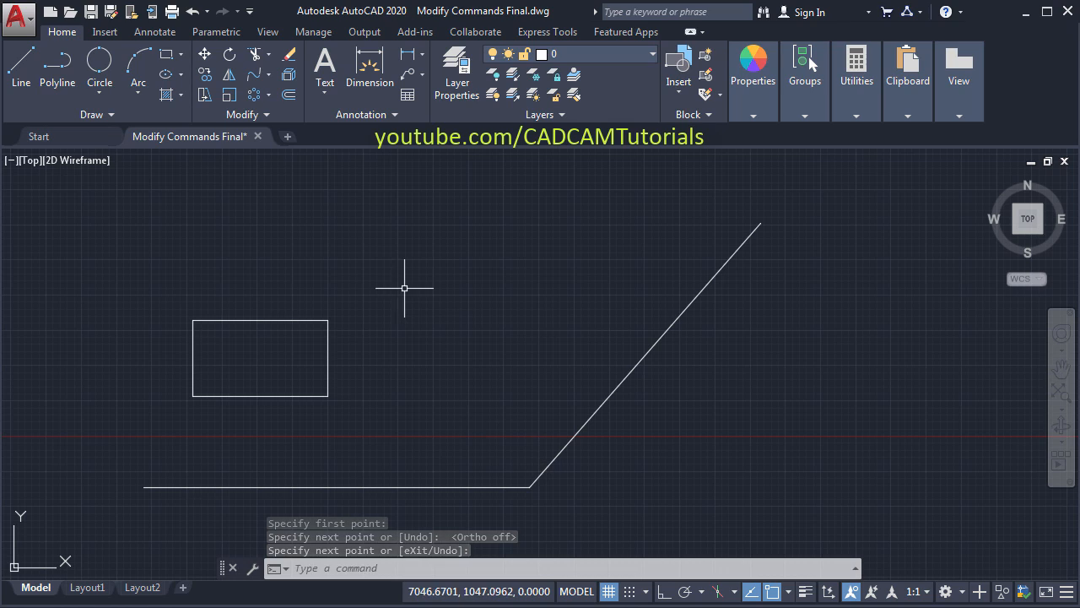
- Align the rectangle's bottom edge to the sloping line, matching its bottom-right corner to the line's upper end and bottom-left to the lower end, without scaling
left_click(251, 117)
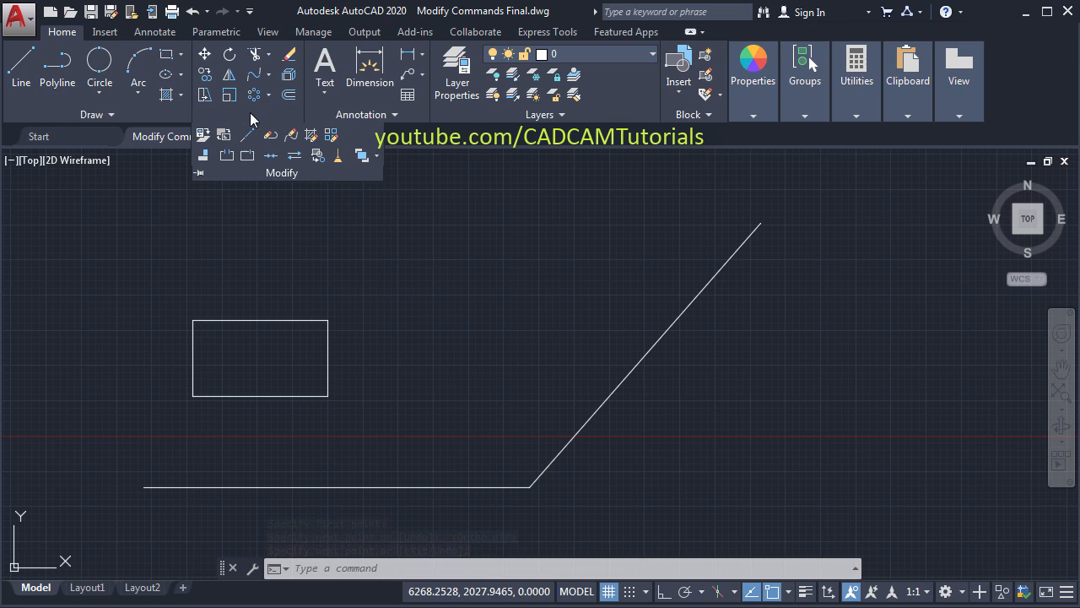
left_click(206, 163)
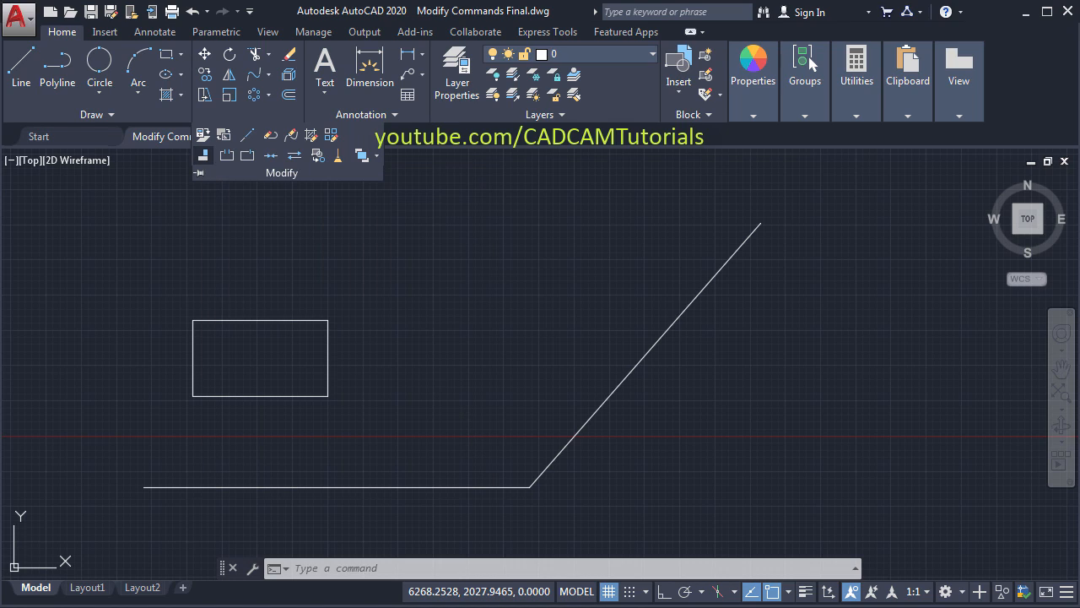
left_click(354, 287)
left_click(222, 421)
key("Return")
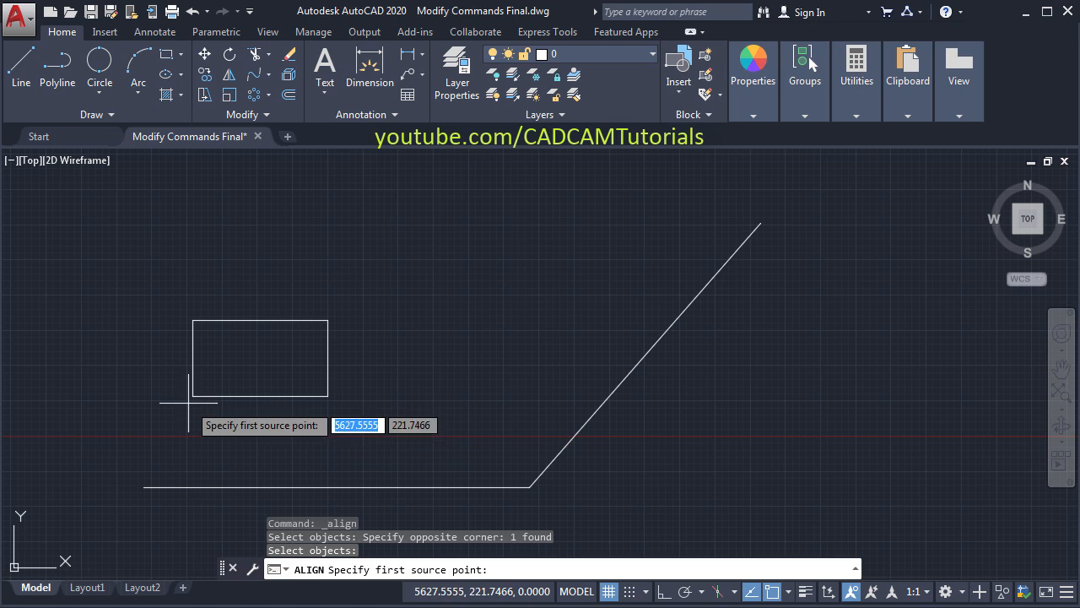
left_click(328, 395)
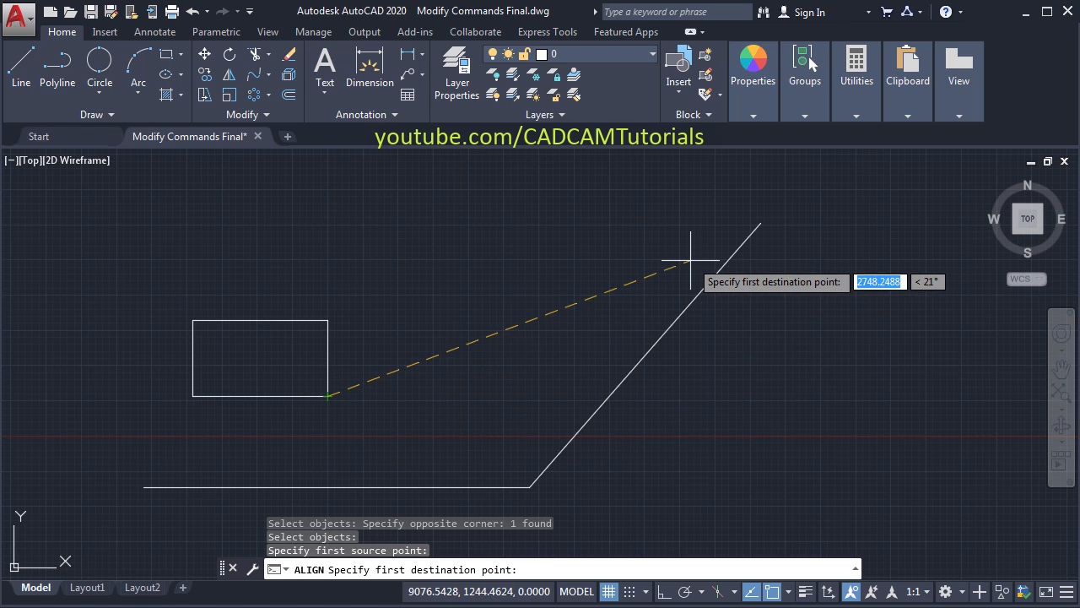
left_click(760, 224)
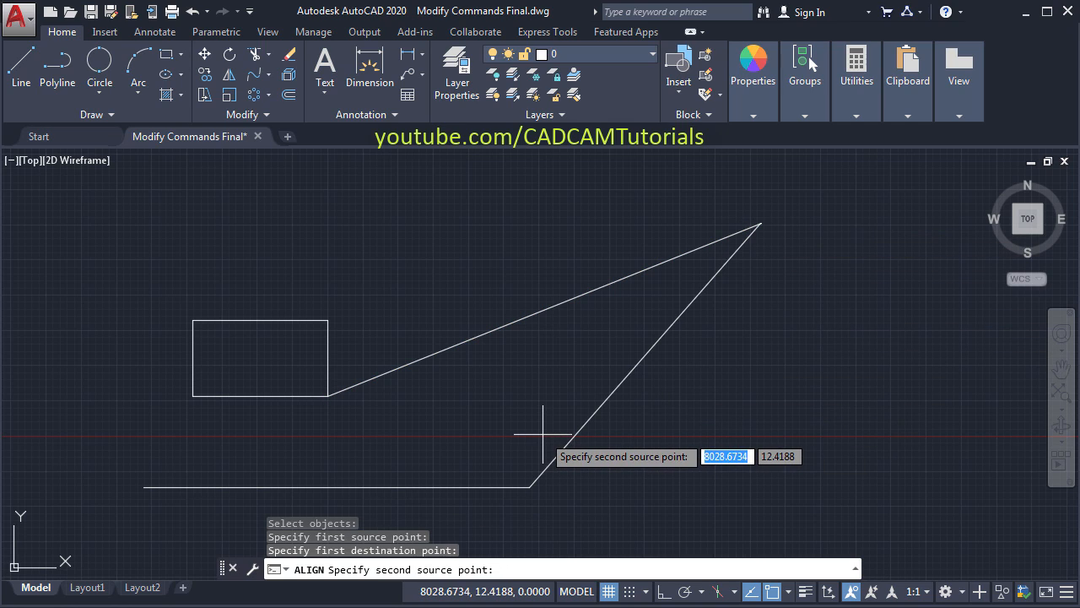
left_click(193, 396)
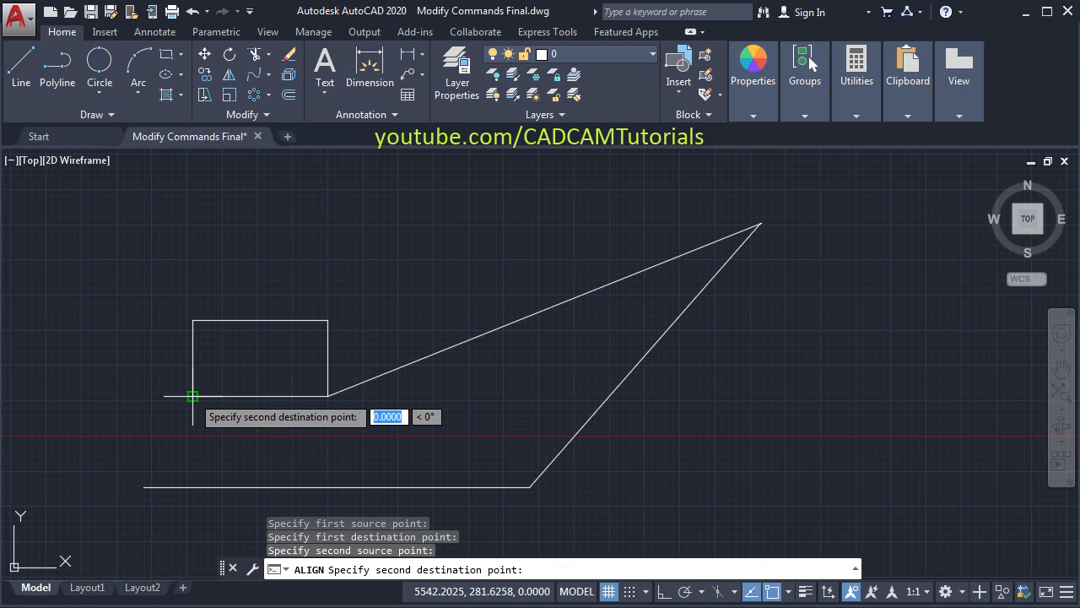
left_click(528, 487)
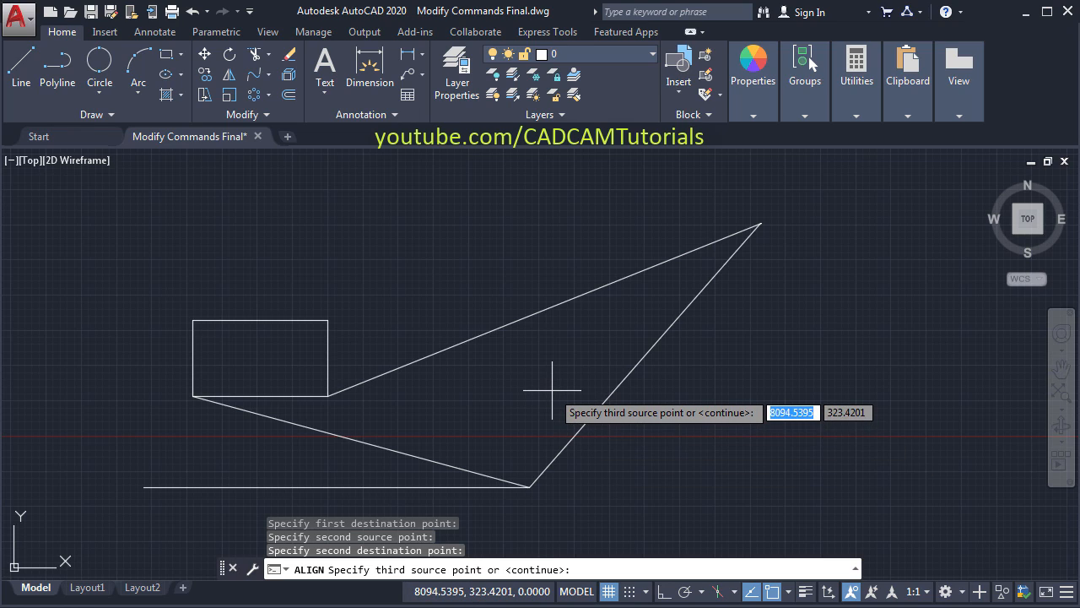
key("Return")
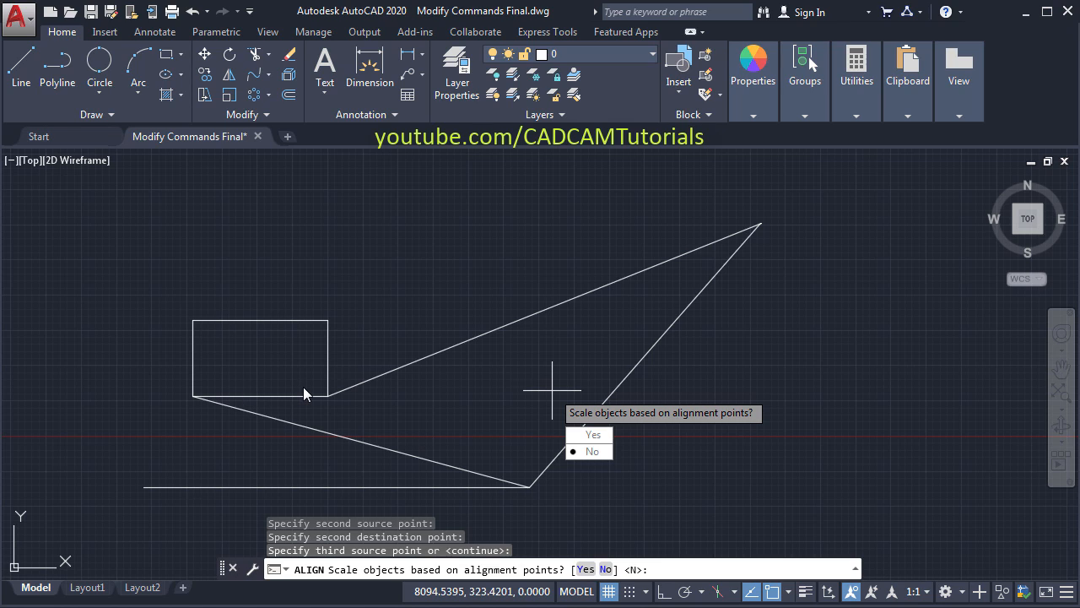
left_click(594, 452)
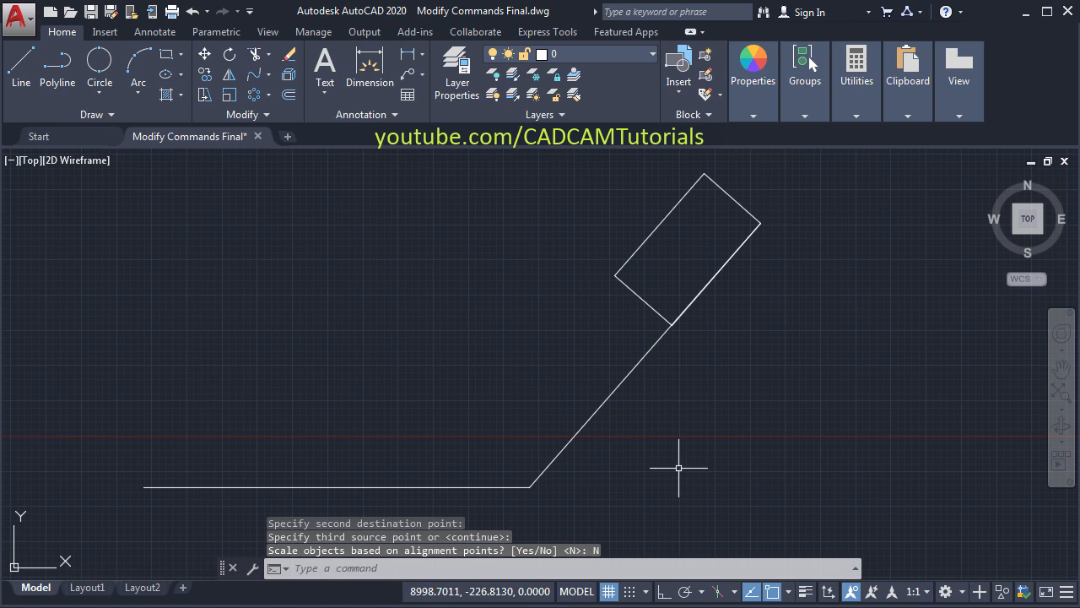
- Align the rectangle's edge on the sloping line to the full horizontal line, its upper corner going to the right end, scaling it to the alignment points
scroll(627, 367, "down", 3)
scroll(596, 413, "up", 5)
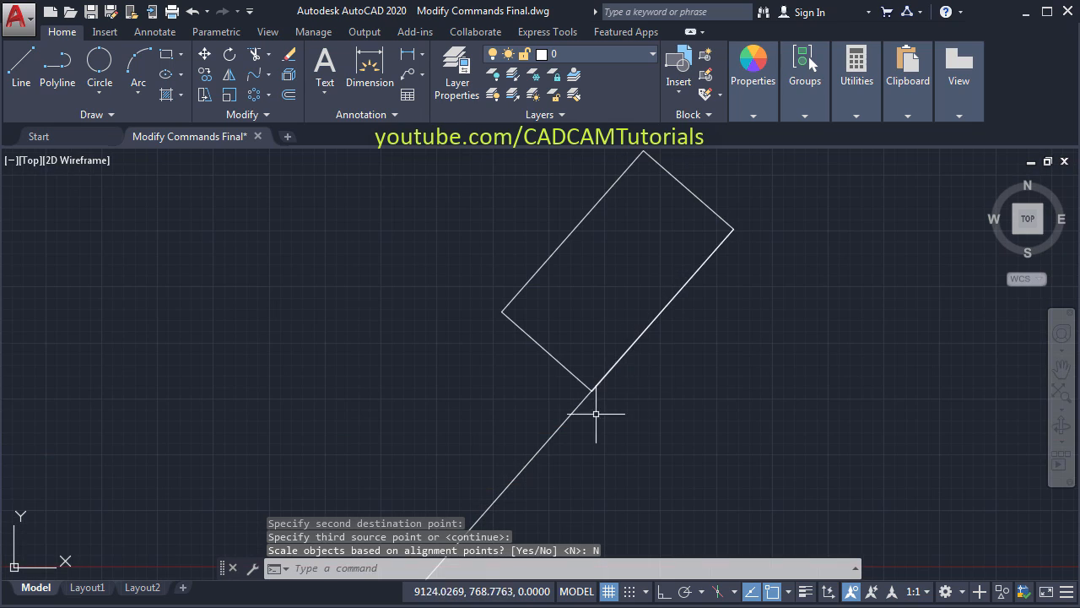
scroll(711, 309, "down", 4)
scroll(675, 380, "up", 2)
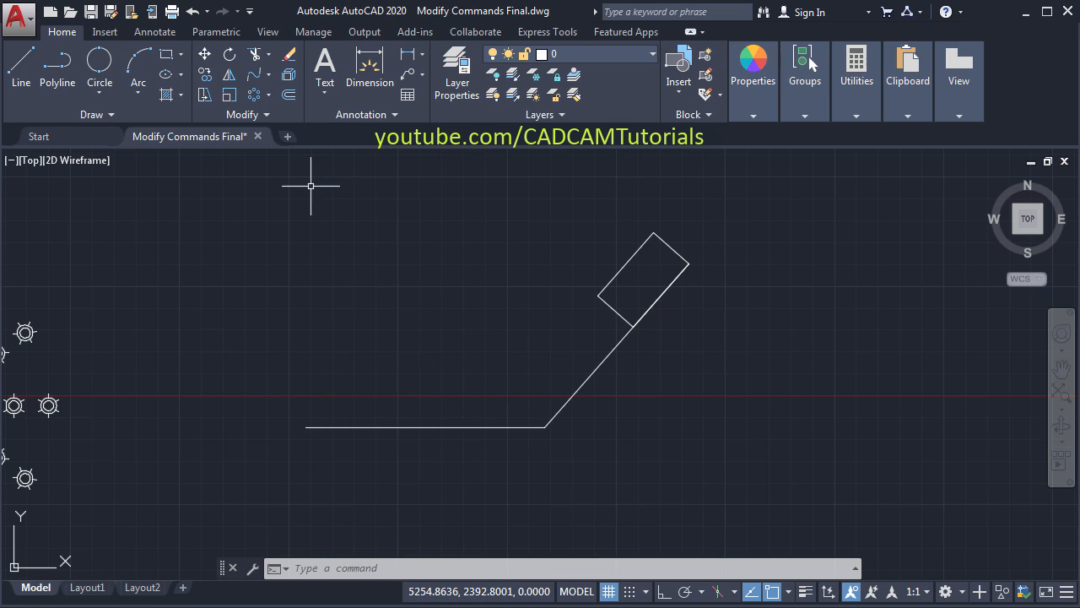
left_click(256, 116)
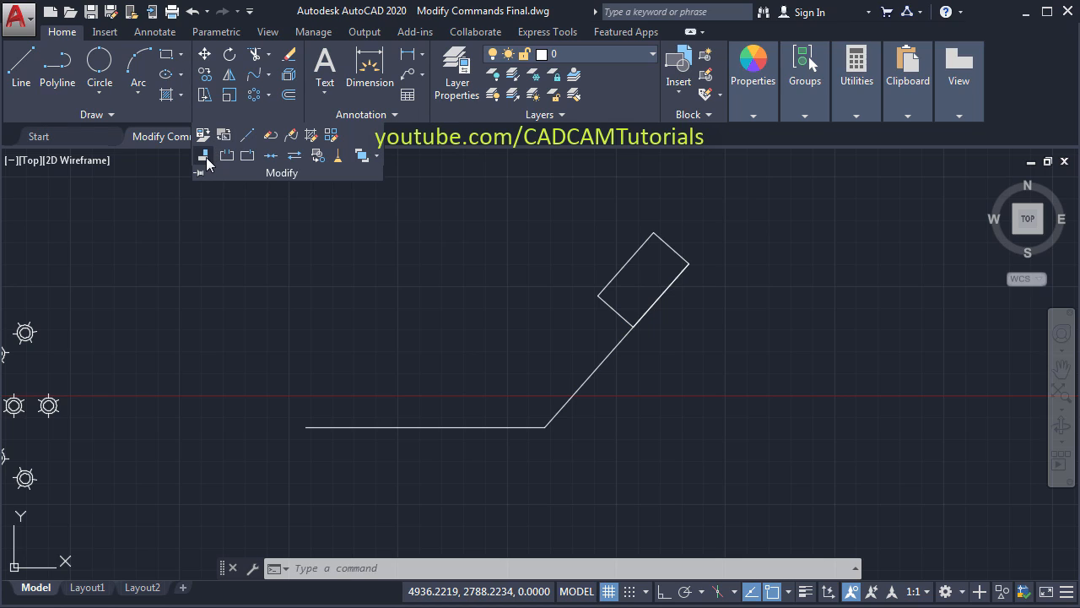
left_click(204, 157)
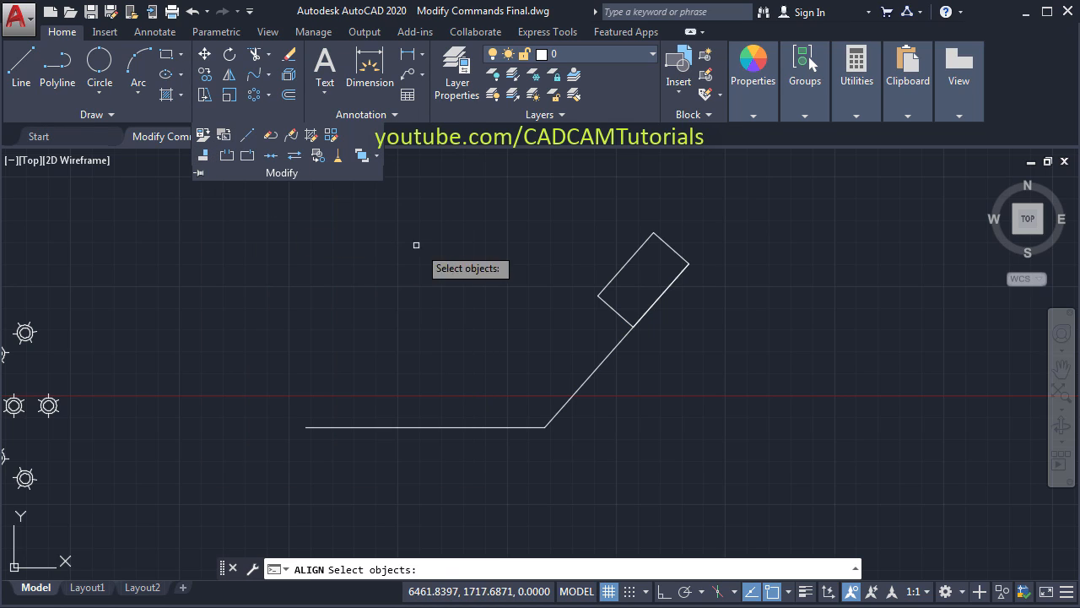
left_click(553, 187)
left_click(744, 380)
key("Return")
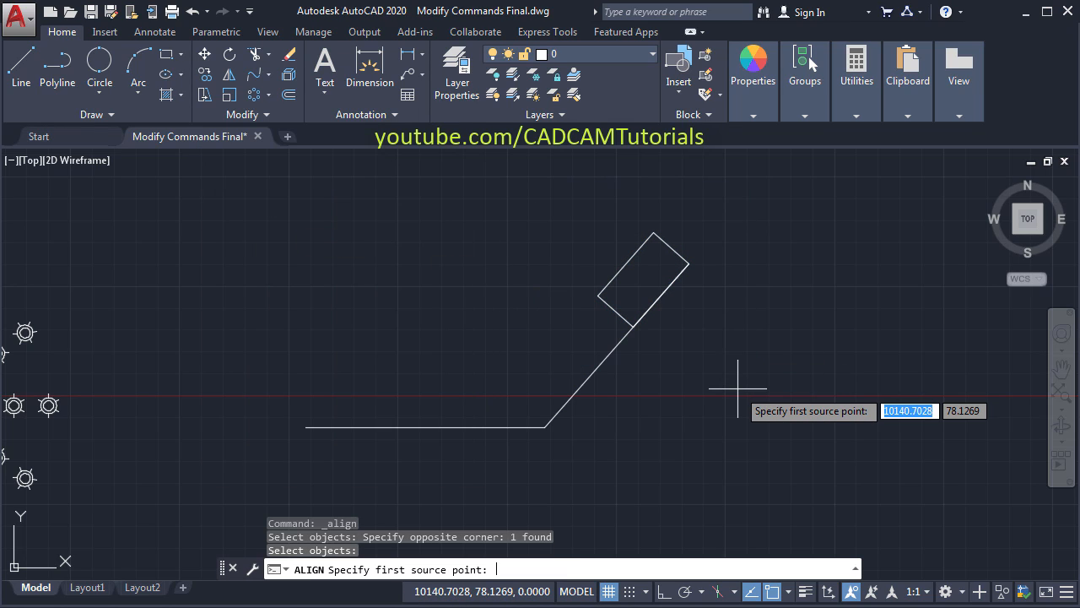
left_click(688, 264)
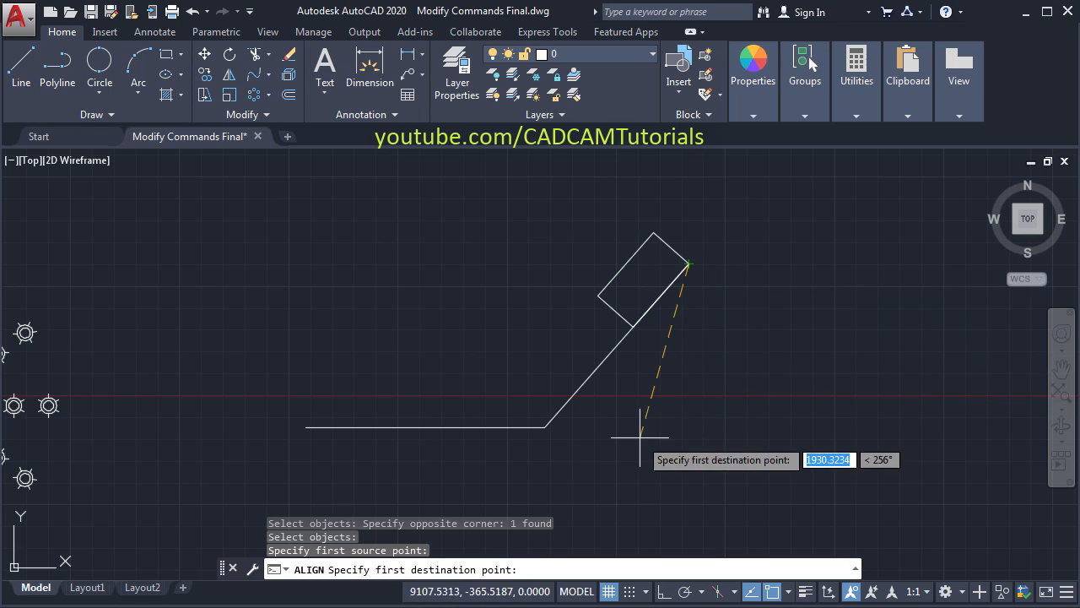
left_click(546, 428)
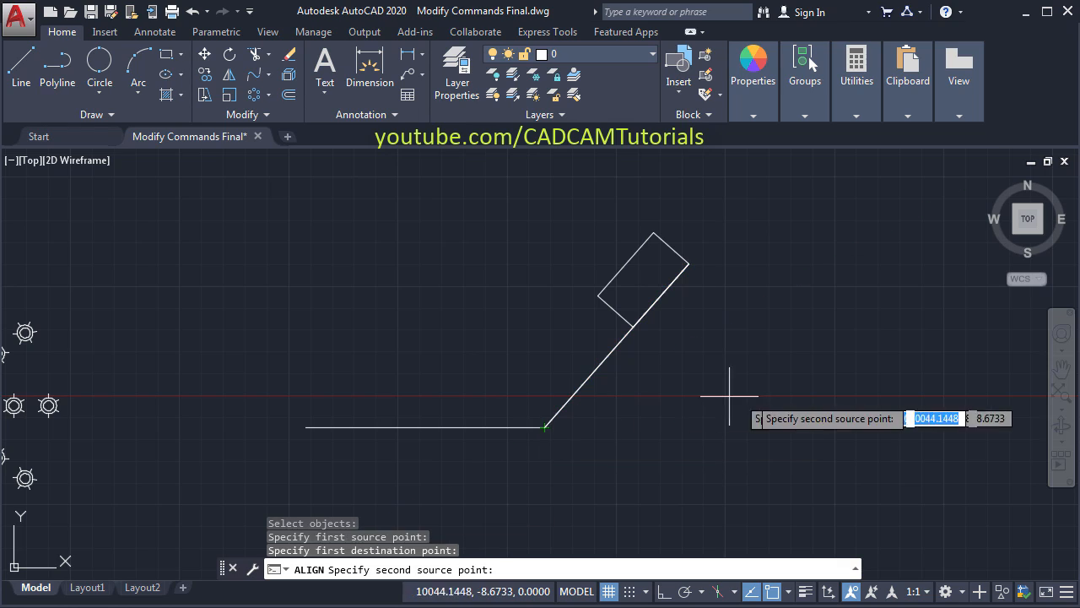
left_click(633, 327)
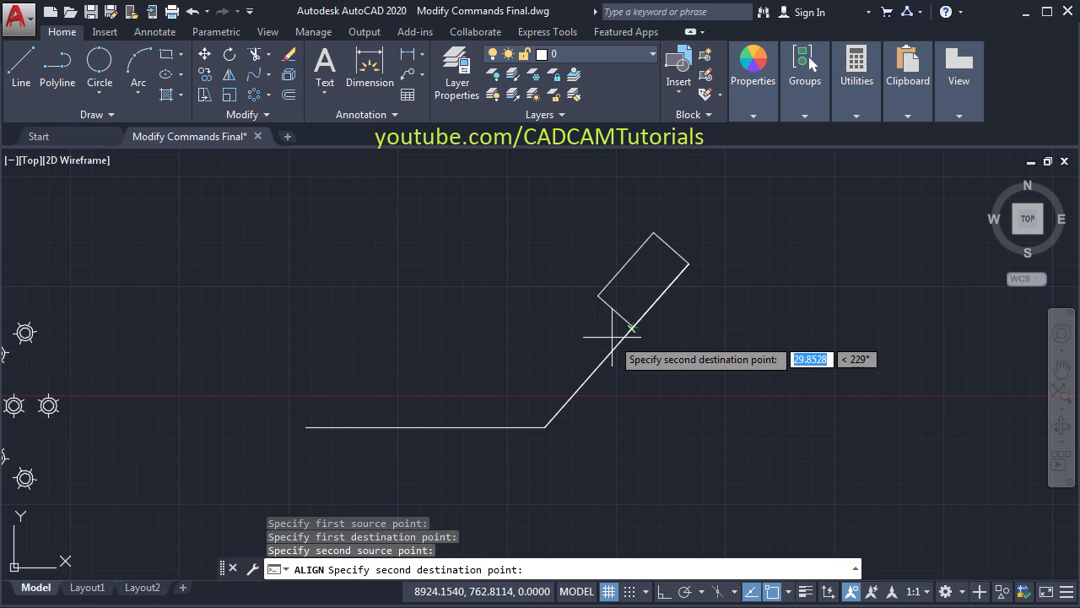
left_click(305, 427)
key("Return")
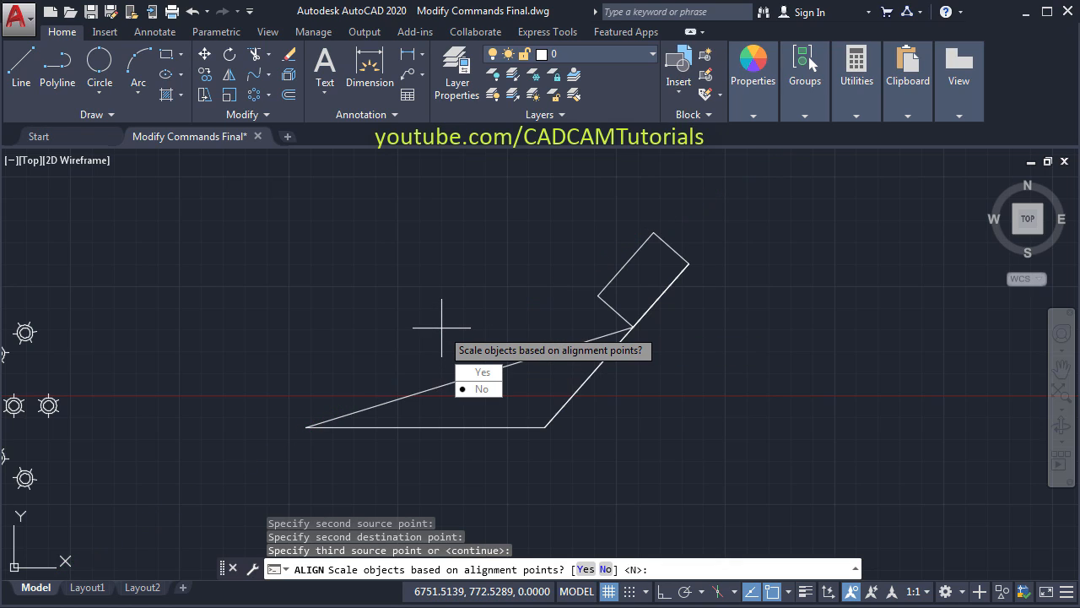
left_click(494, 380)
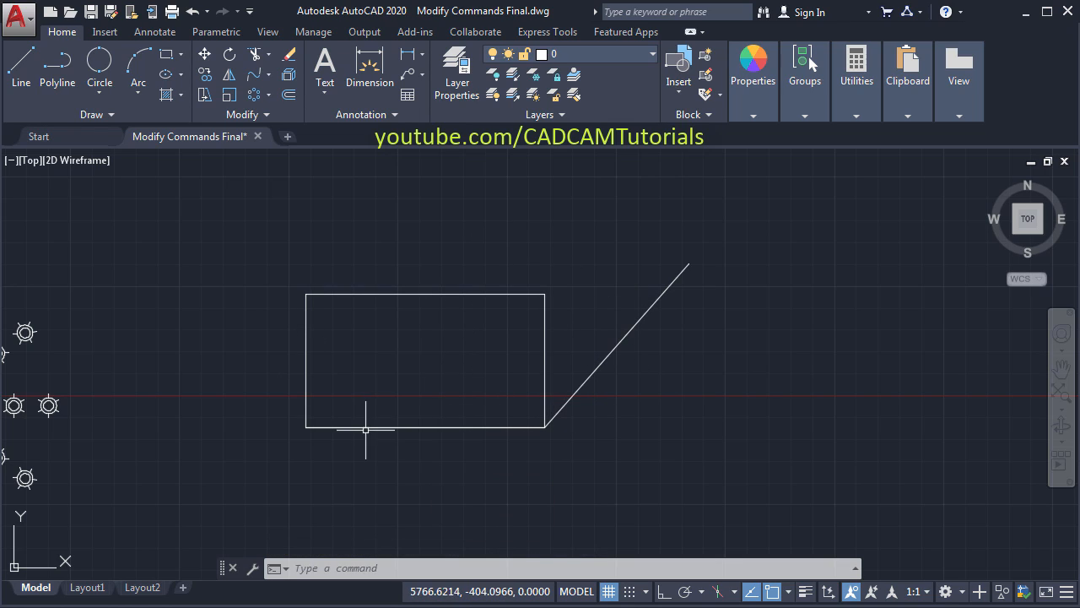
- Break the sloping line between two points picked on it, removing its middle portion
left_click(243, 114)
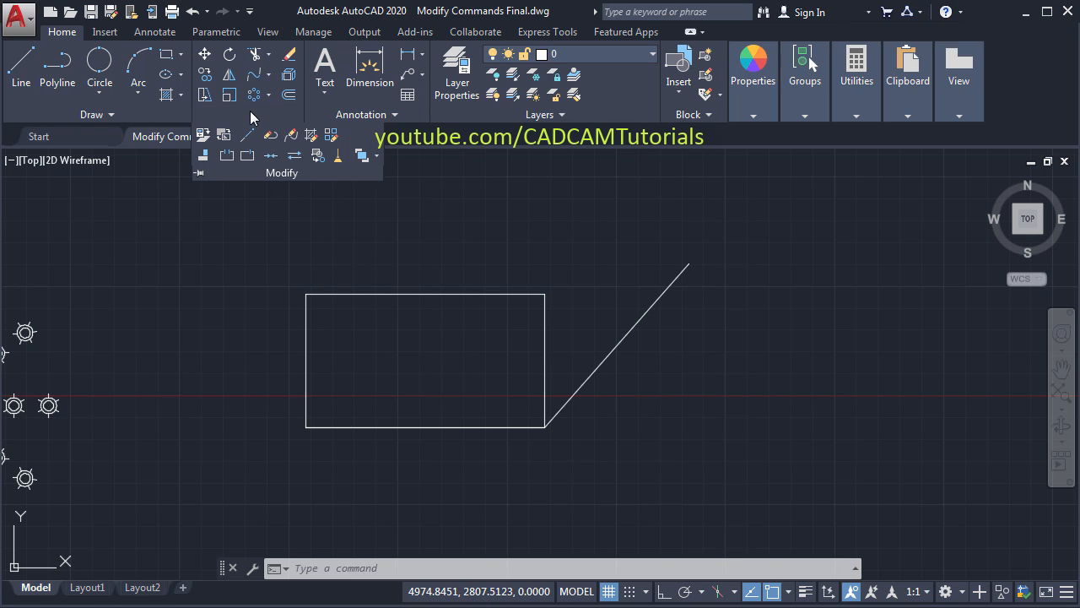
left_click(228, 156)
scroll(666, 362, "up", 2)
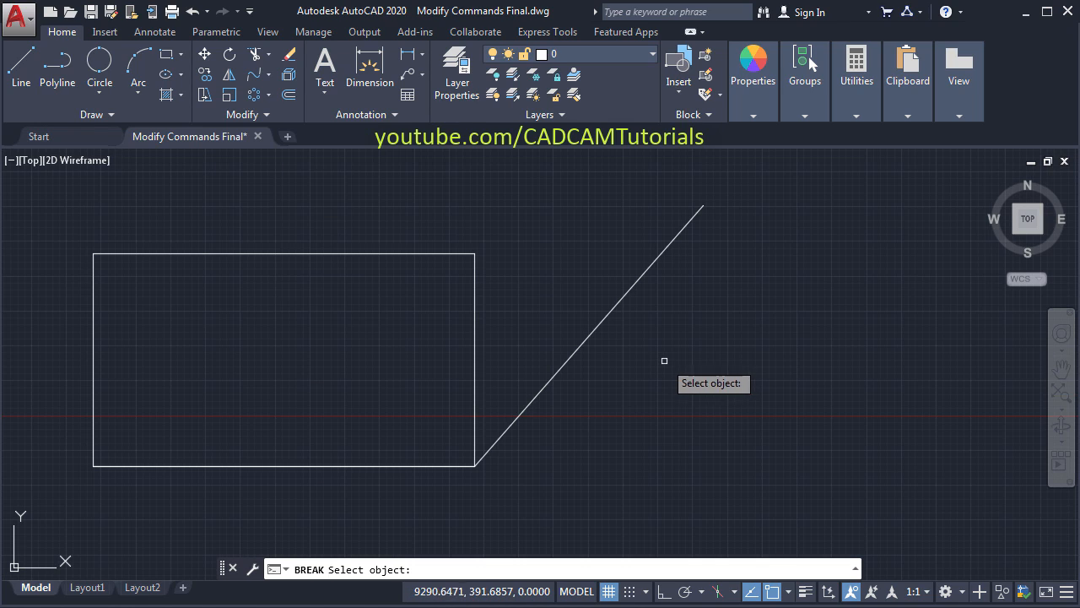
middle_click_drag(665, 332, 715, 375)
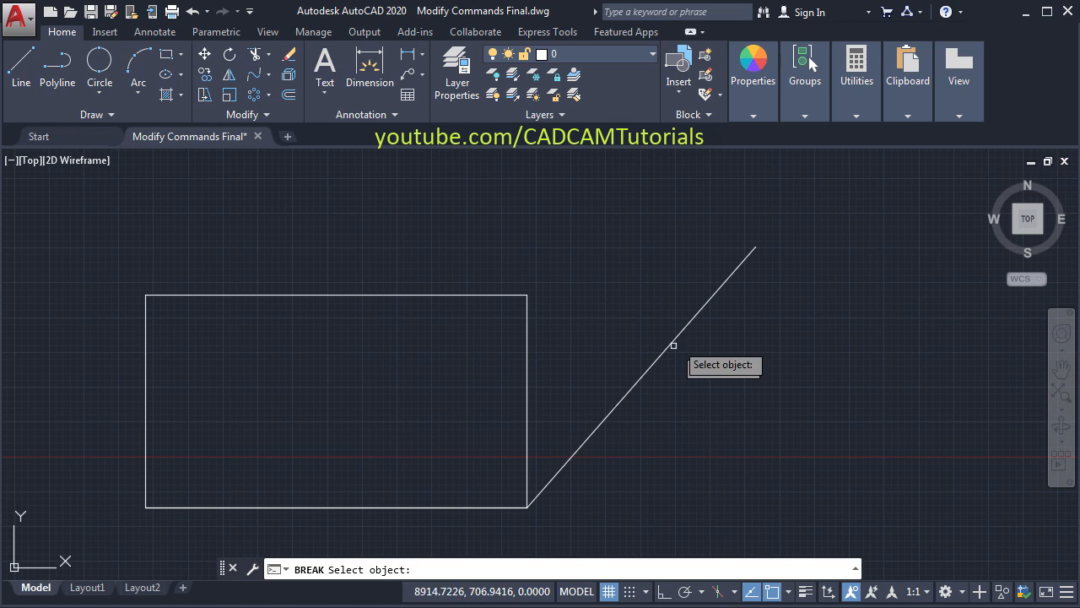
left_click(597, 430)
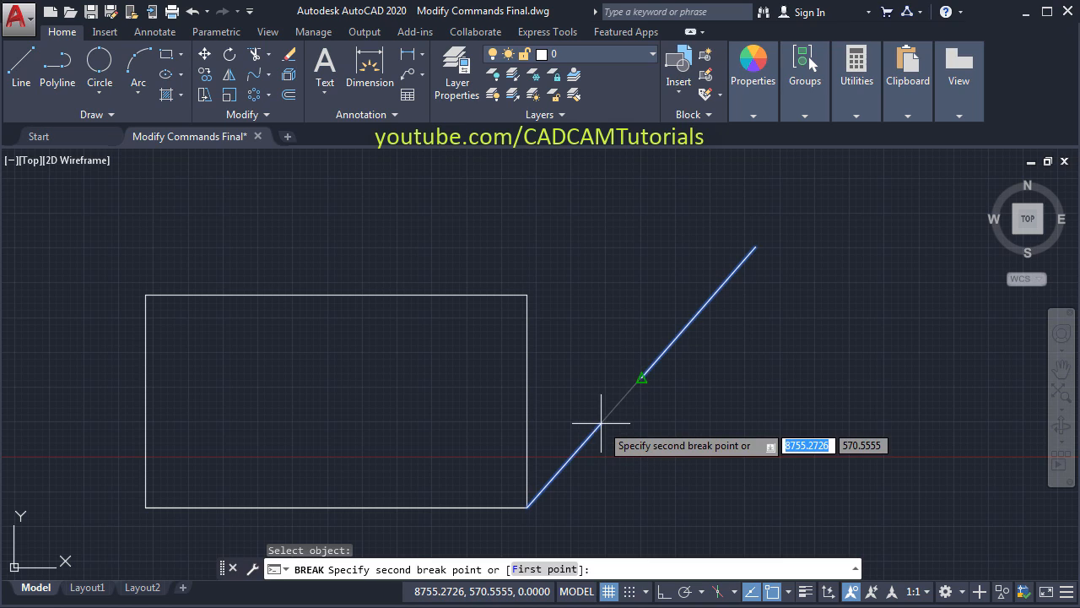
left_click(710, 336)
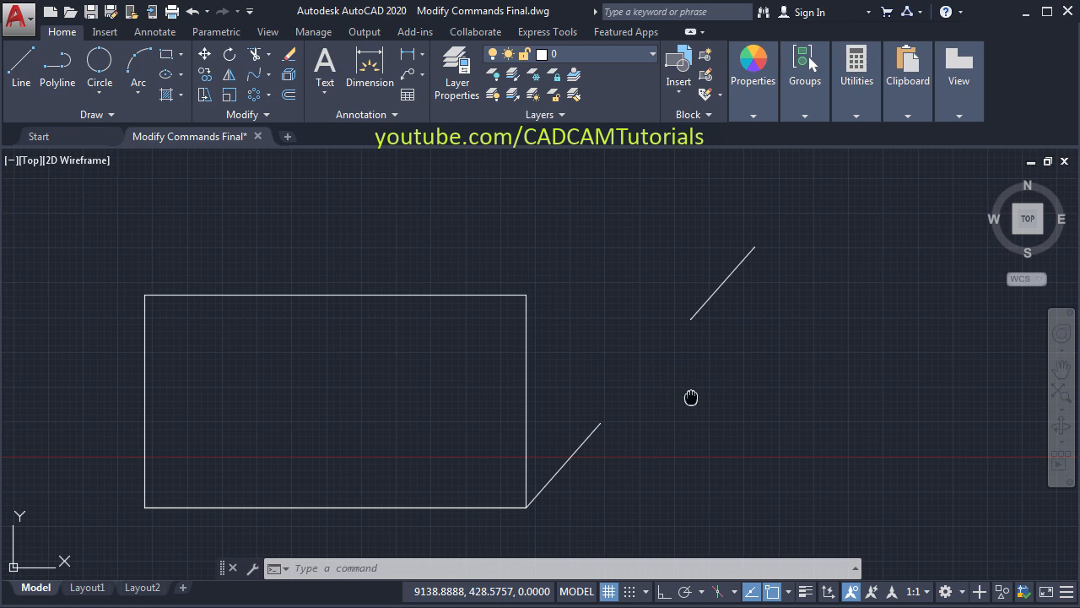
- Break the upper sloping piece with the First point option, removing the part from its midpoint to a point nearer its upper end
scroll(622, 366, "up", 3)
scroll(631, 364, "up", 2)
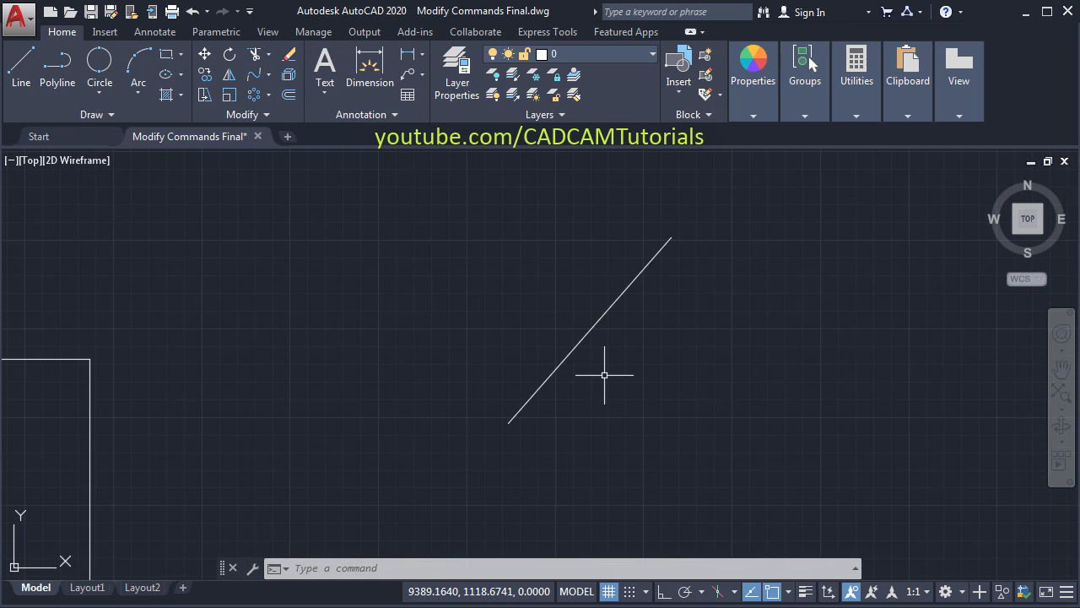
key("Escape")
key("Escape")
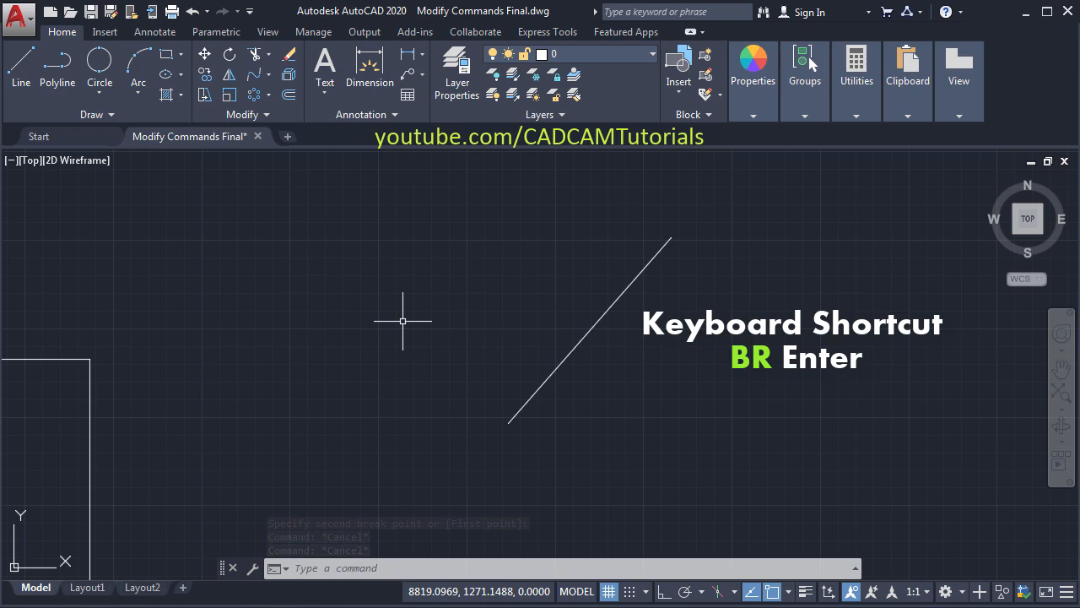
type("br")
key("Return")
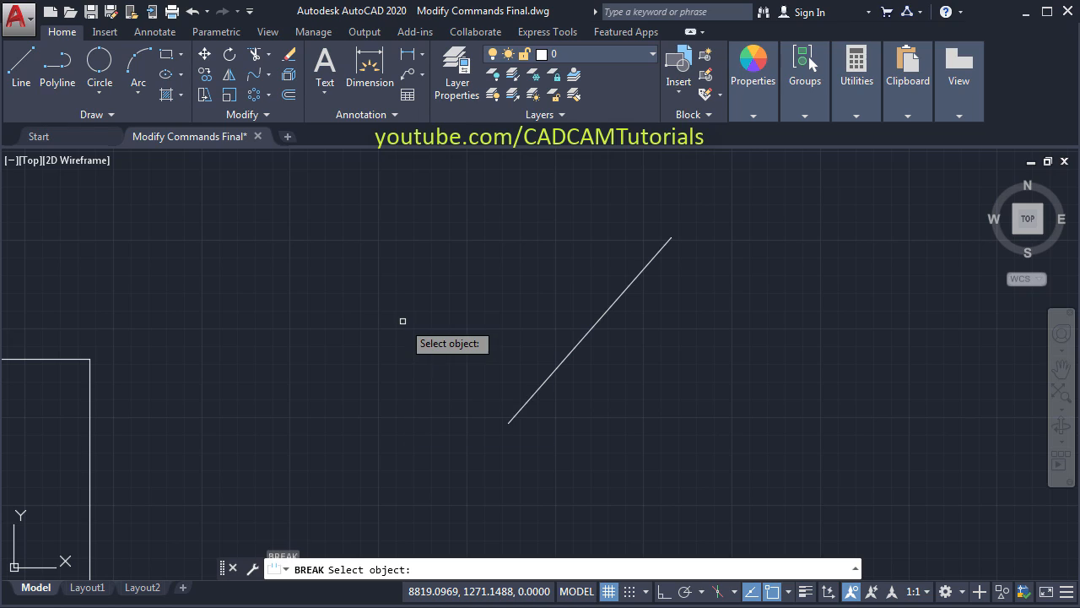
left_click(549, 373)
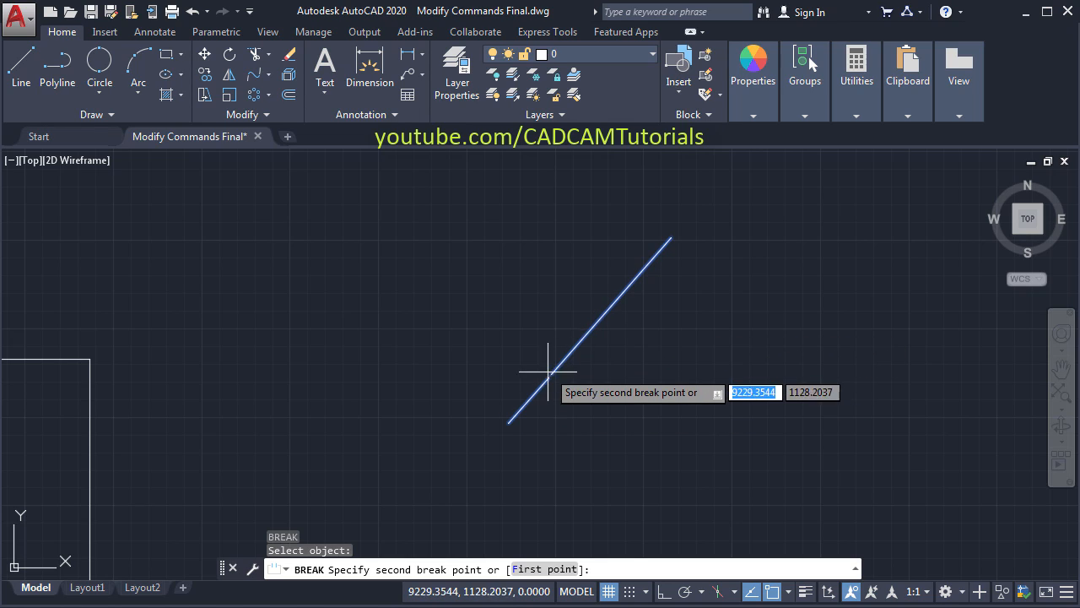
left_click(530, 569)
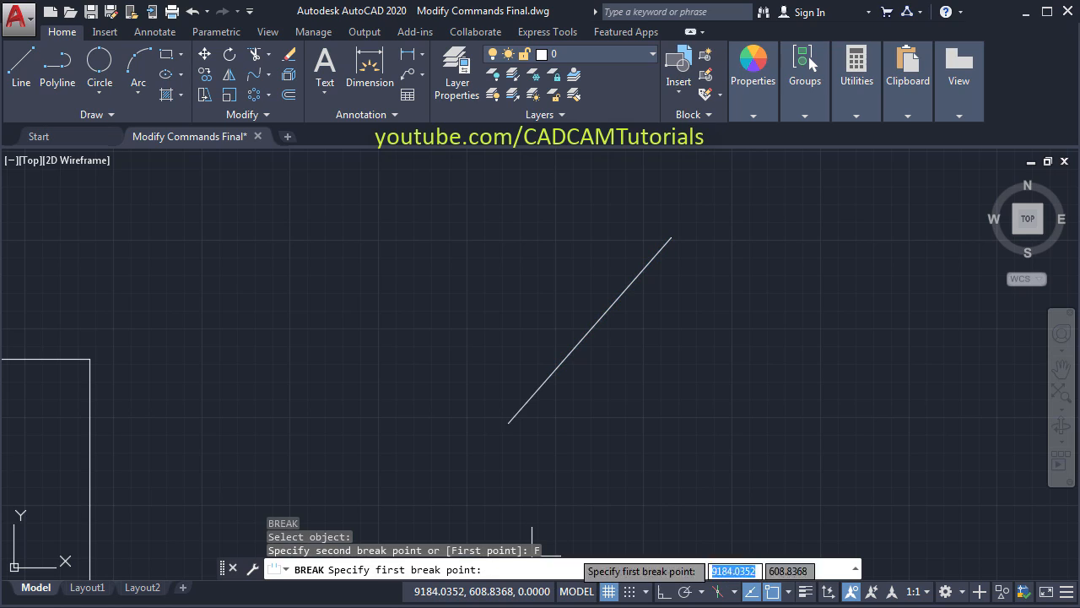
left_click(590, 330)
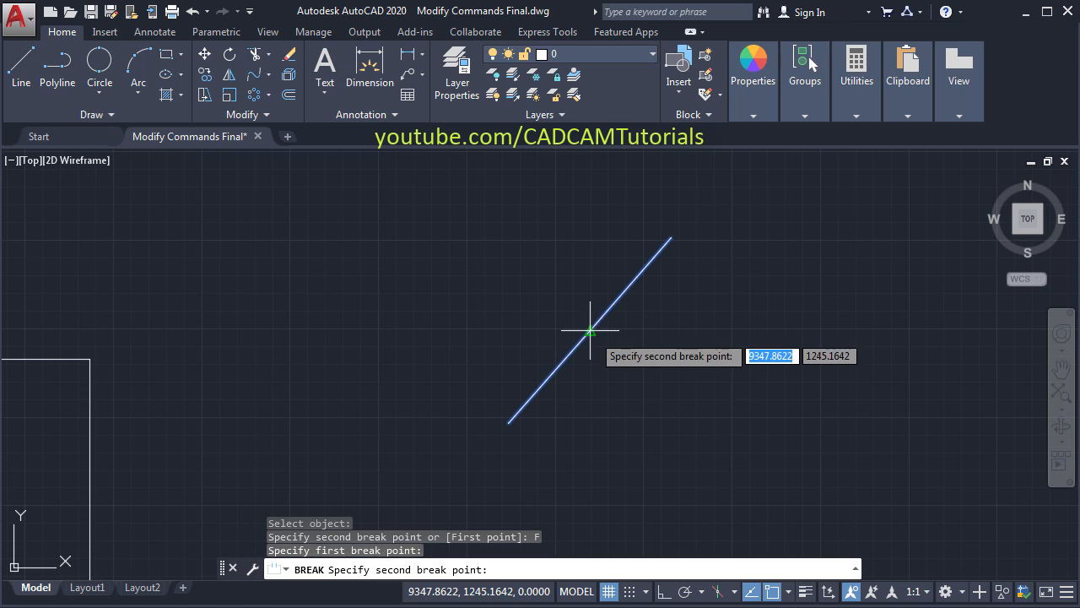
left_click(646, 286)
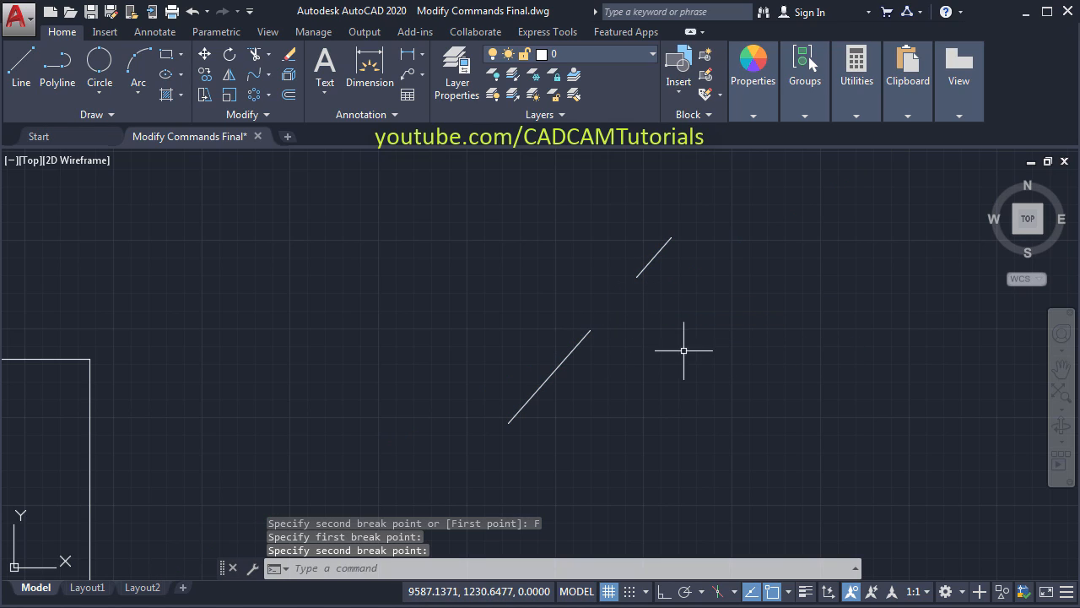
- Split the lower sloping line at its midpoint with Break at Point, and select both halves to check the split
left_click(264, 117)
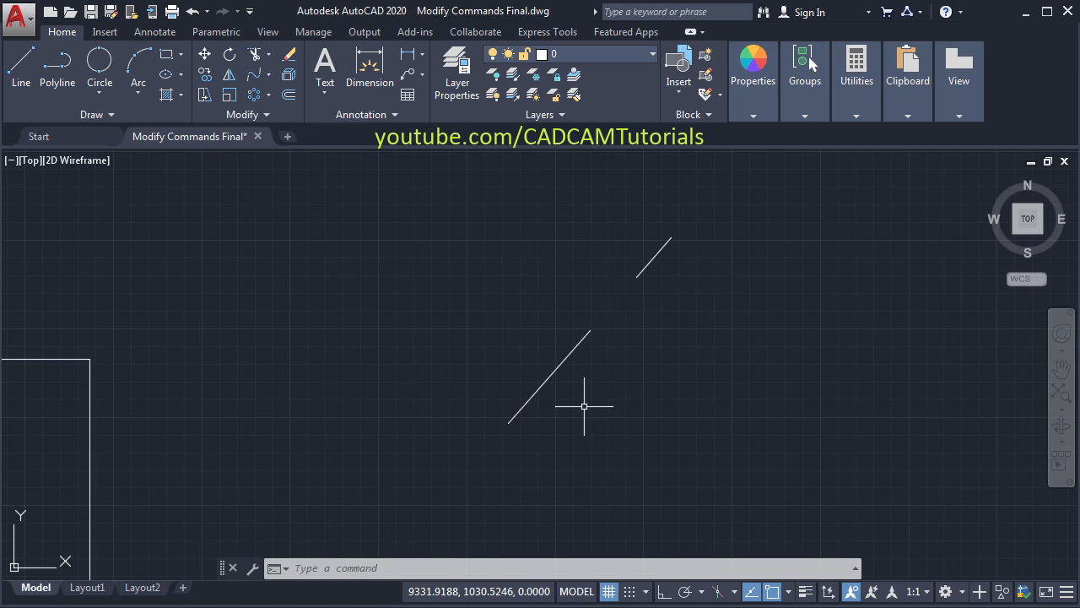
left_click(243, 117)
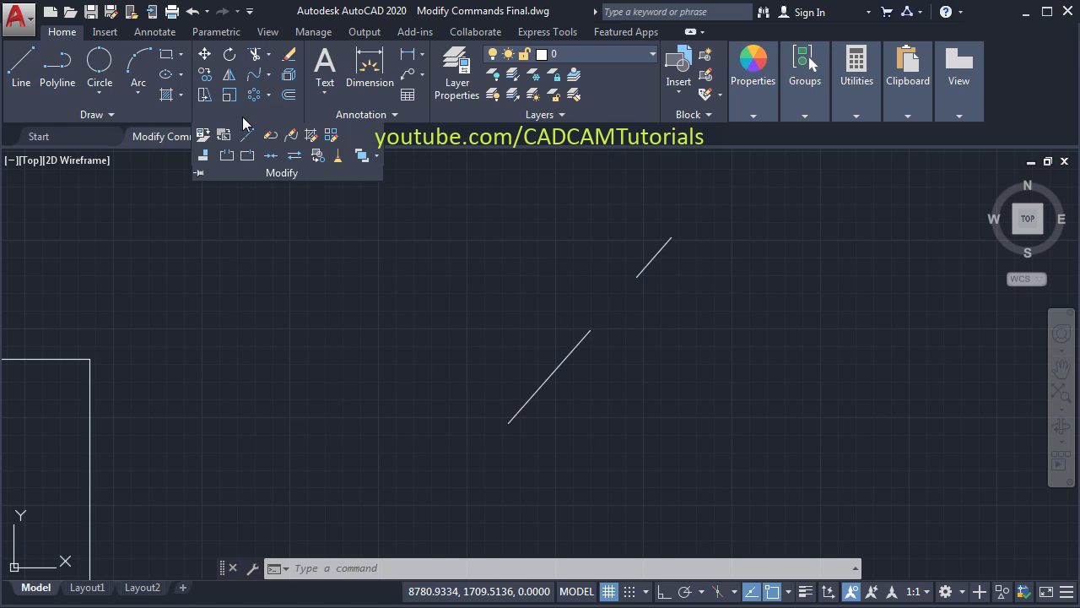
left_click(248, 160)
scroll(535, 200, "down", 2)
scroll(579, 306, "up", 2)
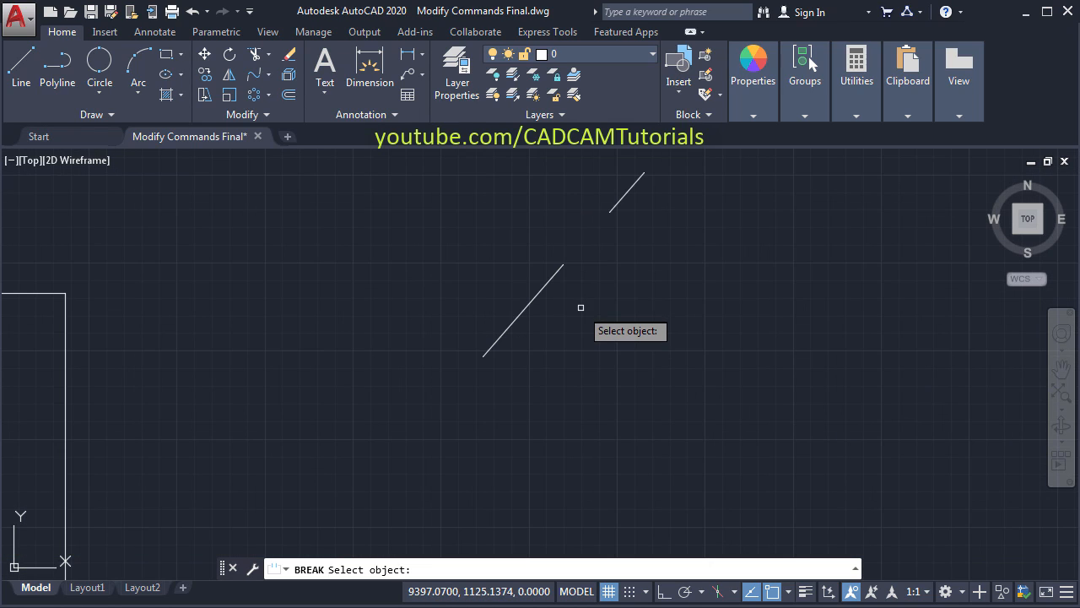
left_click(518, 316)
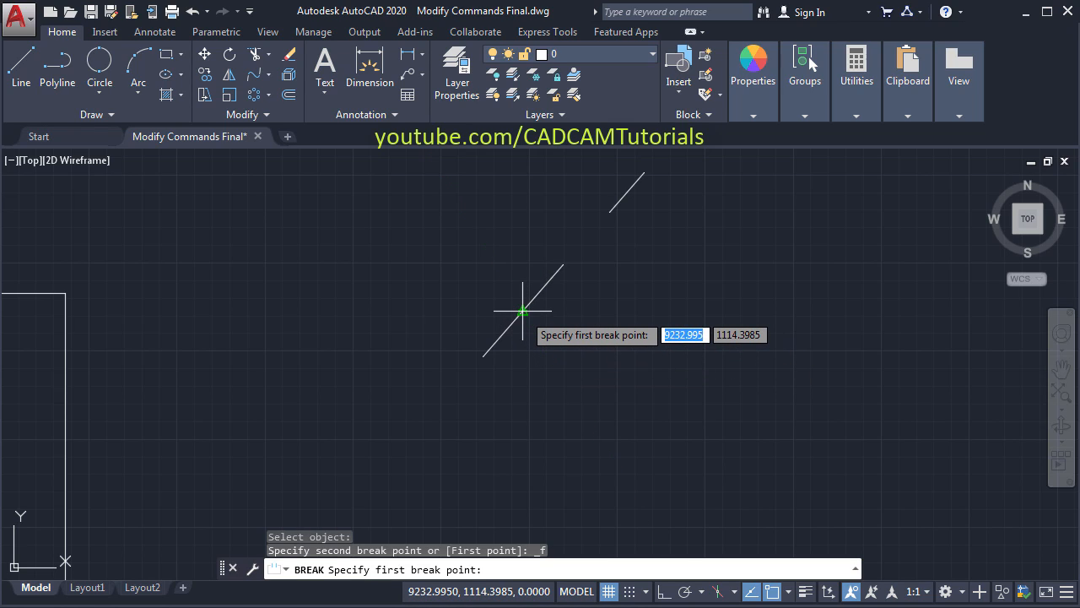
left_click(523, 312)
left_click(540, 297)
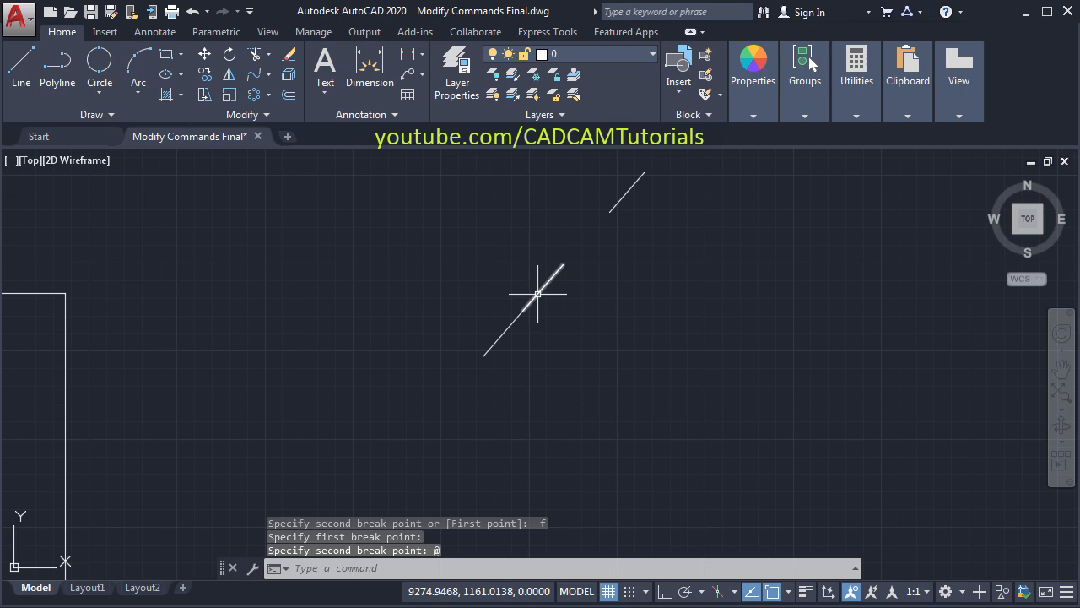
left_click(496, 340)
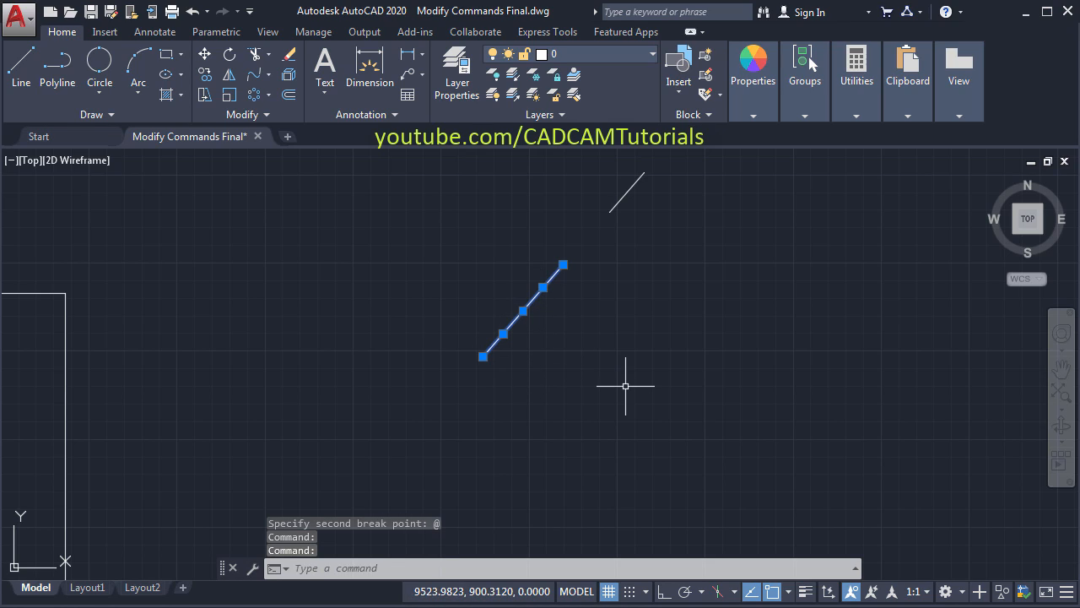
key("Escape")
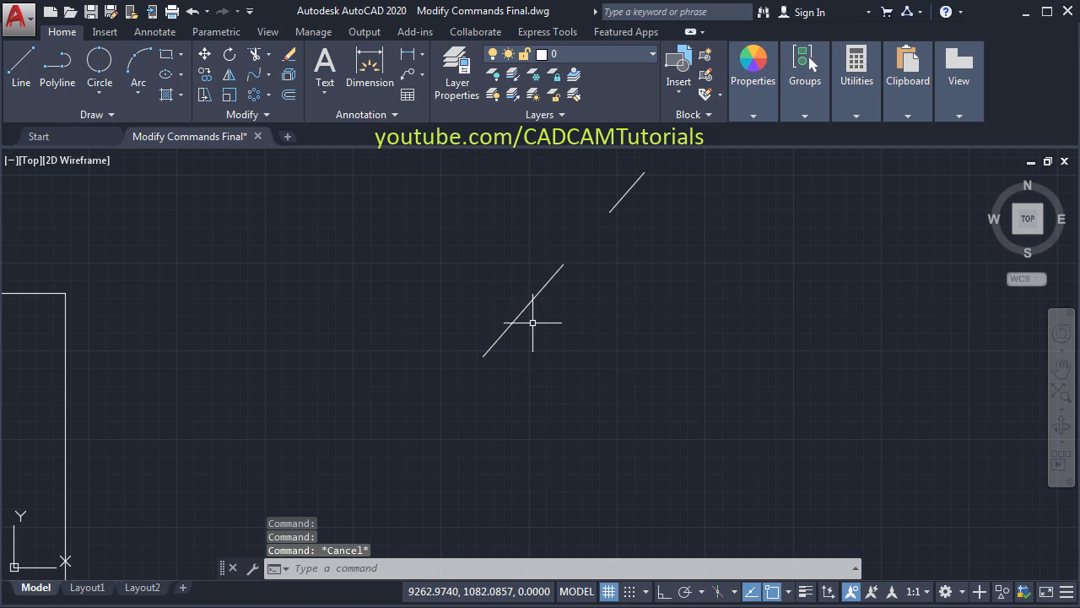
- Join the two touching halves of the lower sloping line into one line, and select it to check the result
left_click(258, 116)
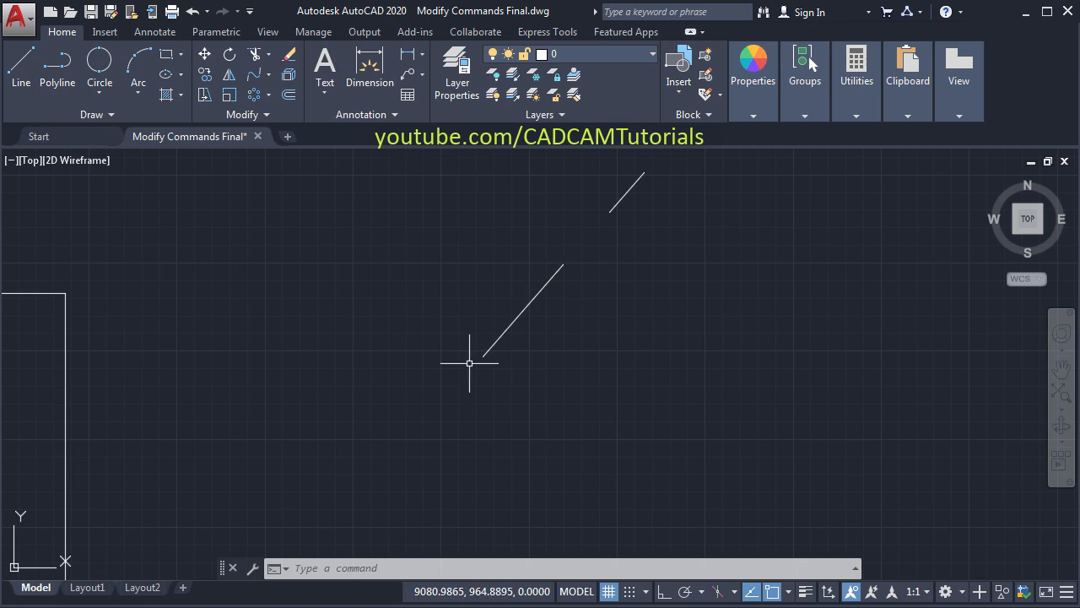
left_click(502, 338)
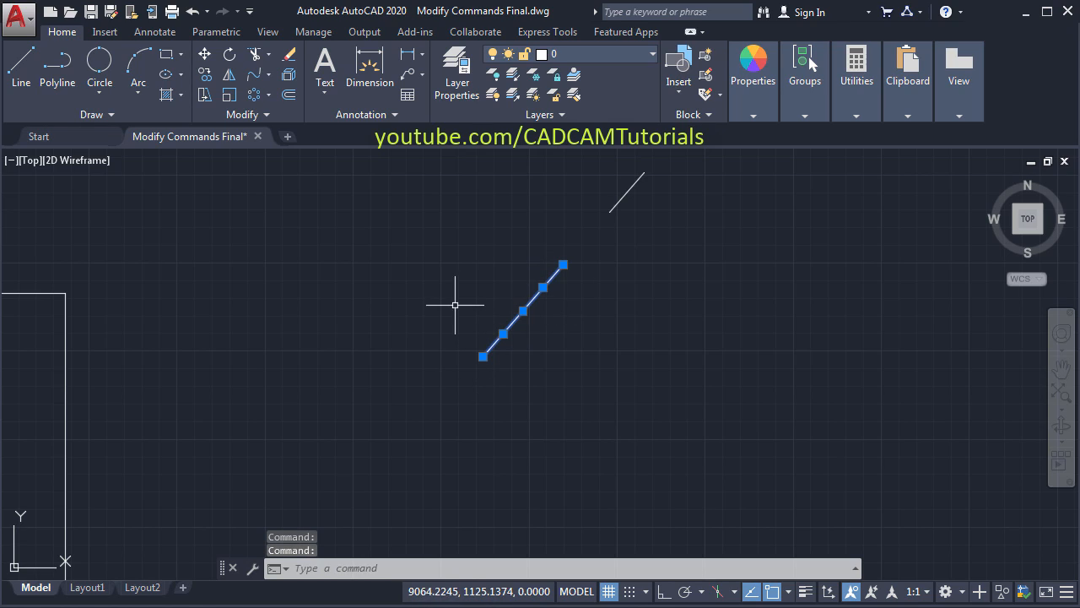
key("Escape")
left_click(243, 115)
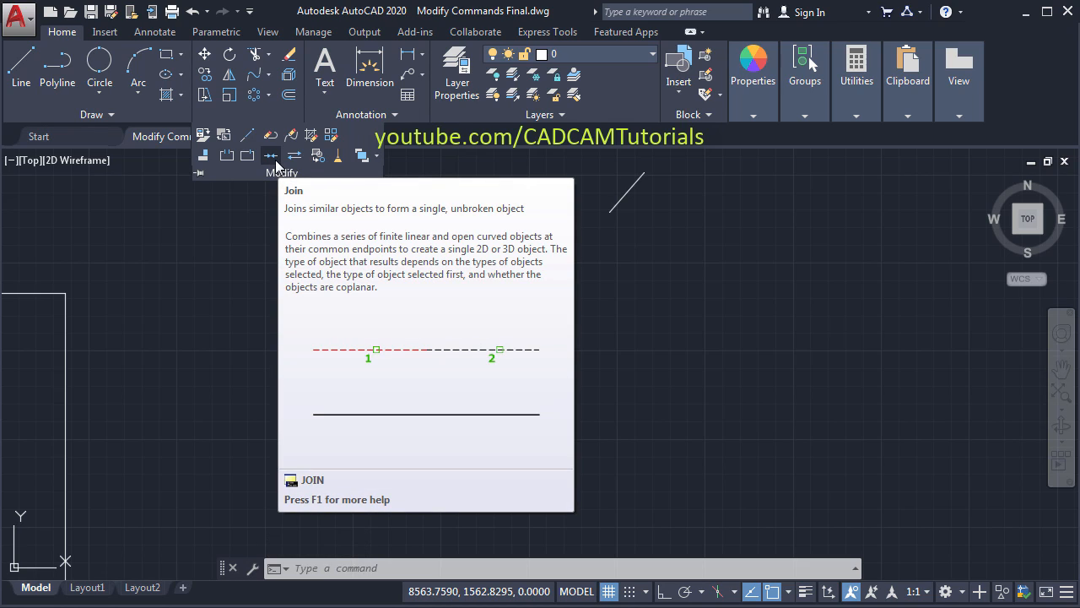
left_click(271, 160)
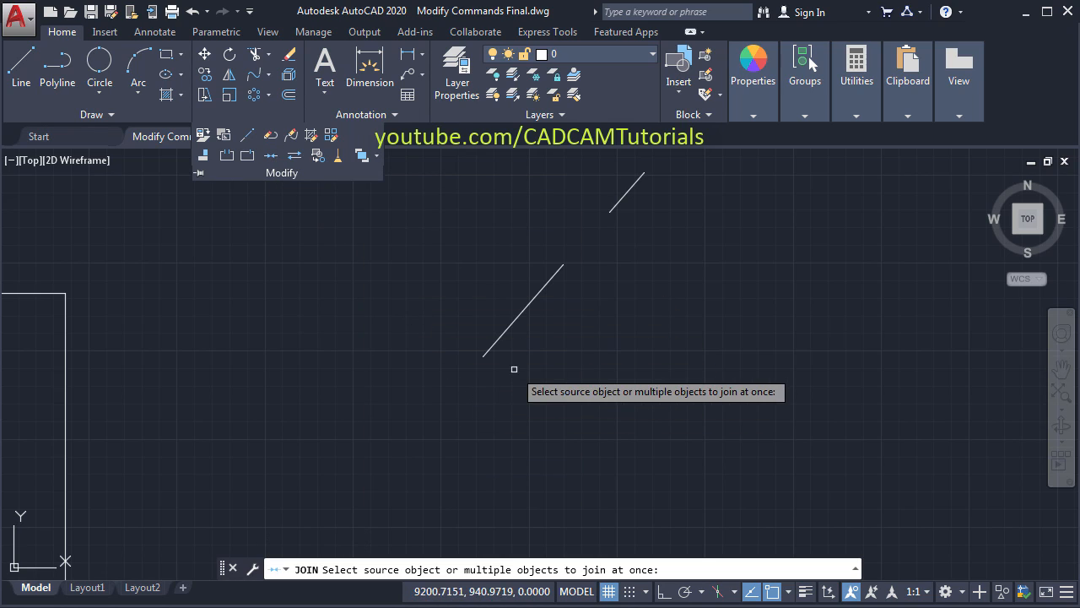
left_click(502, 333)
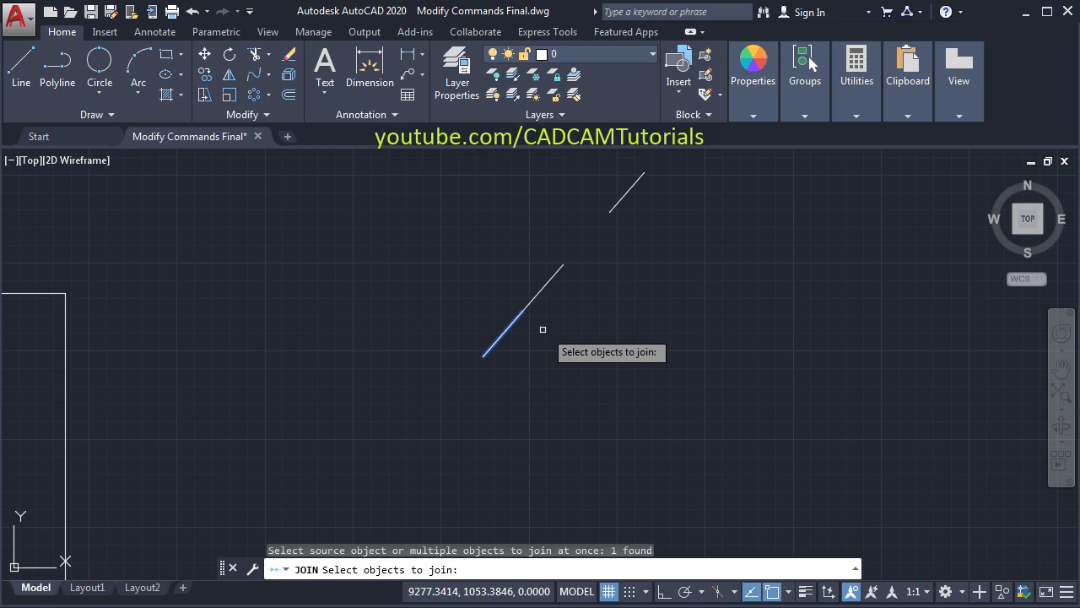
left_click(557, 272)
key("Return")
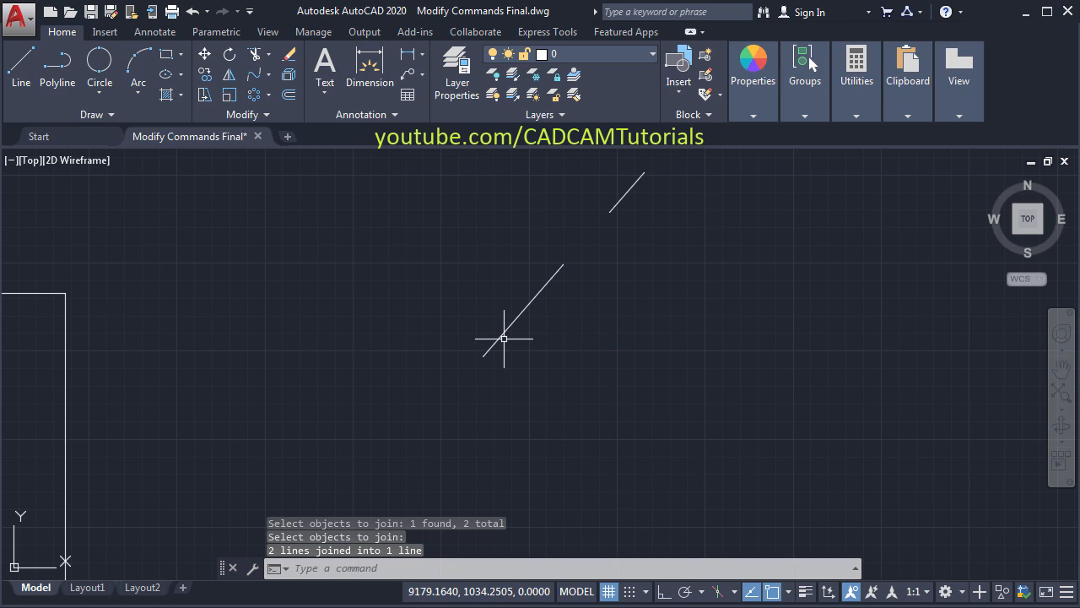
left_click(501, 335)
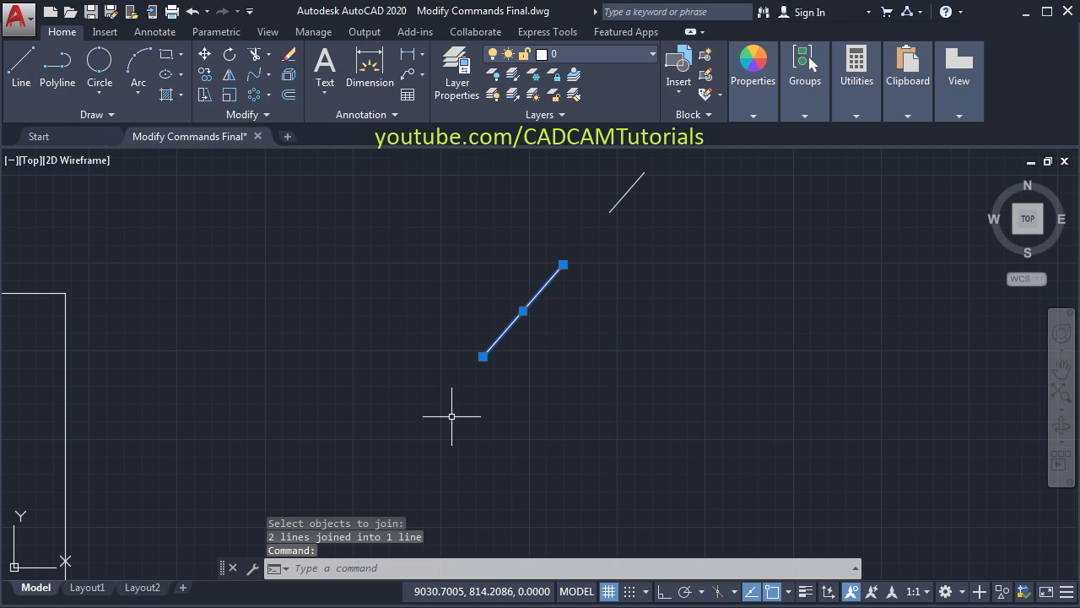
key("Escape")
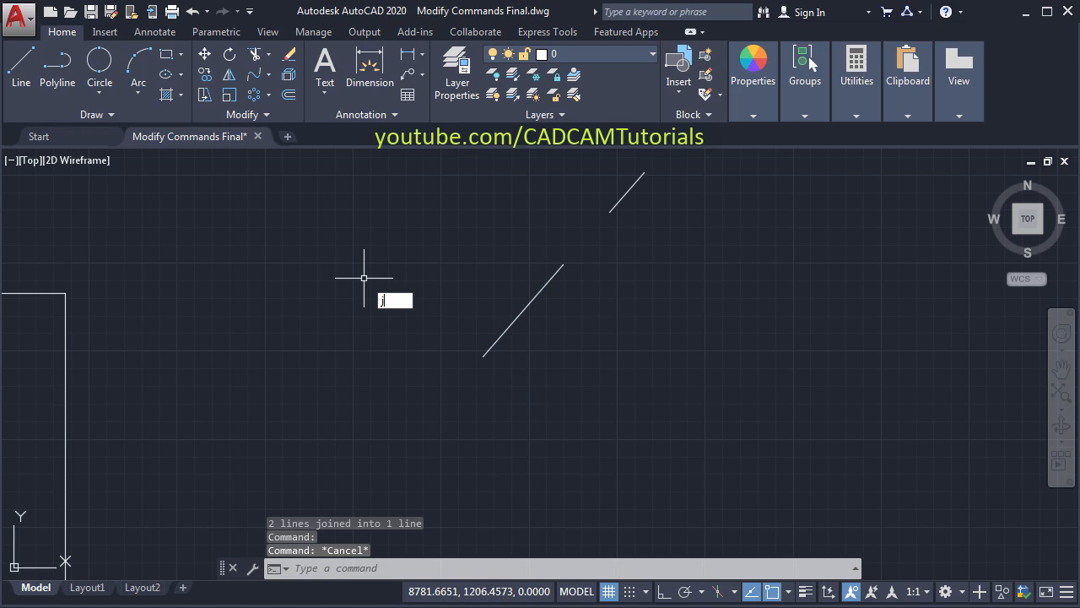
- Join the lower sloping line with the separate upper piece across the gap to form one line
key("Return")
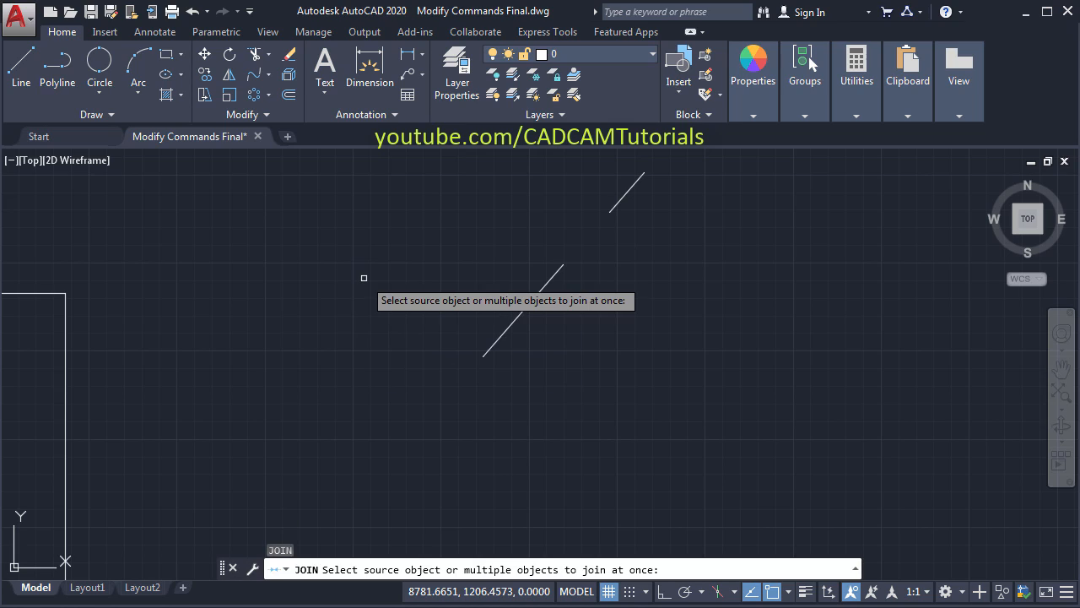
left_click(537, 290)
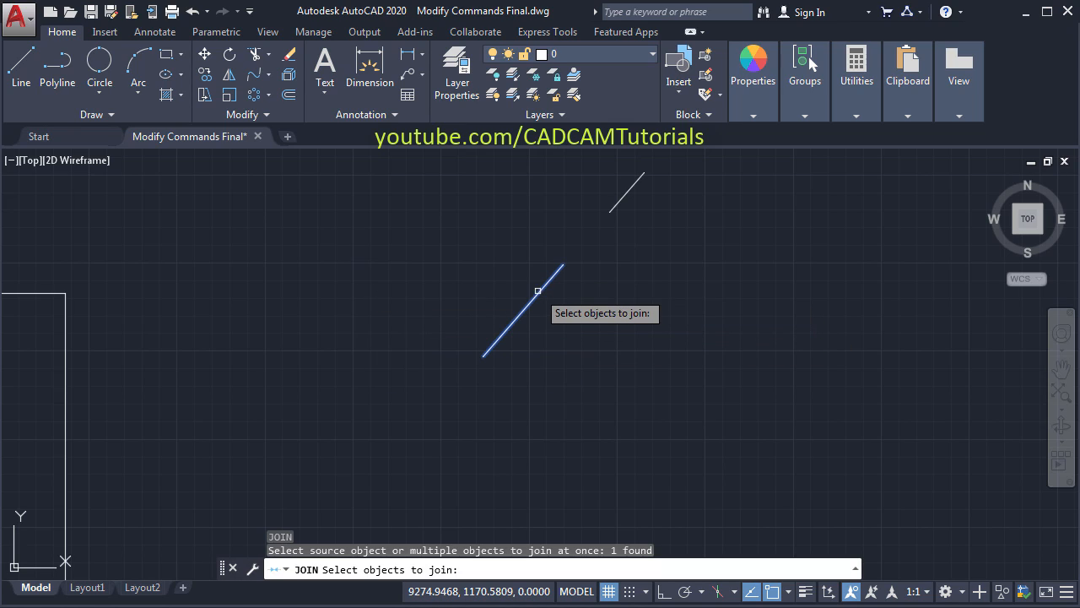
left_click(625, 194)
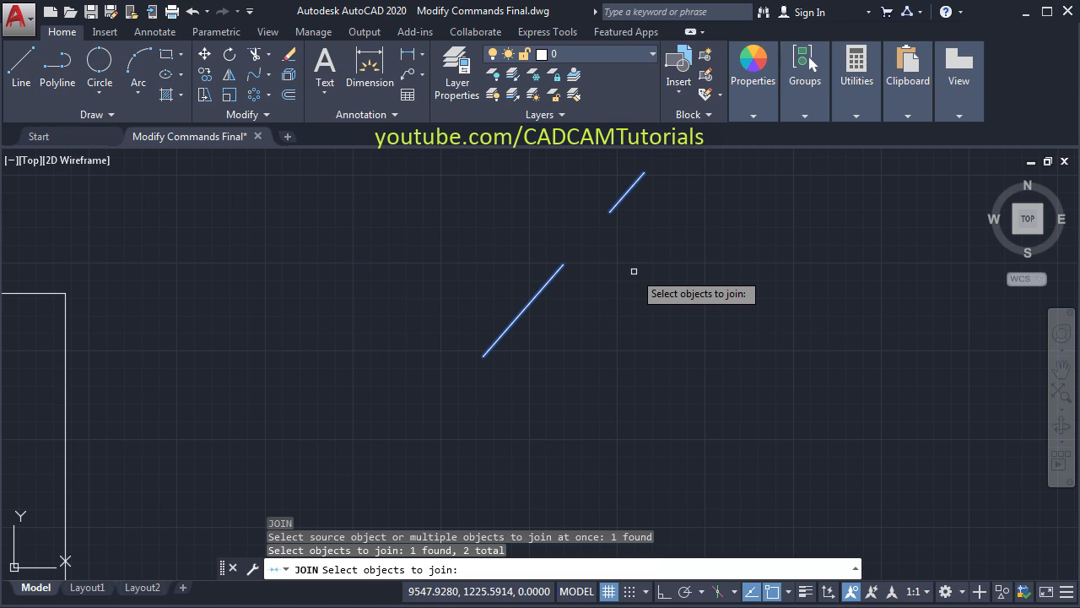
key("Return")
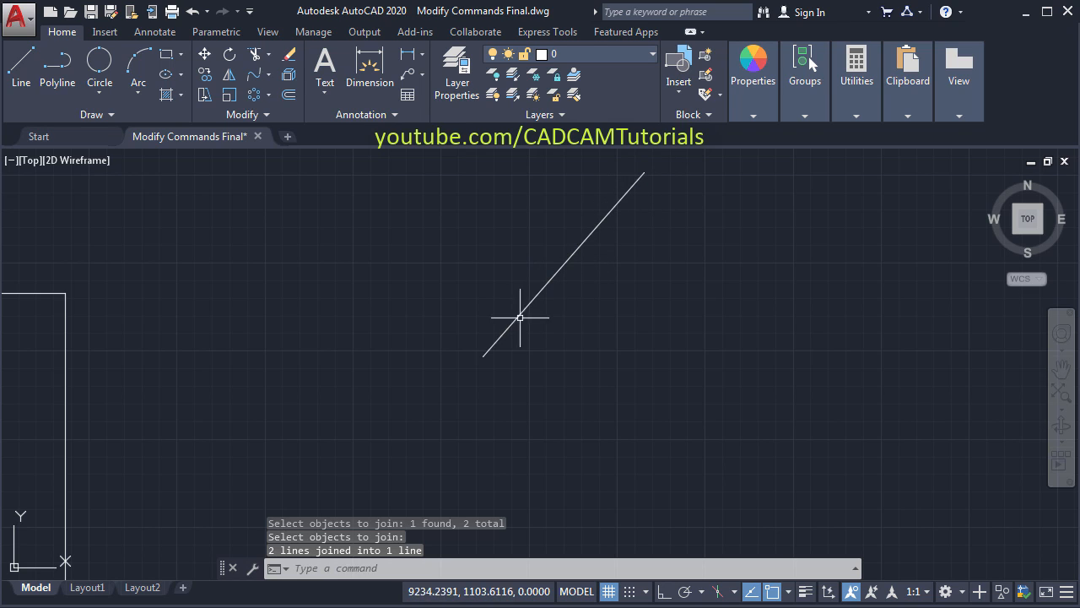
- Draw three connected lines from the joined line's lower end around to its upper end, closing a four-sided shape
scroll(637, 298, "down", 4)
mouse_move(586, 413)
middle_mouse_down()
mouse_move(537, 350)
mouse_move(610, 408)
middle_mouse_up()
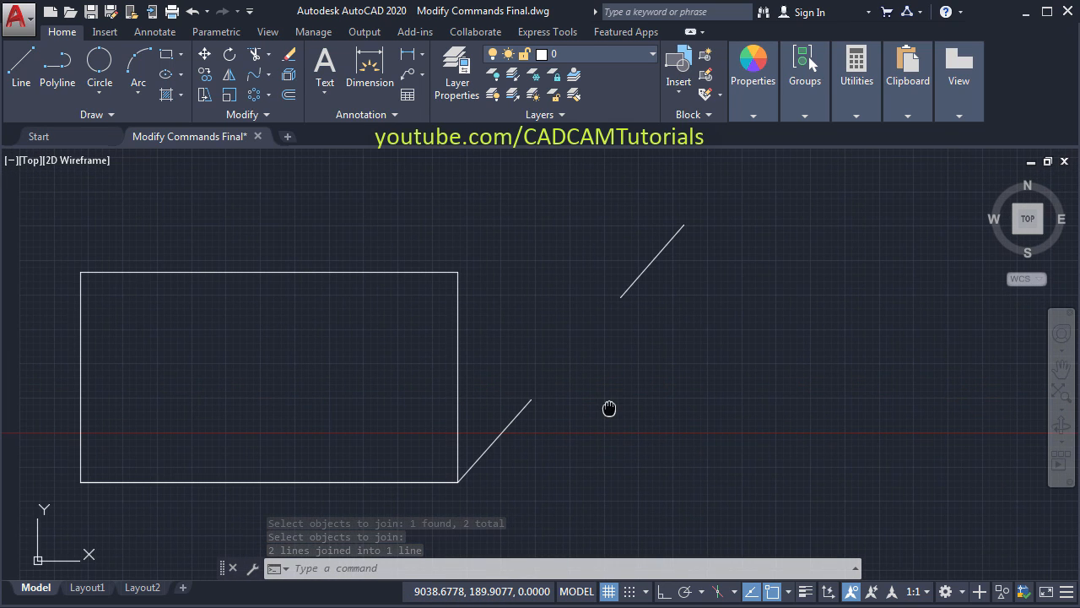
middle_click_drag(476, 181, 319, 225)
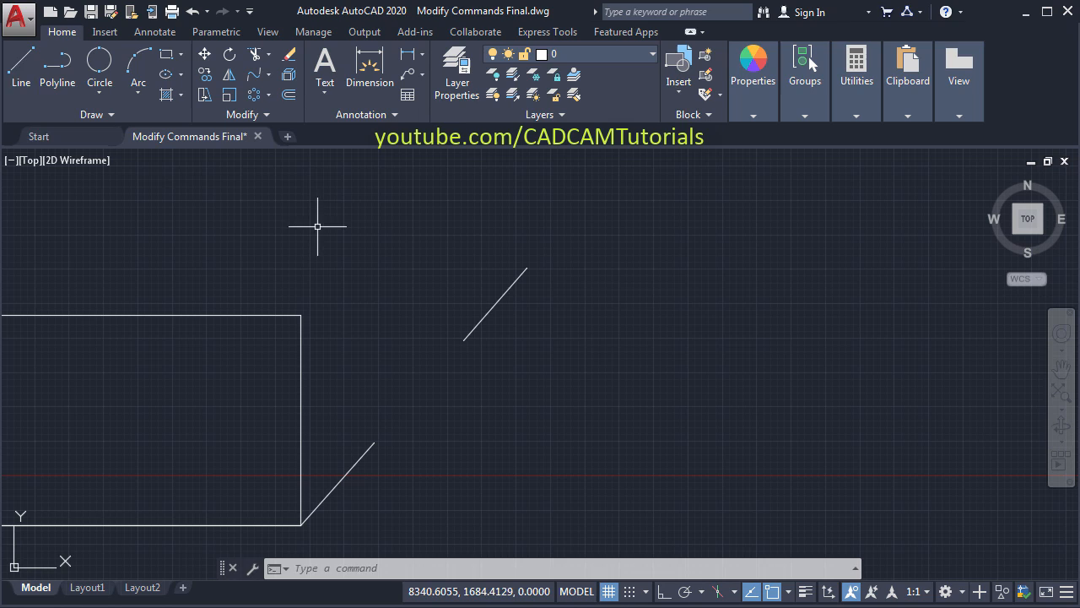
left_click(21, 68)
left_click(464, 339)
left_click(552, 414)
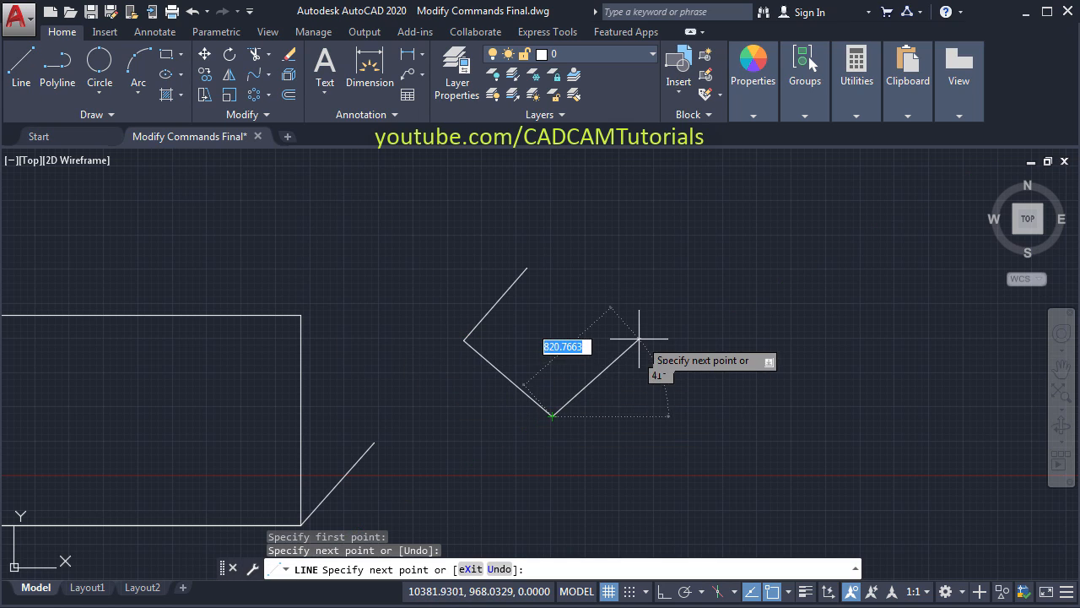
left_click(645, 329)
left_click(526, 268)
key("Return")
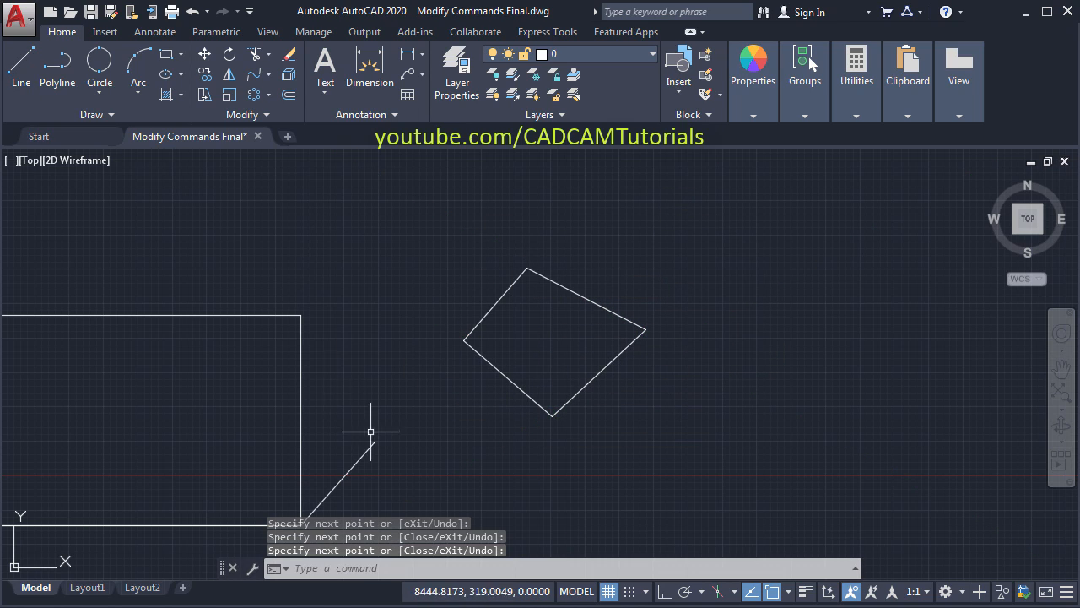
- Join all four sides of the closed shape into a single polyline, and select it to check the result
scroll(593, 348, "up", 2)
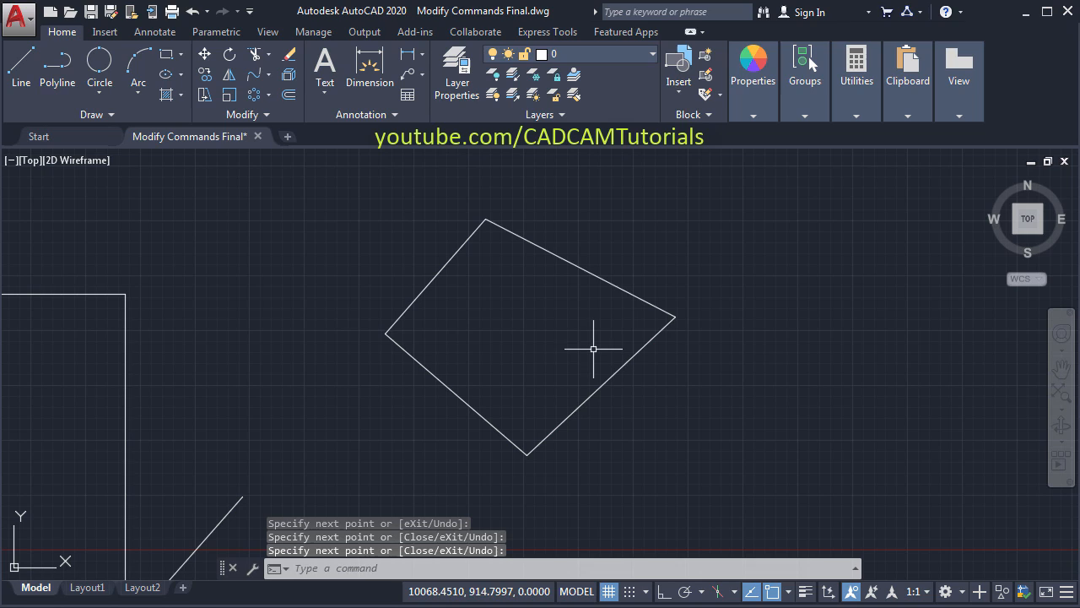
left_click(244, 117)
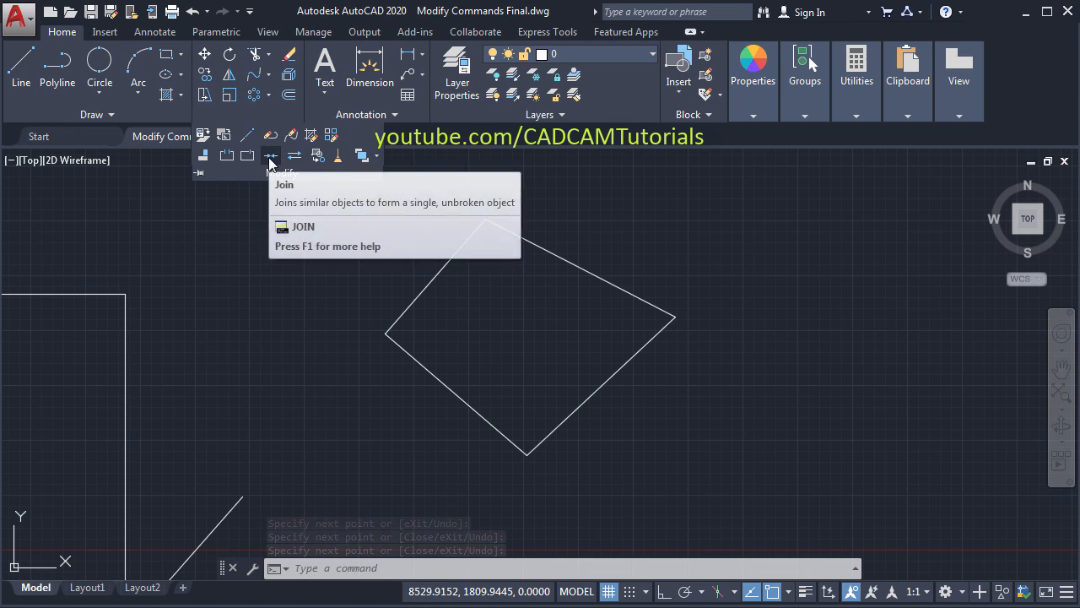
left_click(270, 156)
left_click(640, 206)
left_click(446, 424)
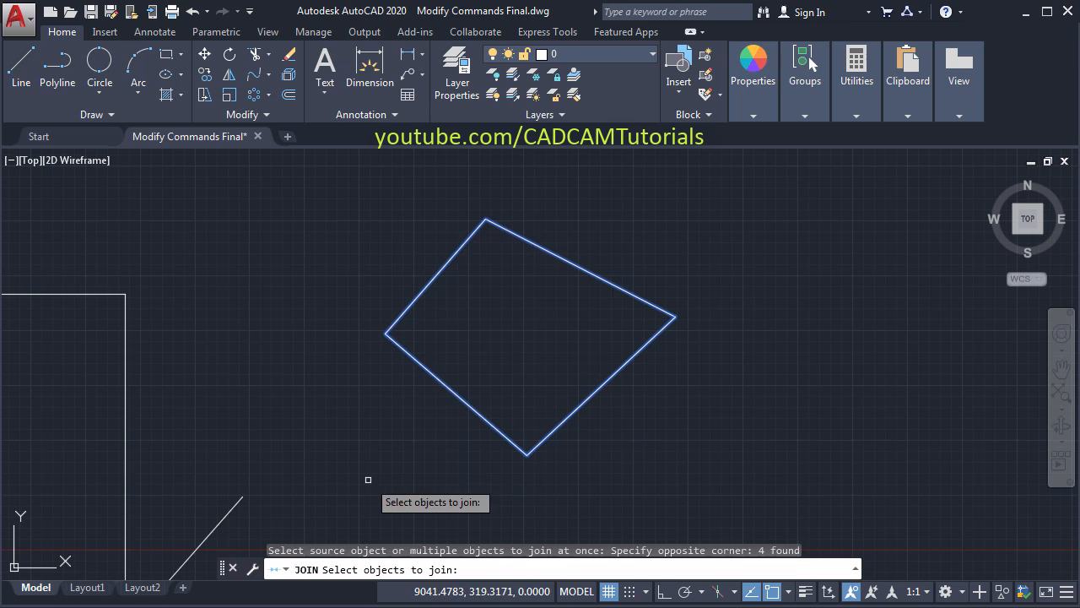
key("Return")
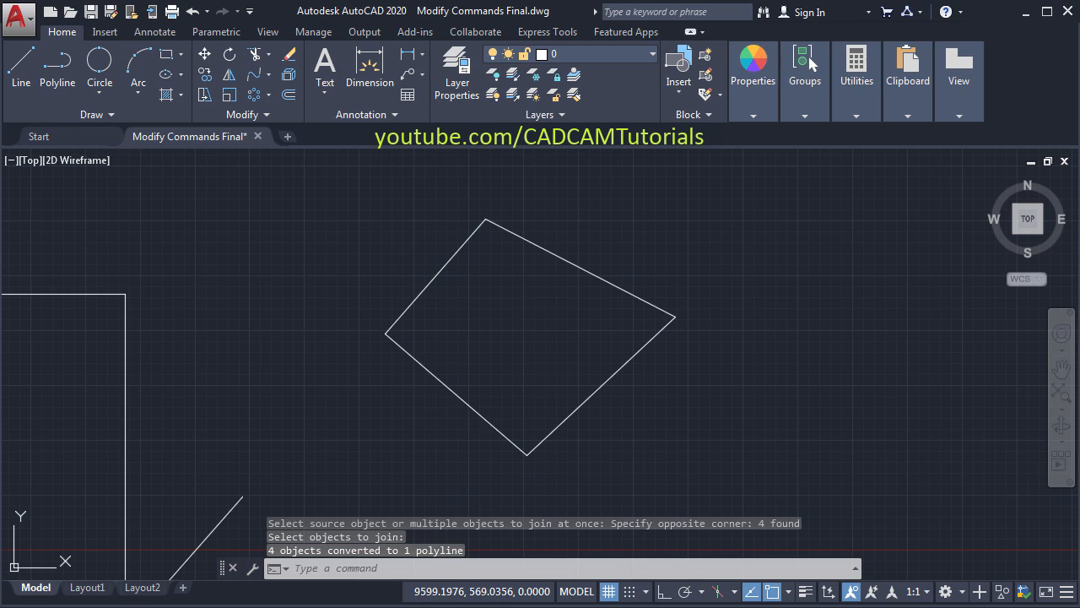
left_click(492, 425)
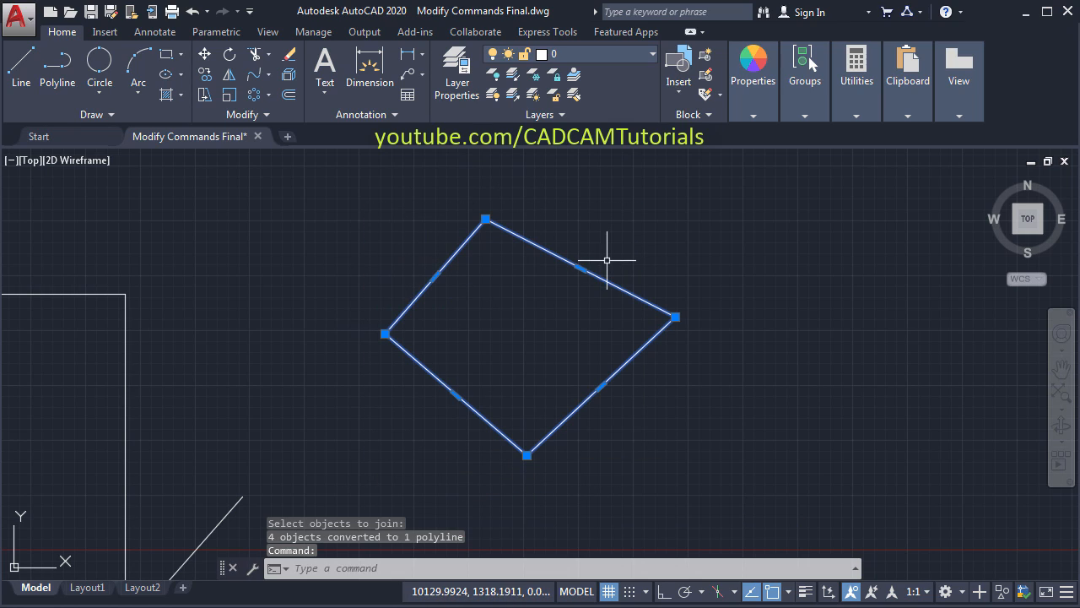
key("Escape")
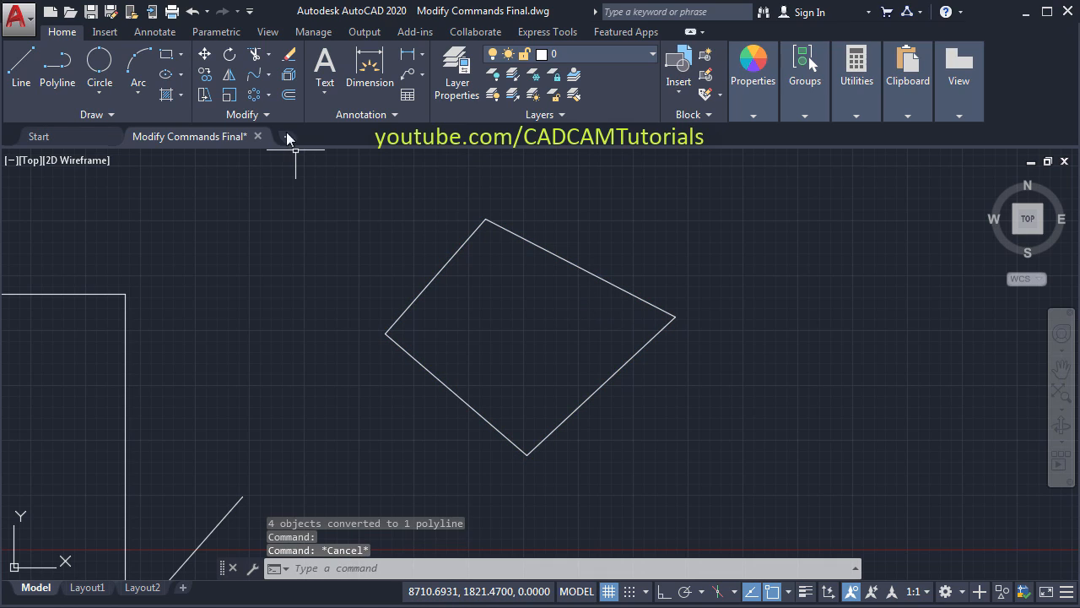
left_click(266, 115)
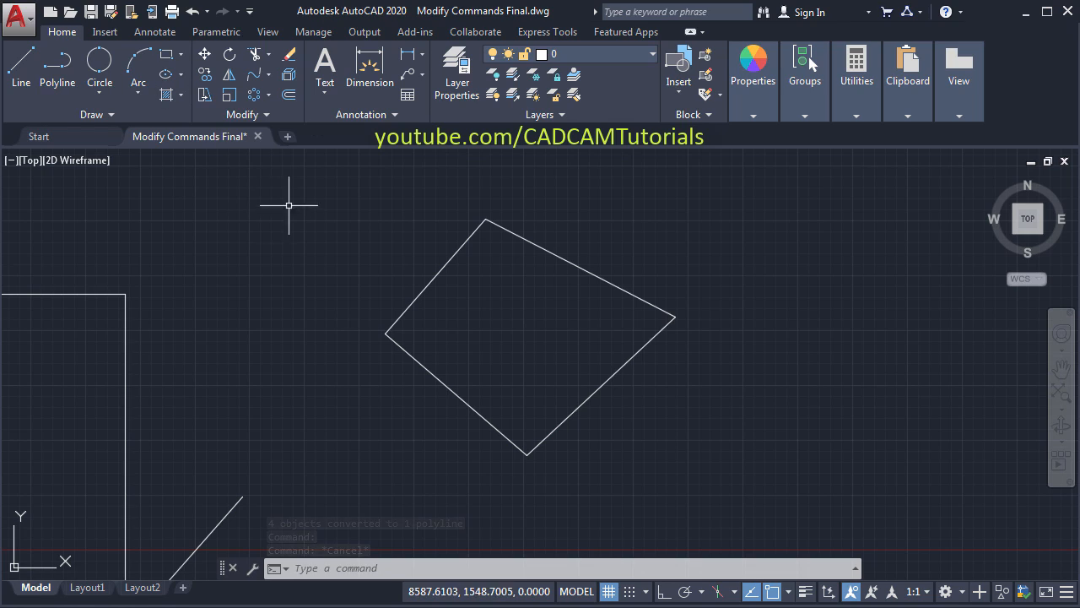
middle_click(476, 293)
middle_click(476, 293)
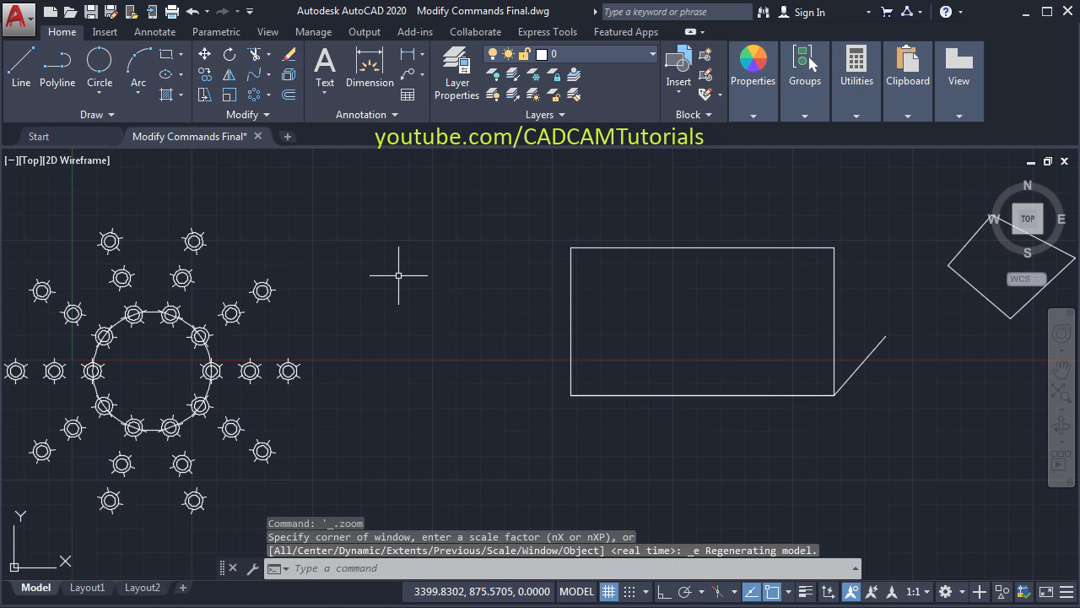